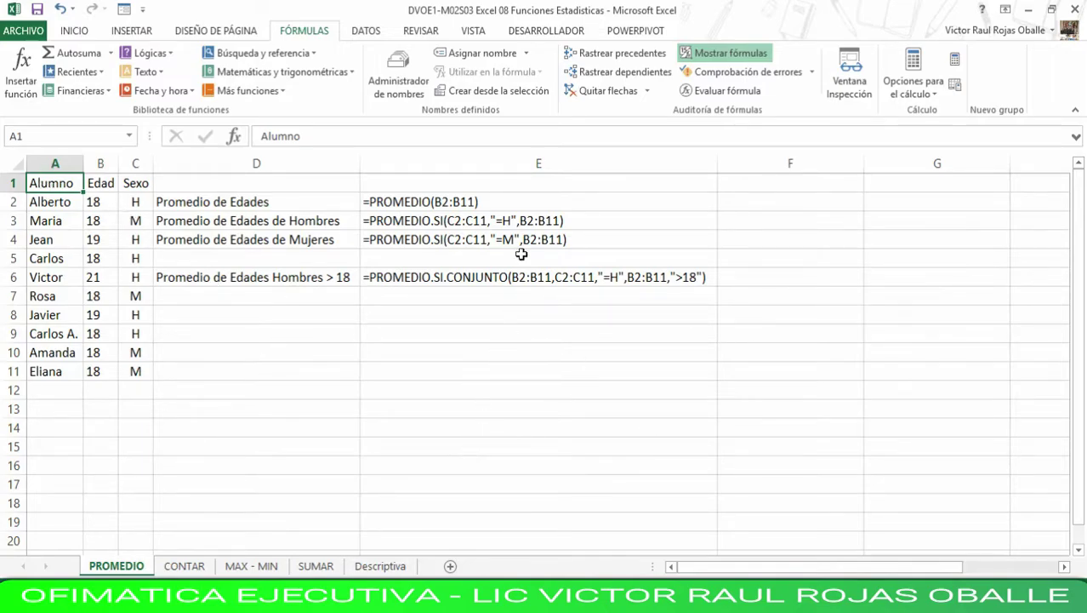
pyautogui.click(539, 158)
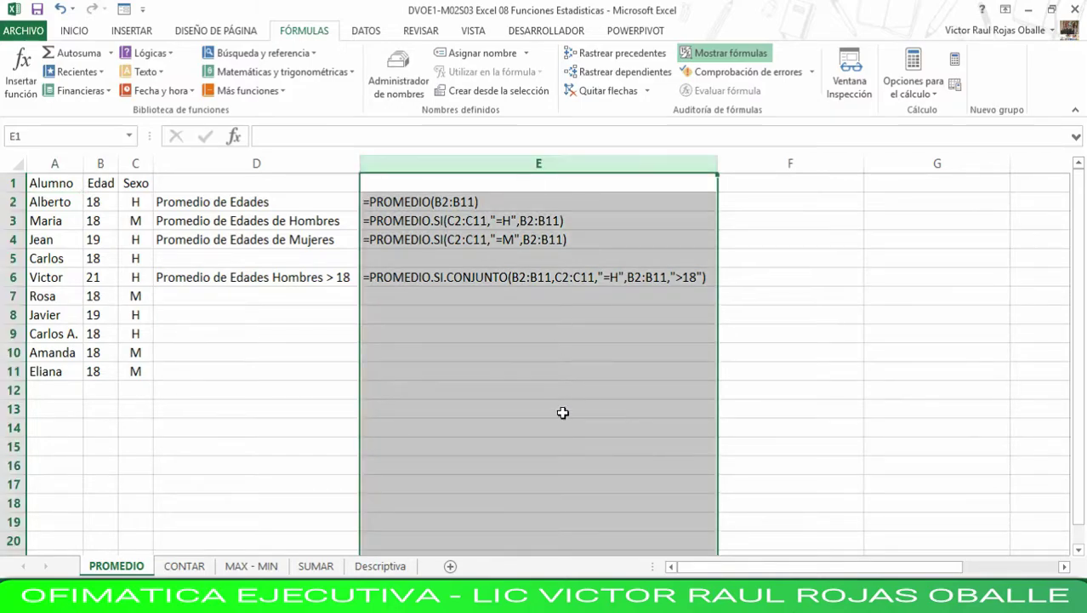
pyautogui.click(481, 329)
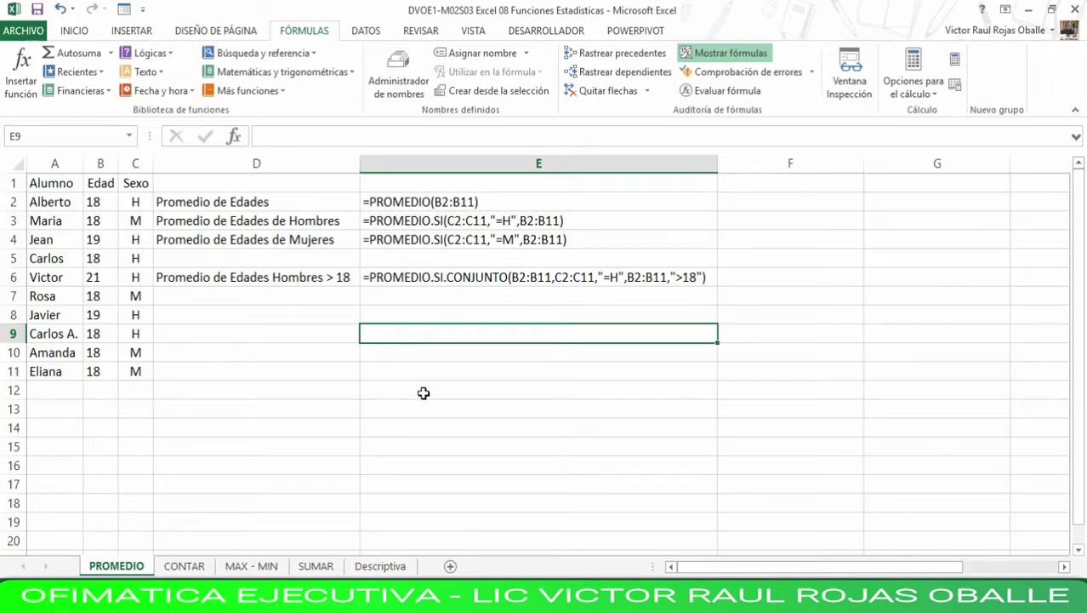
pyautogui.click(421, 201)
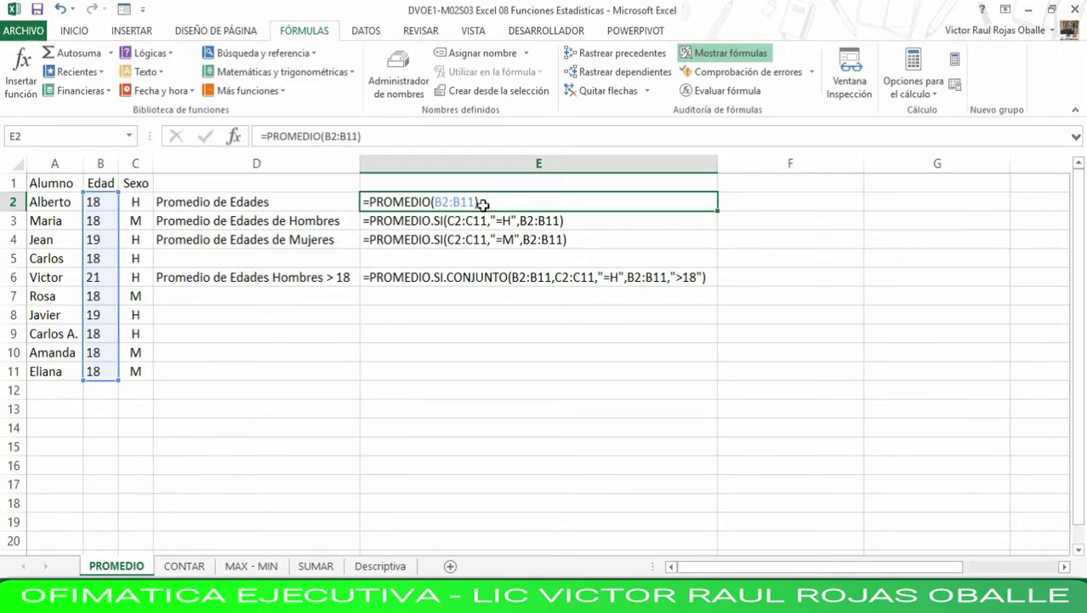
# - Insert the PROMEDIO function in cell F2, choosing it from the recently used functions (Usadas recientemente)
pyautogui.click(794, 204)
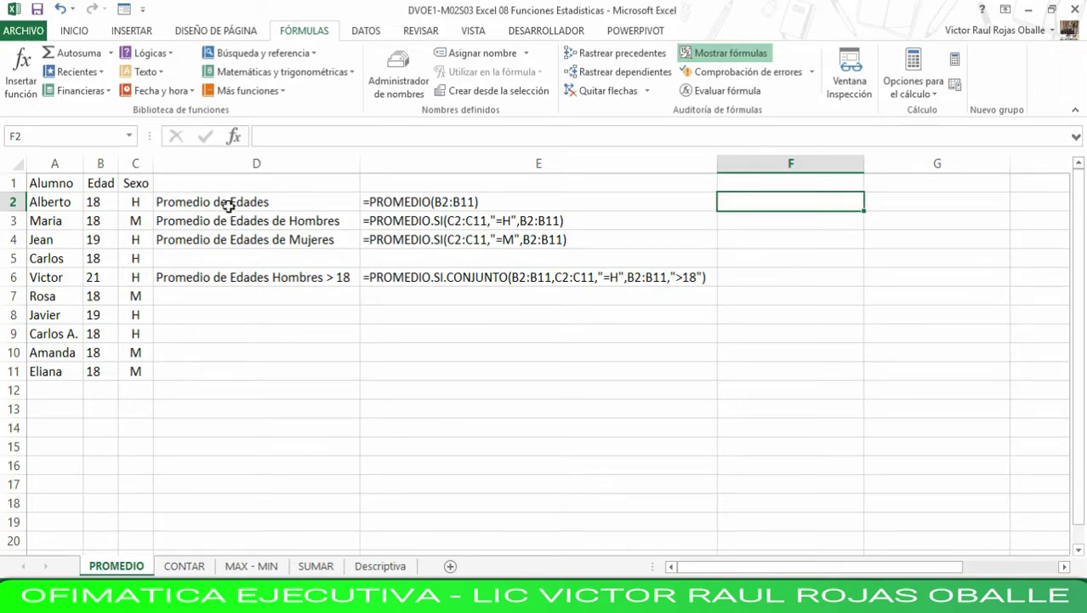
pyautogui.click(235, 137)
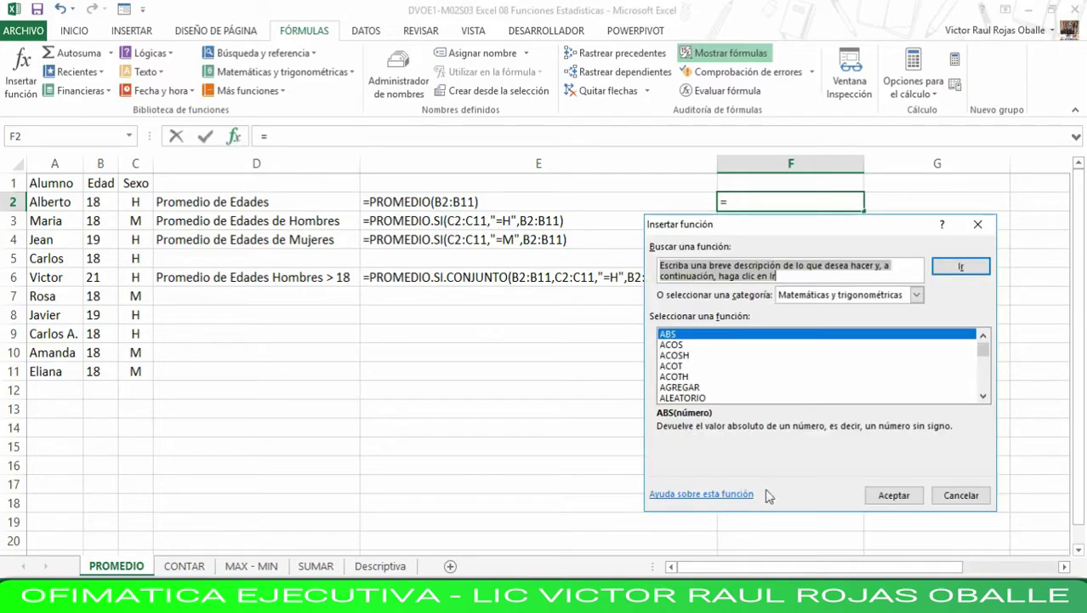
pyautogui.click(918, 294)
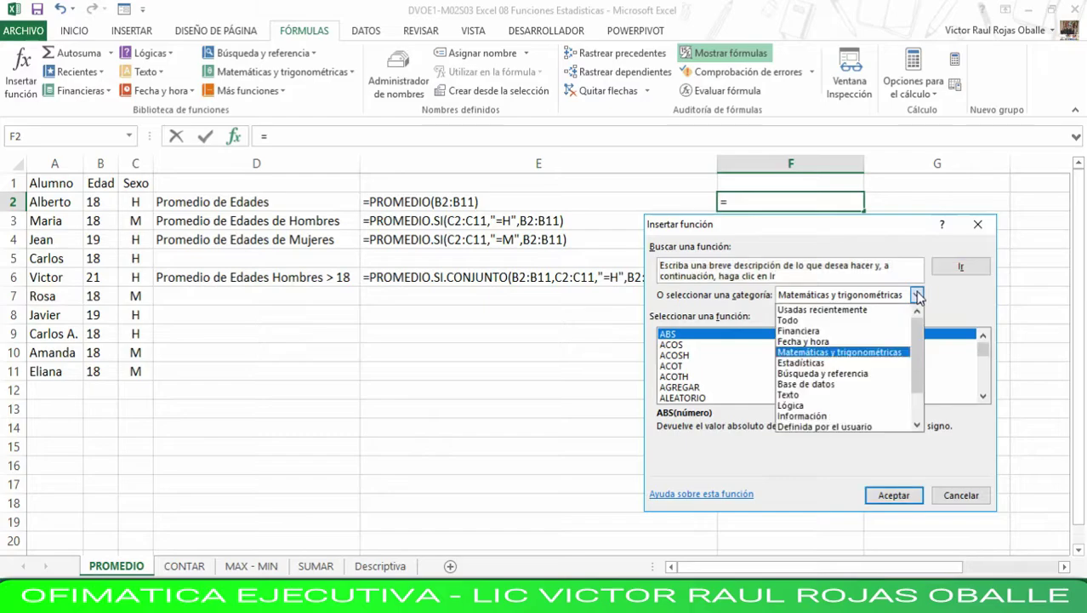
pyautogui.click(825, 310)
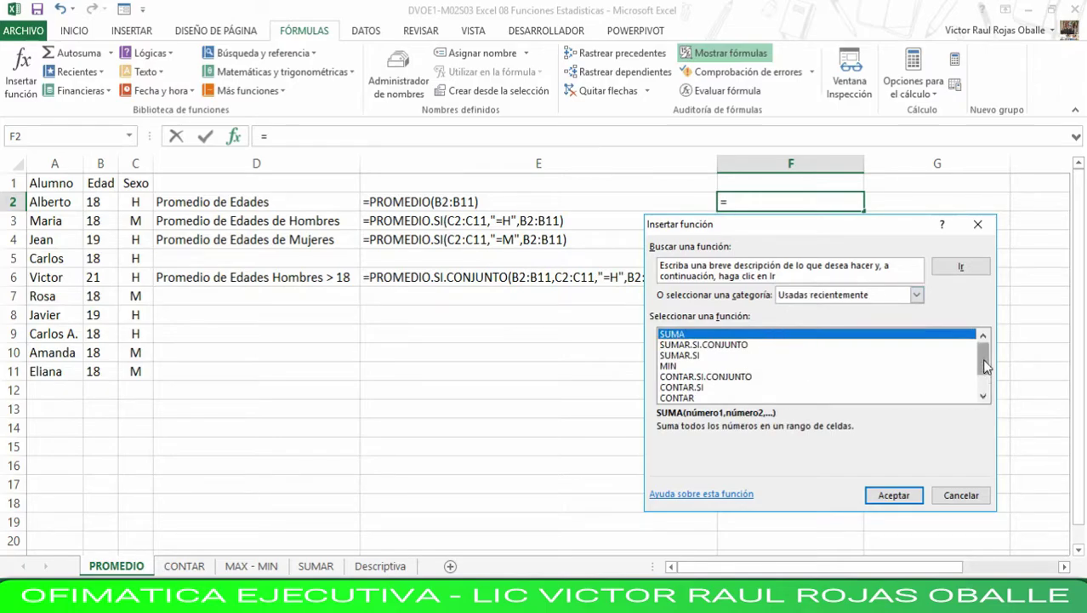
pyautogui.moveTo(984, 365); pyautogui.dragTo(985, 378)
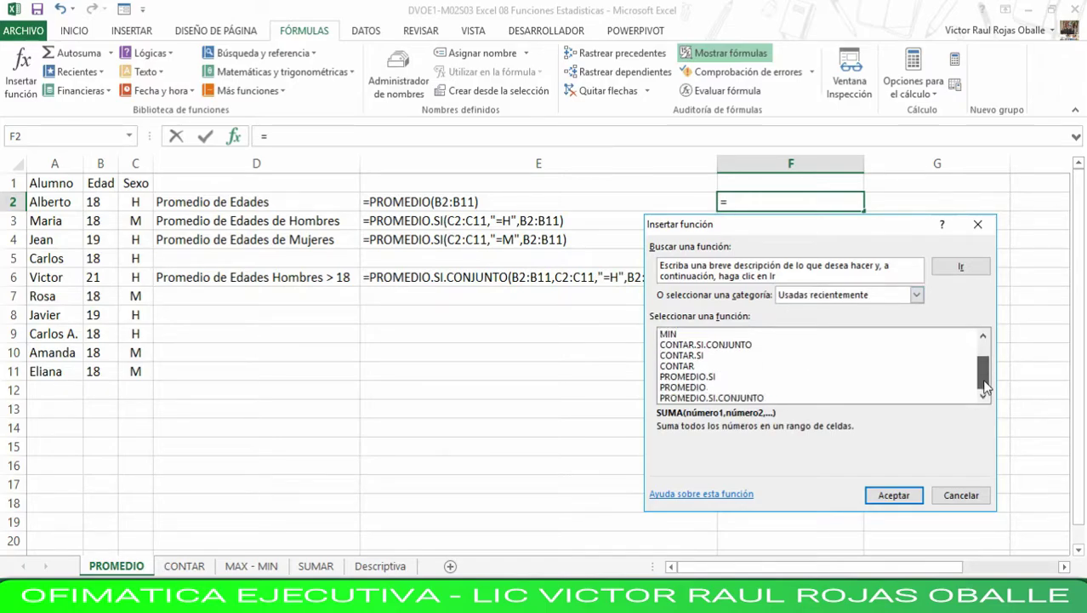
pyautogui.click(700, 388)
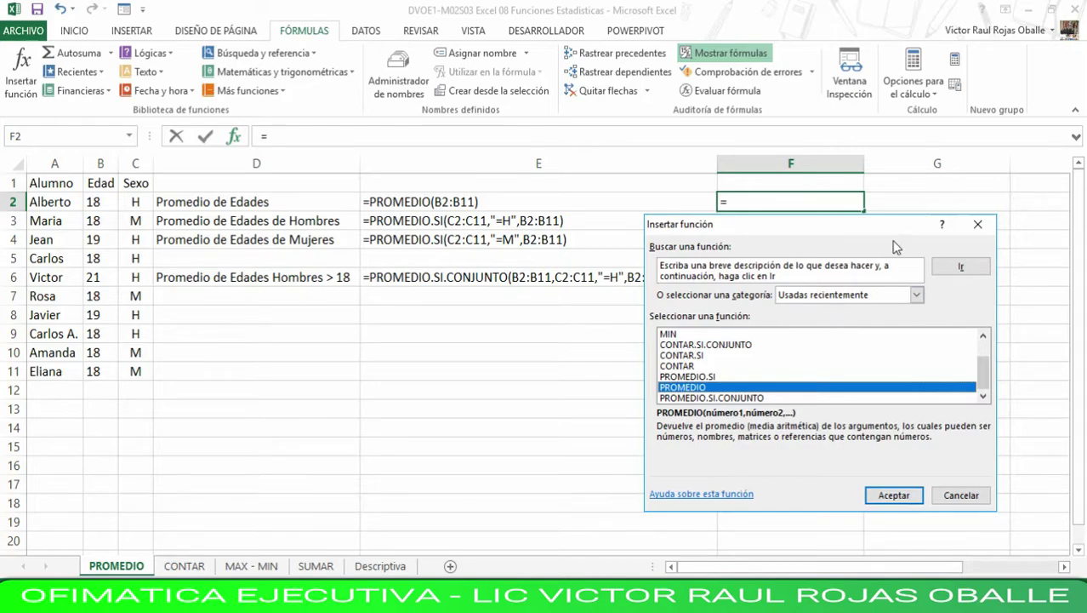
pyautogui.moveTo(899, 235); pyautogui.dragTo(419, 275)
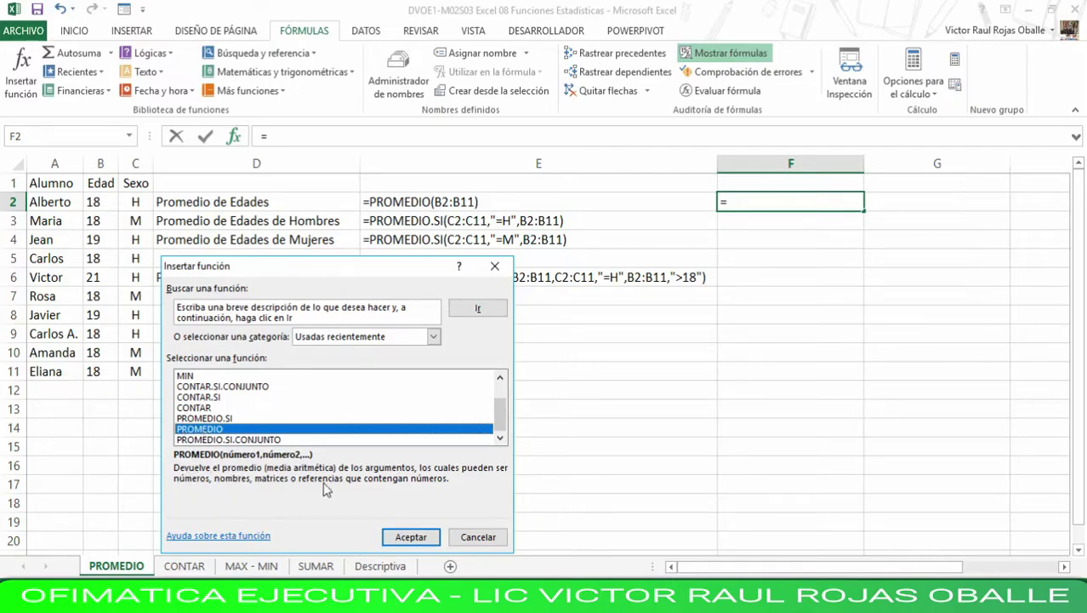
pyautogui.click(410, 536)
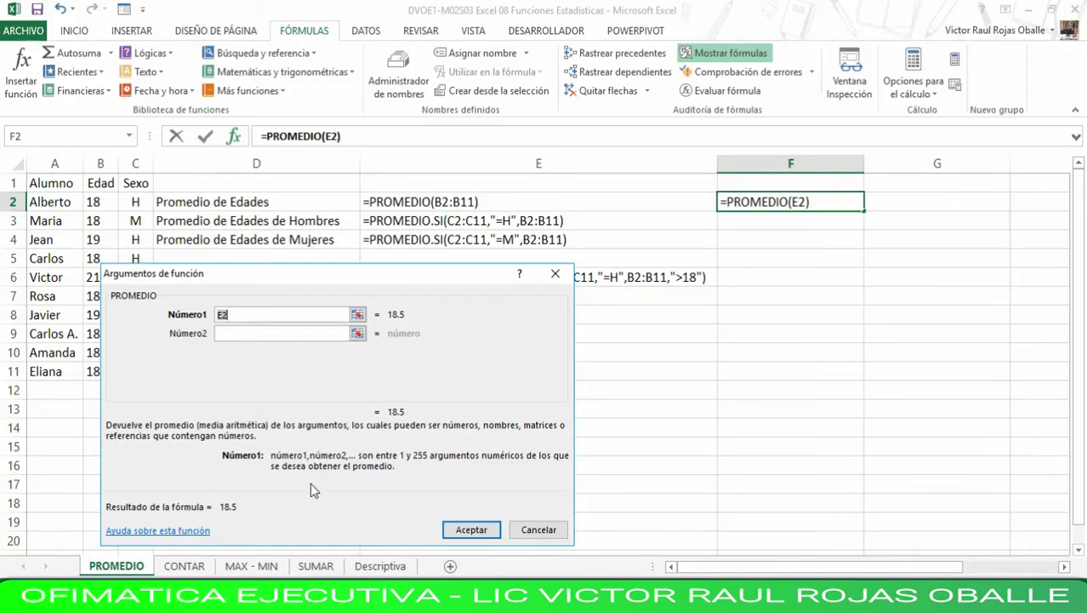
# - Set the PROMEDIO function's Número1 argument to the ages in B2:B11 and accept the formula
pyautogui.moveTo(346, 286); pyautogui.dragTo(427, 280)
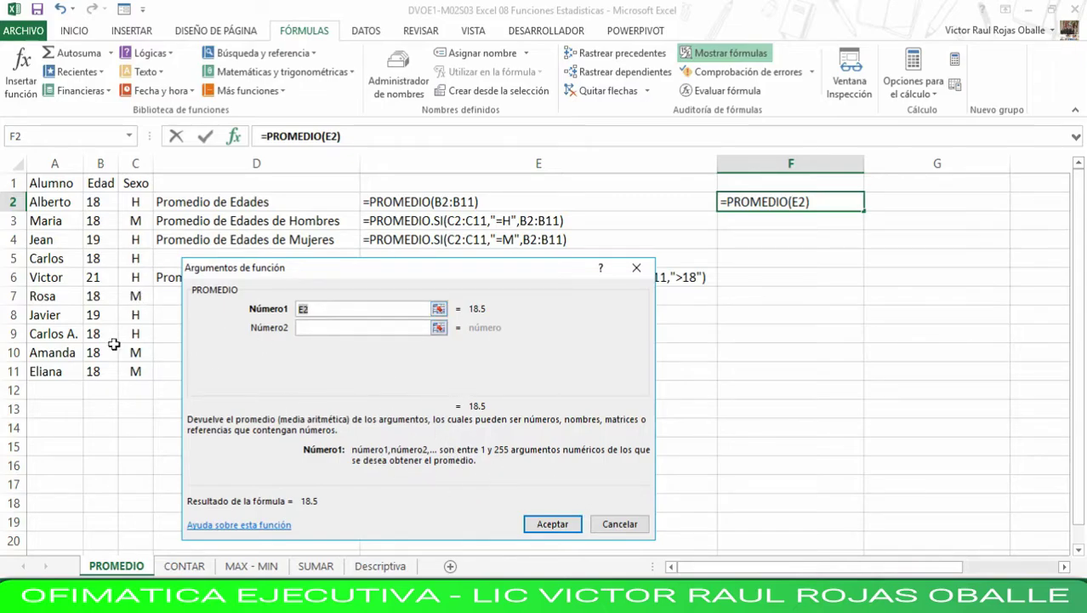
pyautogui.moveTo(94, 202); pyautogui.dragTo(104, 364)
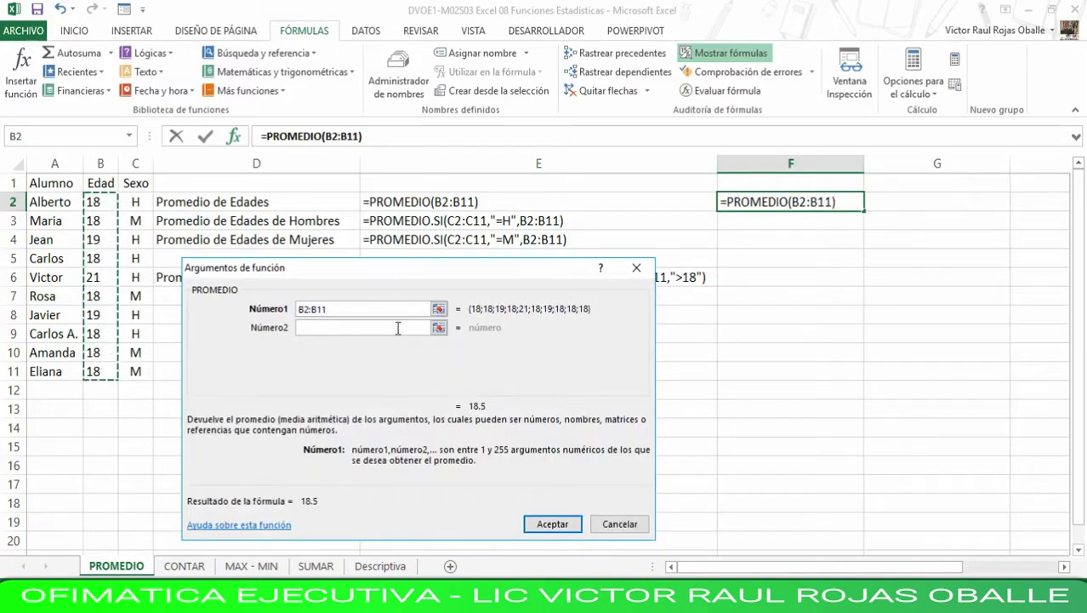
pyautogui.click(551, 525)
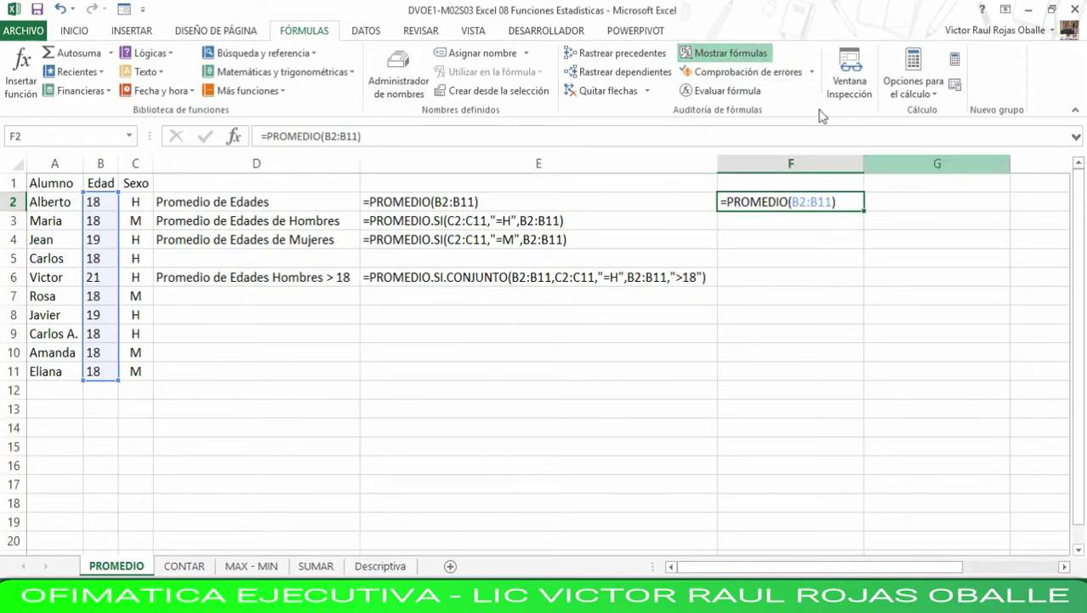
# - Show results instead of formulas and resize the columns: widen A to C, fit D to its contents and narrow E
pyautogui.click(727, 55)
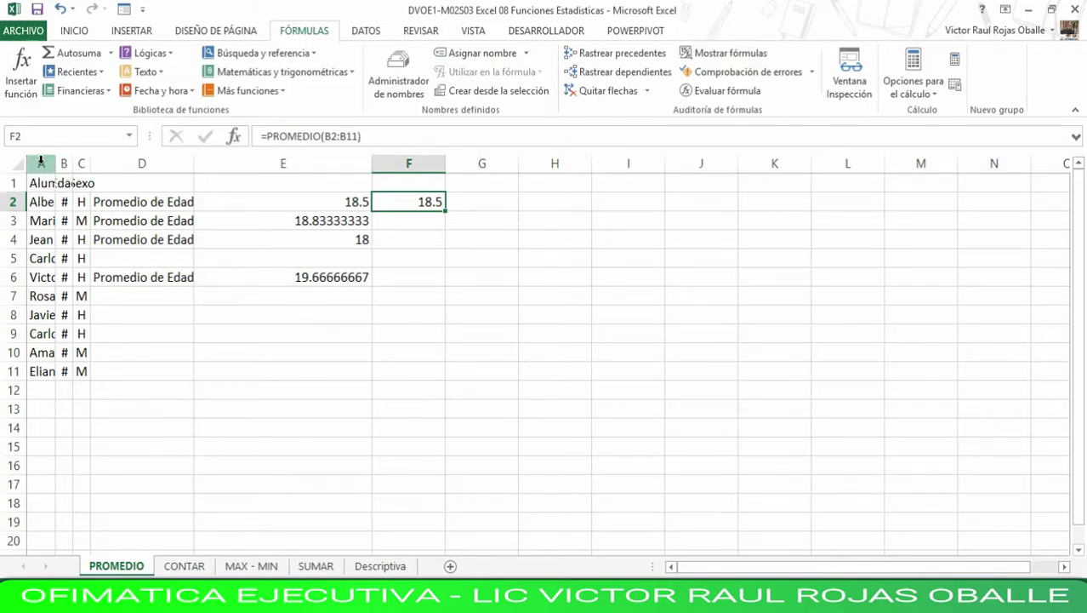
pyautogui.moveTo(40, 161); pyautogui.dragTo(178, 163)
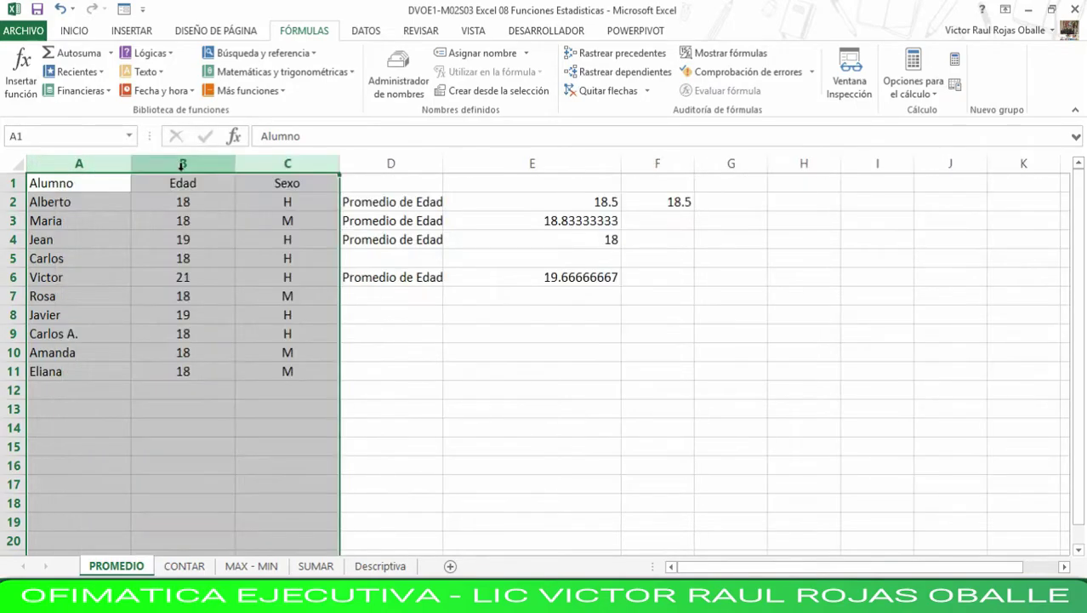
pyautogui.click(408, 162)
pyautogui.moveTo(443, 161); pyautogui.dragTo(443, 161)
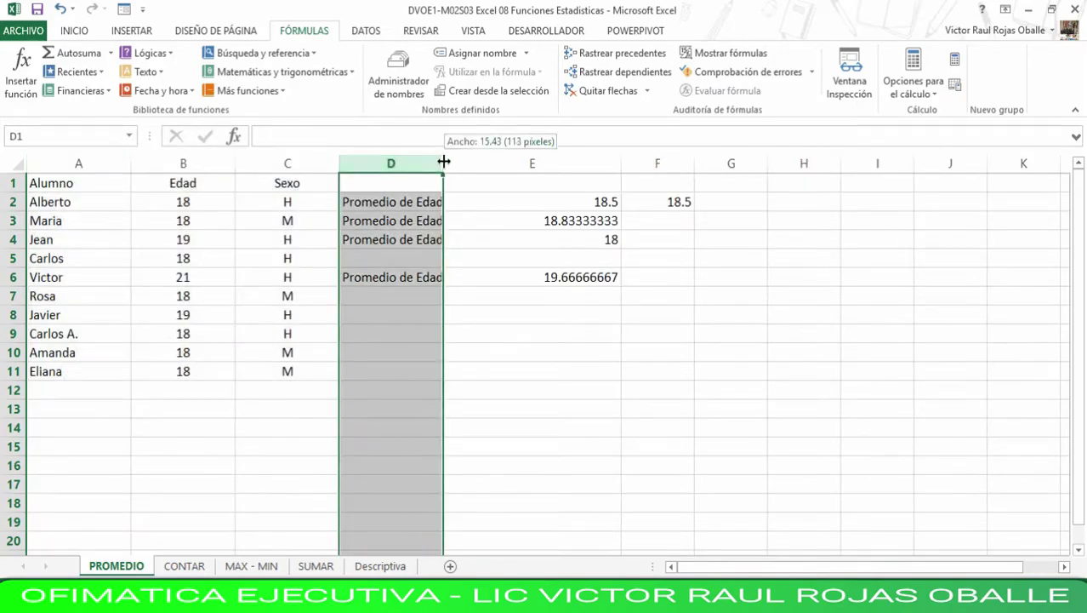
pyautogui.doubleClick(444, 161)
pyautogui.click(635, 163)
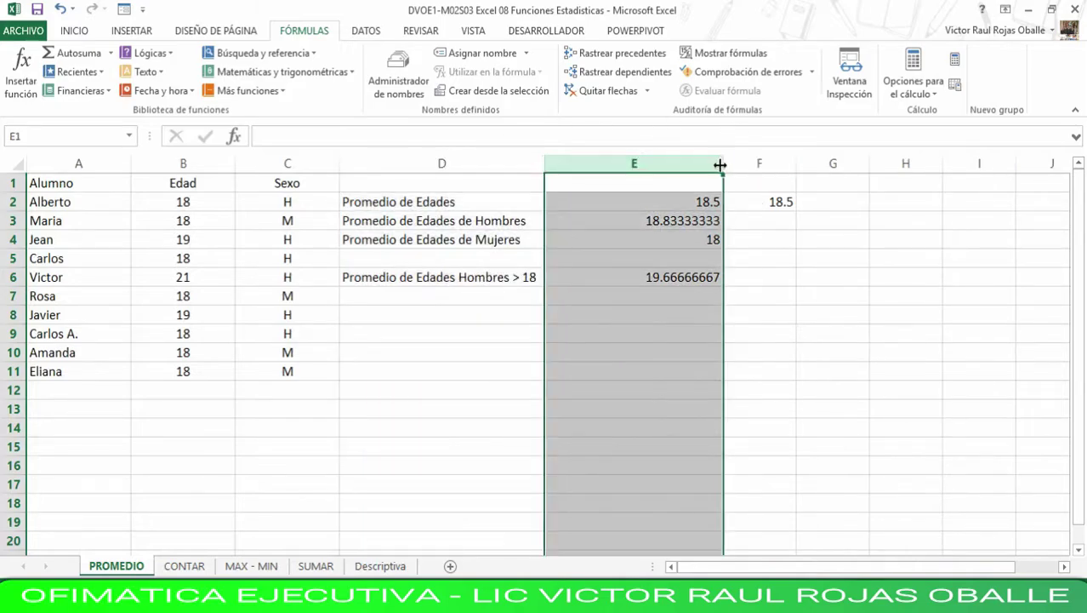
pyautogui.moveTo(721, 164); pyautogui.dragTo(647, 179)
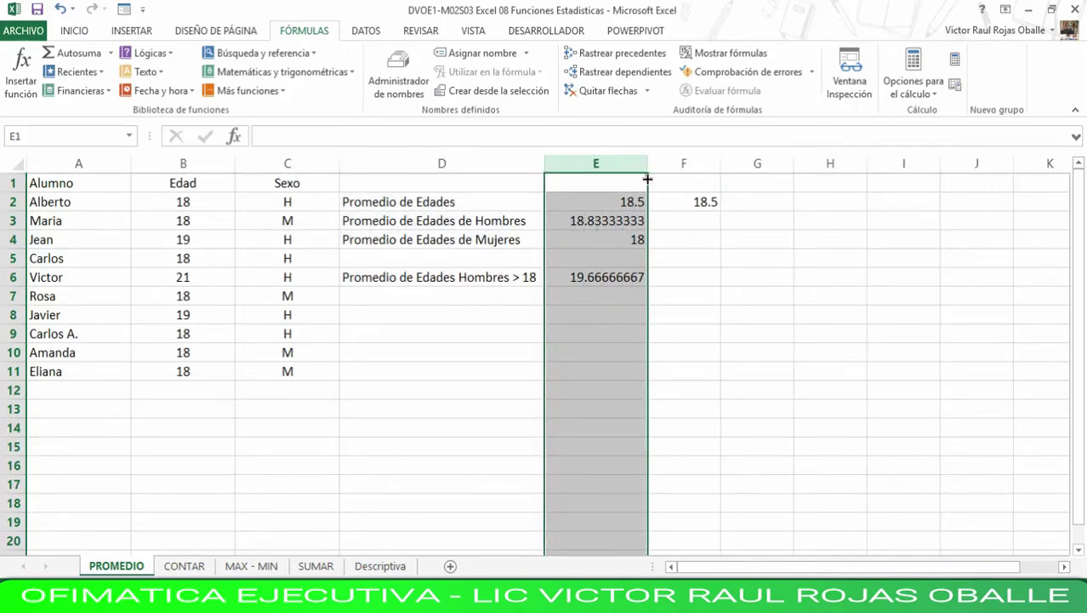
pyautogui.click(694, 201)
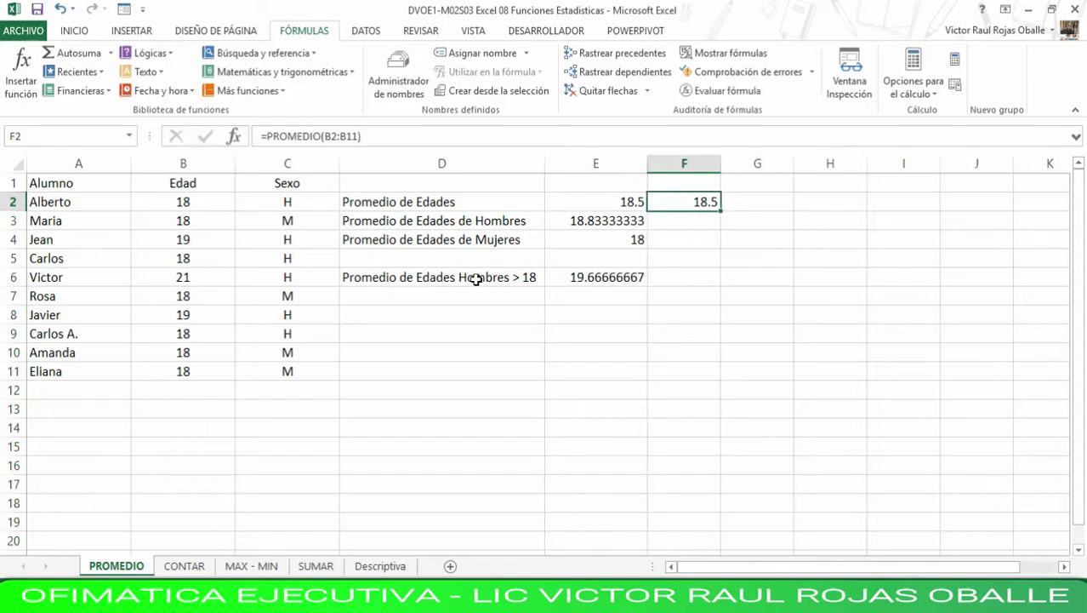
# - Insert the PROMEDIO.SI function in cell F3, beside the average age of men
pyautogui.click(689, 220)
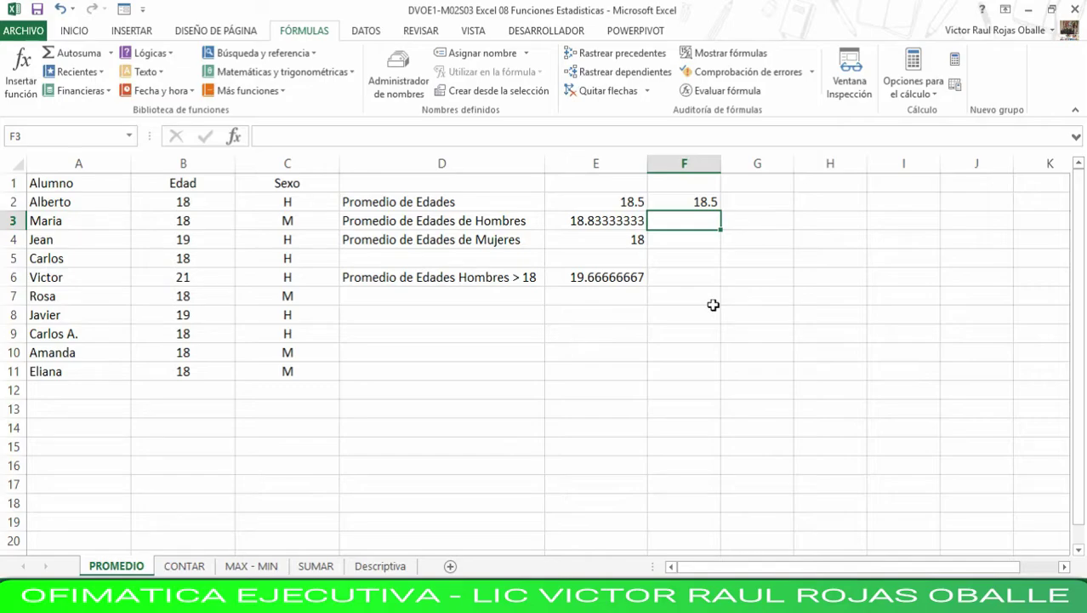
pyautogui.press('Left')
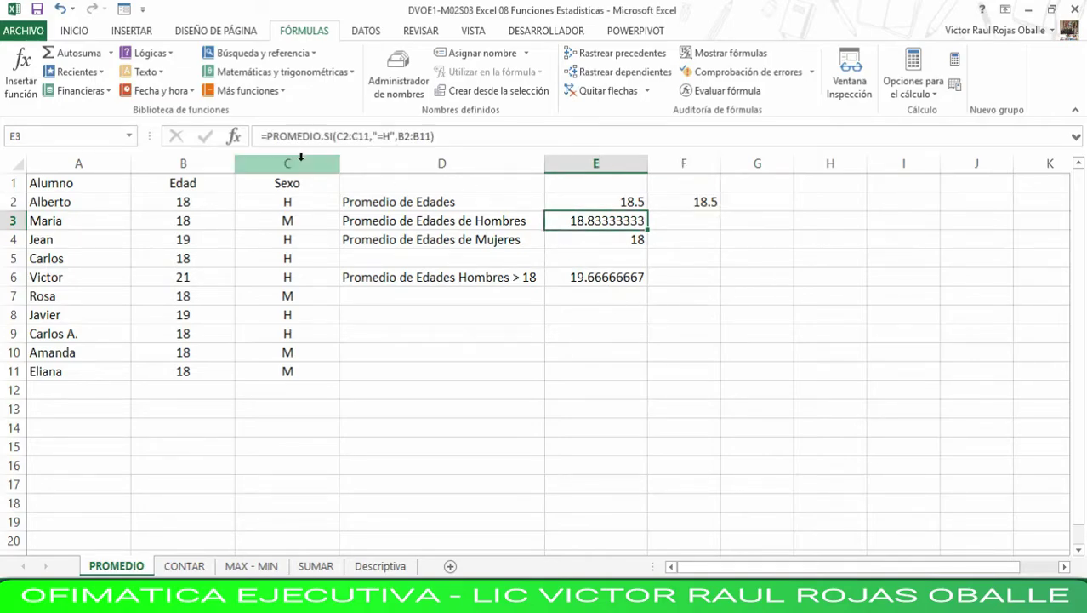
pyautogui.click(690, 222)
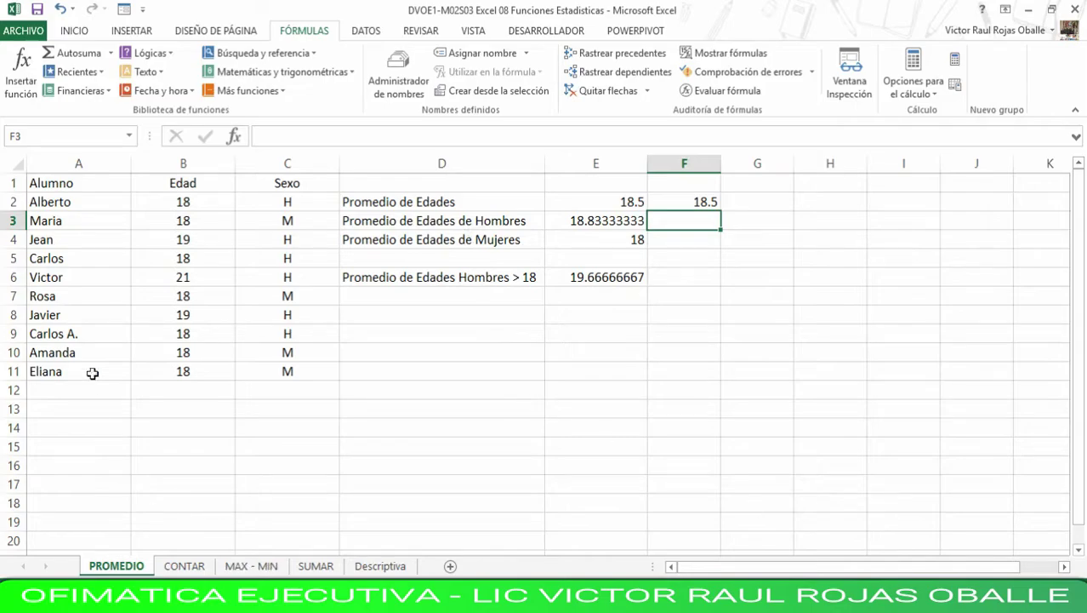
pyautogui.click(234, 138)
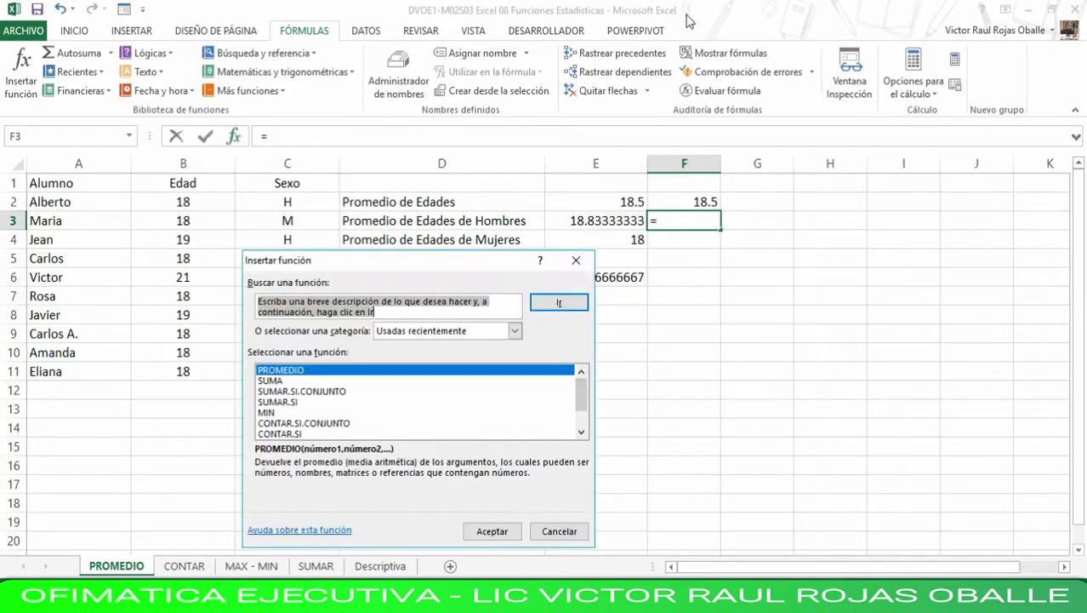
pyautogui.click(582, 432)
pyautogui.click(583, 432)
pyautogui.click(583, 433)
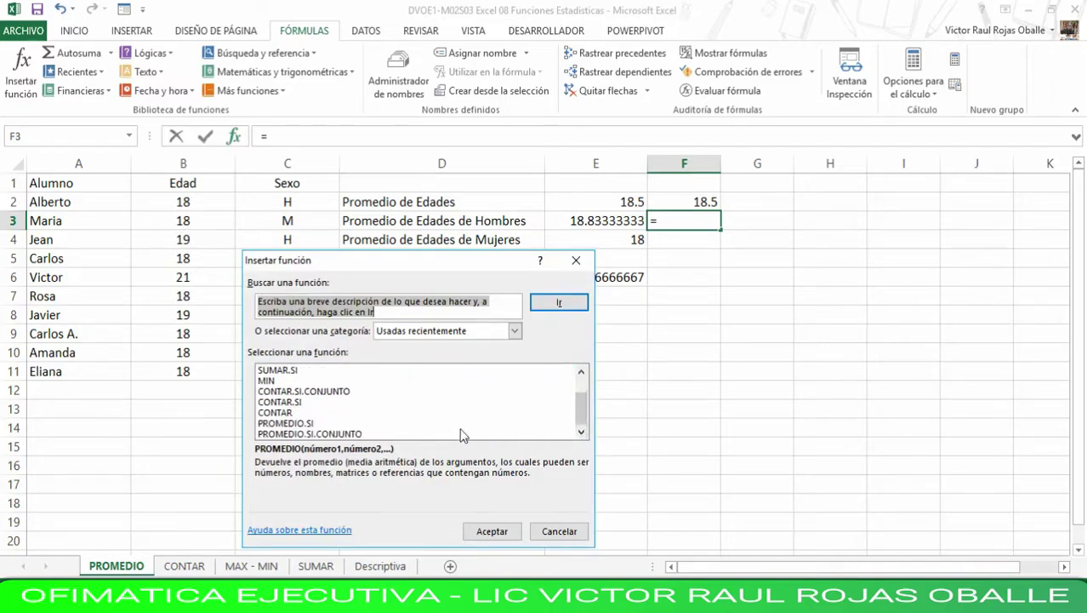
pyautogui.click(295, 422)
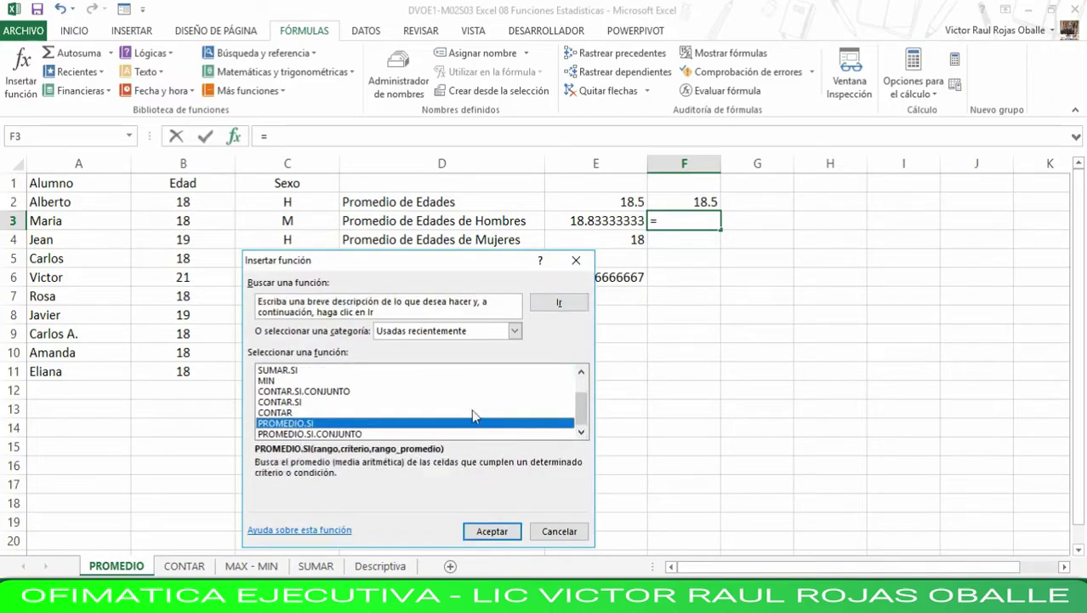
pyautogui.click(511, 539)
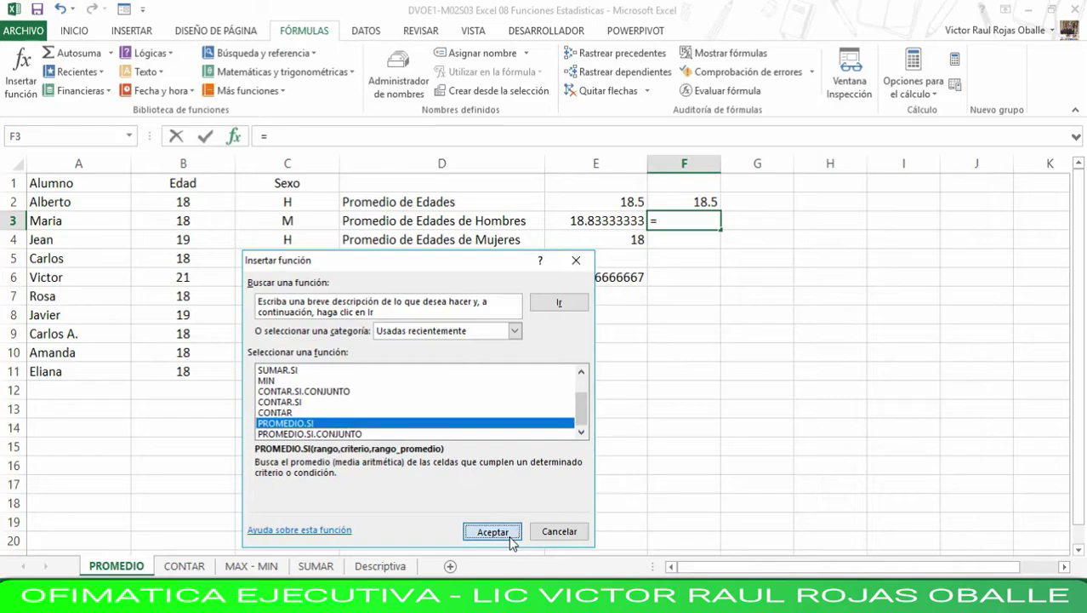
# - Set the PROMEDIO.SI function's Rango to the sex column cells C2:C11 and its Criterio to "=H"
pyautogui.moveTo(433, 297); pyautogui.dragTo(735, 317)
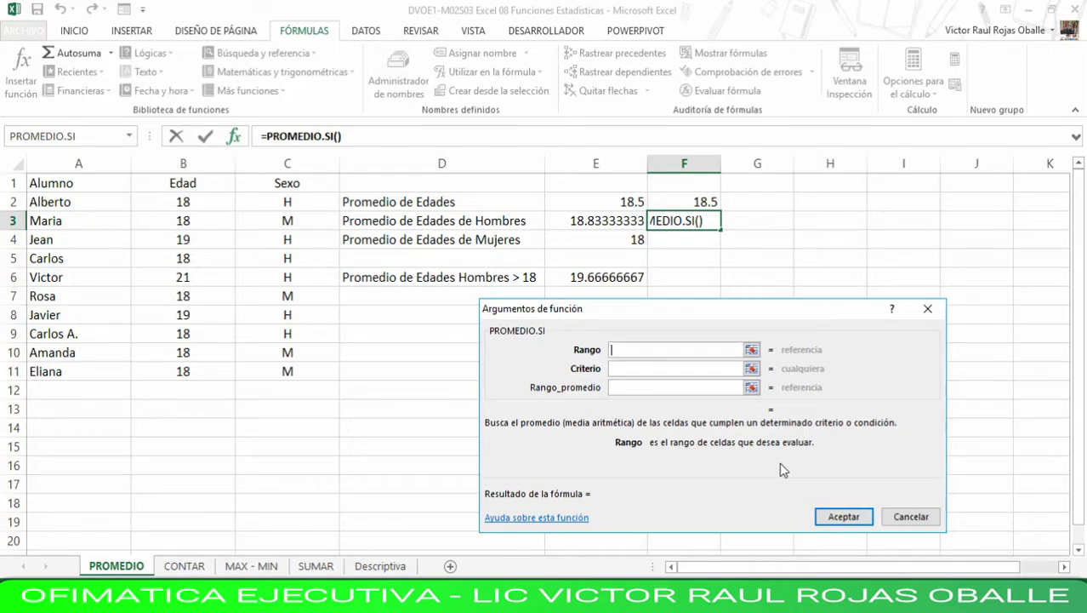
pyautogui.click(292, 201)
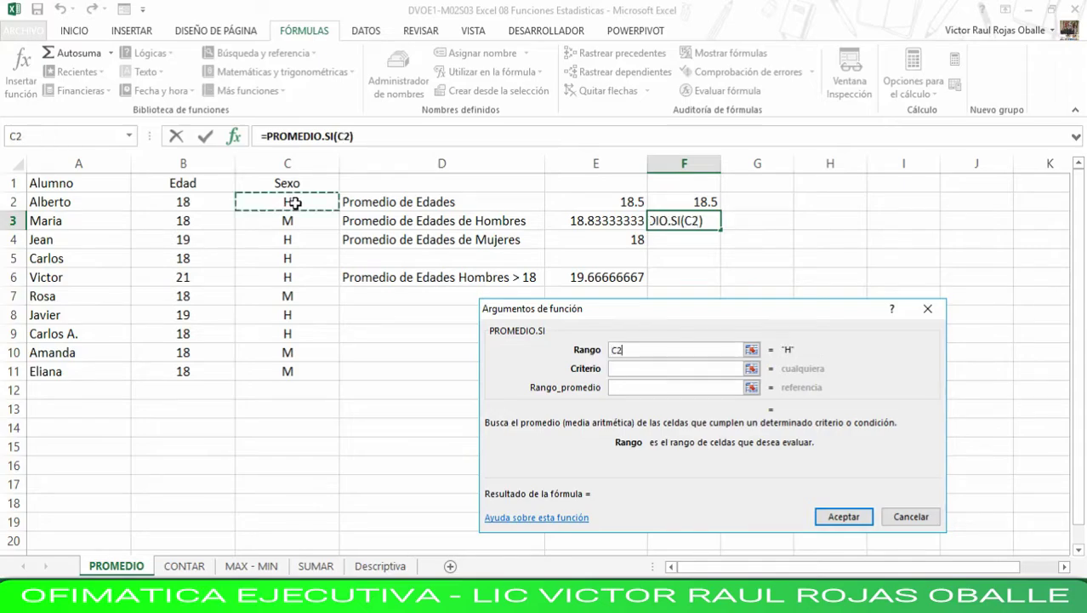
pyautogui.moveTo(293, 202); pyautogui.dragTo(280, 371)
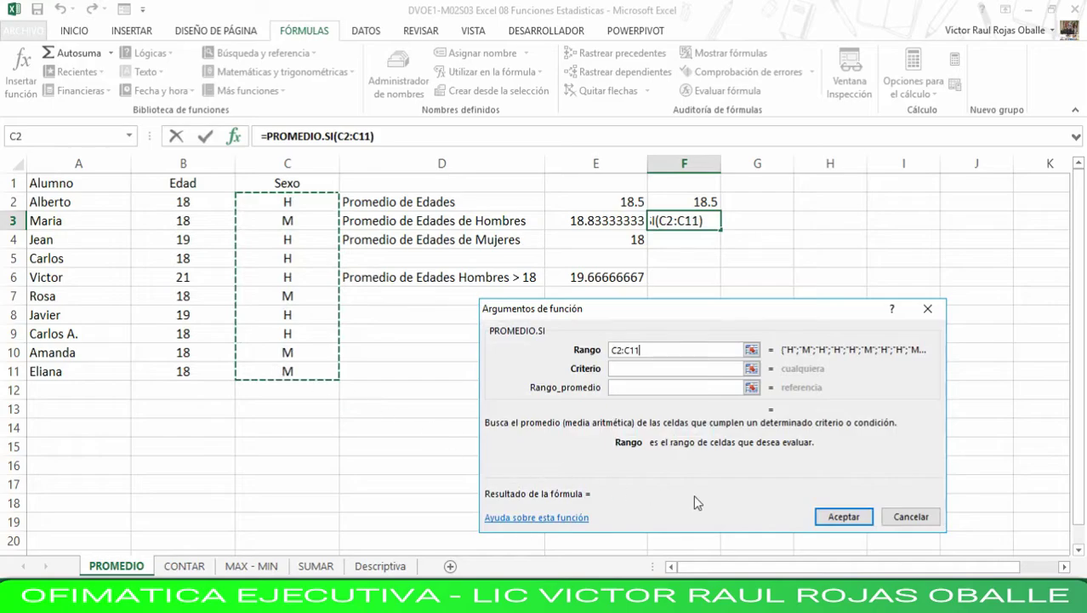
pyautogui.click(634, 369)
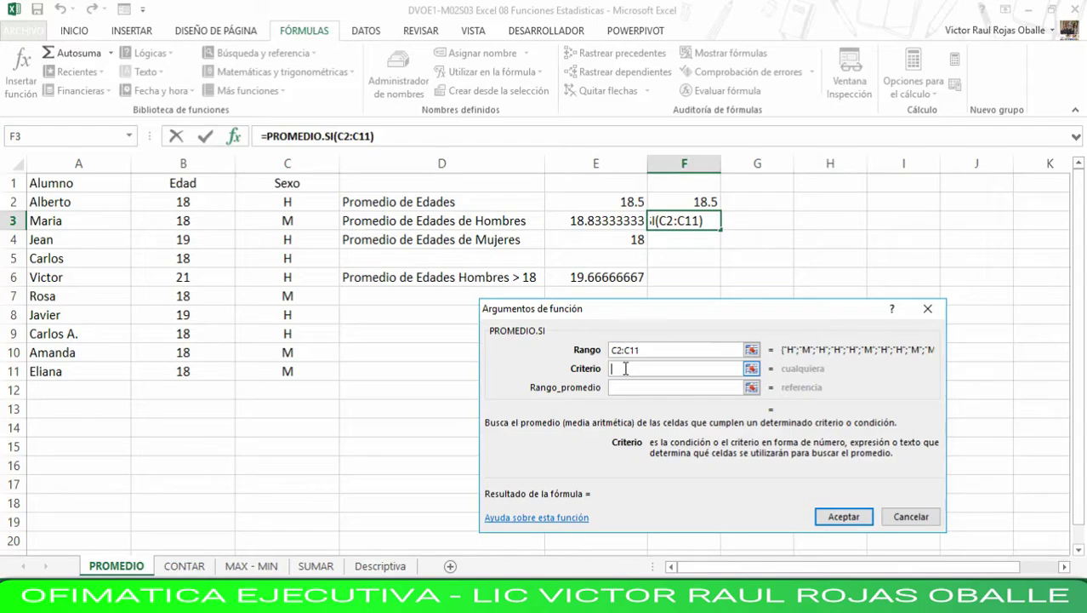
pyautogui.write('"')
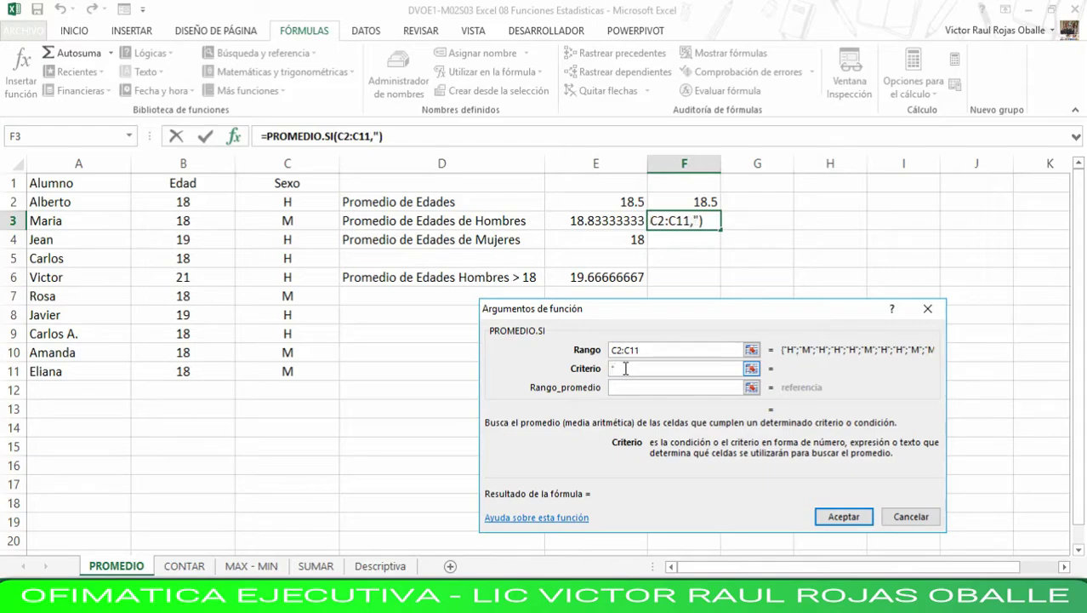
pyautogui.write('=H')
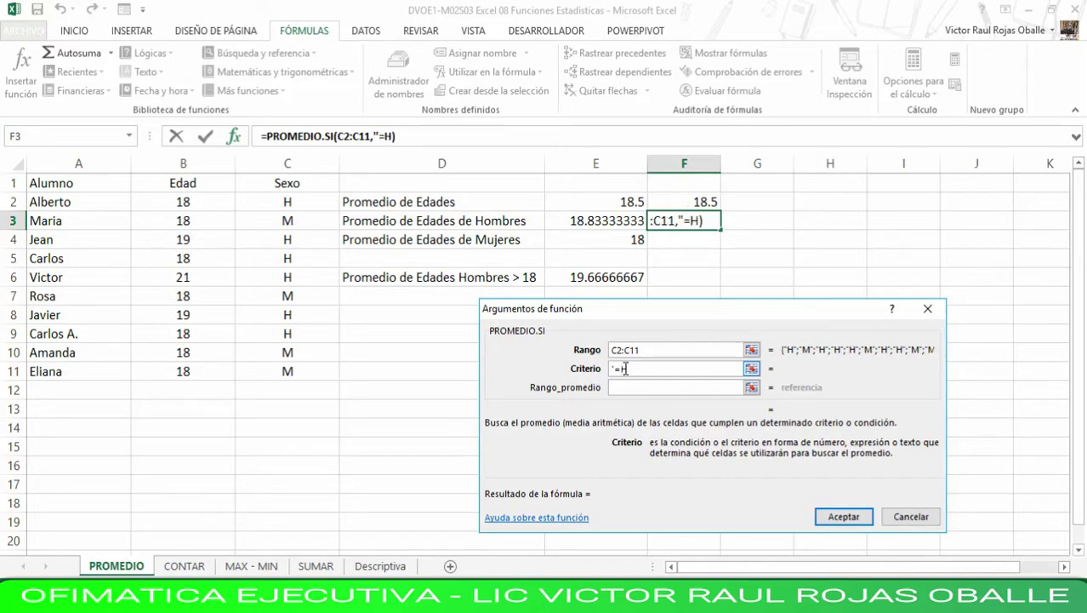
pyautogui.write('"')
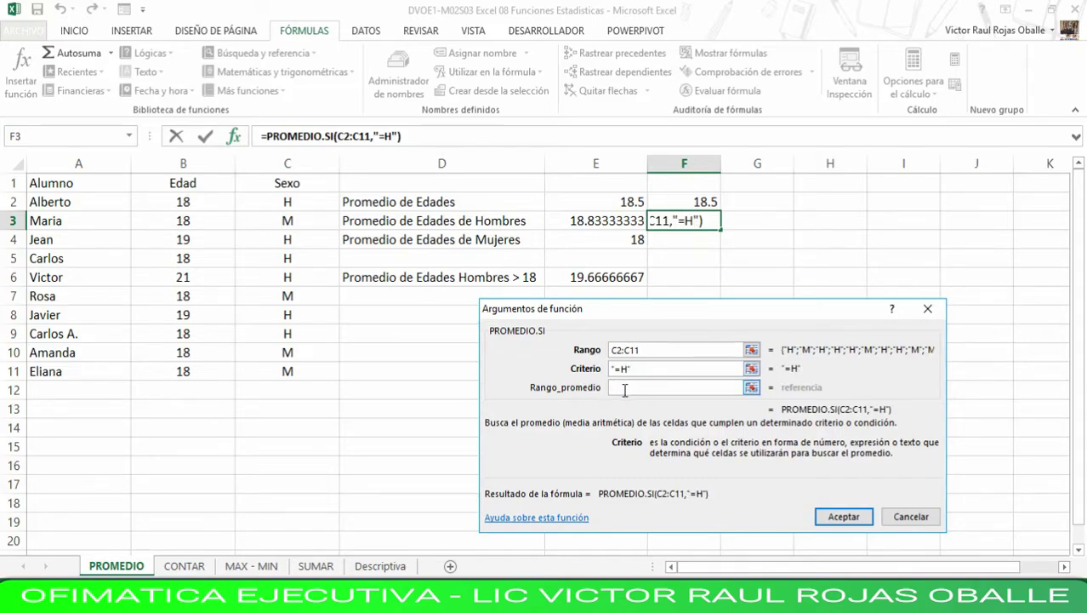
# - Set Rango_promedio to the ages in B2:B11 and accept the men's average formula
pyautogui.click(630, 387)
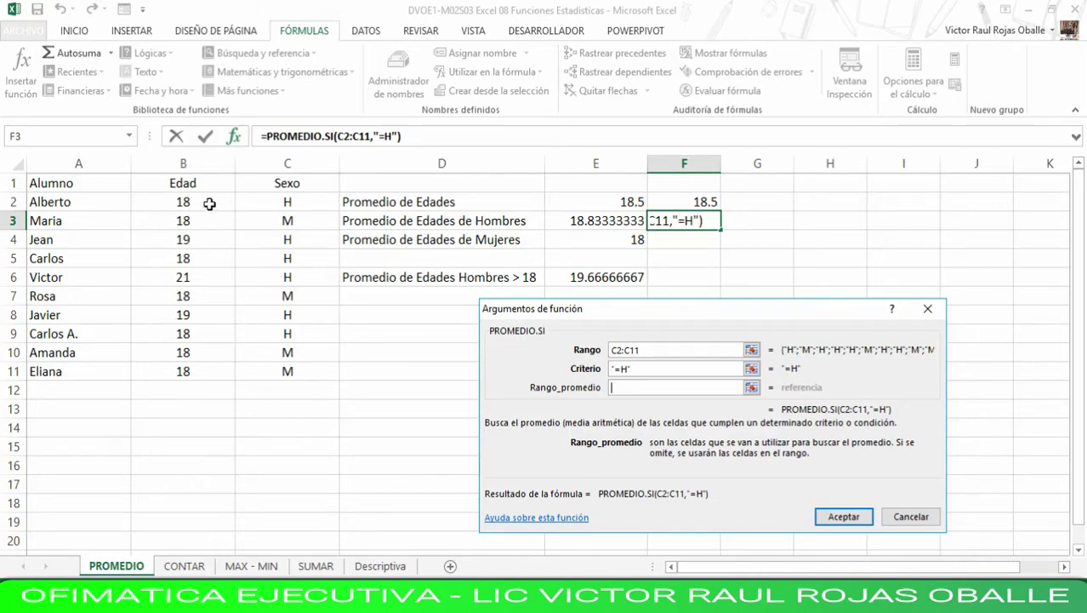
pyautogui.moveTo(204, 204); pyautogui.dragTo(182, 371)
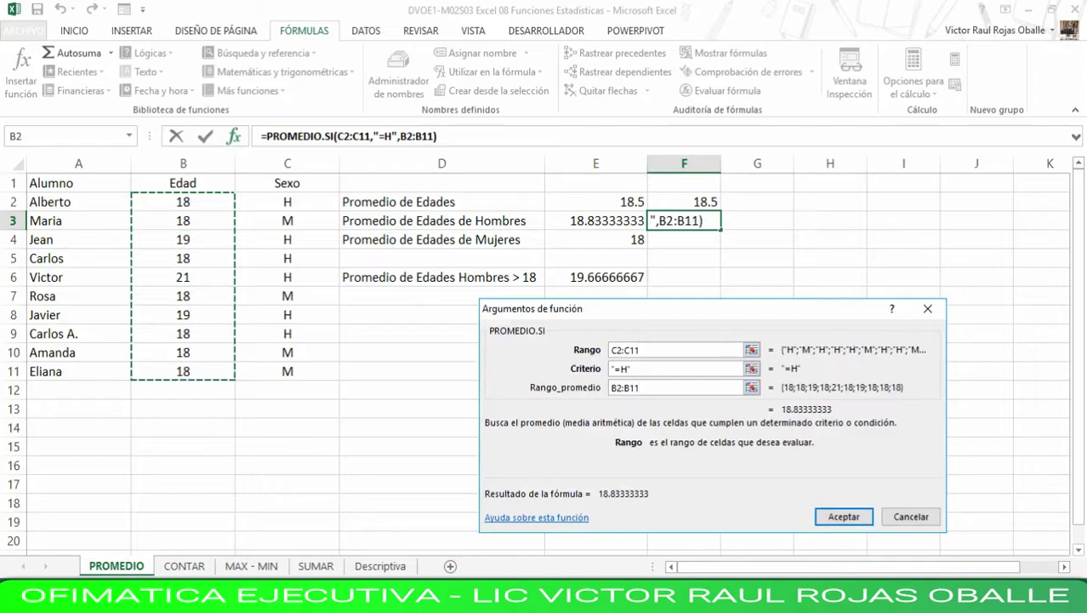
pyautogui.click(847, 517)
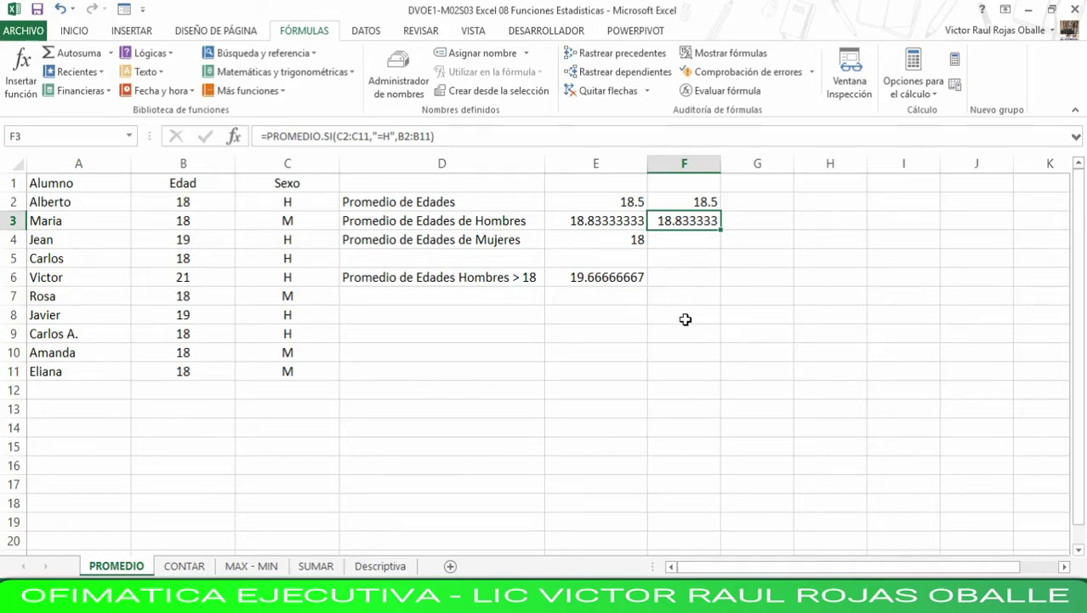
# - Insert the PROMEDIO.SI function in cell F4, beside the average age of women
pyautogui.click(705, 241)
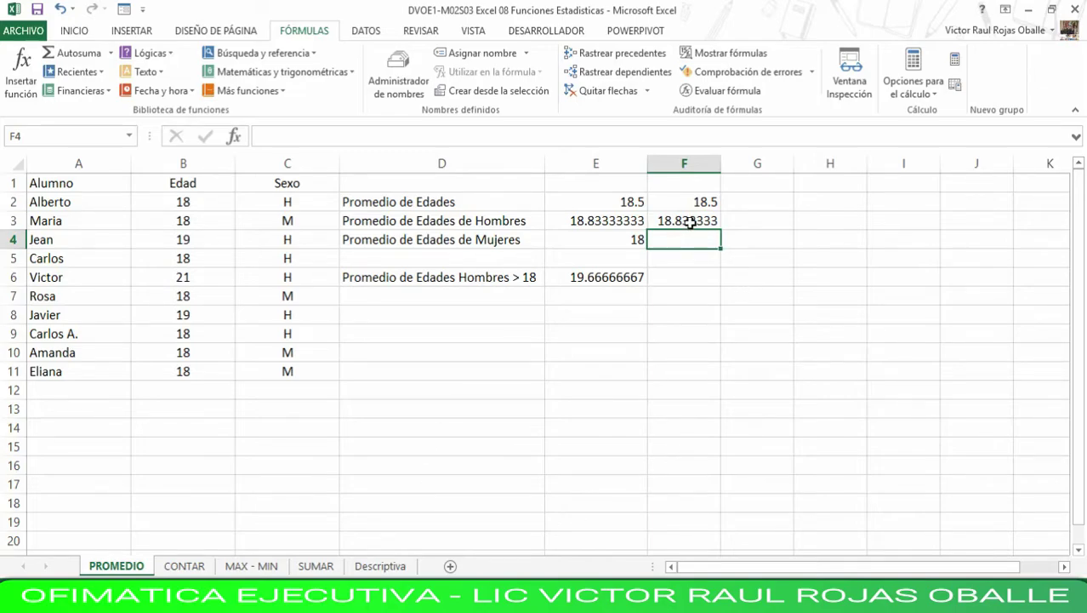
pyautogui.click(235, 137)
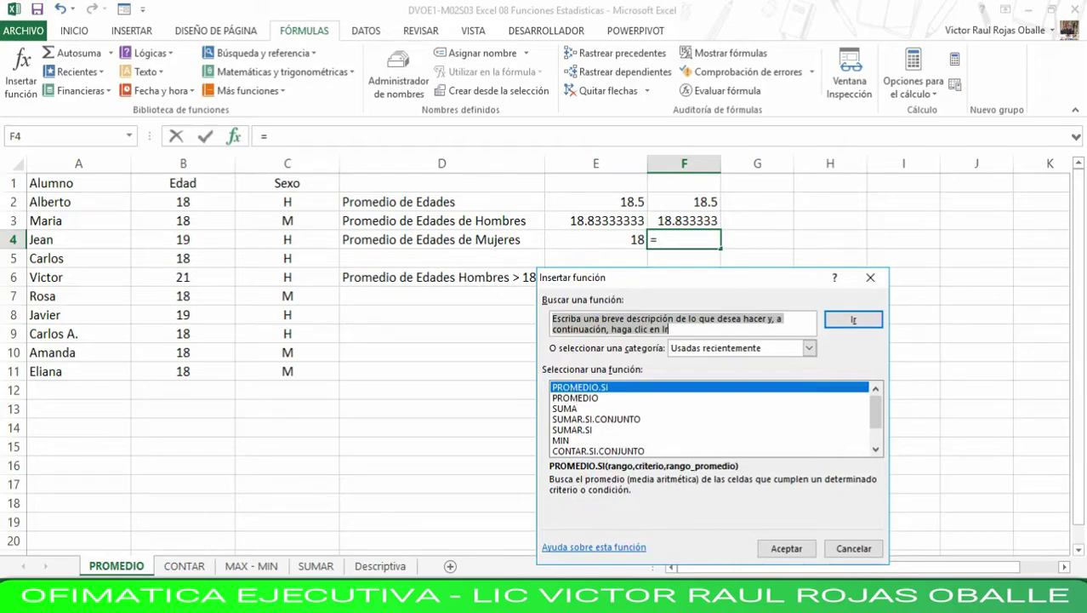
pyautogui.click(774, 549)
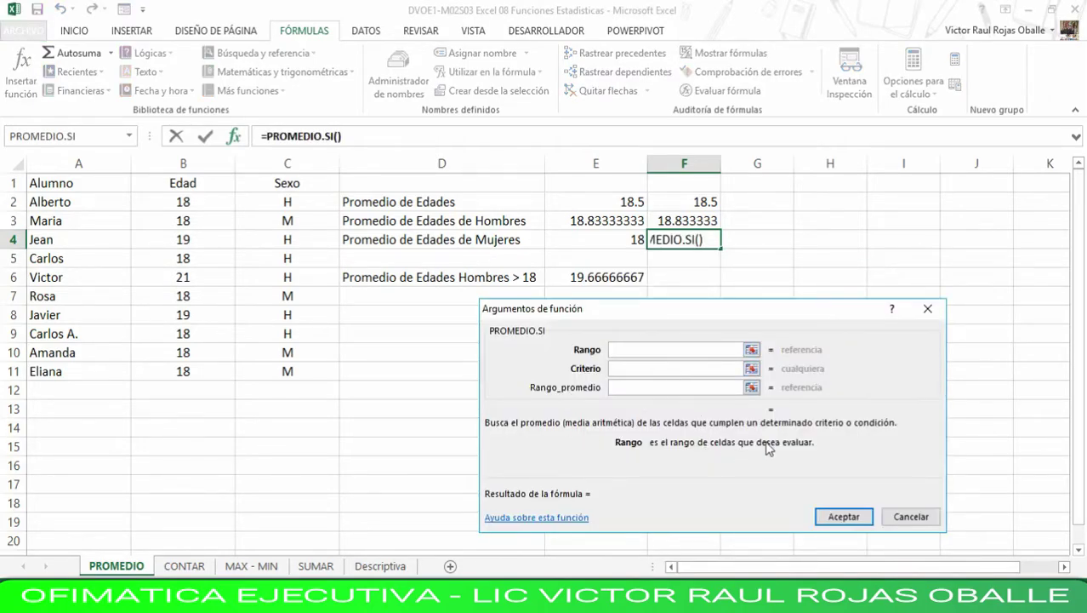
# - Set Rango to C2:C11 and Criterio to "=M" for the women's average in F4
pyautogui.click(203, 201)
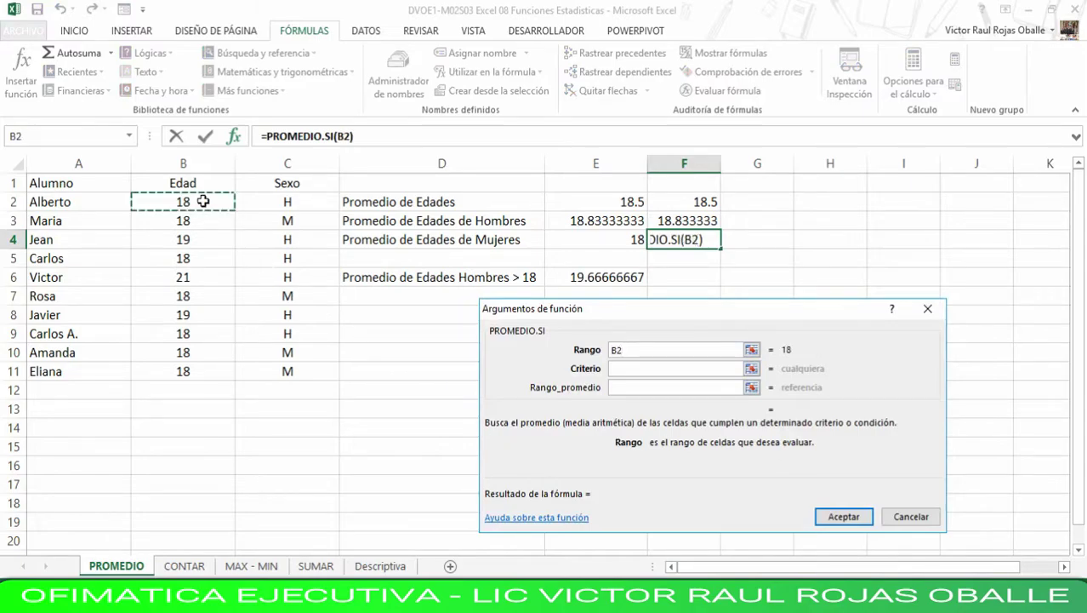
pyautogui.moveTo(296, 206); pyautogui.dragTo(289, 371)
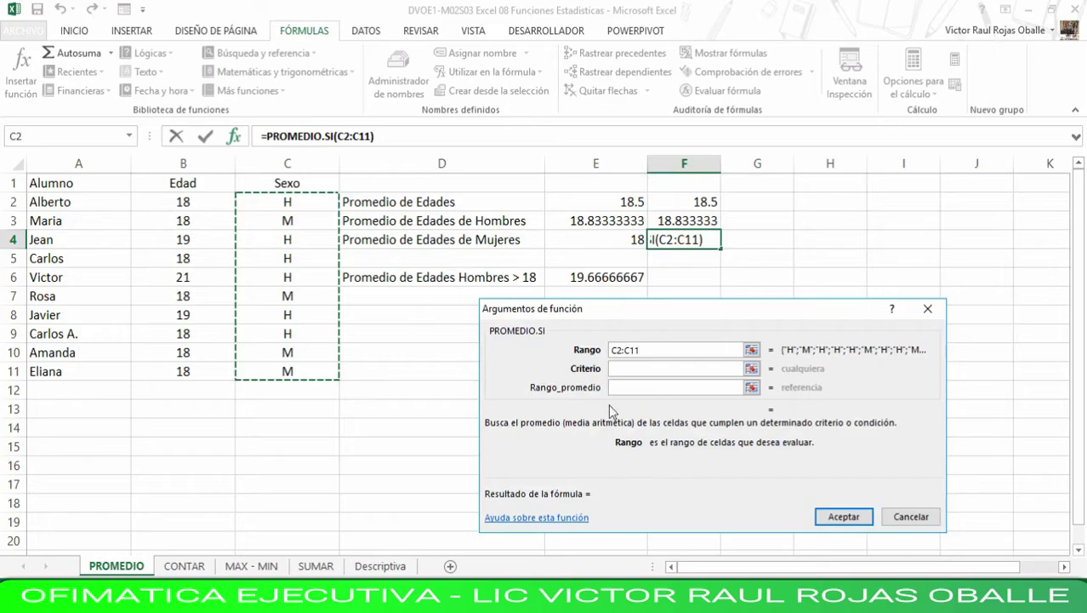
pyautogui.click(622, 369)
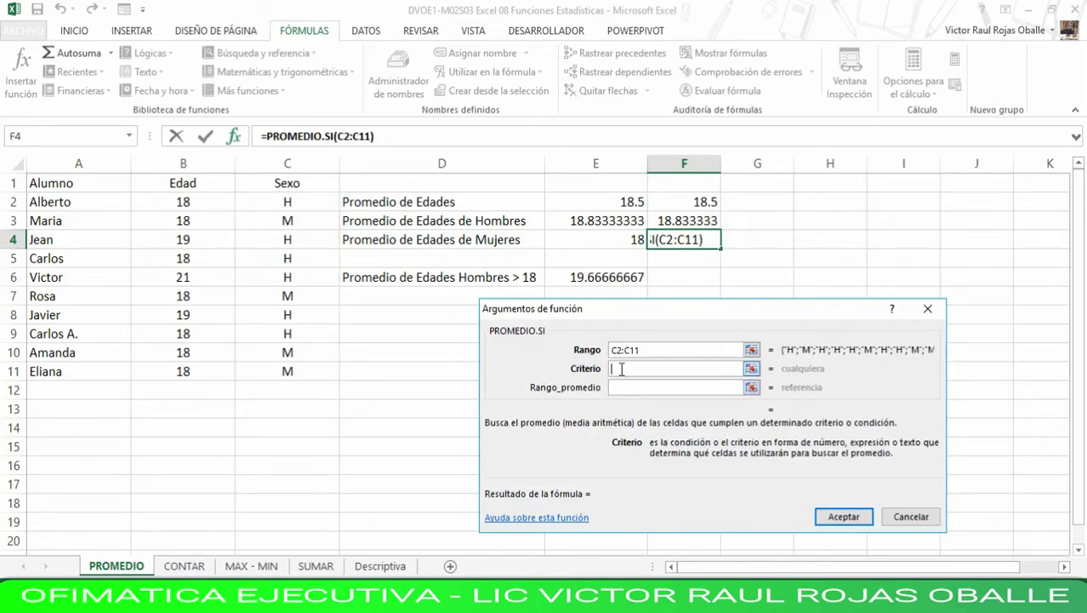
pyautogui.write('"=')
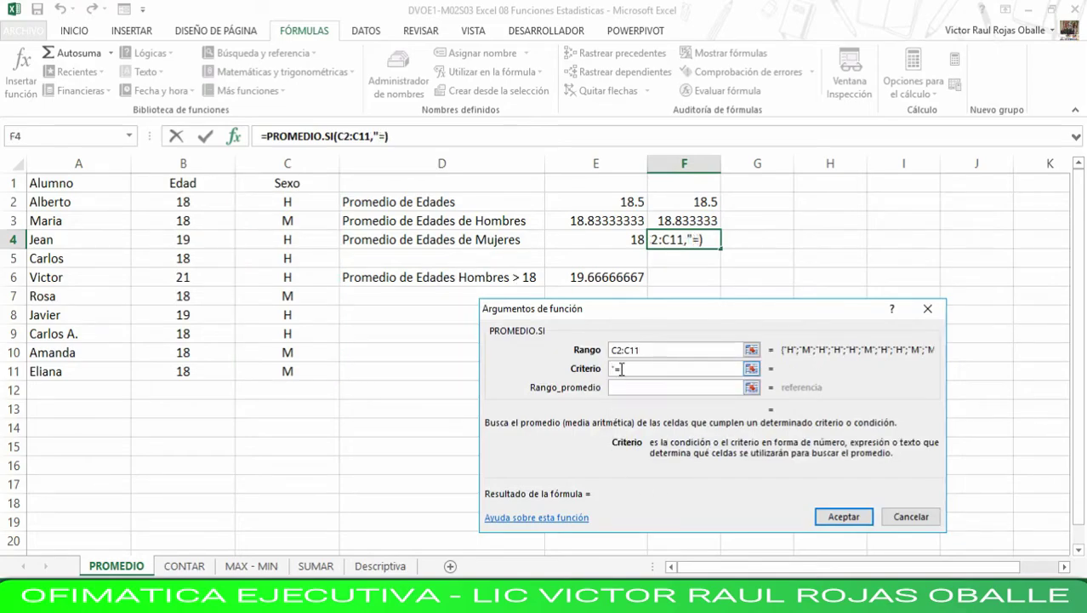
pyautogui.write('M')
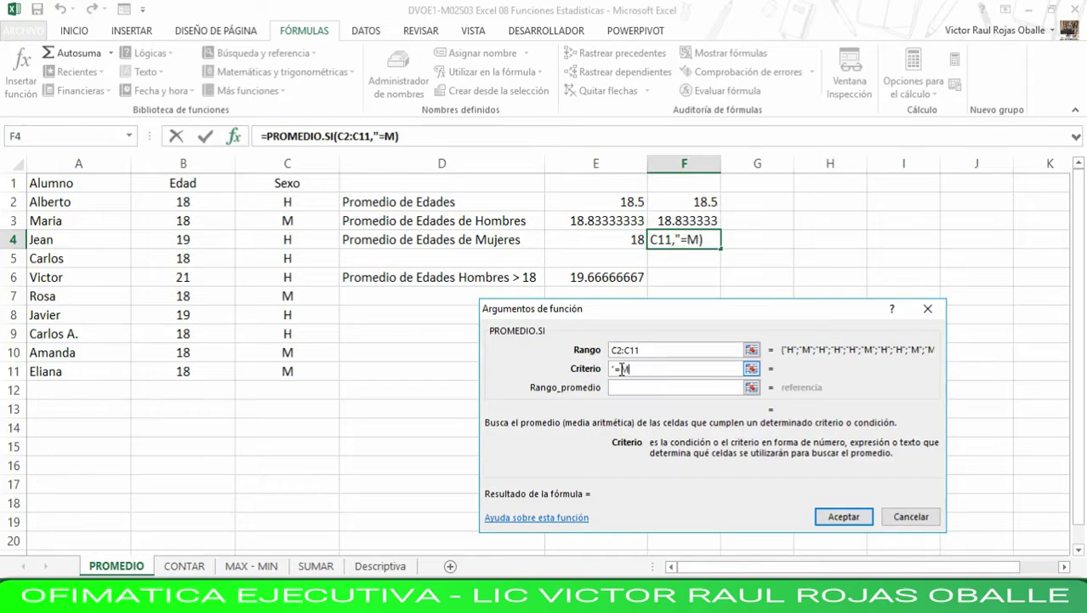
pyautogui.write('"')
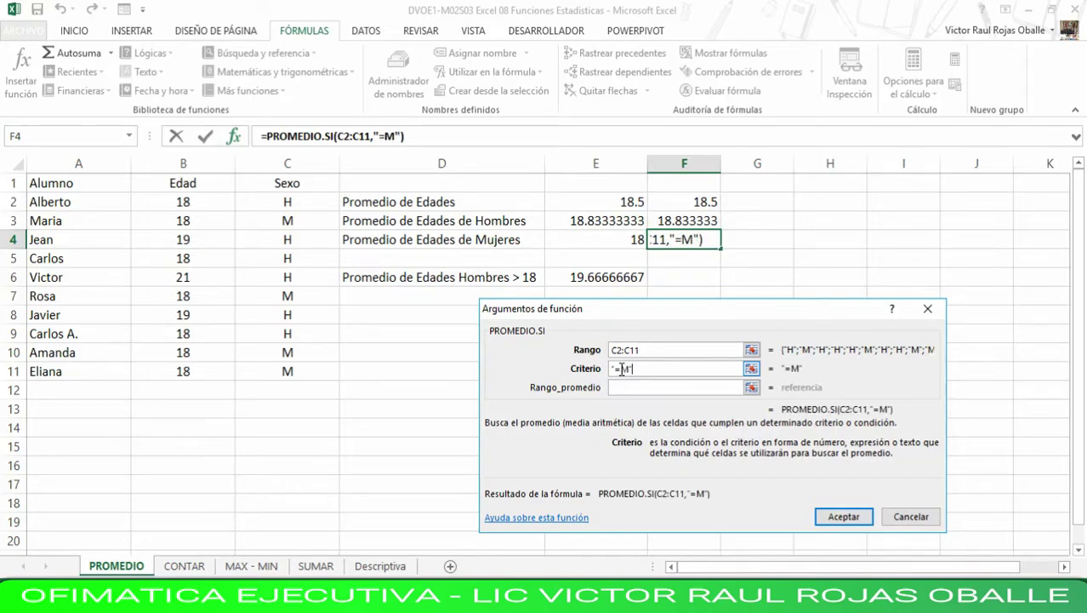
# - Use the ages in B2:B11 as Rango_promedio and accept the women's average formula
pyautogui.click(628, 386)
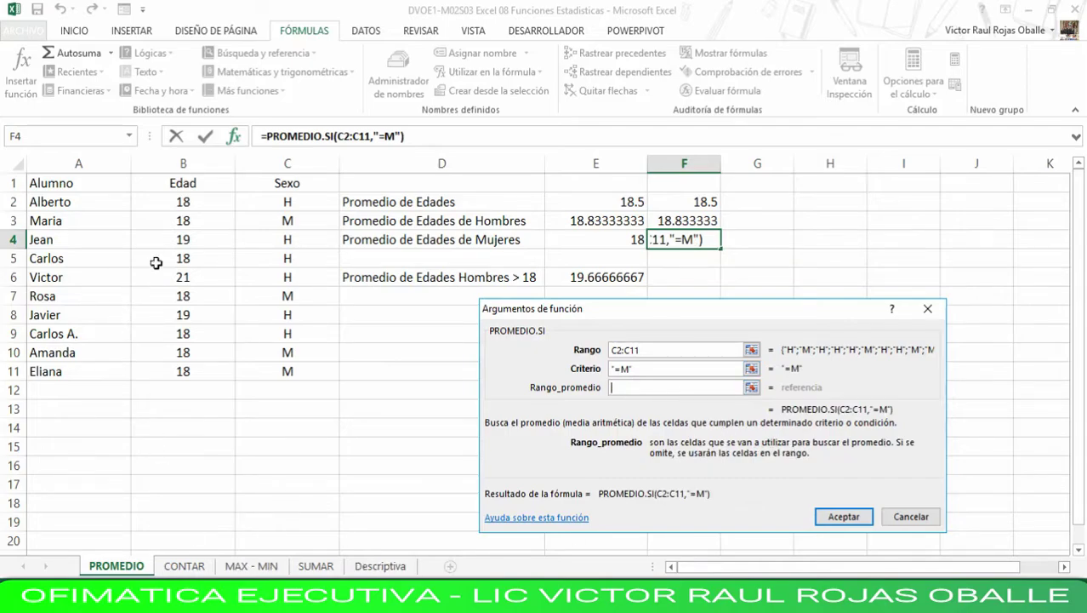
pyautogui.moveTo(198, 205); pyautogui.dragTo(201, 377)
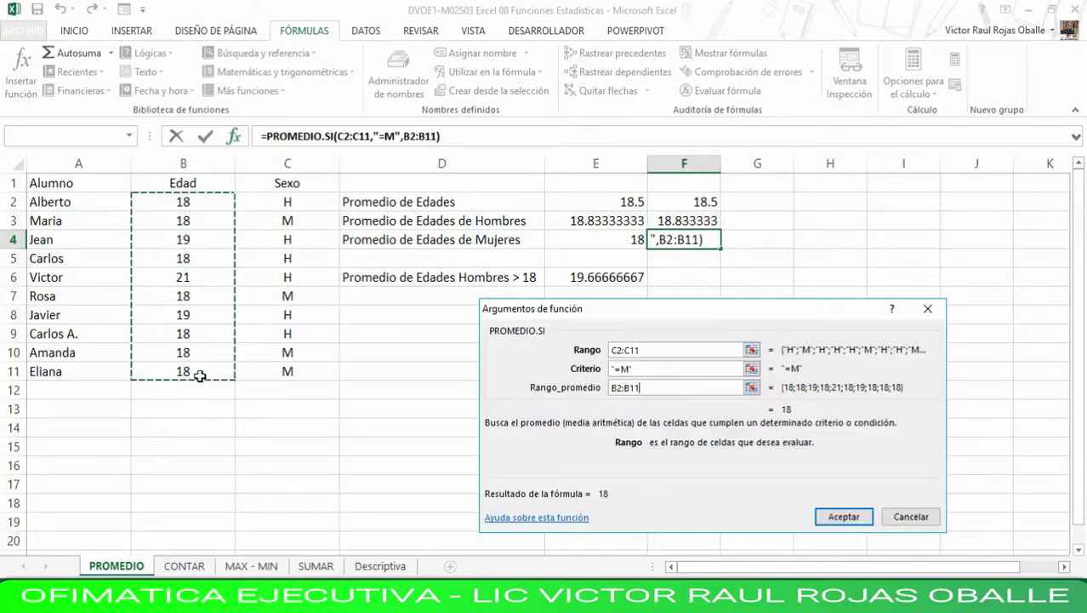
pyautogui.click(848, 522)
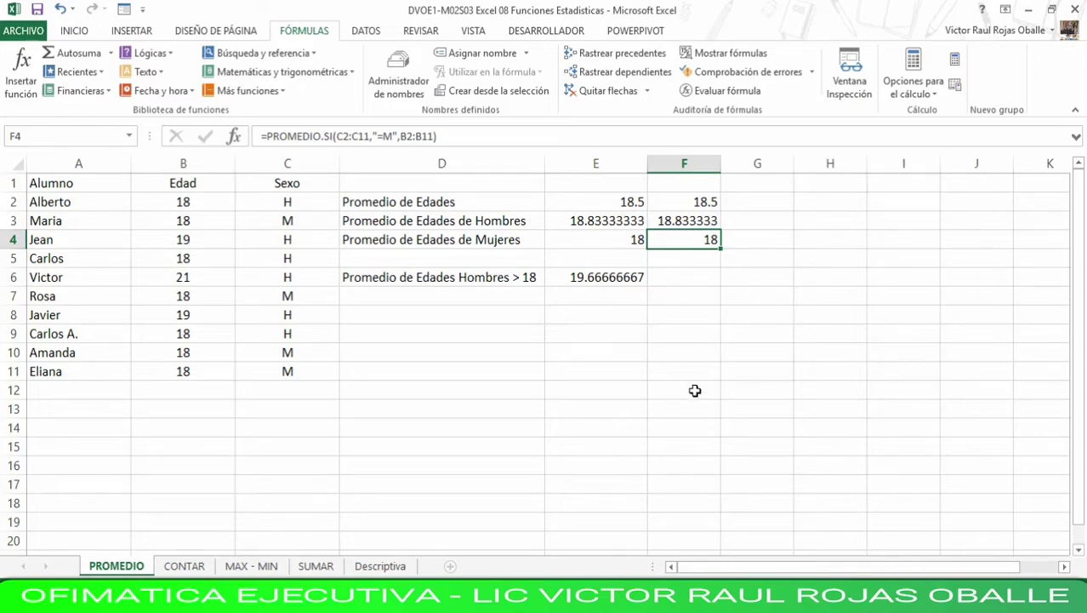
# - Review the men's average formula in F3, the label in D6 and the existing formula in E6
pyautogui.click(677, 222)
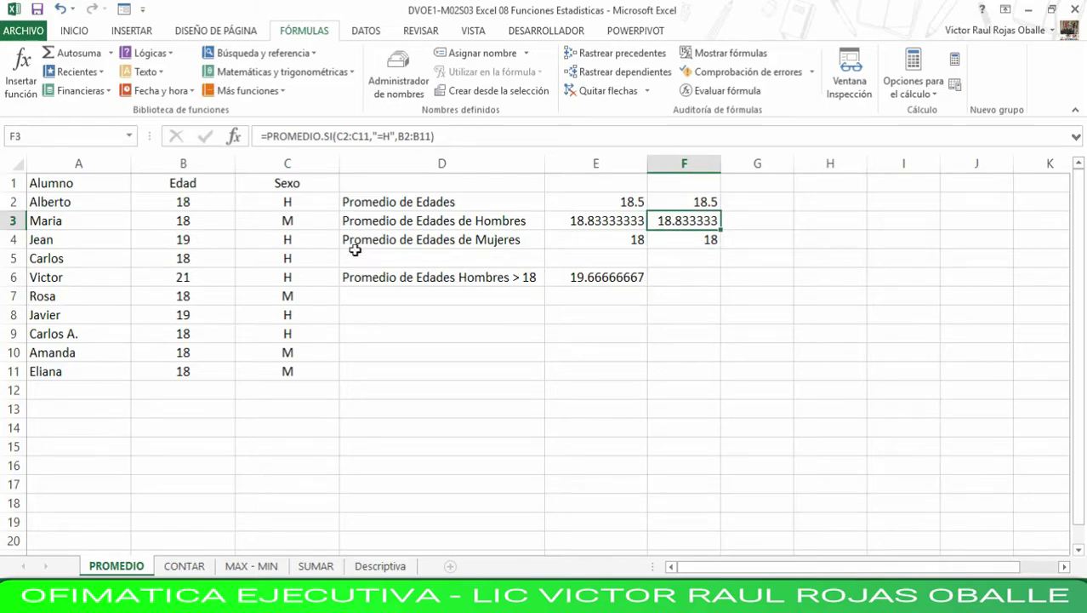
pyautogui.click(430, 281)
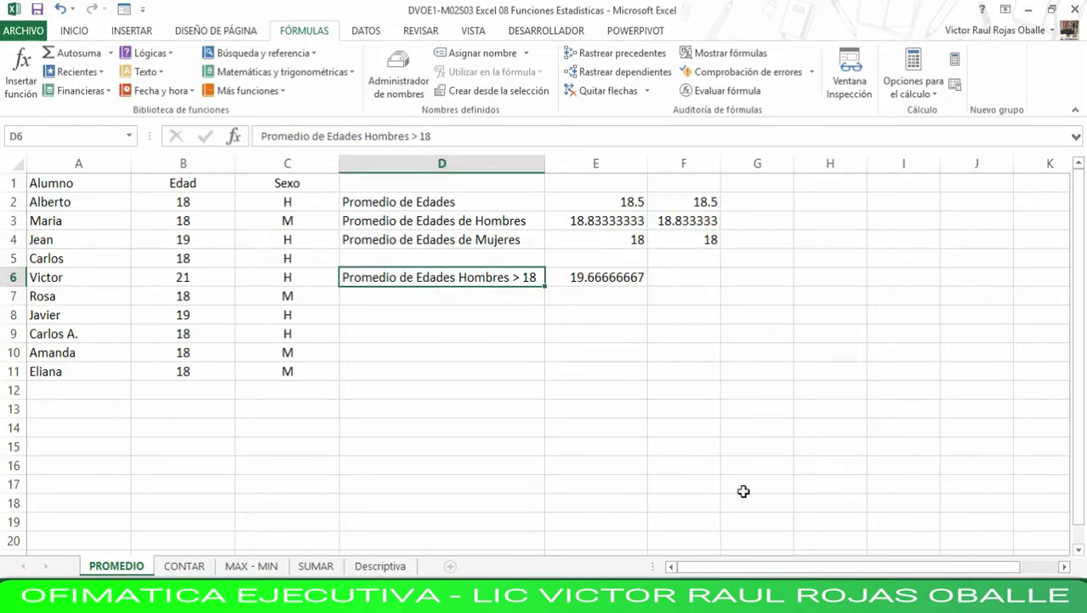
pyautogui.click(610, 277)
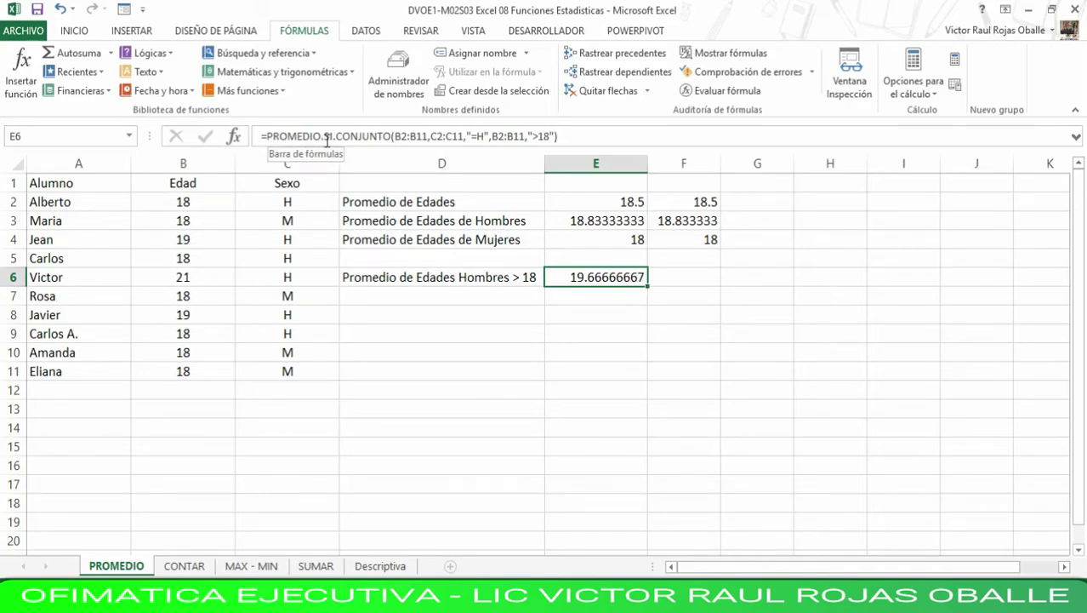
# - Insert the PROMEDIO.SI.CONJUNTO function in cell F6, beside the average age of men over 18
pyautogui.click(697, 274)
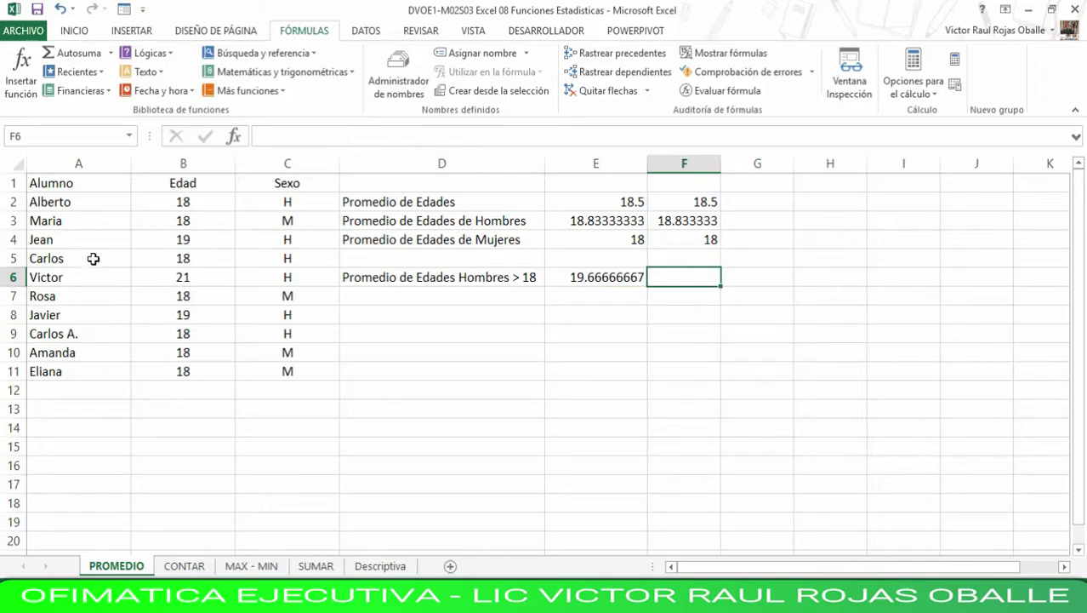
pyautogui.click(234, 138)
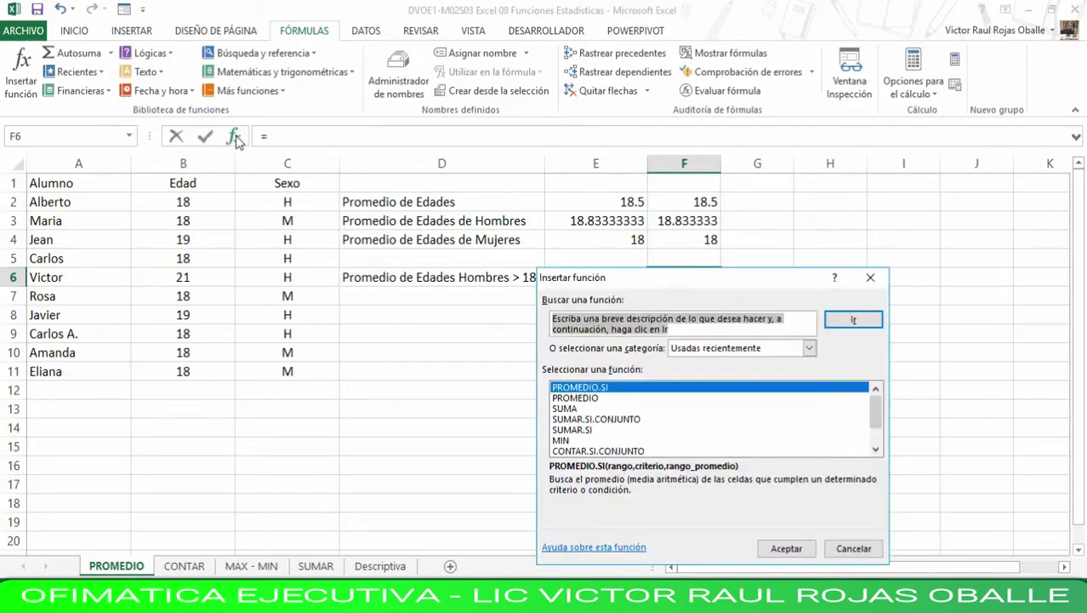
pyautogui.click(881, 417)
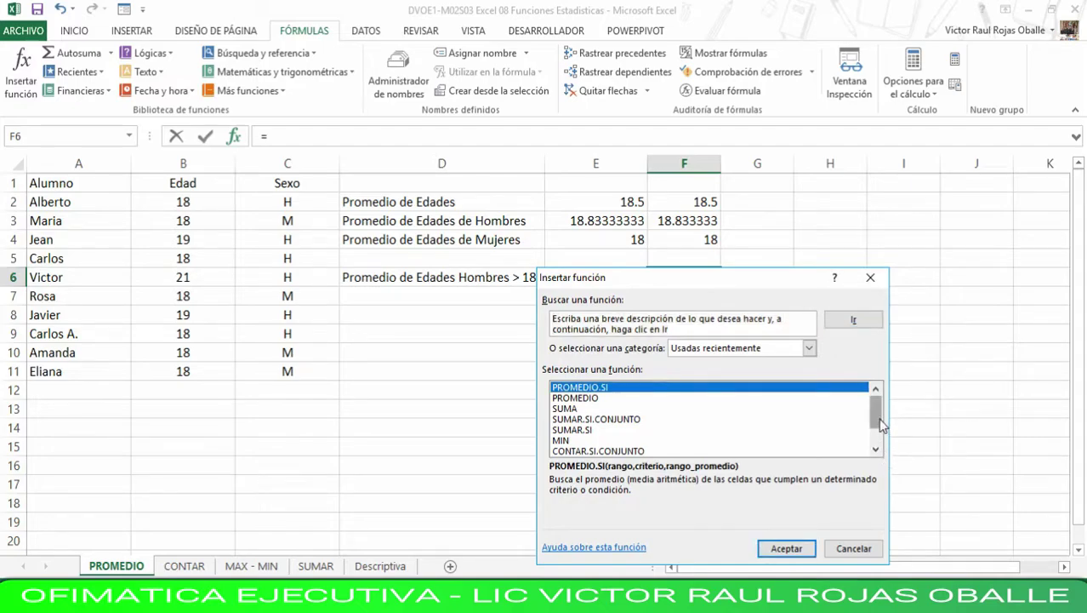
pyautogui.moveTo(880, 425); pyautogui.dragTo(881, 438)
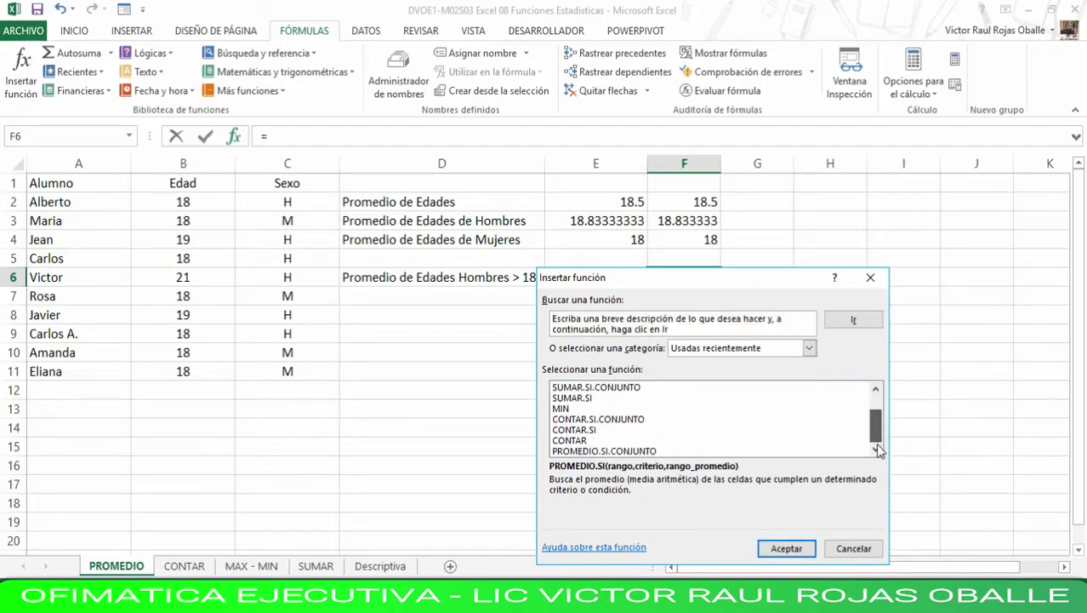
pyautogui.click(598, 451)
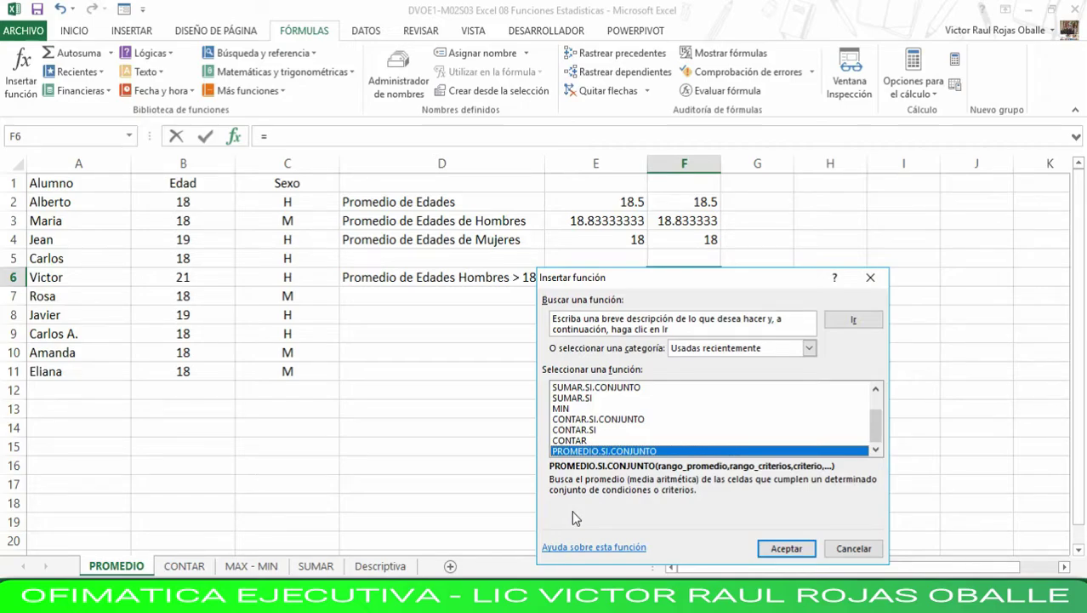
pyautogui.click(786, 547)
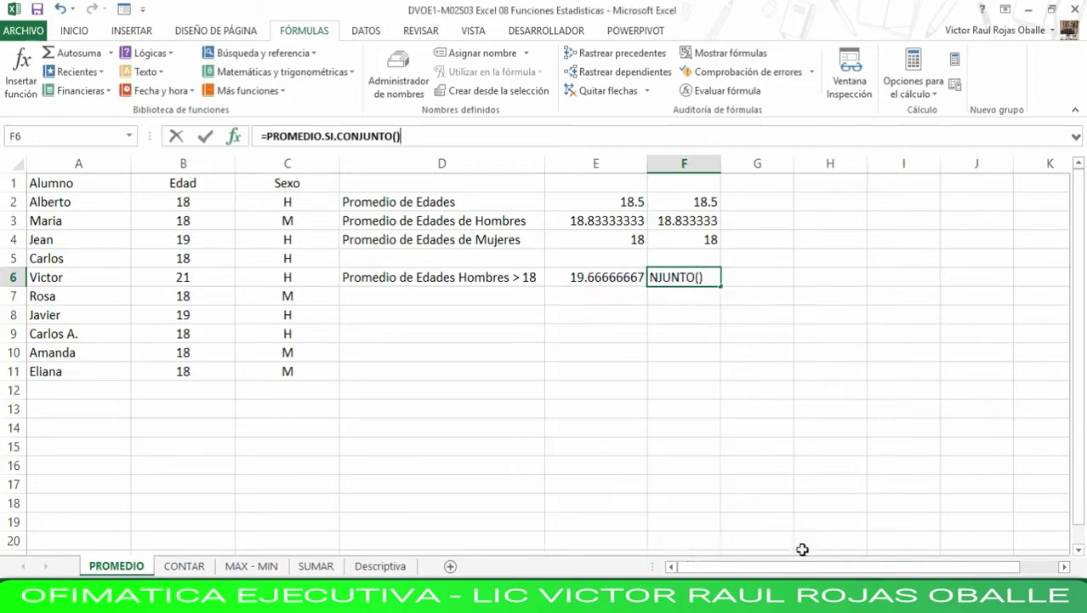
# - Set the PROMEDIO.SI.CONJUNTO function's Rango_promedio to B2:B11 and Rango_criterios1 to C2:C11
pyautogui.moveTo(798, 310); pyautogui.dragTo(662, 340)
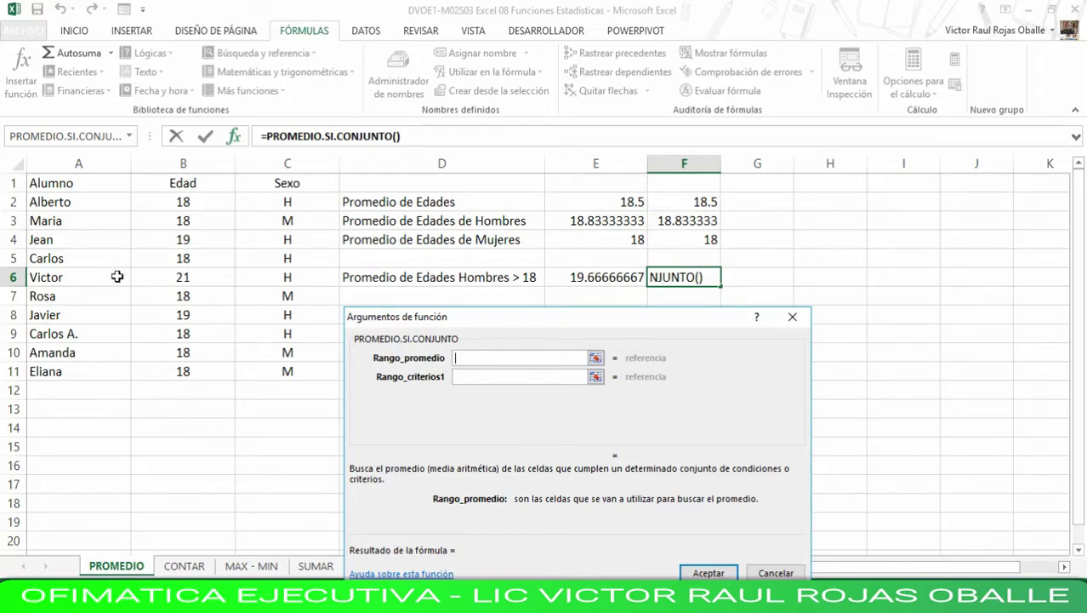
pyautogui.moveTo(221, 204); pyautogui.dragTo(204, 369)
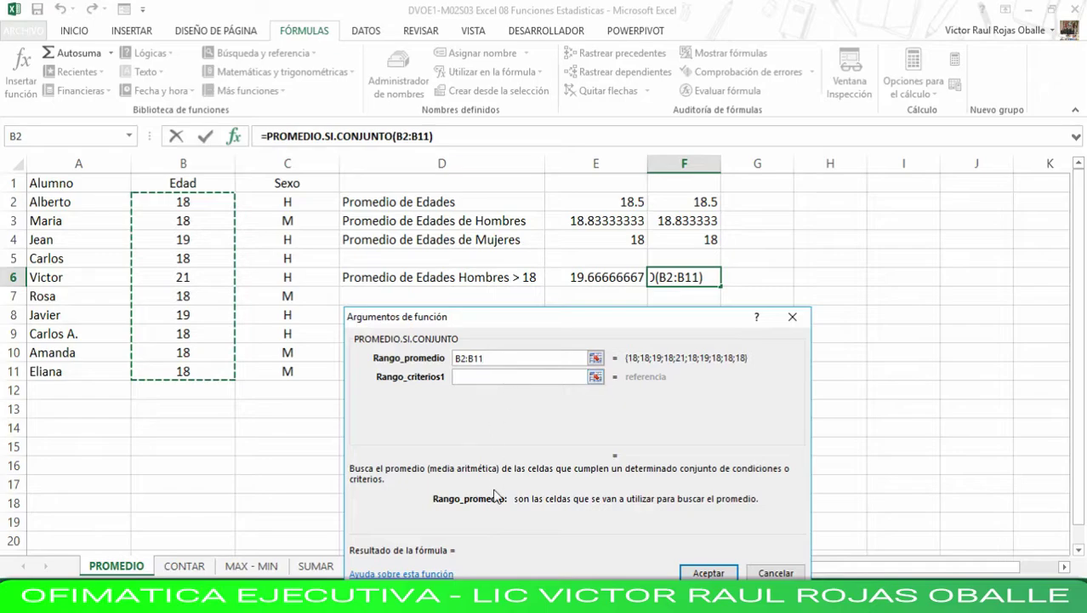
pyautogui.click(465, 376)
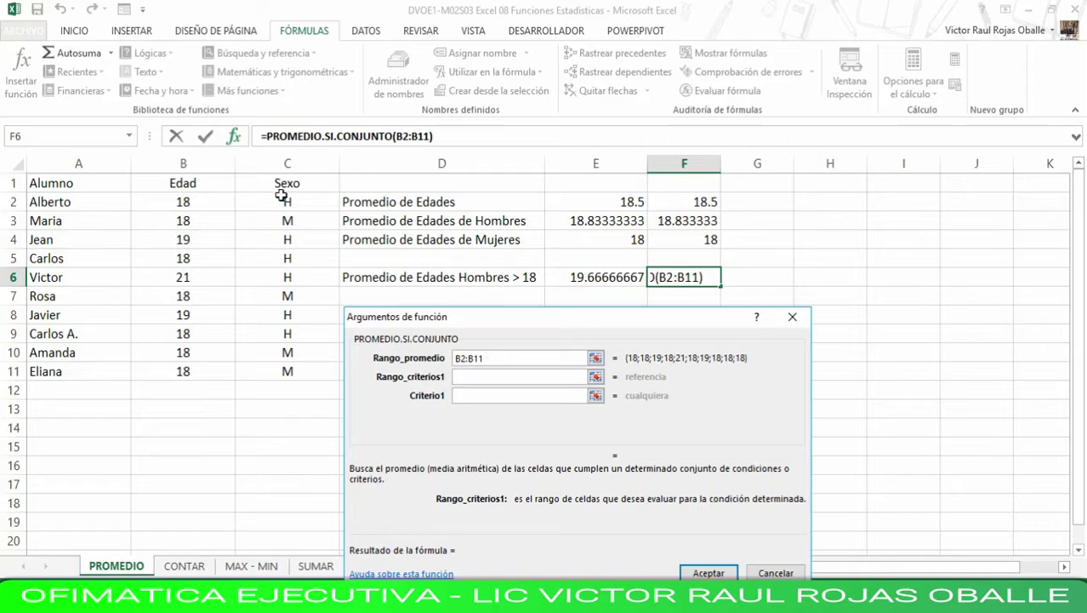
pyautogui.click(317, 203)
pyautogui.moveTo(317, 202); pyautogui.dragTo(315, 364)
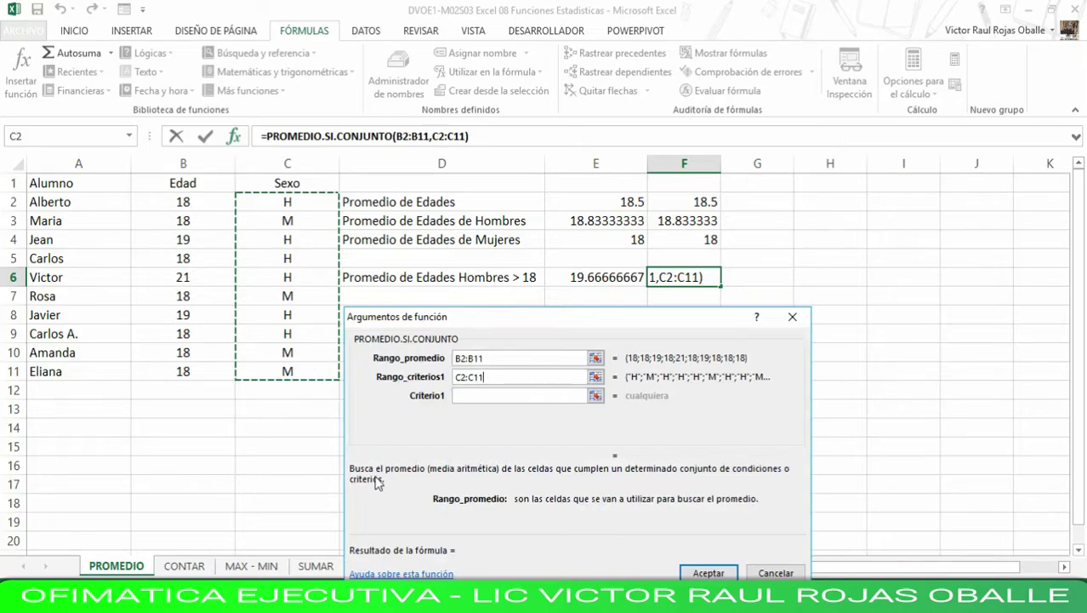
# - Set Criterio1 of the PROMEDIO.SI.CONJUNTO function to "=H"
pyautogui.click(491, 396)
pyautogui.click(483, 396)
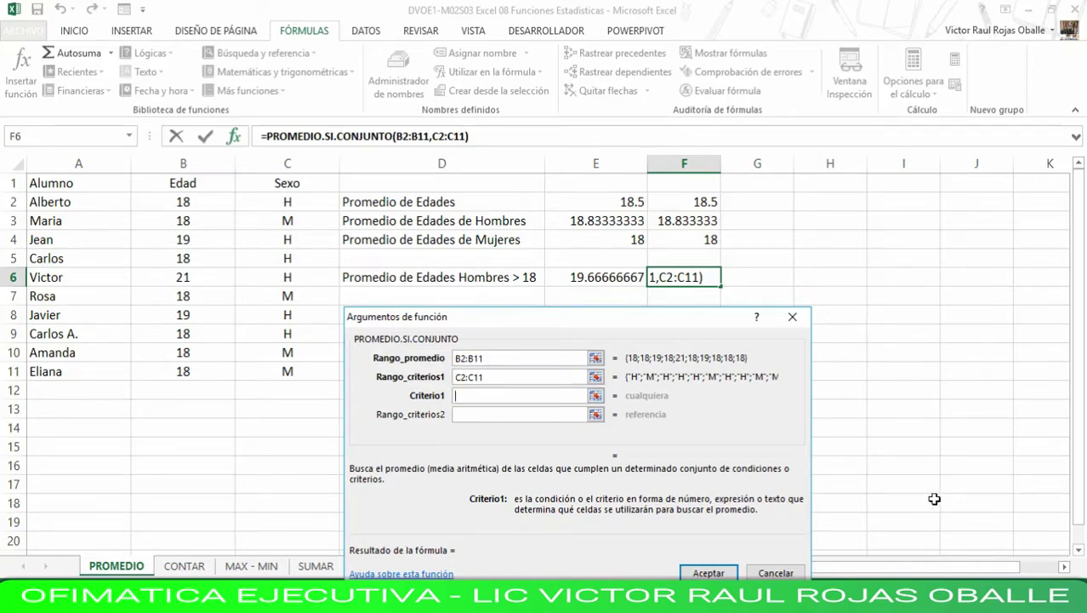
pyautogui.write('"')
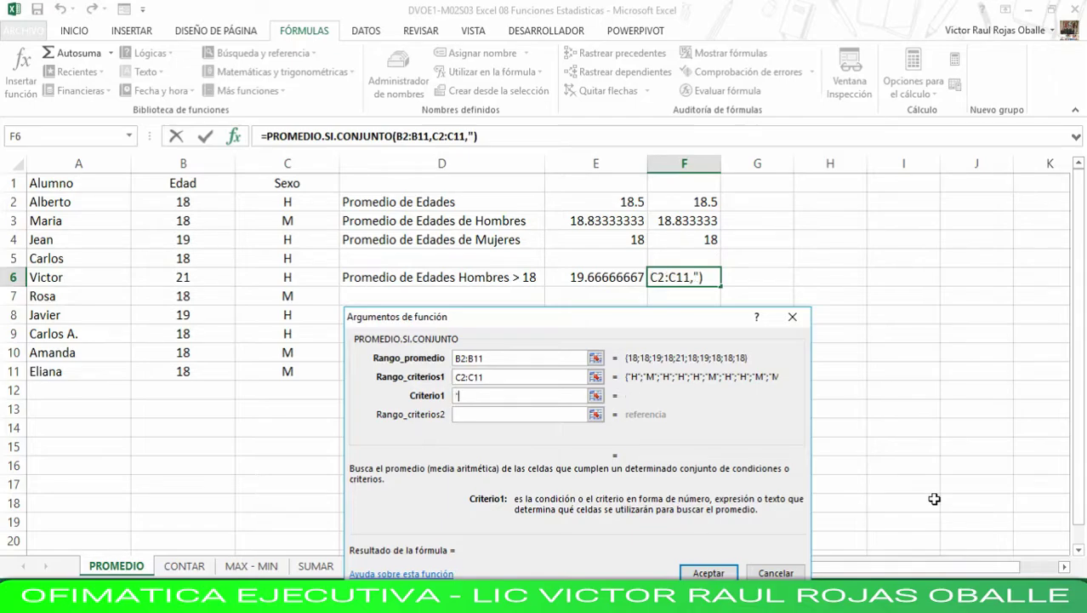
pyautogui.write('=h')
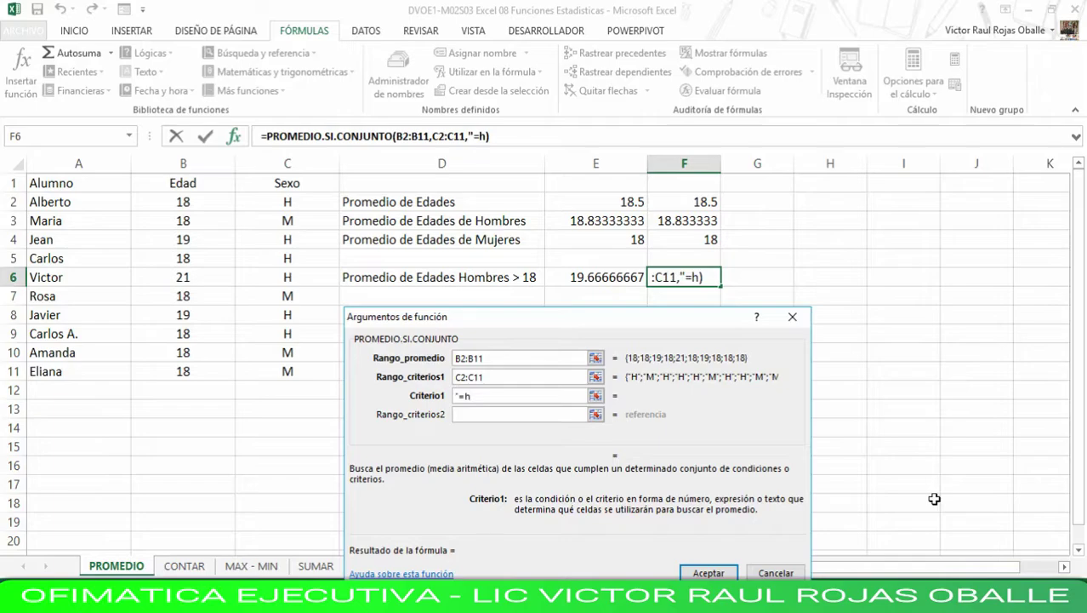
pyautogui.press('BackSpace')
pyautogui.write('H"')
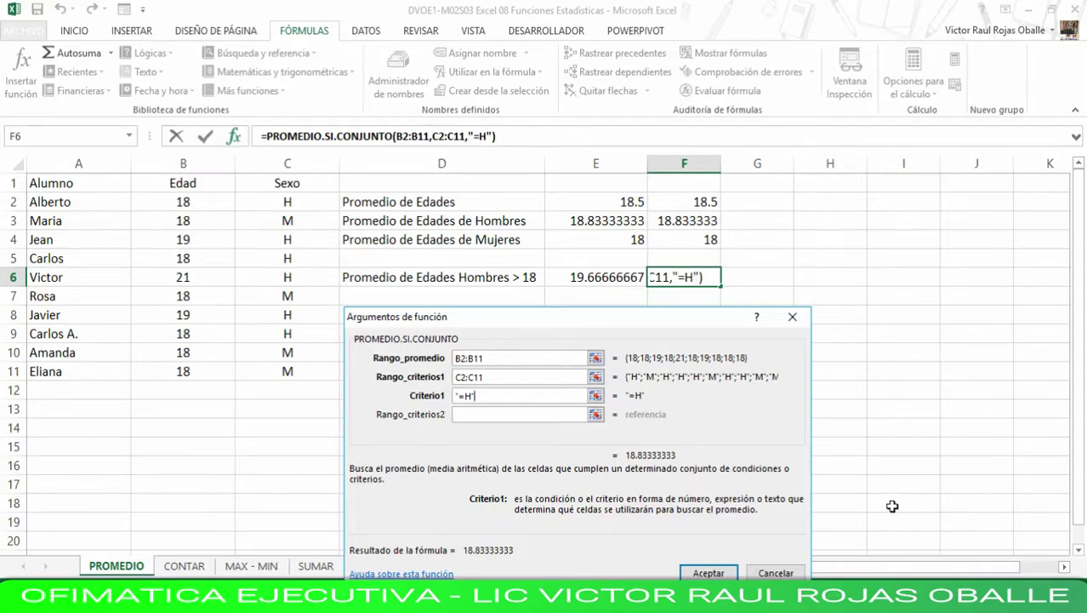
# - Set Rango_criterios2 to B2:B11 and Criterio2 to ">18", and accept the PROMEDIO.SI.CONJUNTO formula
pyautogui.click(492, 413)
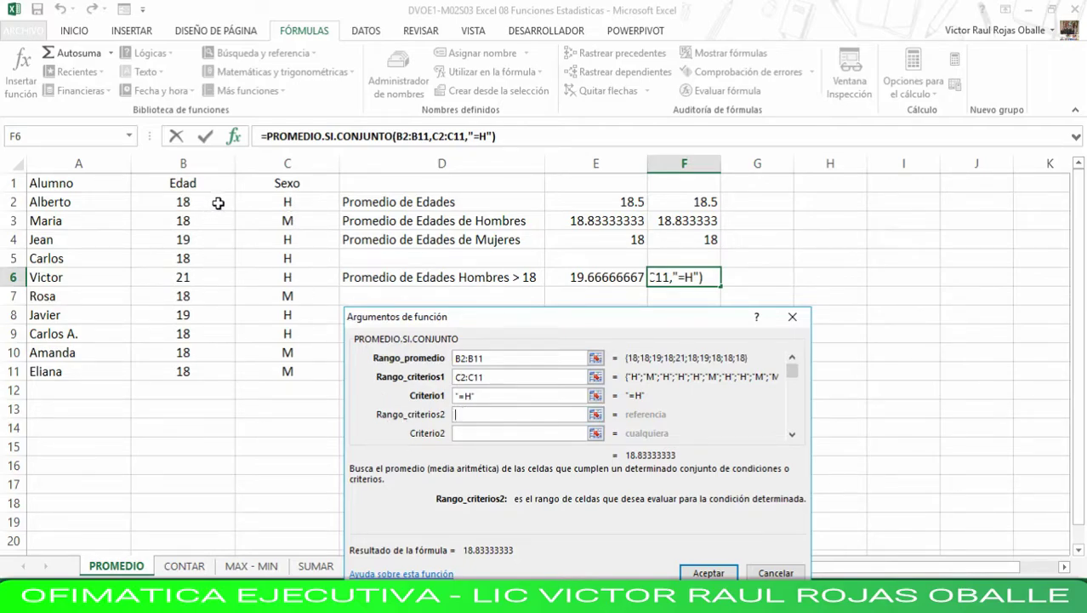
pyautogui.moveTo(215, 201); pyautogui.dragTo(211, 367)
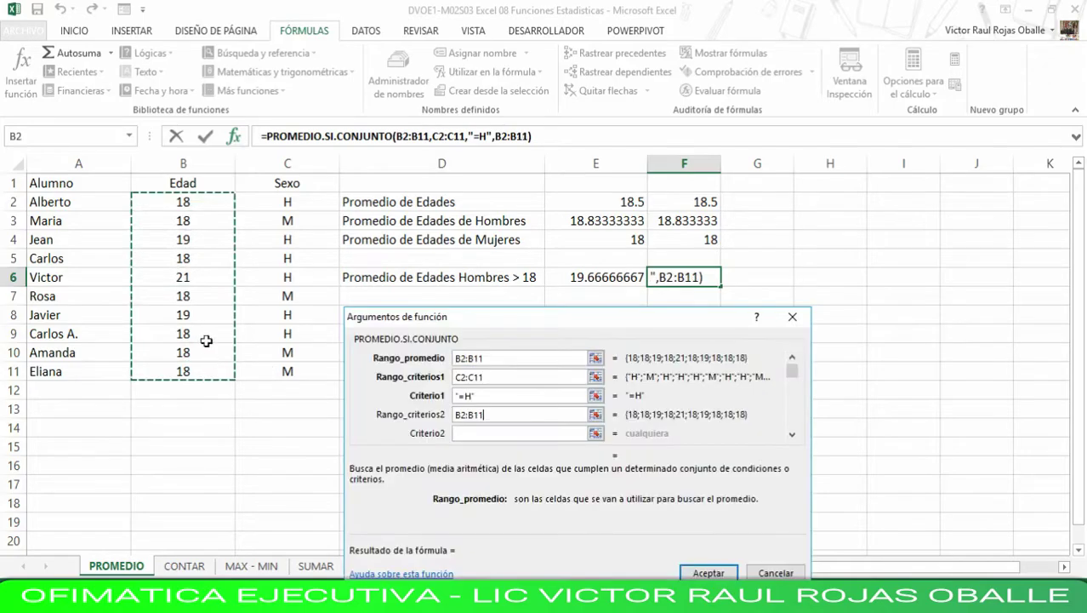
pyautogui.click(481, 433)
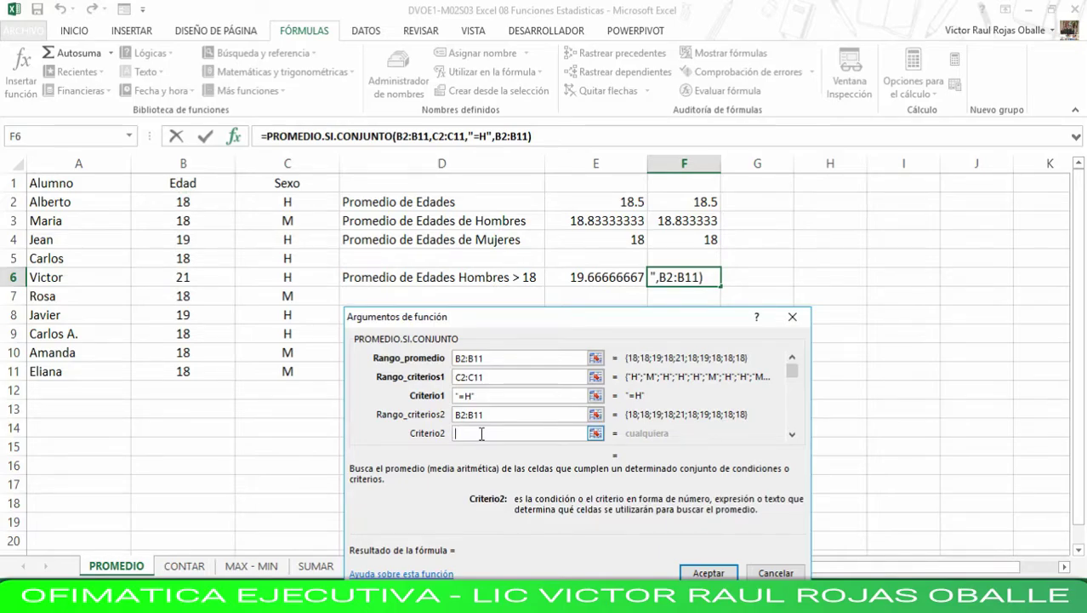
pyautogui.write('"')
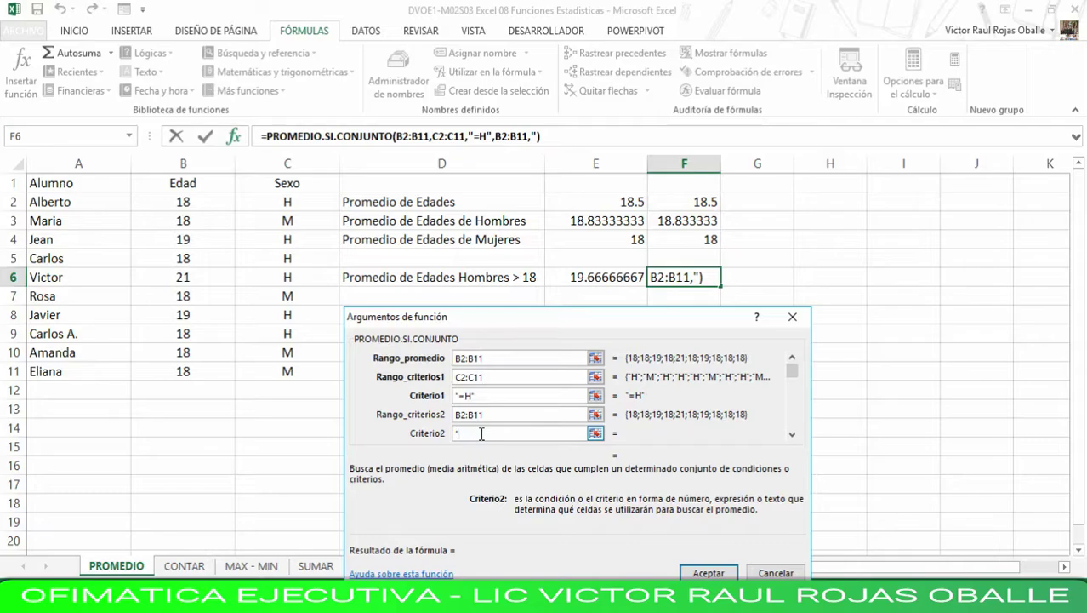
pyautogui.write('>18"')
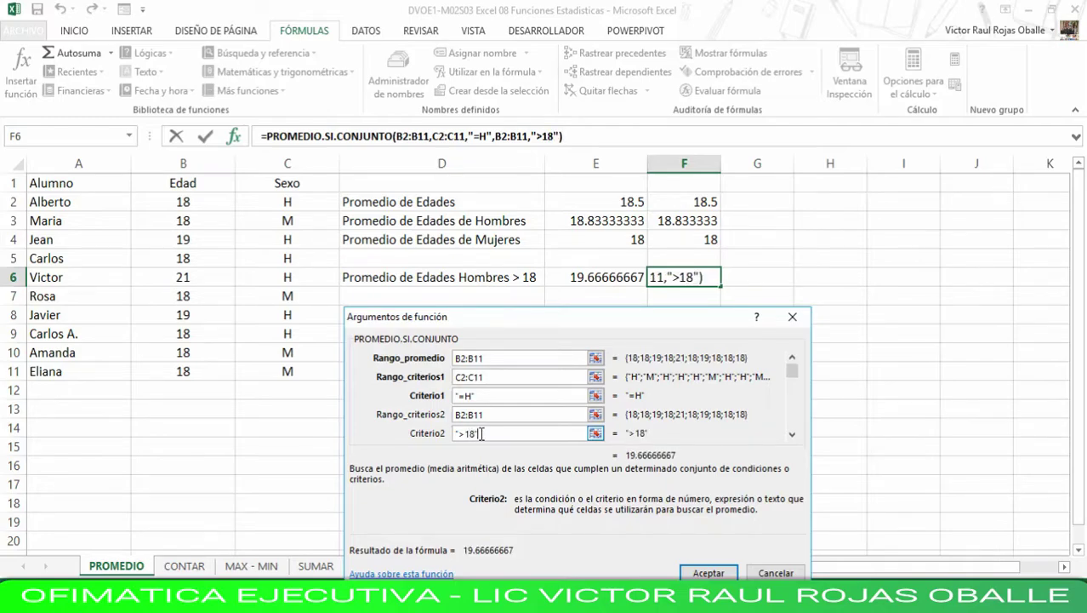
pyautogui.click(724, 576)
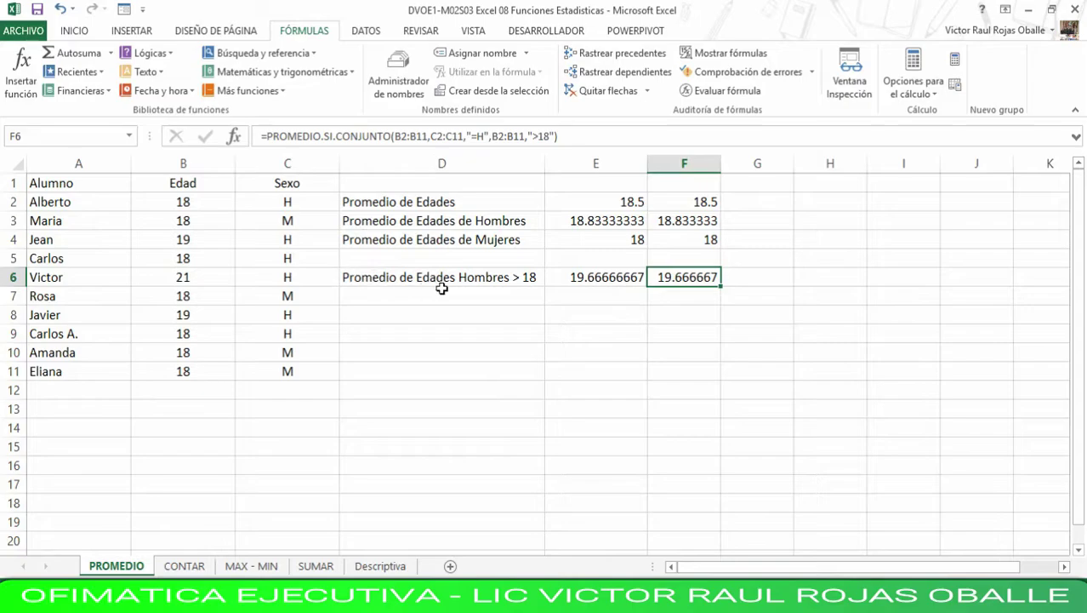
# - Fill the Sexo cells containing H (C2, C4, C5, C6, C8 and C9) with standard yellow
pyautogui.click(300, 205)
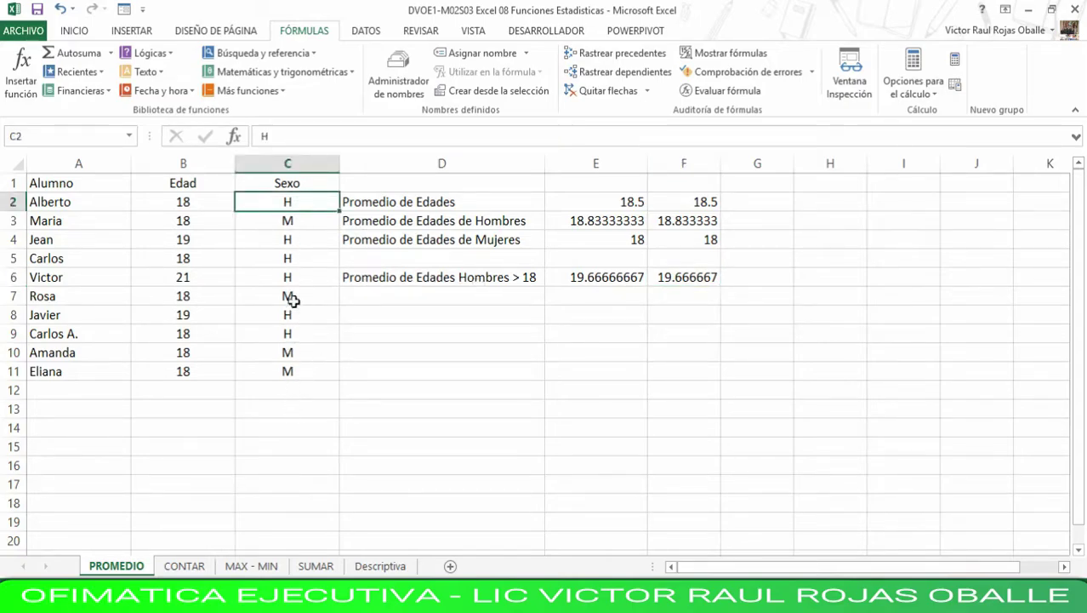
pyautogui.keyDown('ctrl'); pyautogui.click(308, 240); pyautogui.keyUp('ctrl')
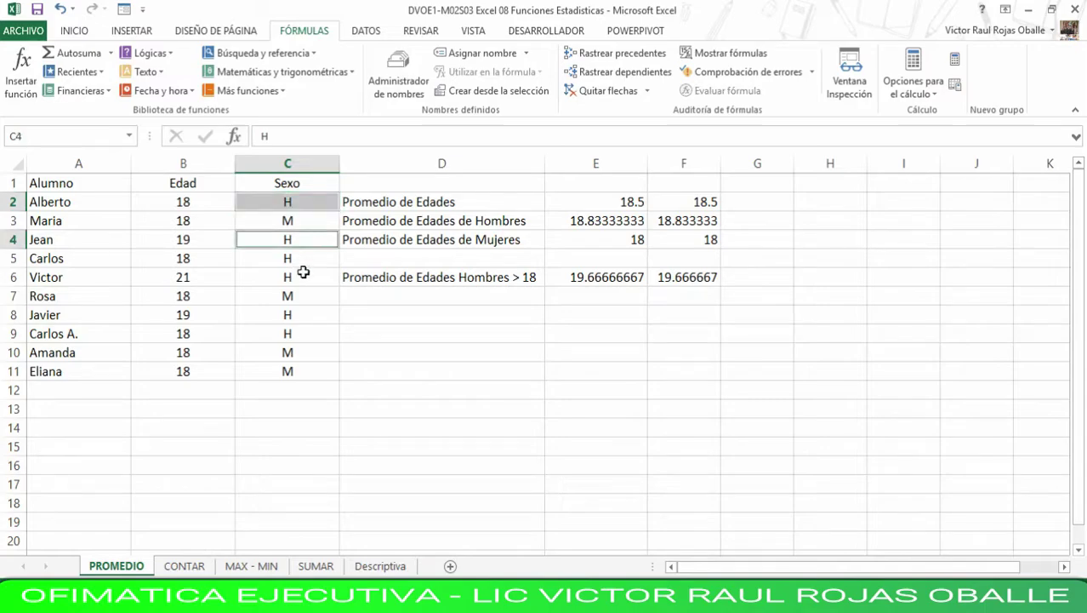
pyautogui.keyDown('ctrl'); pyautogui.click(308, 258); pyautogui.keyUp('ctrl')
pyautogui.keyDown('ctrl'); pyautogui.click(292, 274); pyautogui.keyUp('ctrl')
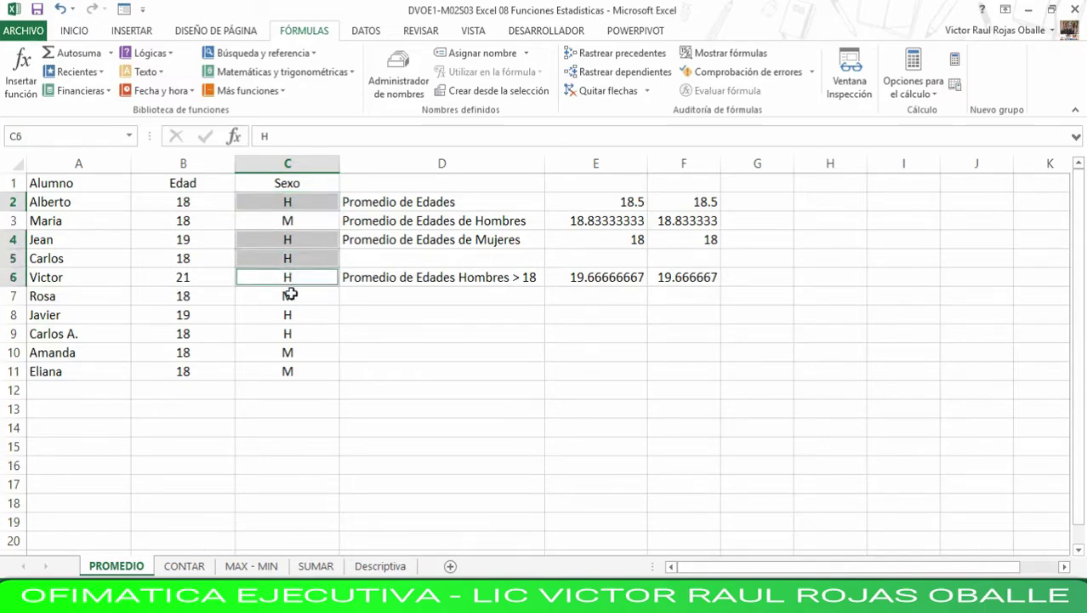
pyautogui.keyDown('ctrl'); pyautogui.click(289, 315); pyautogui.keyUp('ctrl')
pyautogui.keyDown('ctrl'); pyautogui.click(288, 334); pyautogui.keyUp('ctrl')
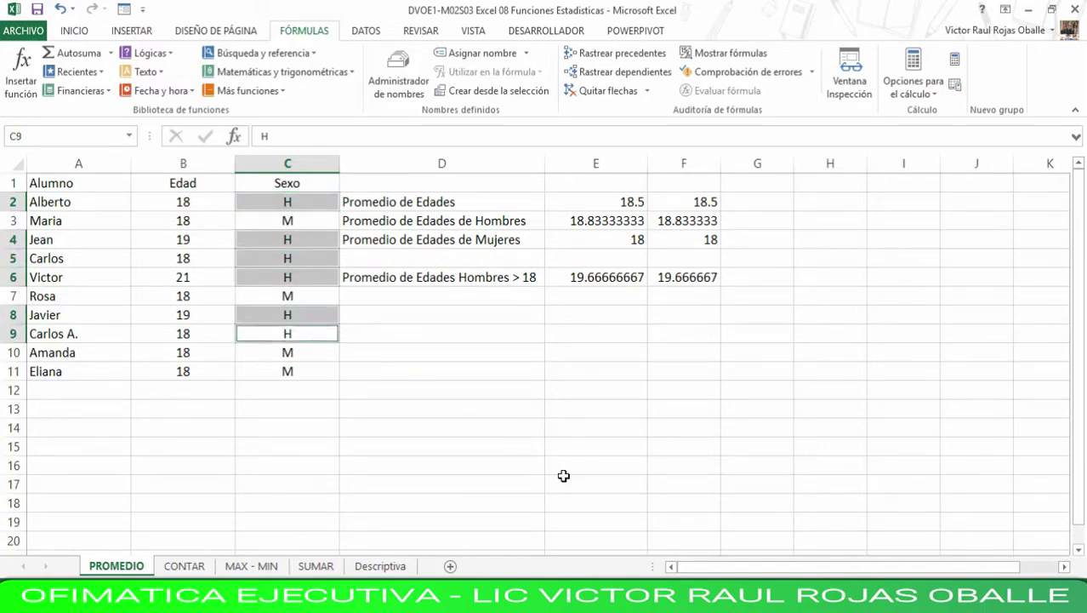
pyautogui.click(74, 30)
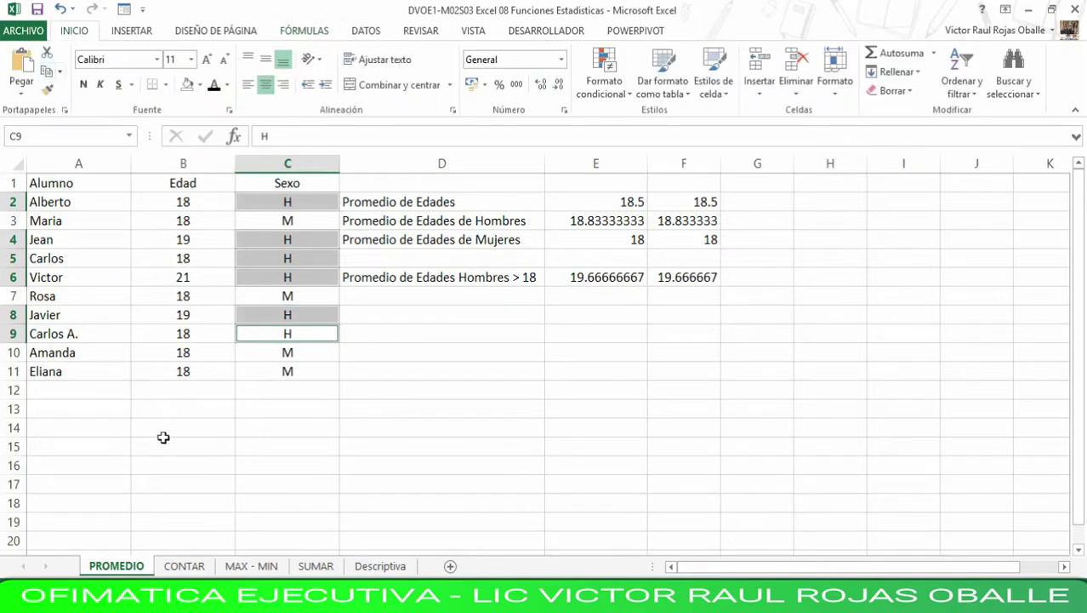
pyautogui.click(201, 86)
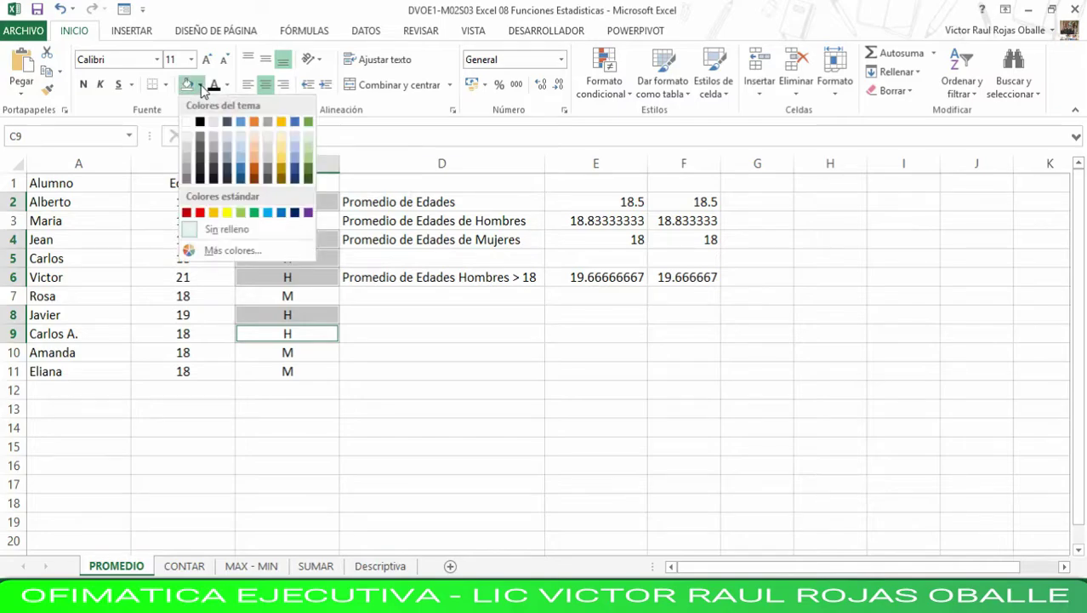
pyautogui.click(228, 213)
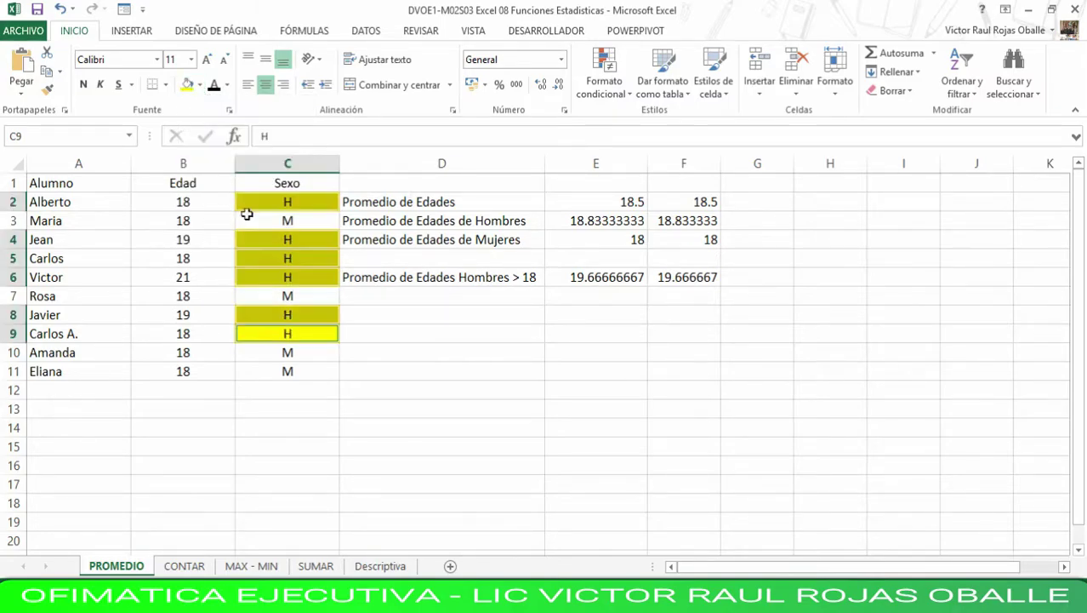
pyautogui.click(387, 404)
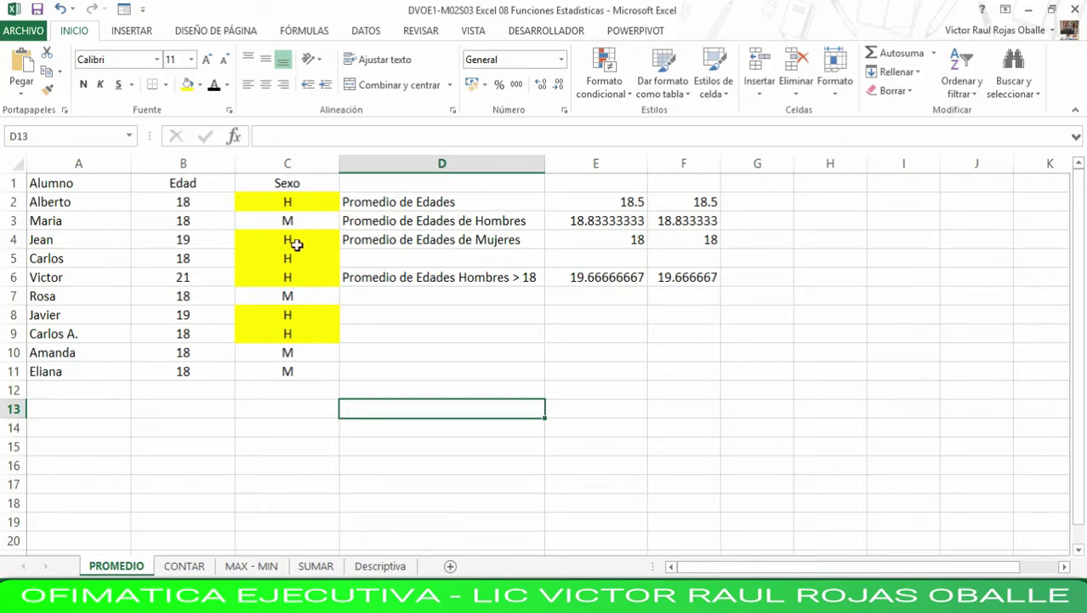
# - Fill the ages of the men over 18 in cells B4, B6 and B8 with yellow
pyautogui.click(184, 240)
pyautogui.write('19')
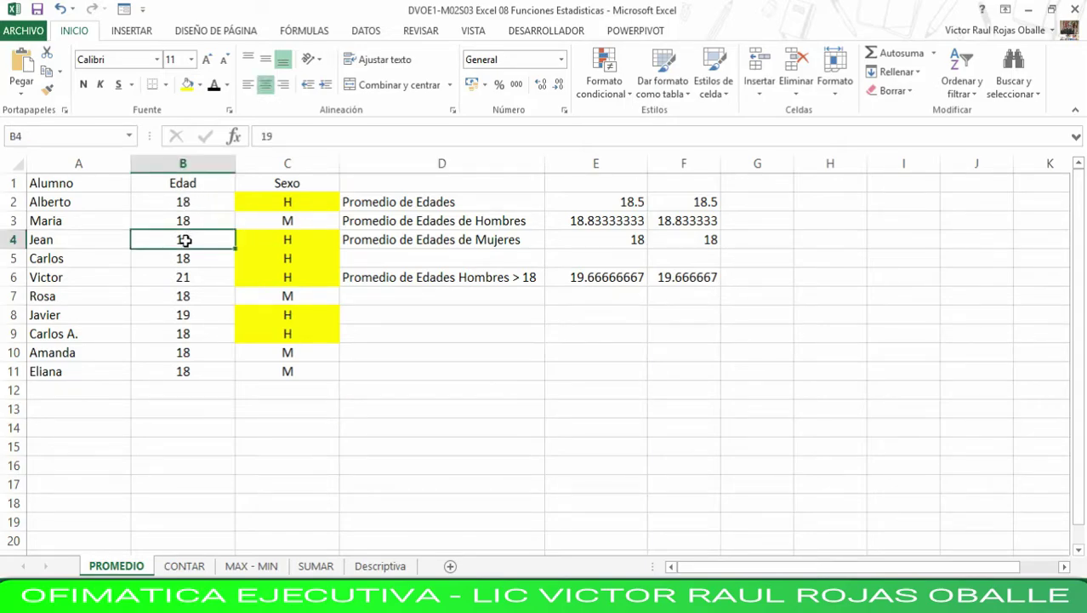
pyautogui.hotkey('ctrl', 'Return')
pyautogui.keyDown('ctrl'); pyautogui.click(198, 276); pyautogui.keyUp('ctrl')
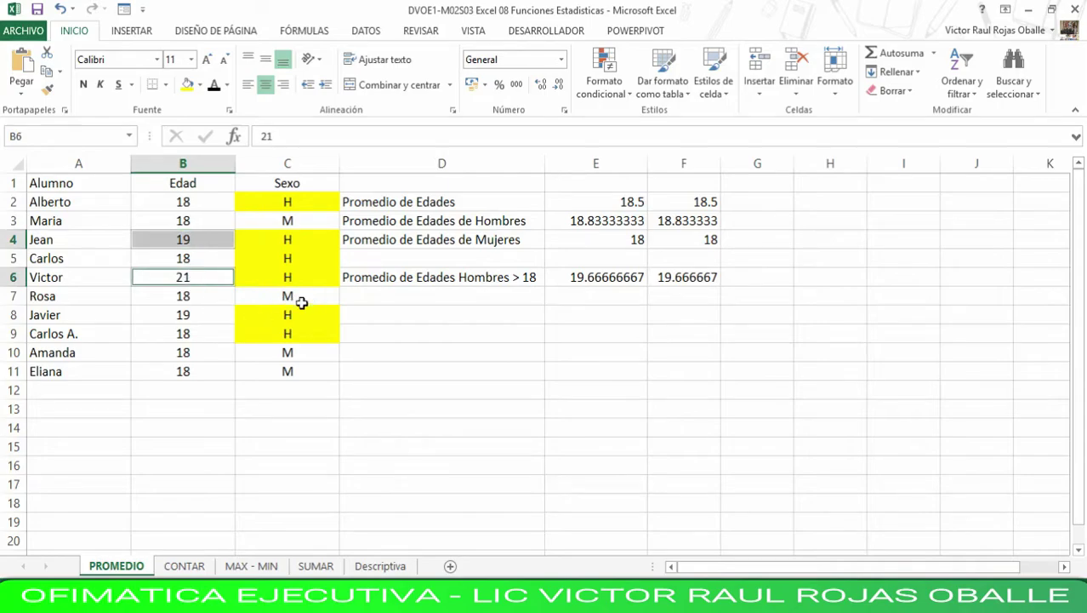
pyautogui.keyDown('ctrl'); pyautogui.click(190, 315); pyautogui.keyUp('ctrl')
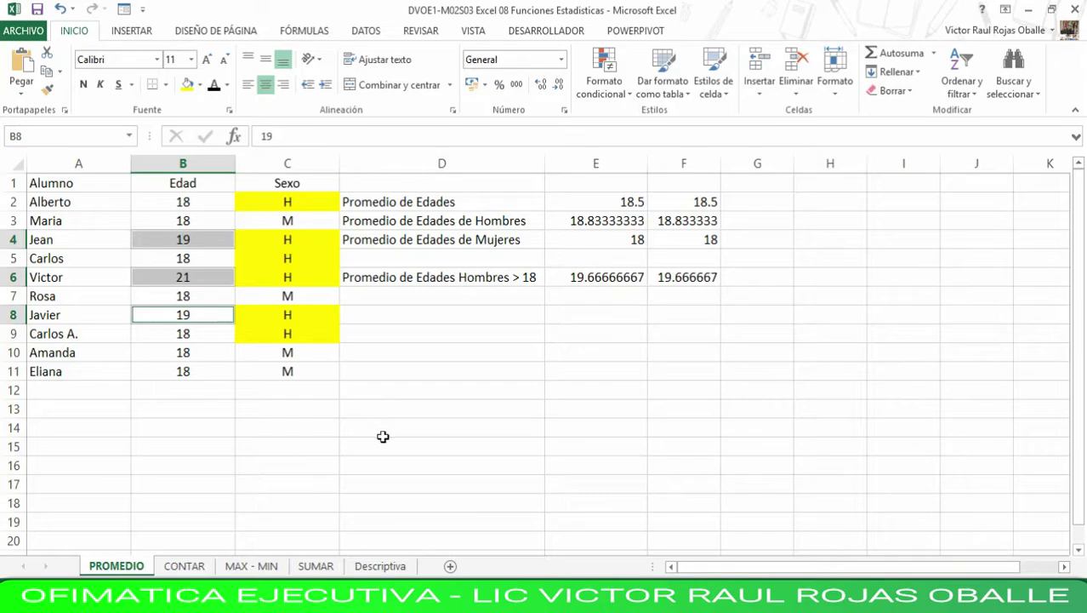
pyautogui.click(189, 86)
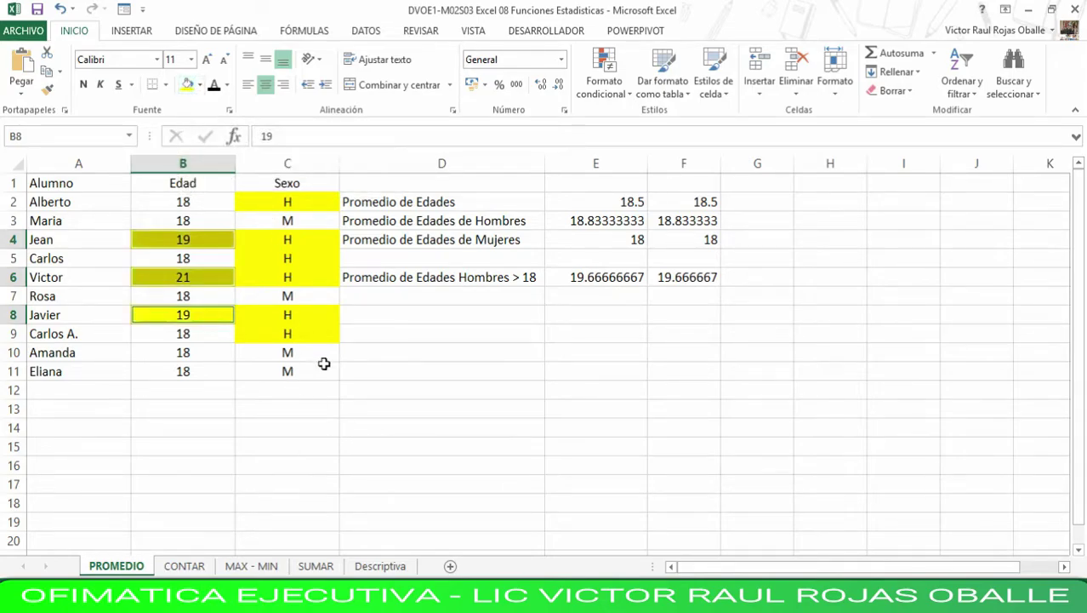
pyautogui.click(371, 384)
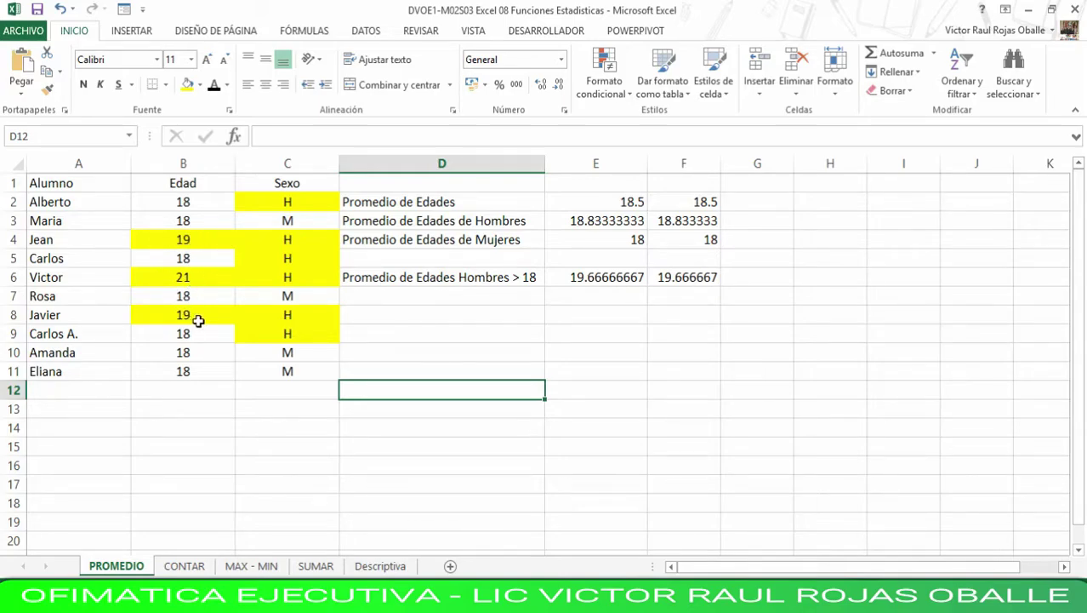
# - Enter the check formula =promedio(19,21,19) in cell F11 and compare it with the PROMEDIO.SI.CONJUNTO formula in F6
pyautogui.click(565, 374)
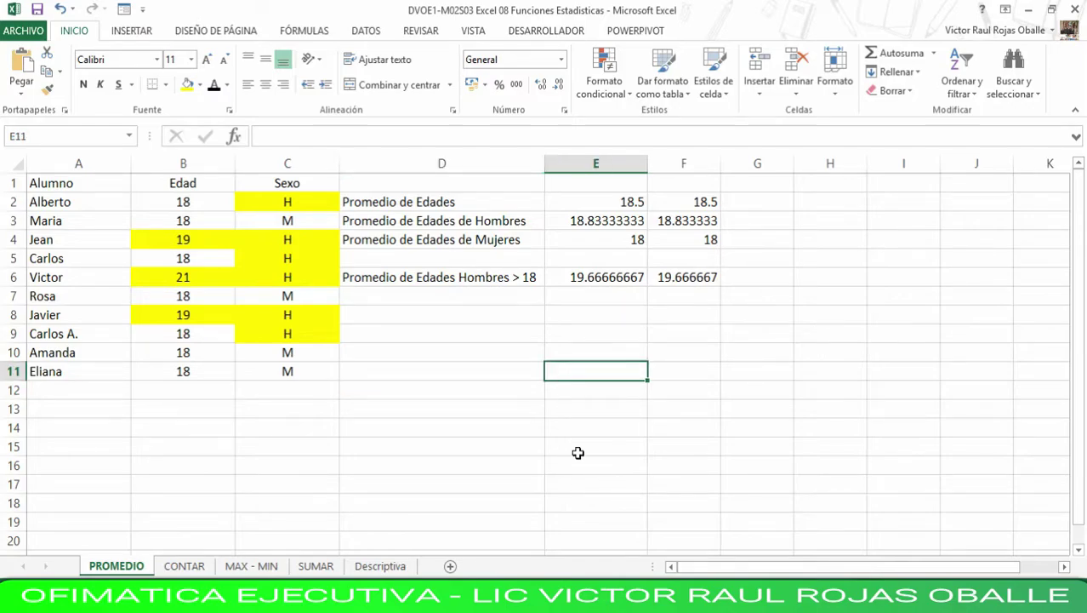
pyautogui.press('Right')
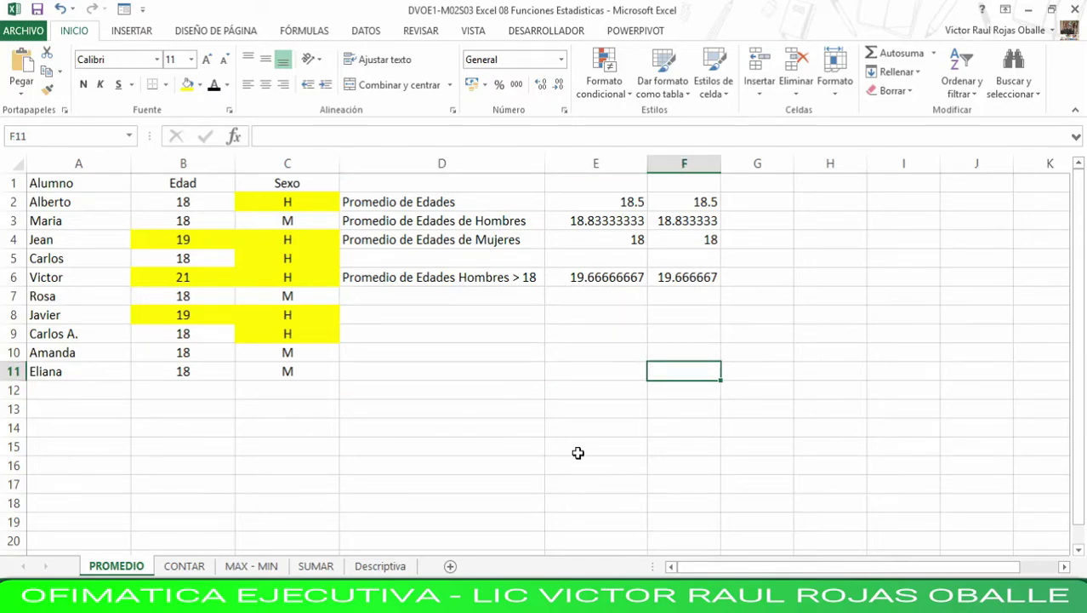
pyautogui.write('=')
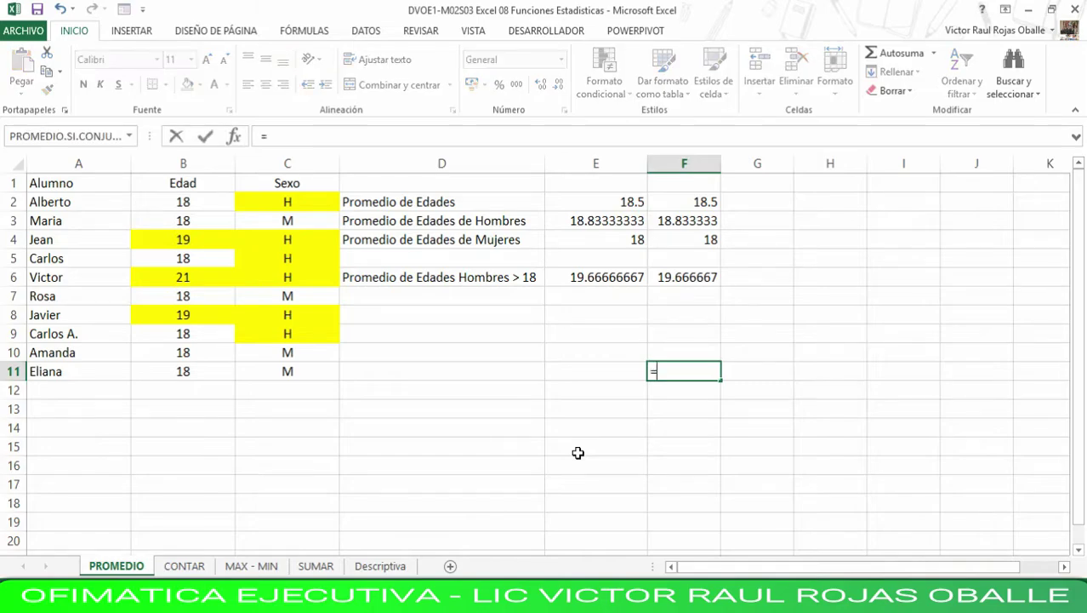
pyautogui.write('promedio')
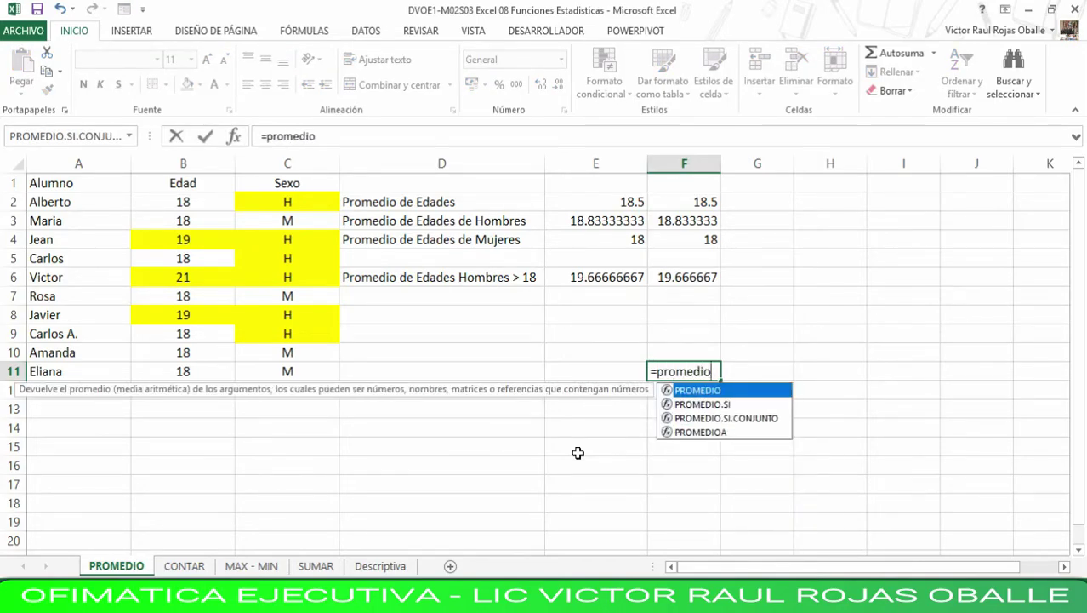
pyautogui.write('(')
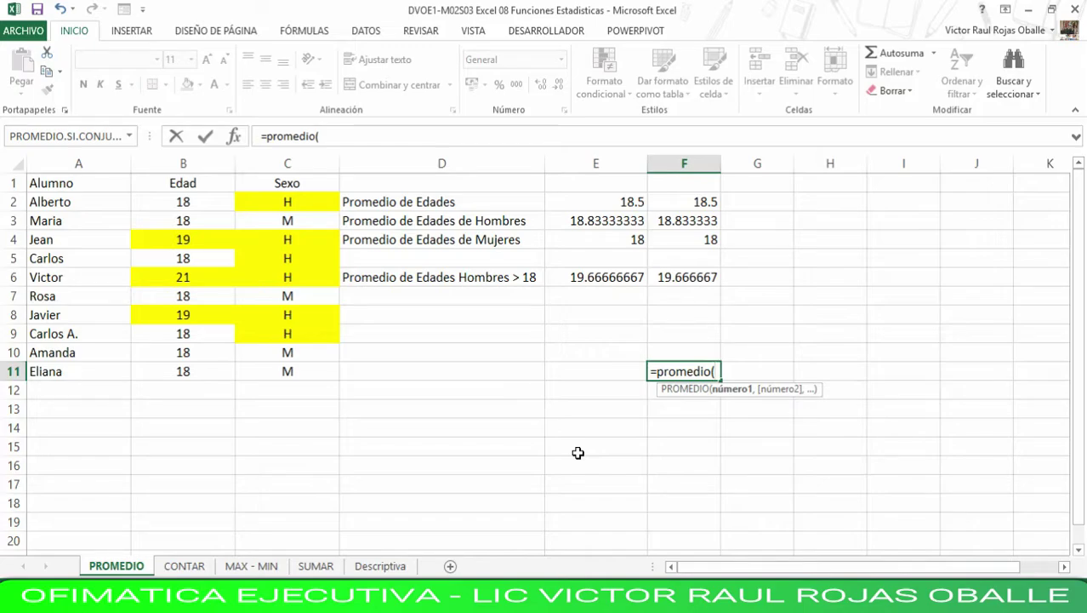
pyautogui.write('19,21')
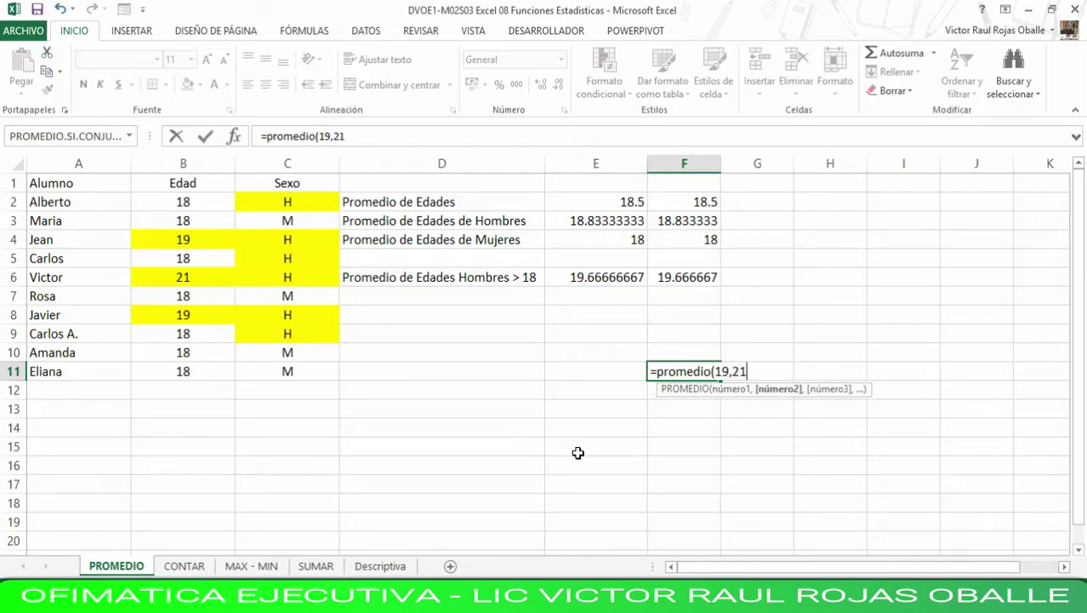
pyautogui.write(',19')
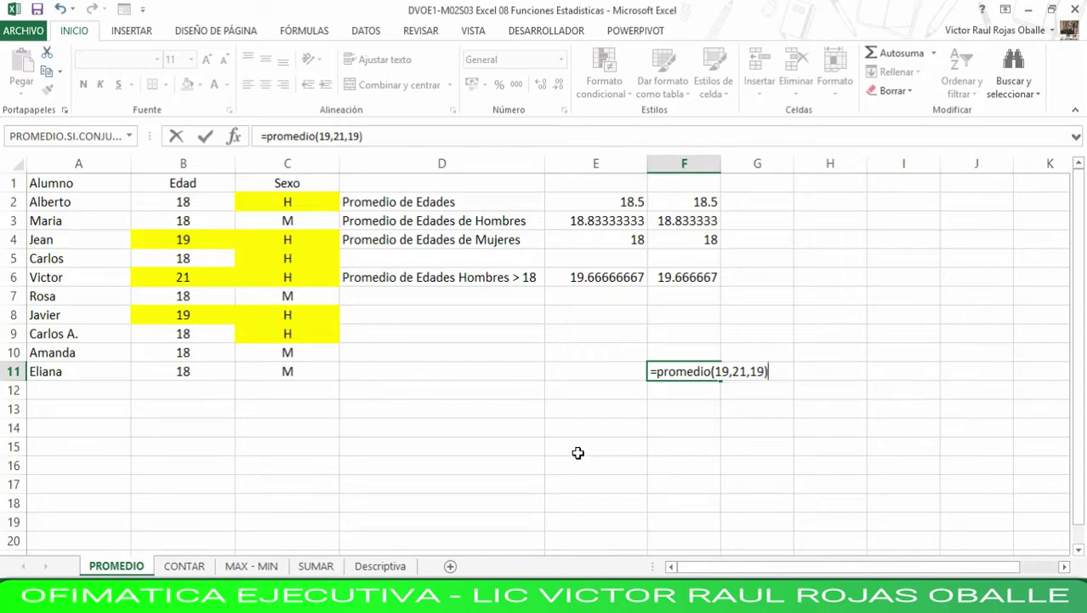
pyautogui.press('Return')
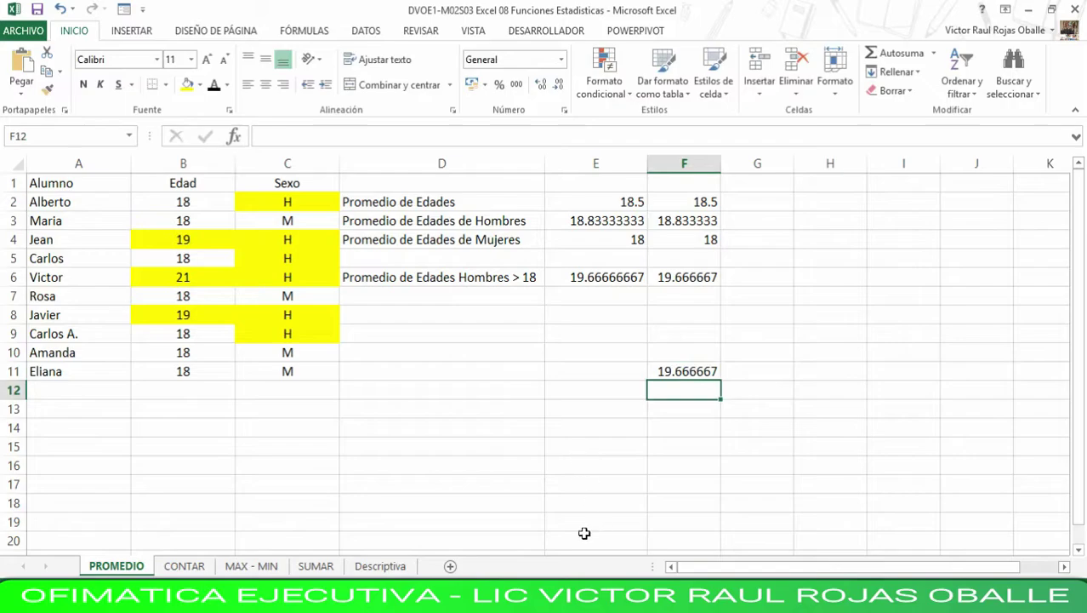
pyautogui.click(686, 372)
pyautogui.click(691, 277)
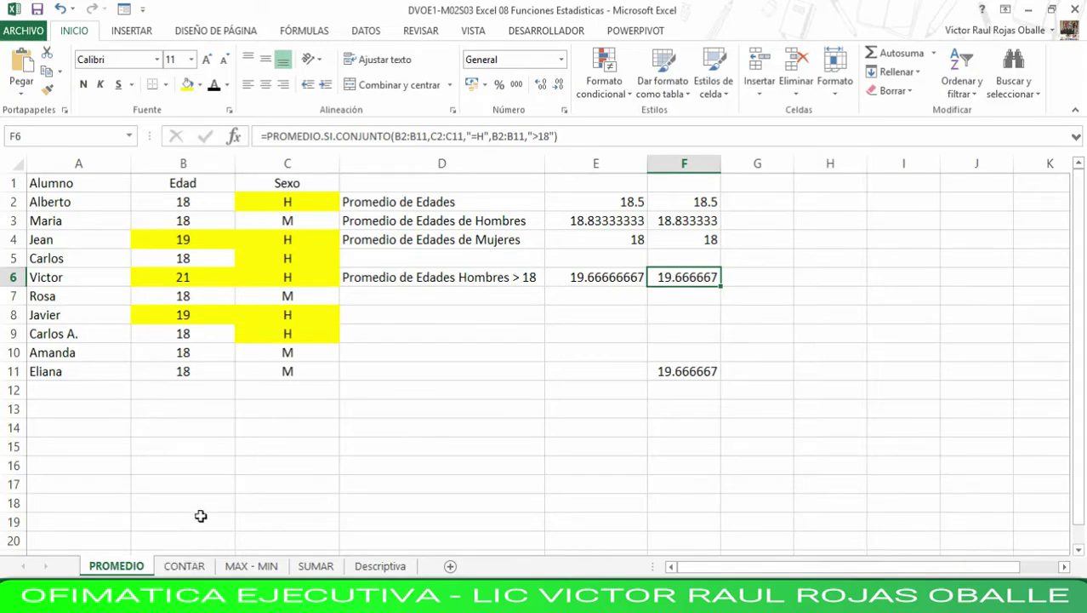
# - Switch to the CONTAR sheet and examine the CONTAR.SI.CONJUNTO formula in cell E6
pyautogui.click(184, 567)
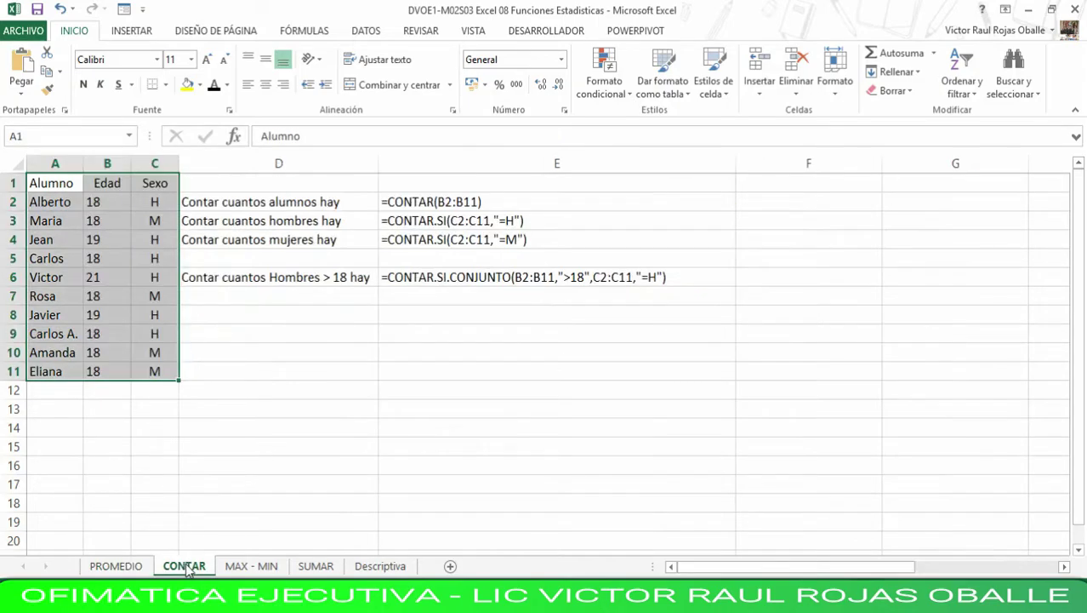
pyautogui.click(511, 377)
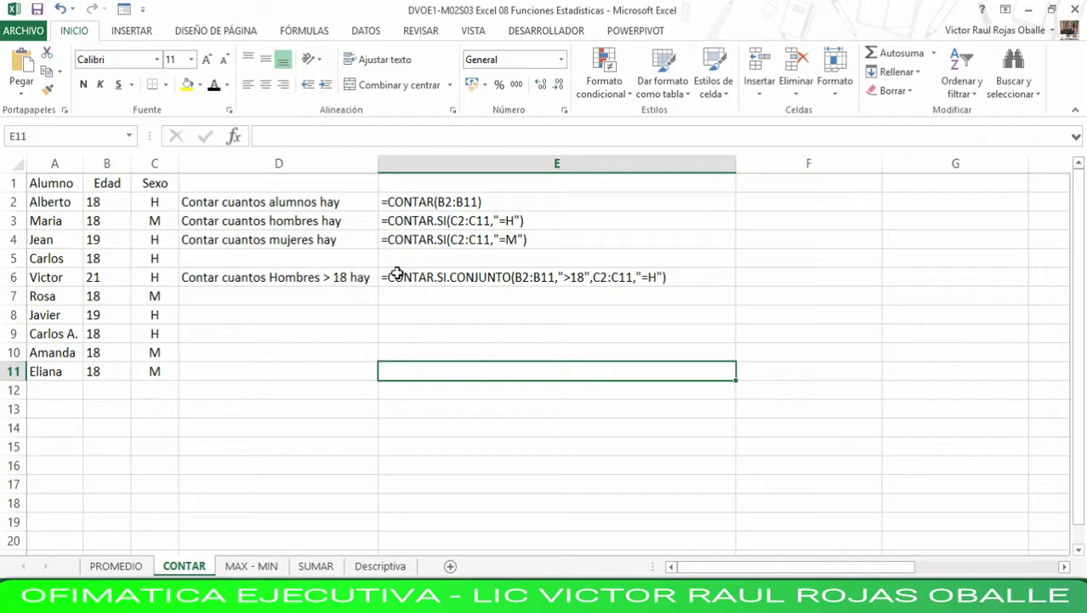
pyautogui.doubleClick(444, 281)
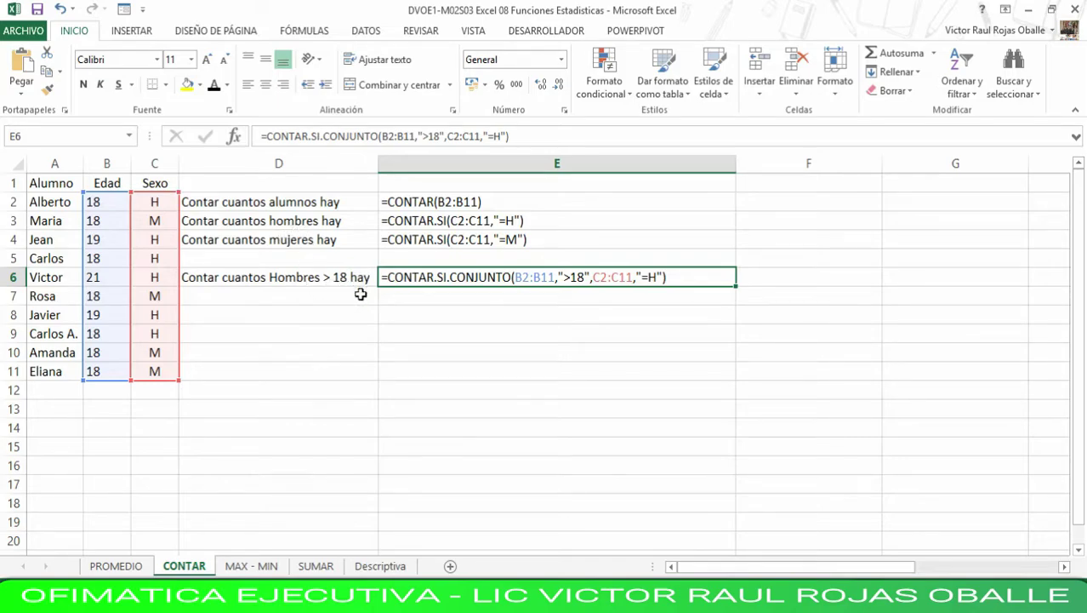
# - Turn off the formula display so the CONTAR sheet shows the calculated results
pyautogui.click(536, 313)
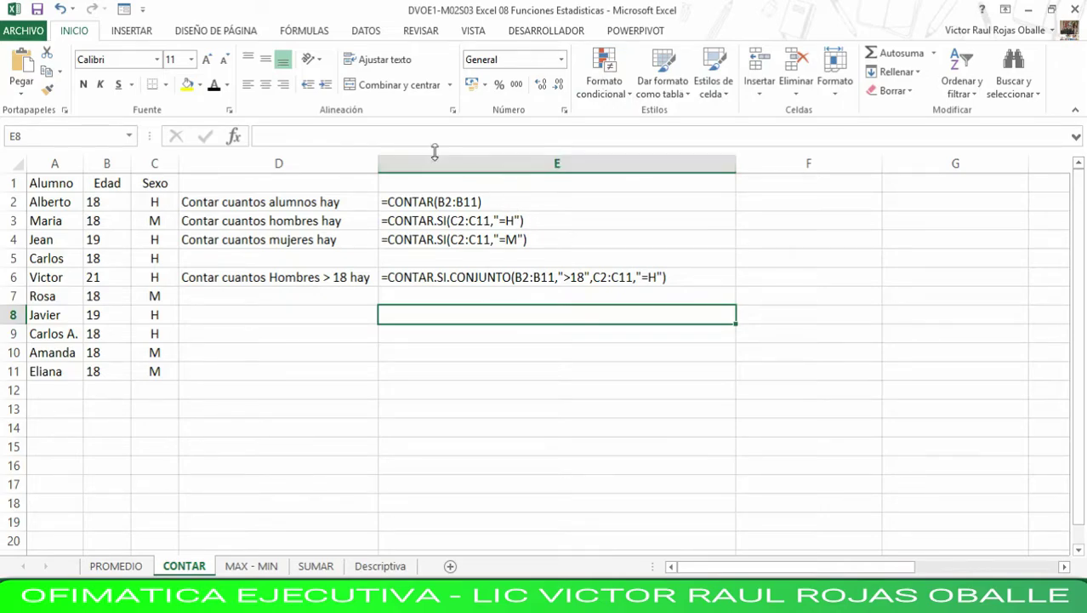
pyautogui.click(298, 33)
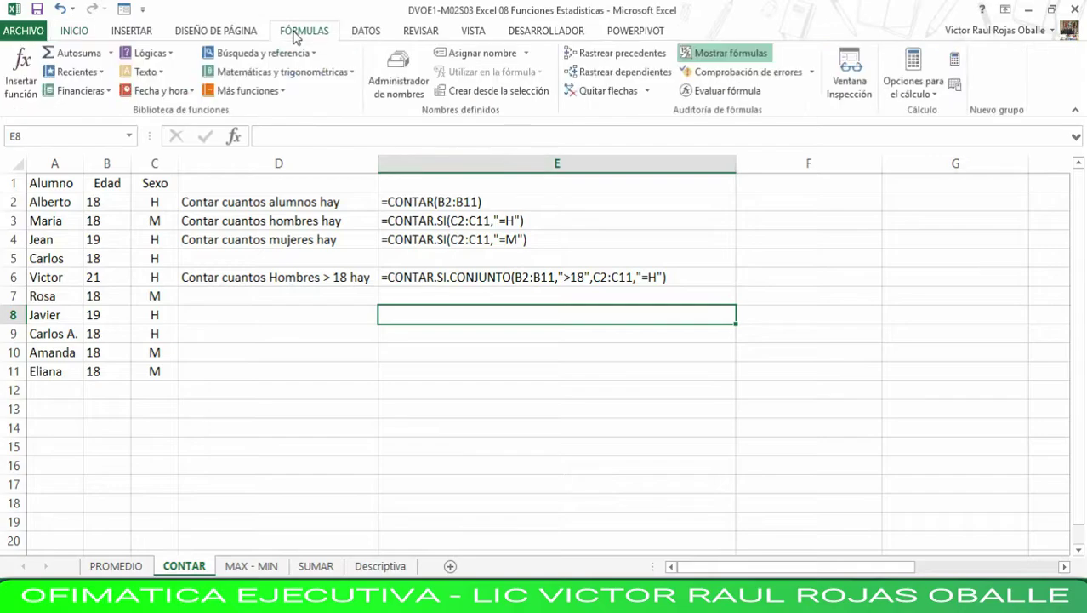
pyautogui.click(727, 54)
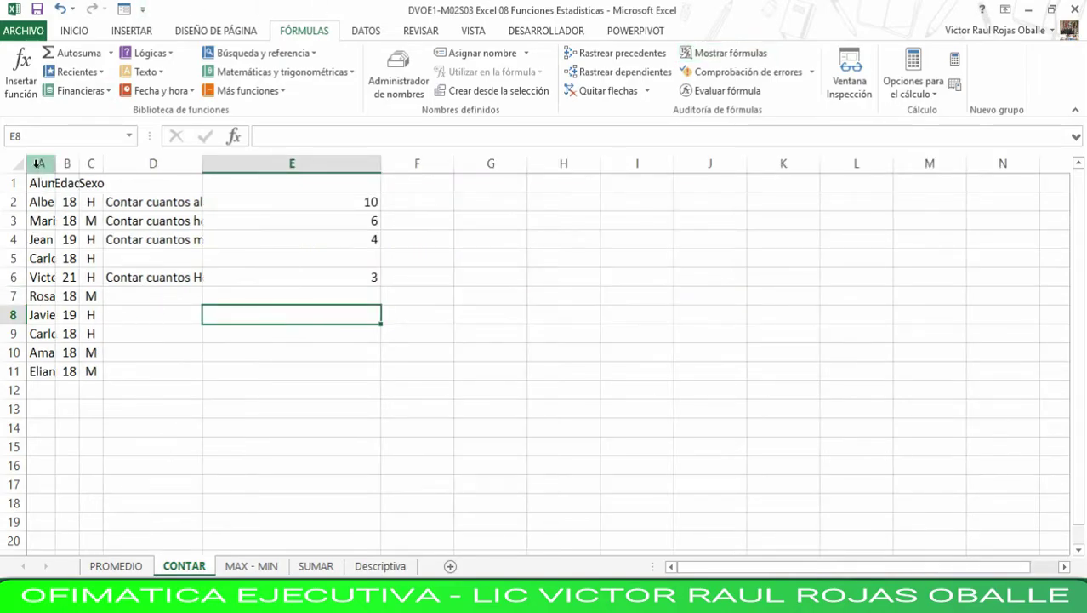
# - Widen columns A to C and centre the contents of the Edad and Sexo columns
pyautogui.moveTo(38, 163); pyautogui.dragTo(219, 164)
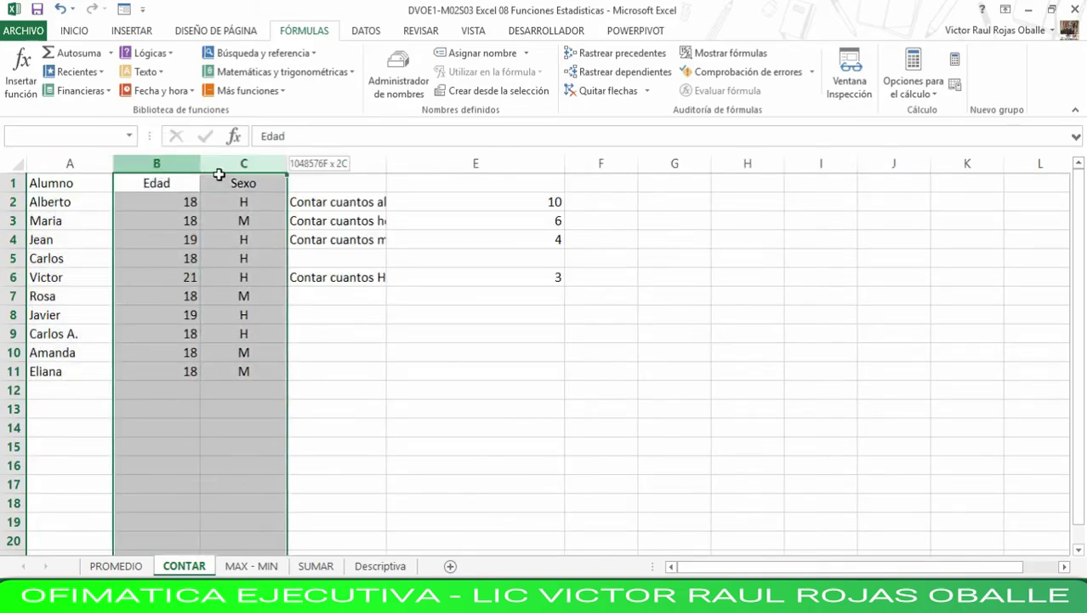
pyautogui.click(74, 31)
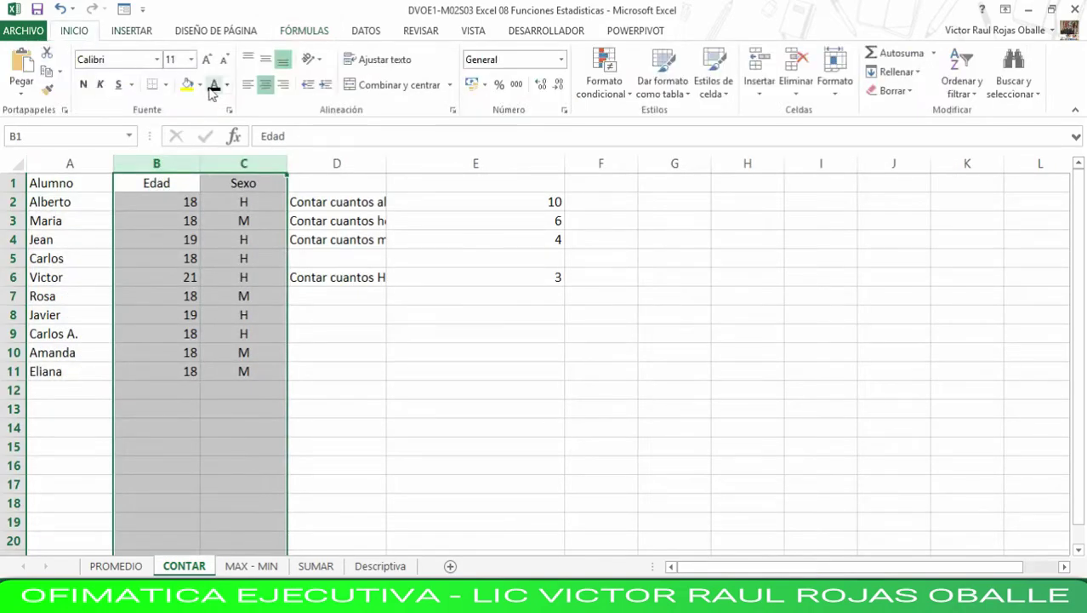
pyautogui.click(265, 85)
pyautogui.click(265, 85)
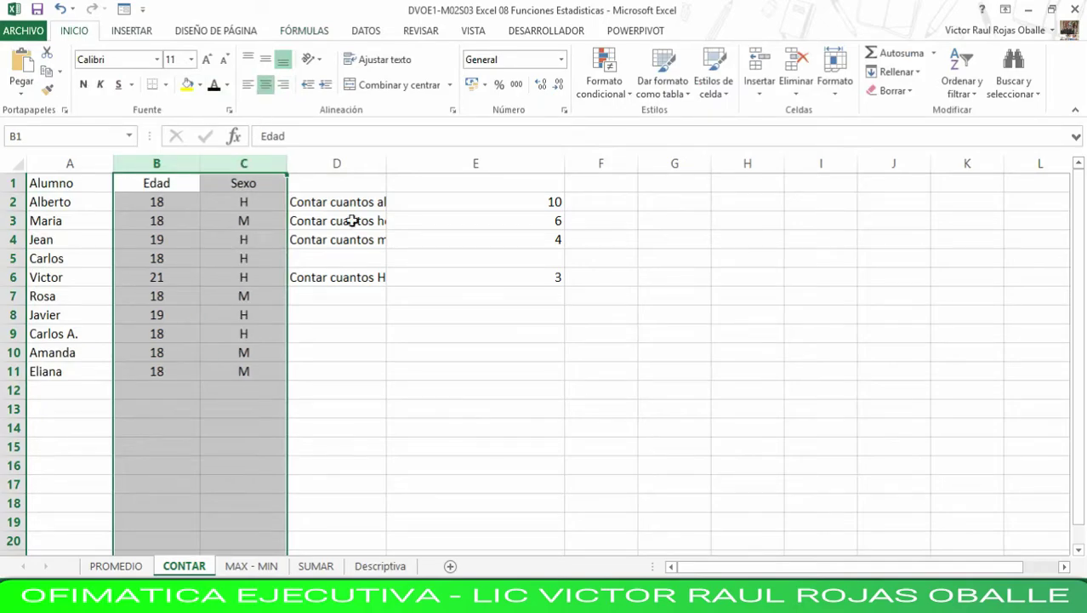
# - Fit column D to the width of its labels and narrow the results column E
pyautogui.click(340, 163)
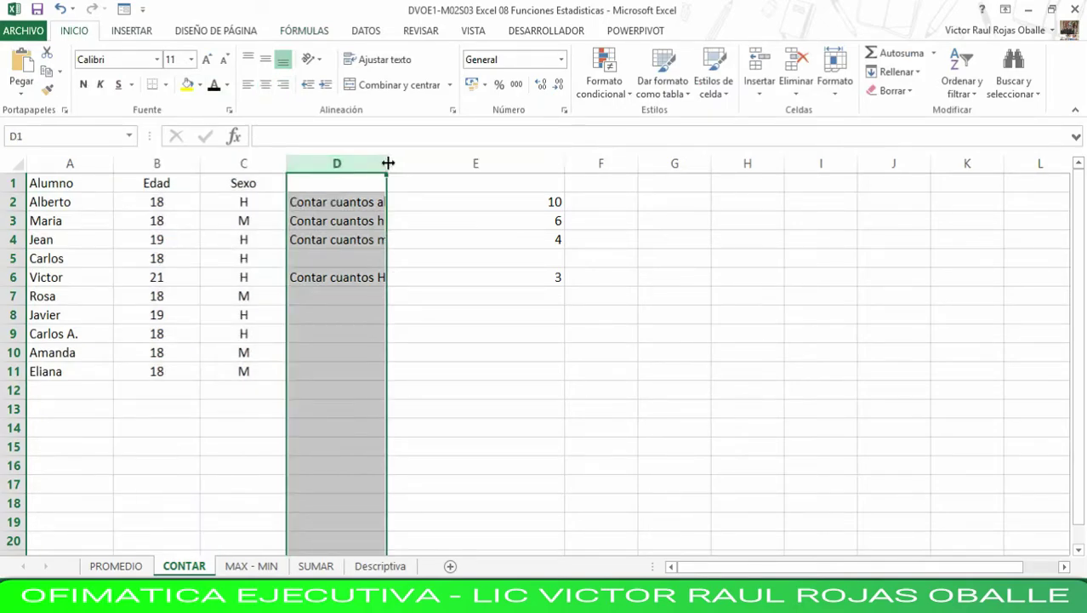
pyautogui.doubleClick(387, 163)
pyautogui.click(546, 163)
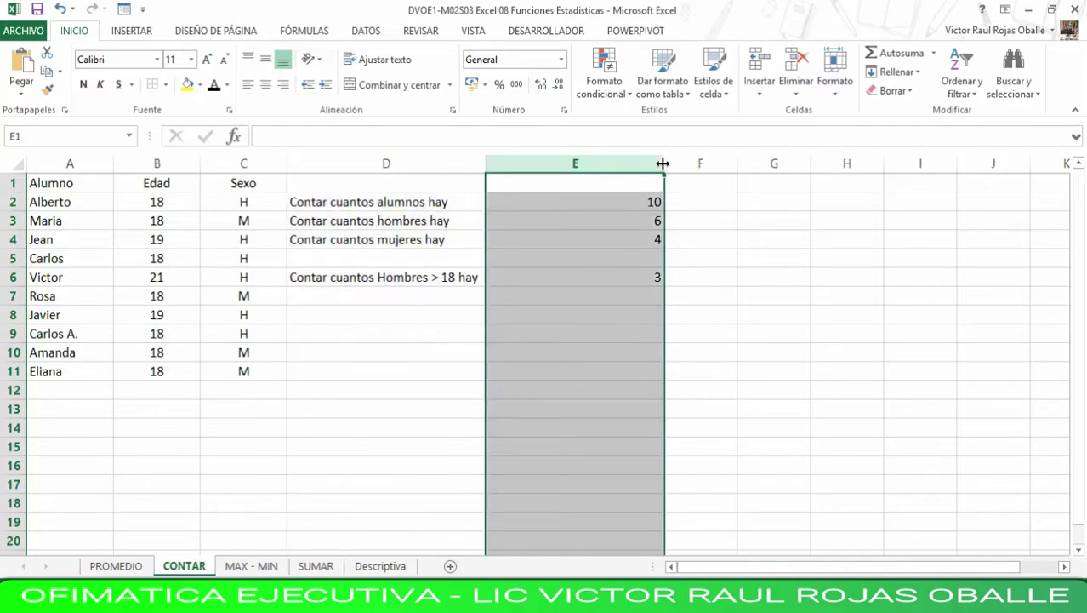
pyautogui.moveTo(662, 164); pyautogui.dragTo(543, 228)
# - Insert the CONTAR function in cell F2, beside the existing student count
pyautogui.click(584, 187)
pyautogui.click(587, 204)
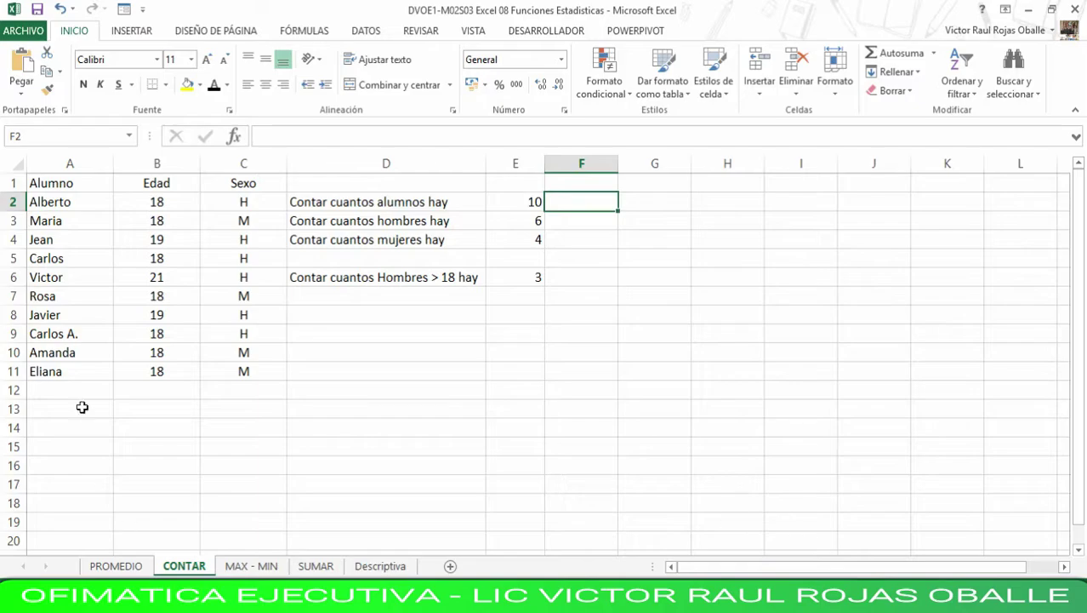
pyautogui.click(233, 138)
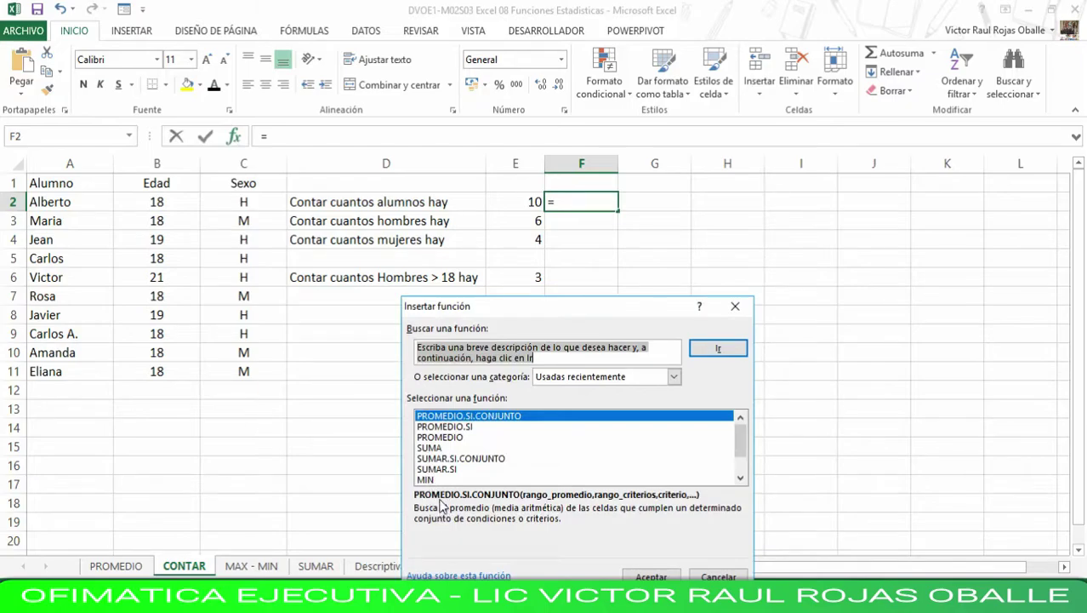
pyautogui.click(740, 477)
pyautogui.click(740, 477)
pyautogui.click(740, 477)
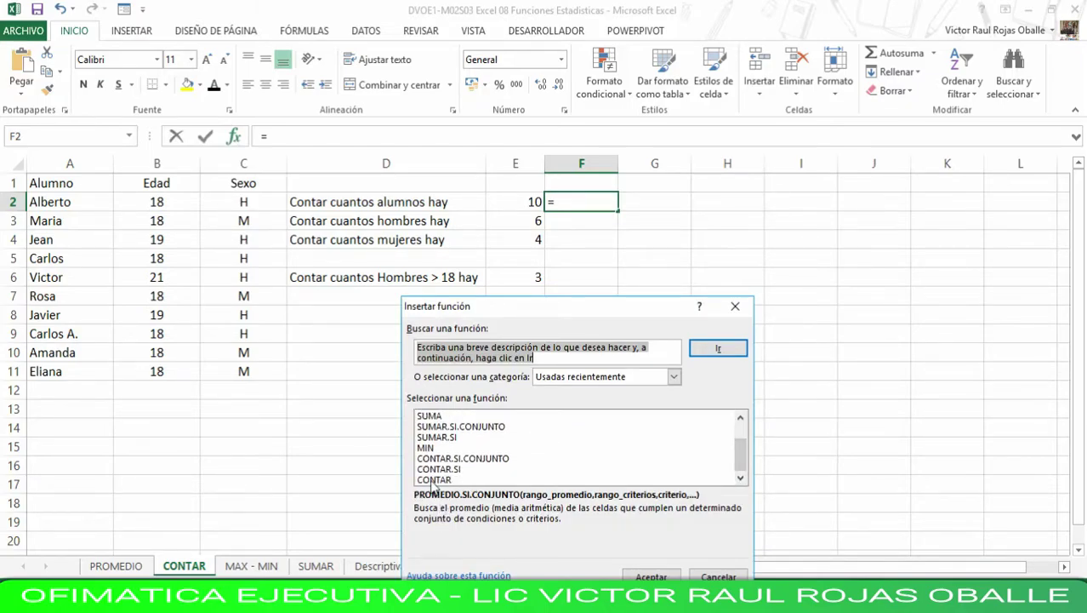
pyautogui.click(434, 479)
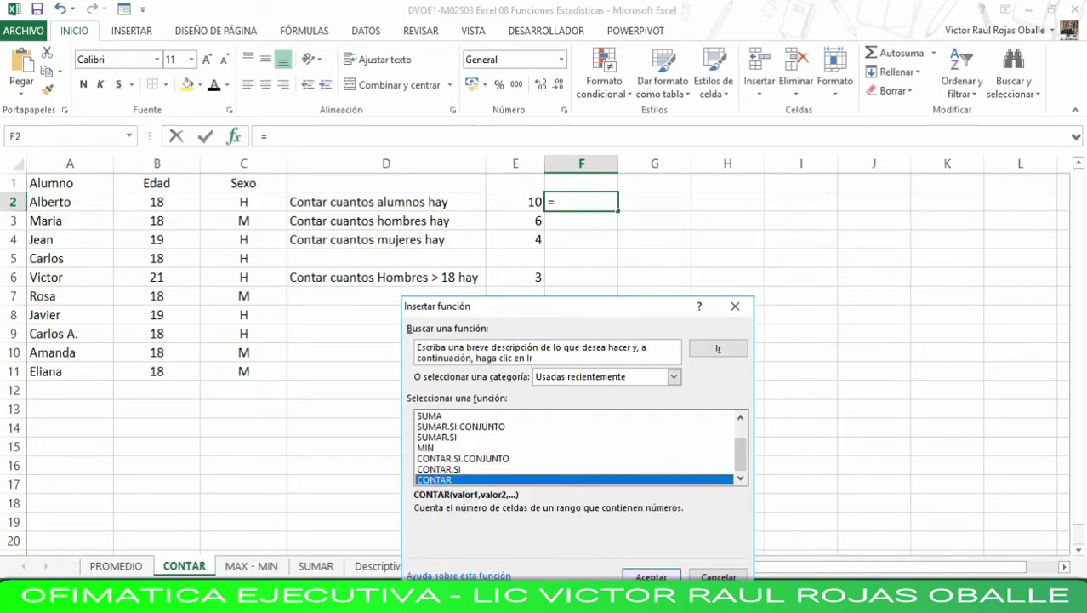
pyautogui.click(650, 576)
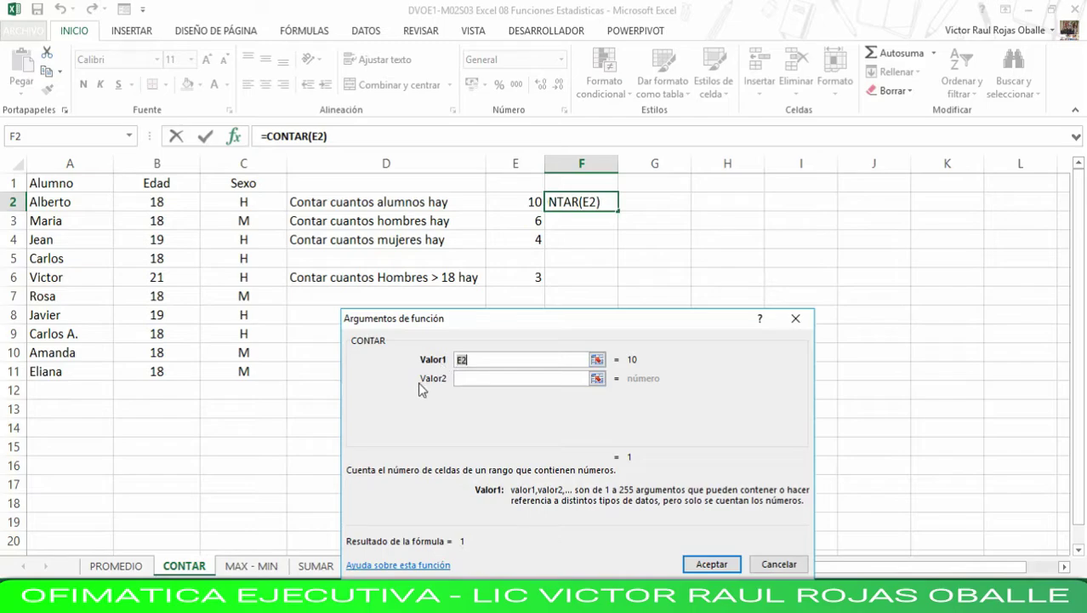
# - Set the CONTAR function's Valor1 argument to the ages in B2:B11 and accept the formula
pyautogui.click(466, 380)
pyautogui.click(465, 396)
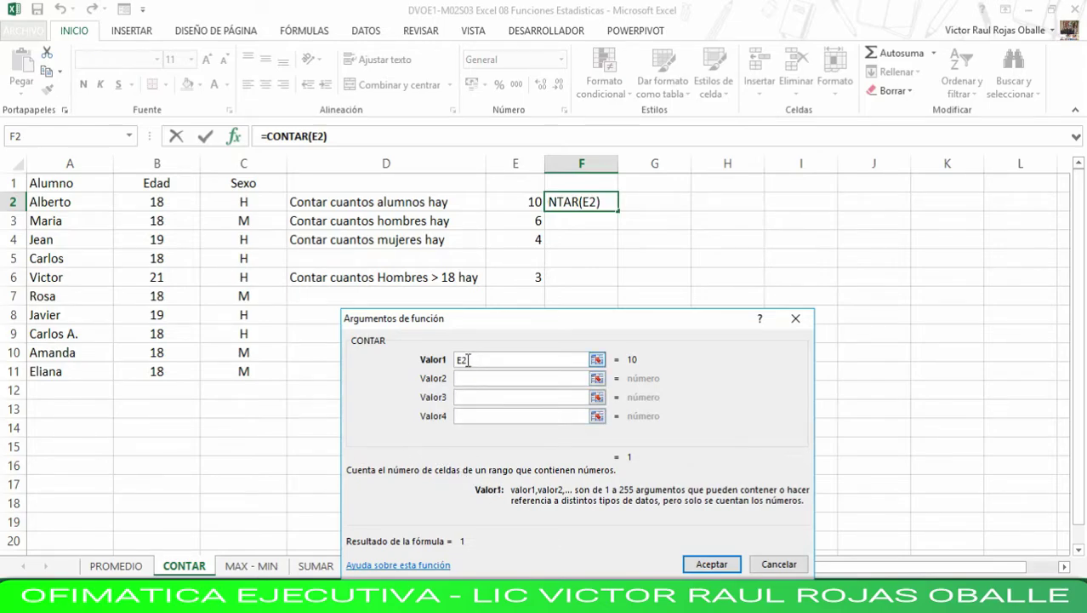
pyautogui.moveTo(468, 359); pyautogui.dragTo(458, 359)
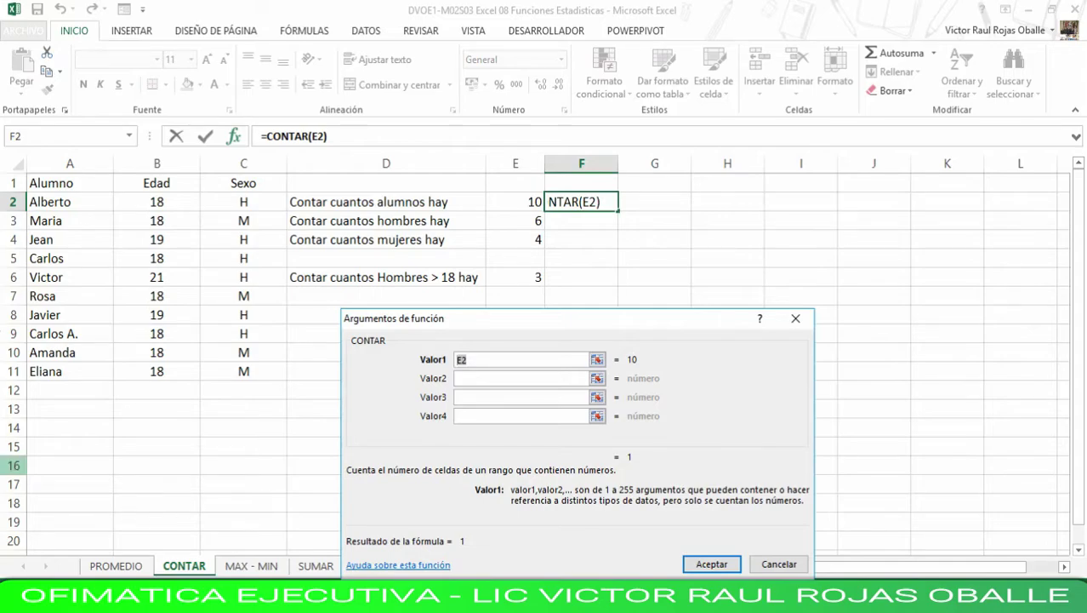
pyautogui.moveTo(167, 205); pyautogui.dragTo(170, 359)
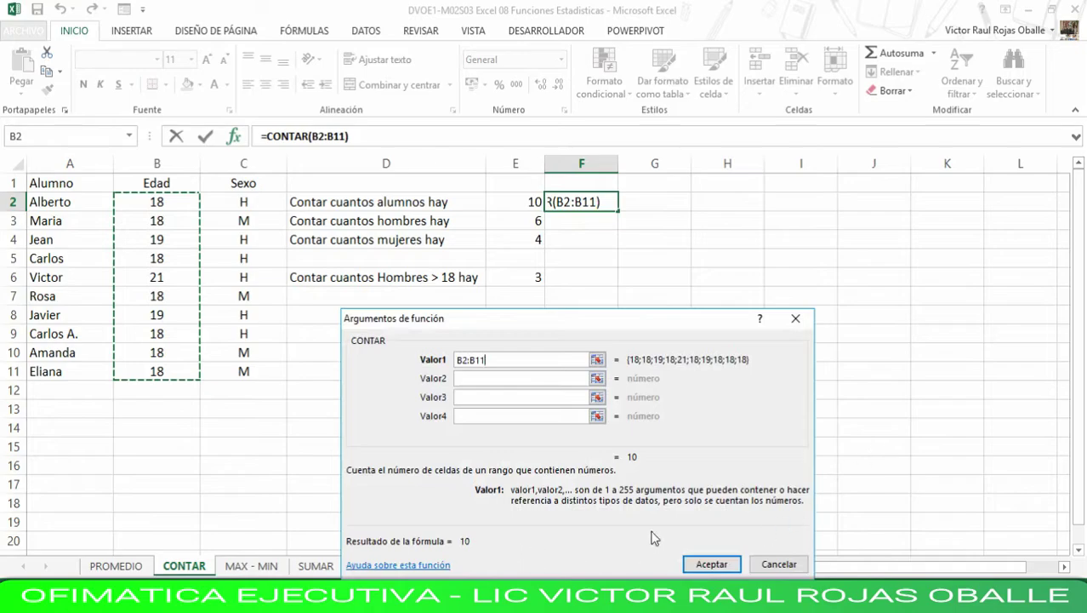
pyautogui.click(711, 565)
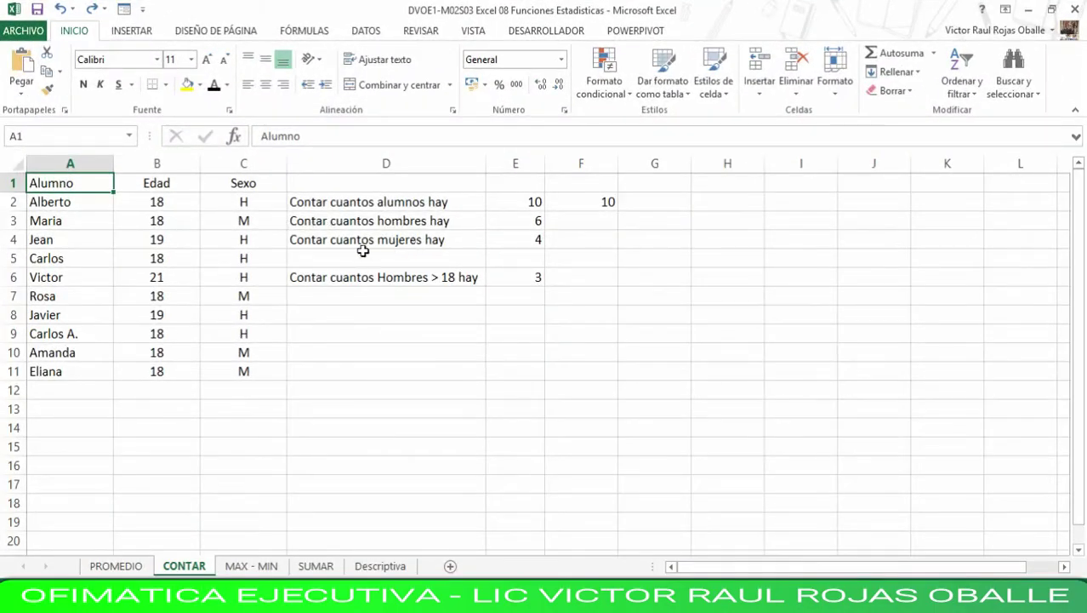
# - Check the existing count of men in E3 and insert the CONTAR.SI function in cell F3
pyautogui.click(327, 224)
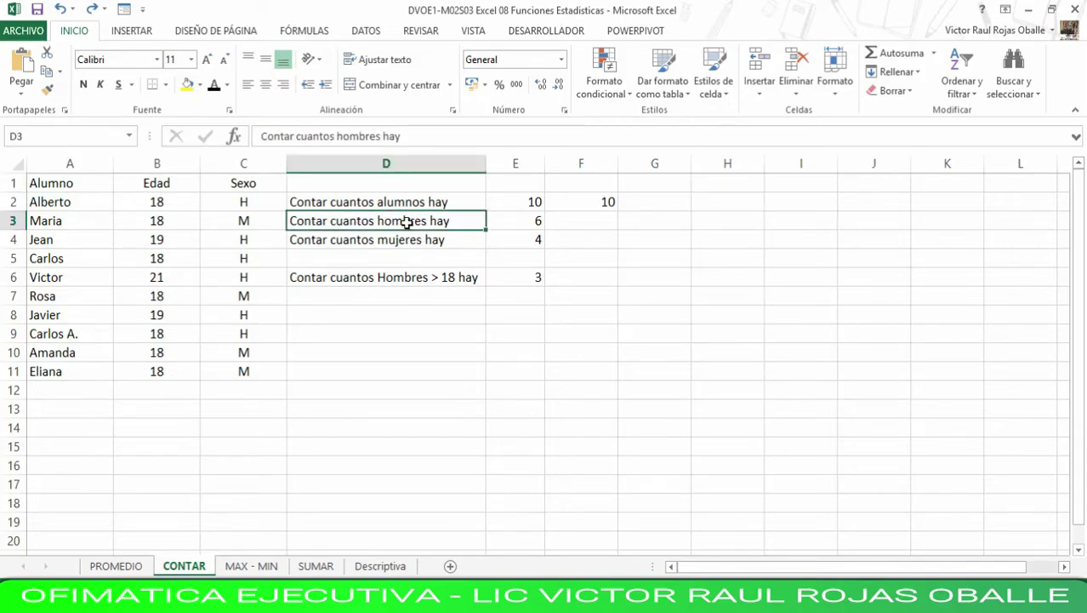
pyautogui.click(525, 220)
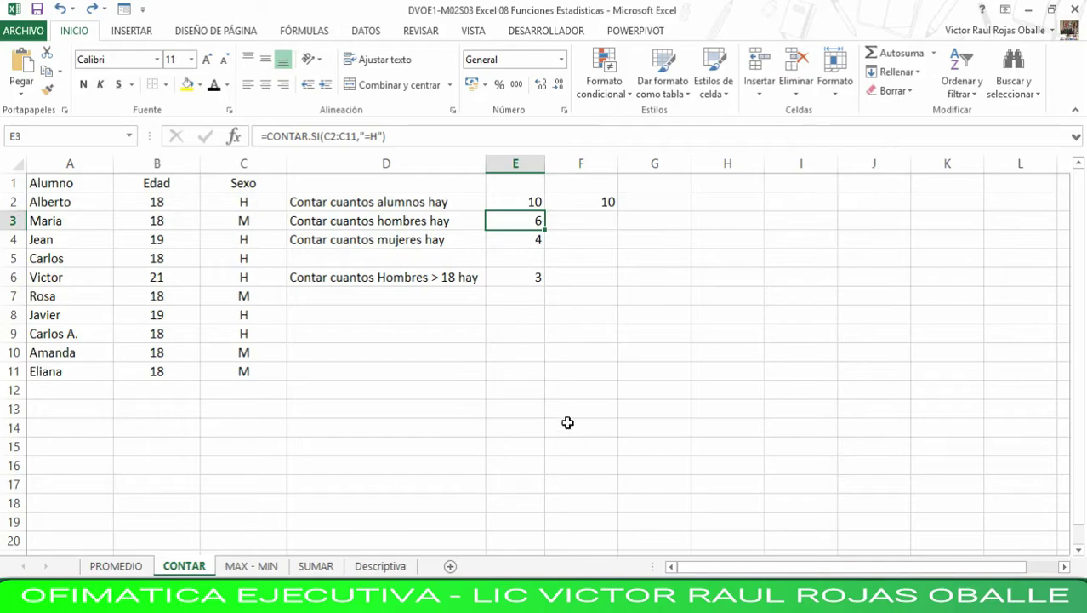
pyautogui.click(601, 216)
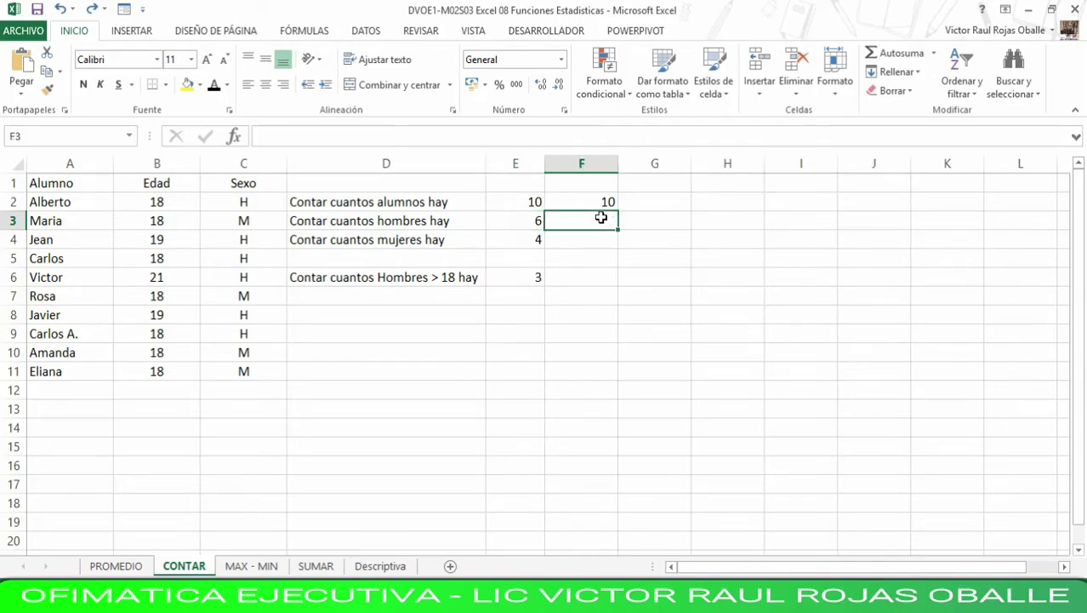
pyautogui.click(234, 137)
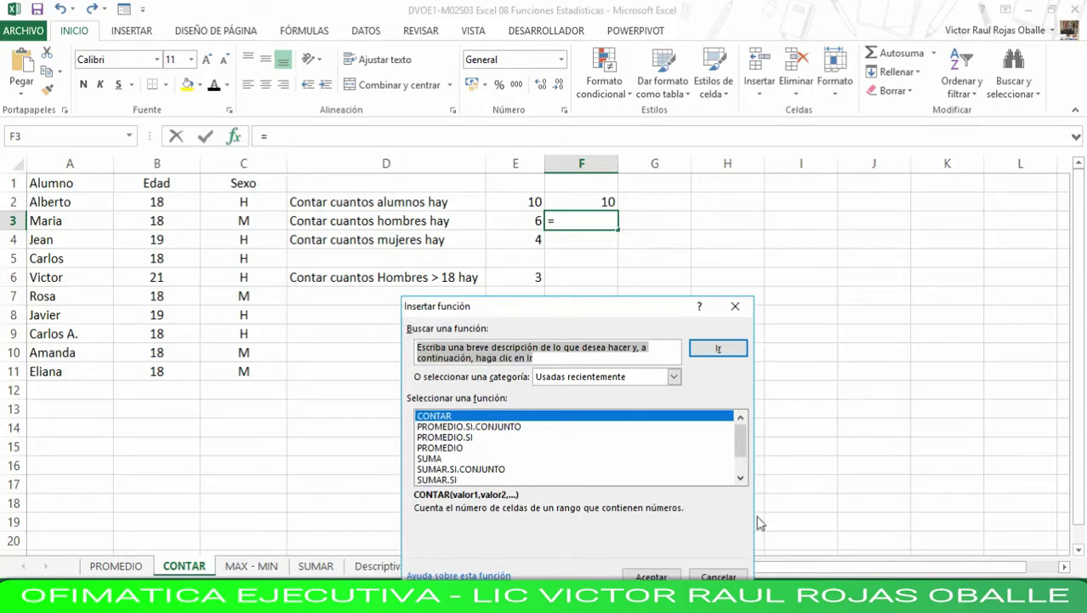
pyautogui.scroll(-1, 579, 447)
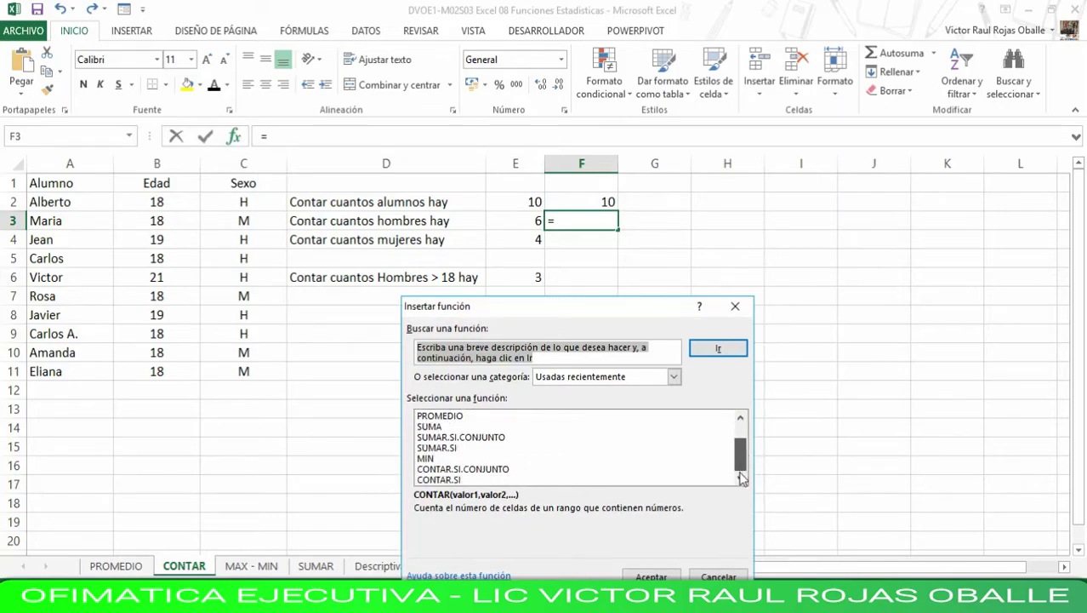
pyautogui.click(458, 480)
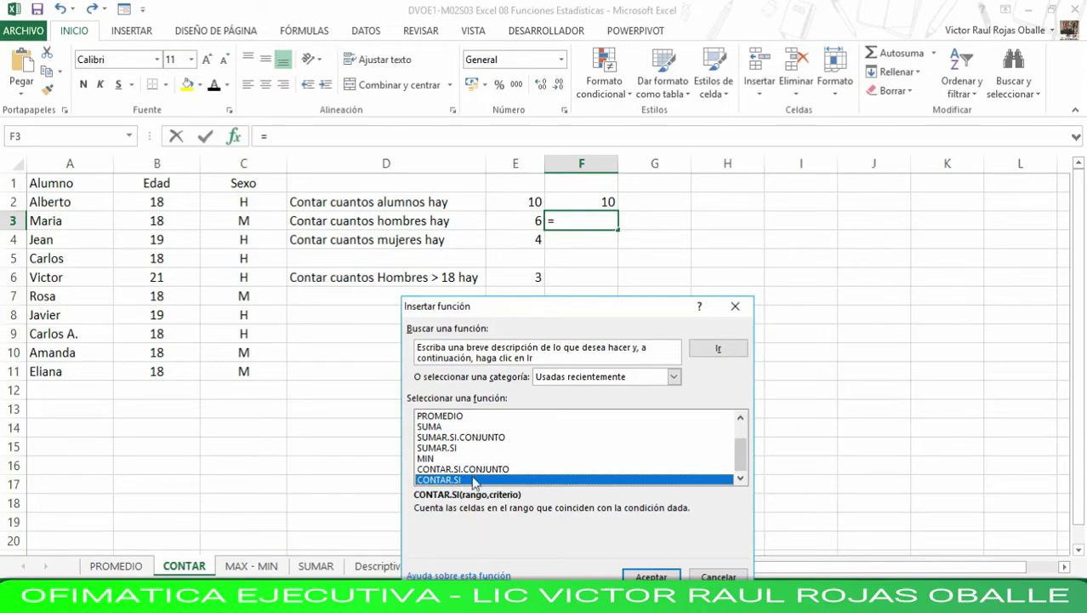
pyautogui.click(650, 576)
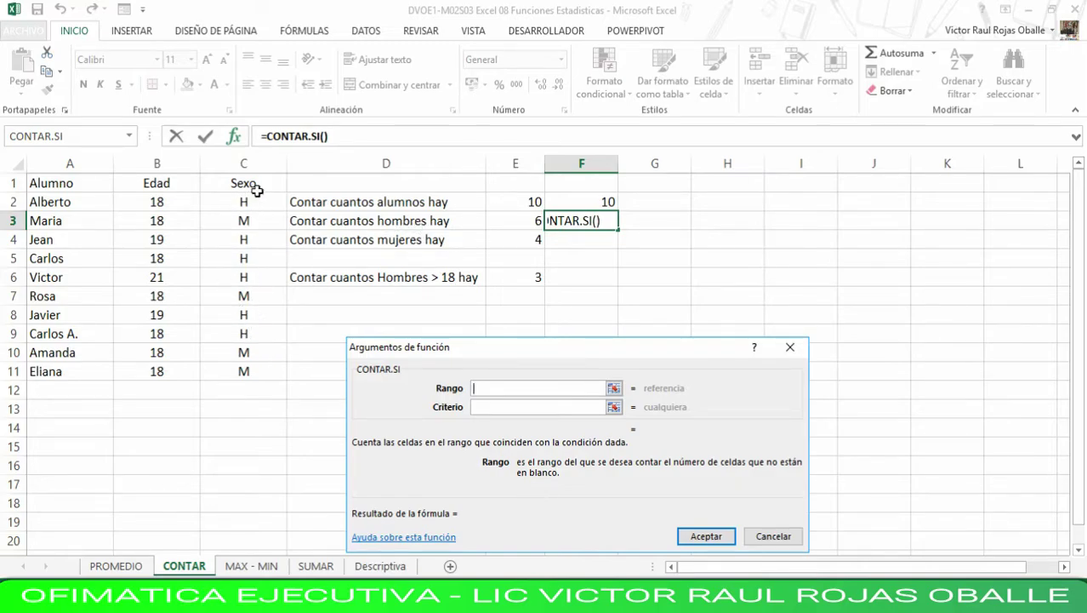
# - Set the CONTAR.SI range to C2:C11 and the criterion to "=H", and accept the formula
pyautogui.moveTo(257, 205); pyautogui.dragTo(279, 362)
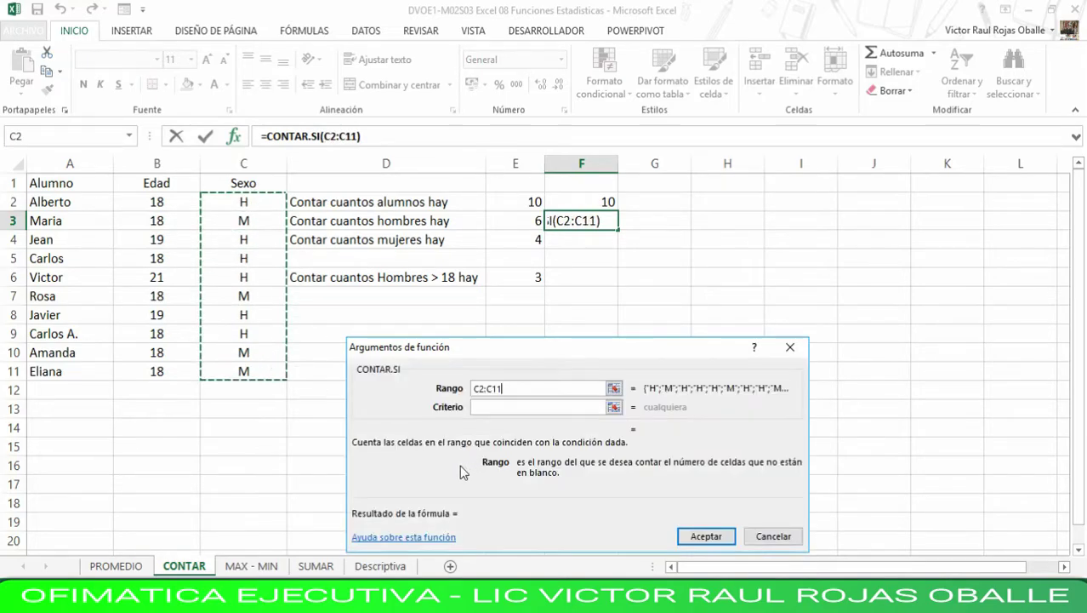
pyautogui.click(492, 407)
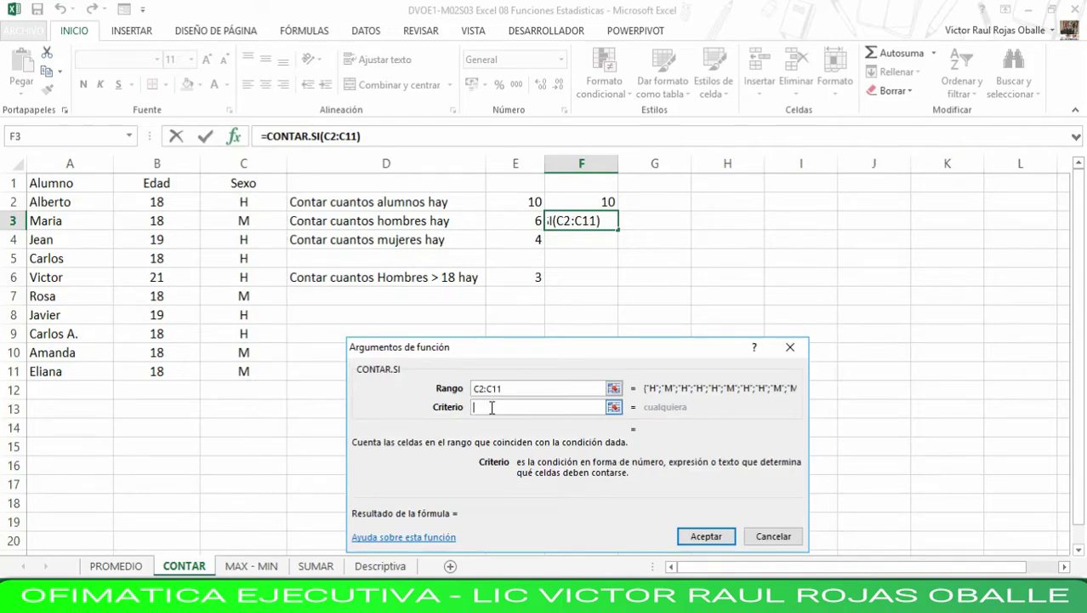
pyautogui.write('"')
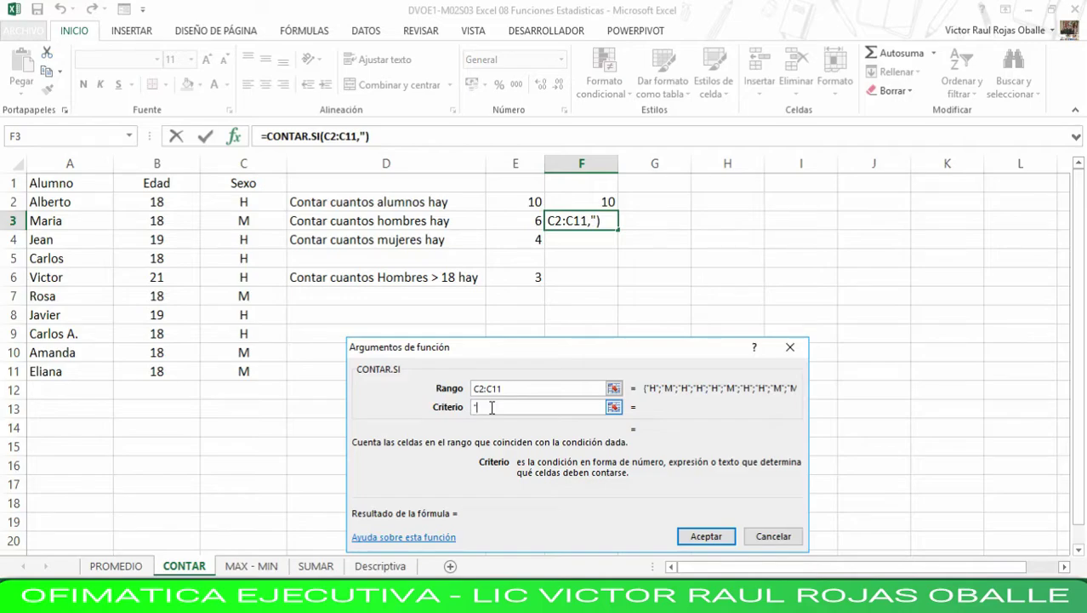
pyautogui.write('=H')
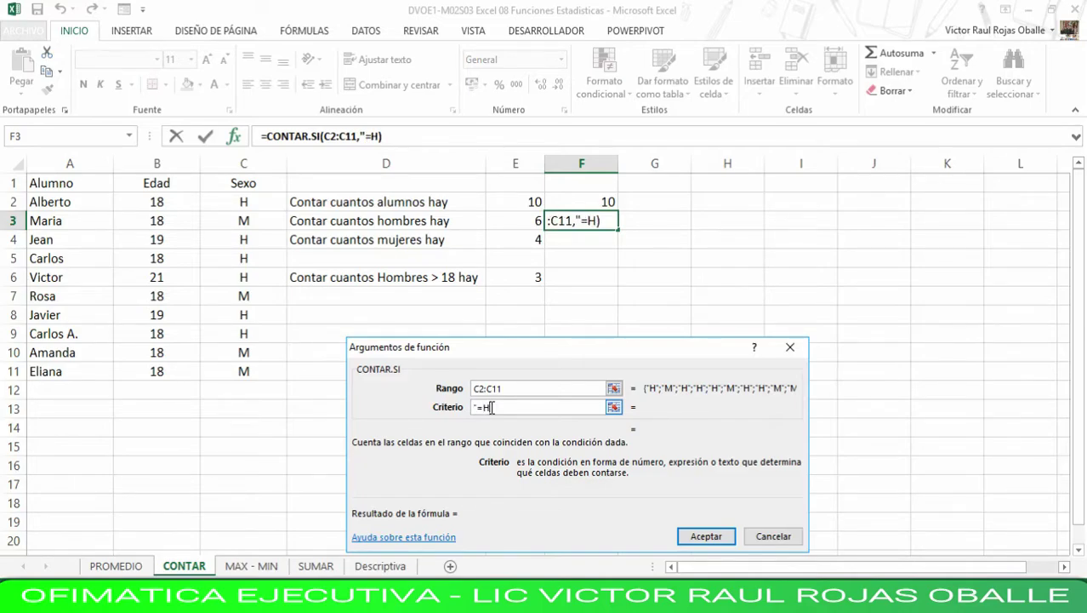
pyautogui.write('"')
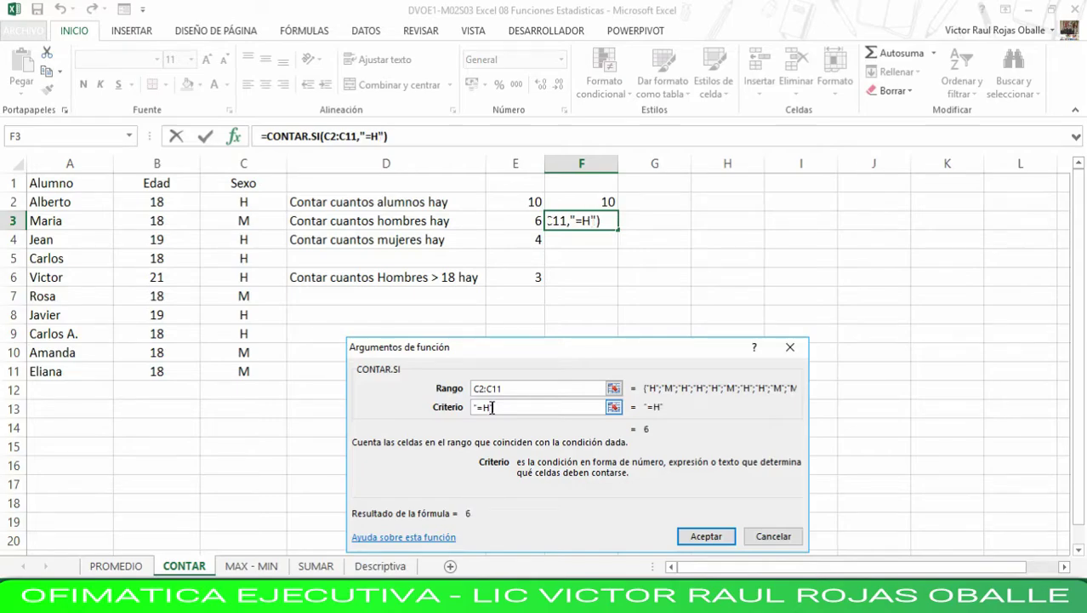
pyautogui.click(707, 534)
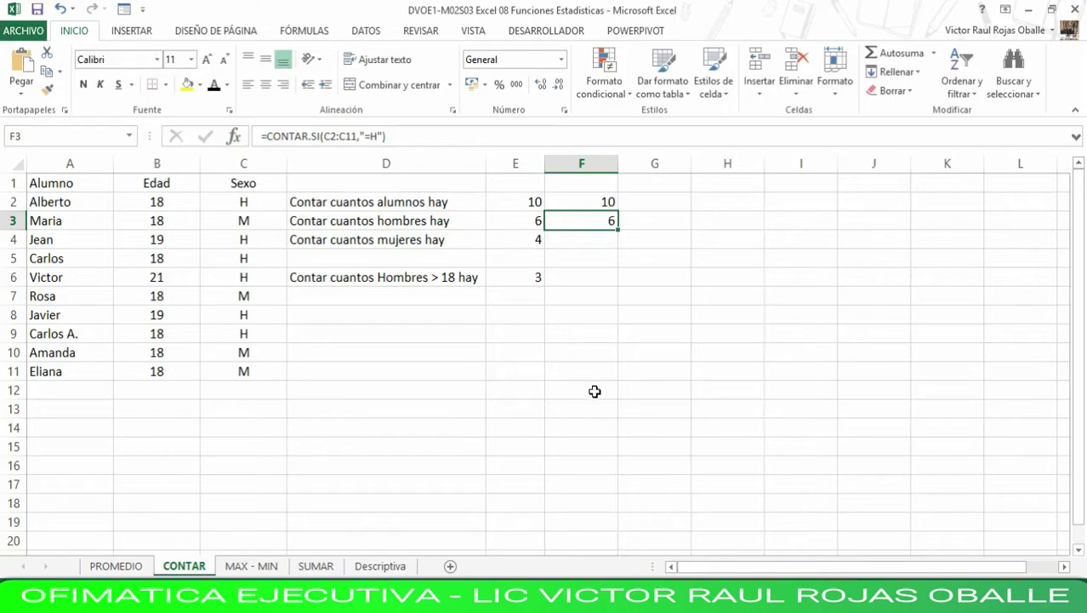
# - Insert a CONTAR.SI formula in F4 that counts the women, with range C2:C11 and criterion "=M"
pyautogui.click(578, 240)
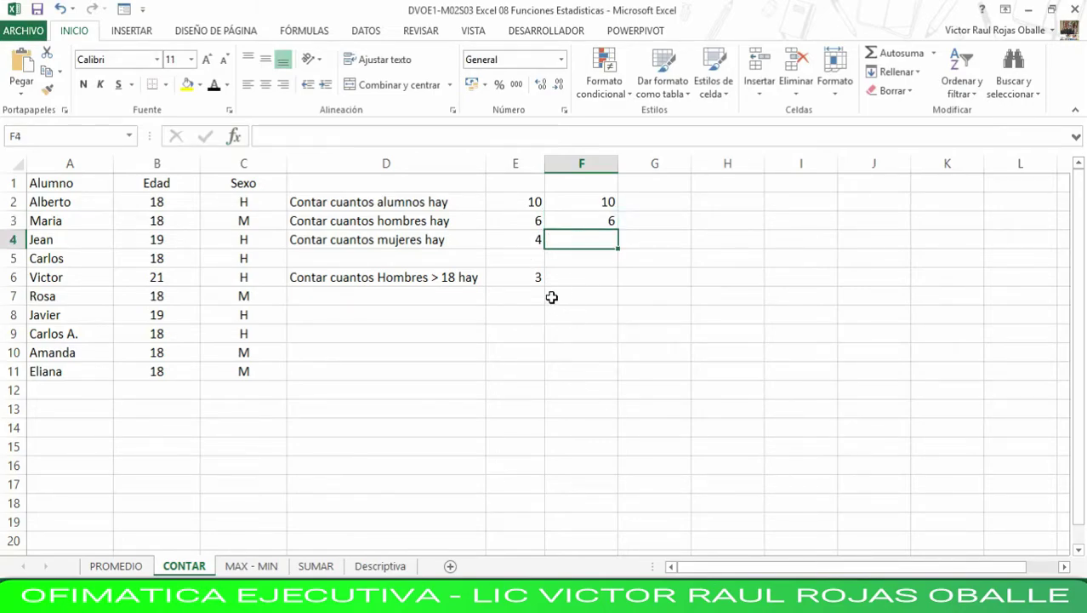
pyautogui.click(235, 137)
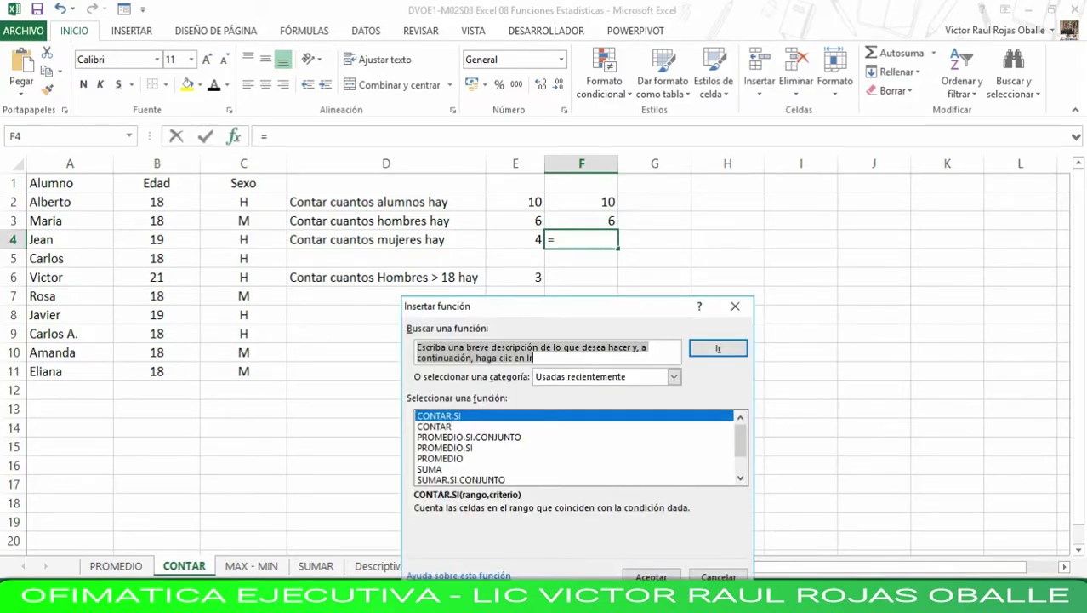
pyautogui.click(651, 576)
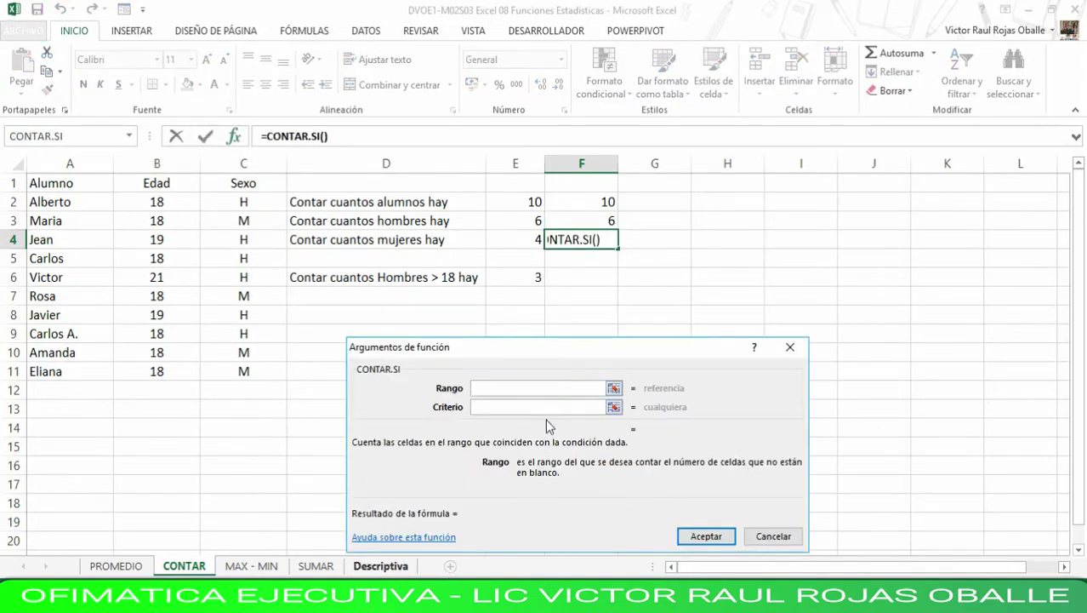
pyautogui.moveTo(246, 205); pyautogui.dragTo(249, 372)
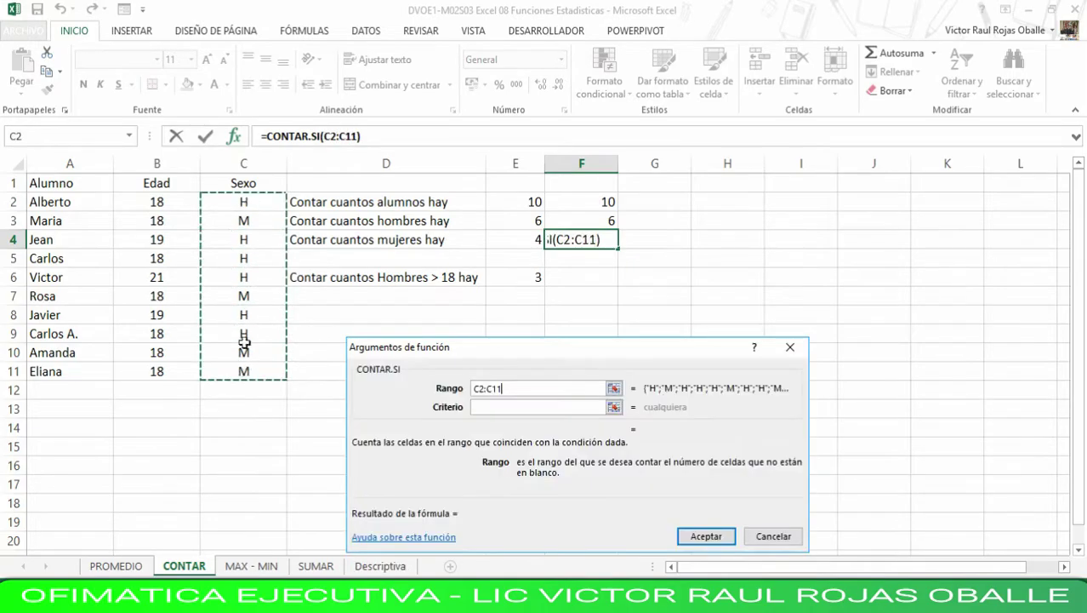
pyautogui.click(517, 406)
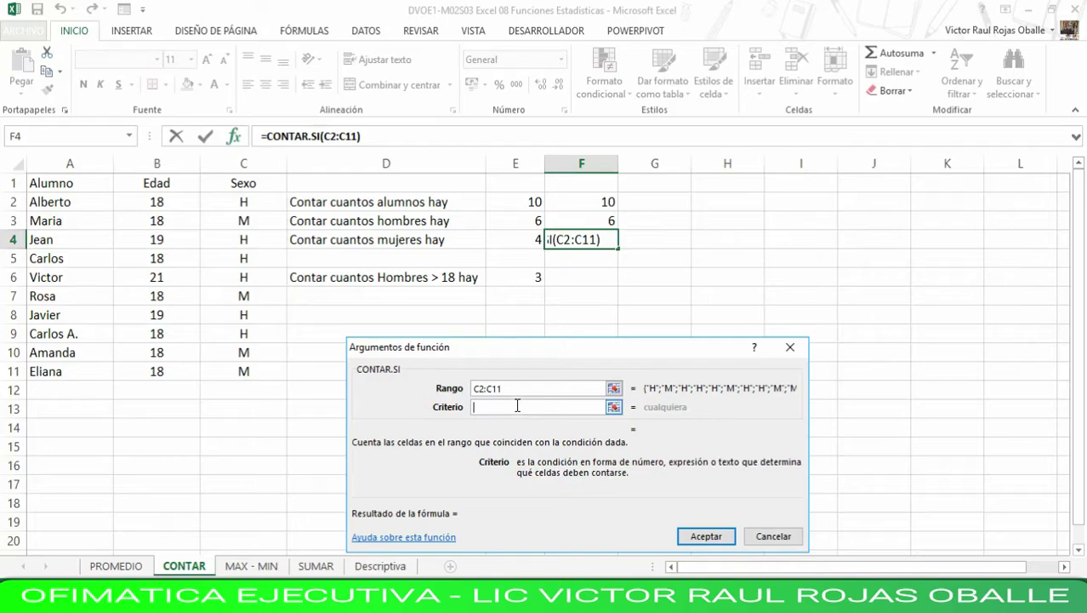
pyautogui.write('"=')
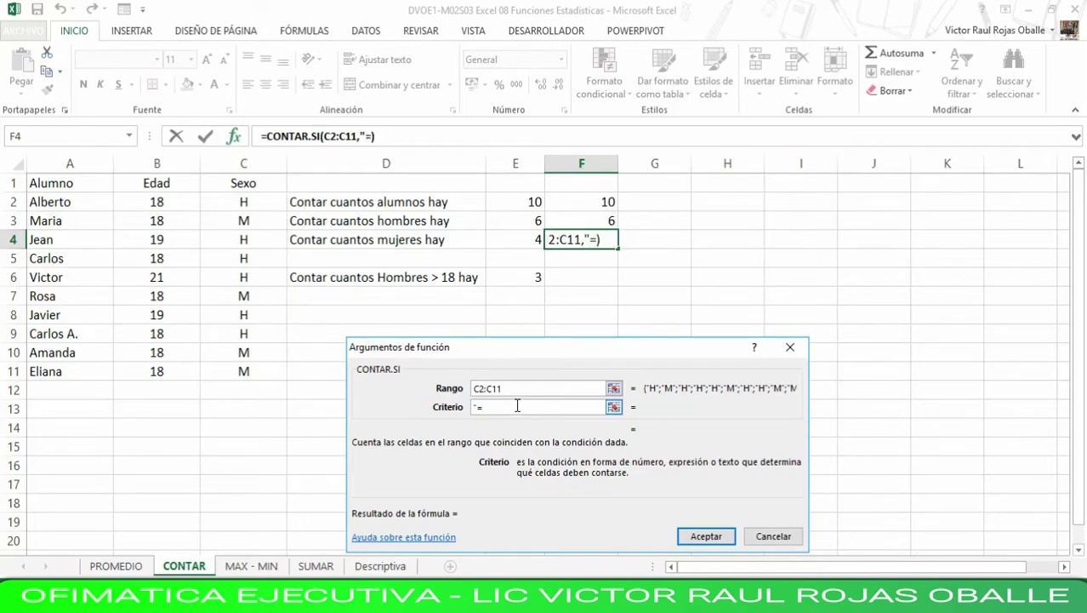
pyautogui.write('M"')
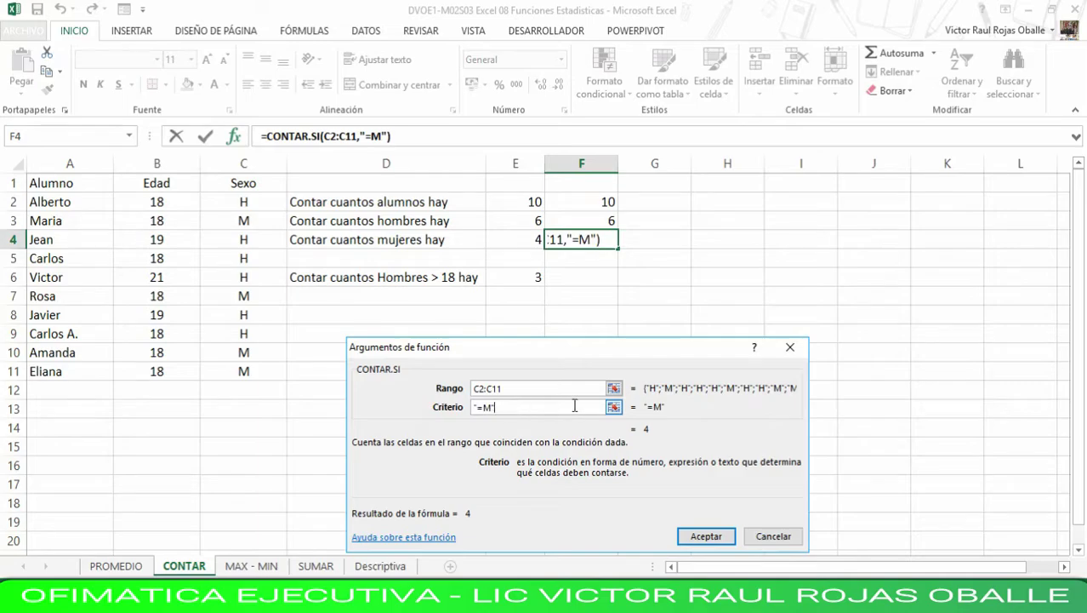
pyautogui.click(725, 533)
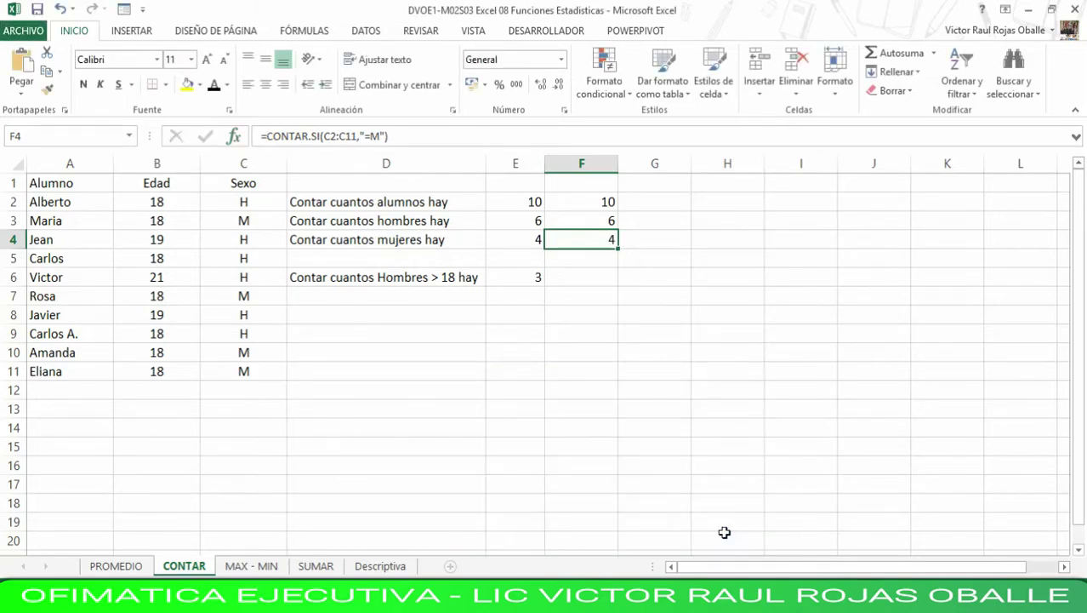
# - Replace the Sexo code in C3 with F and check its effect on the women's count in F4
pyautogui.click(255, 221)
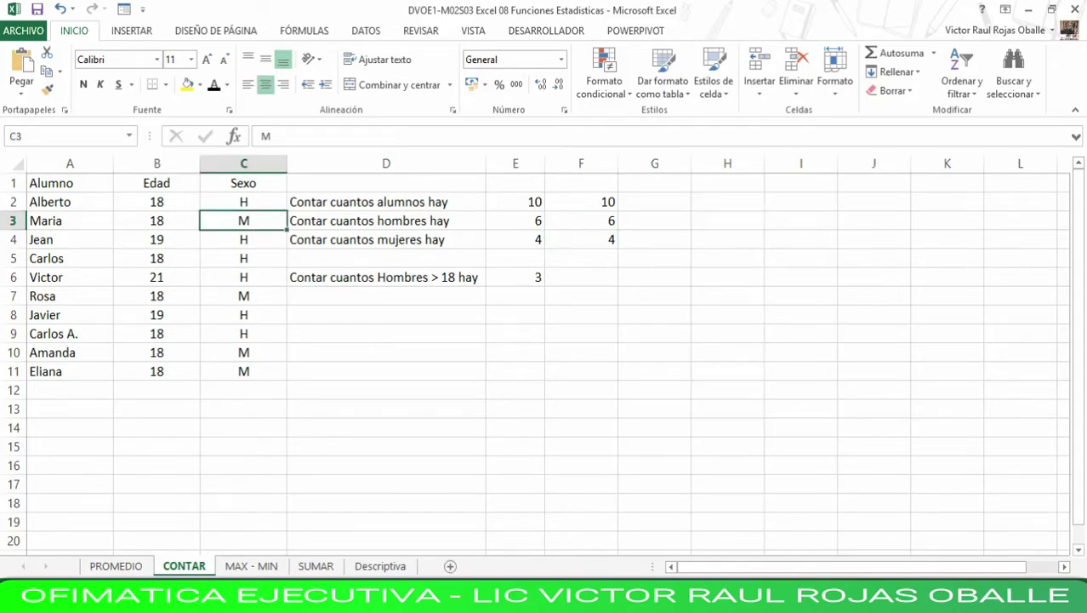
pyautogui.press('Delete')
pyautogui.write('F')
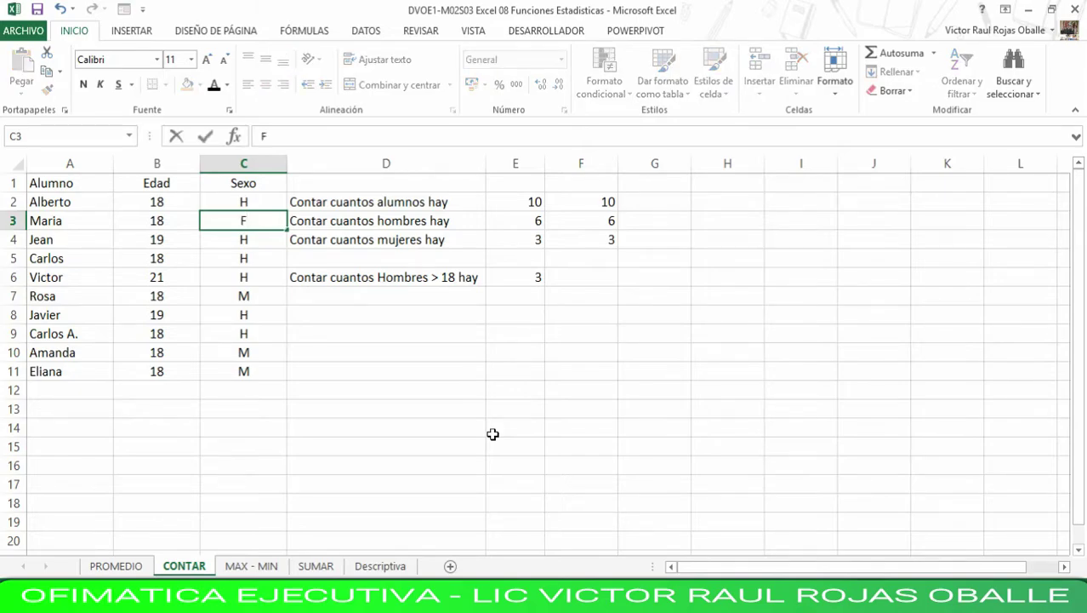
pyautogui.press('Return')
pyautogui.press('Up')
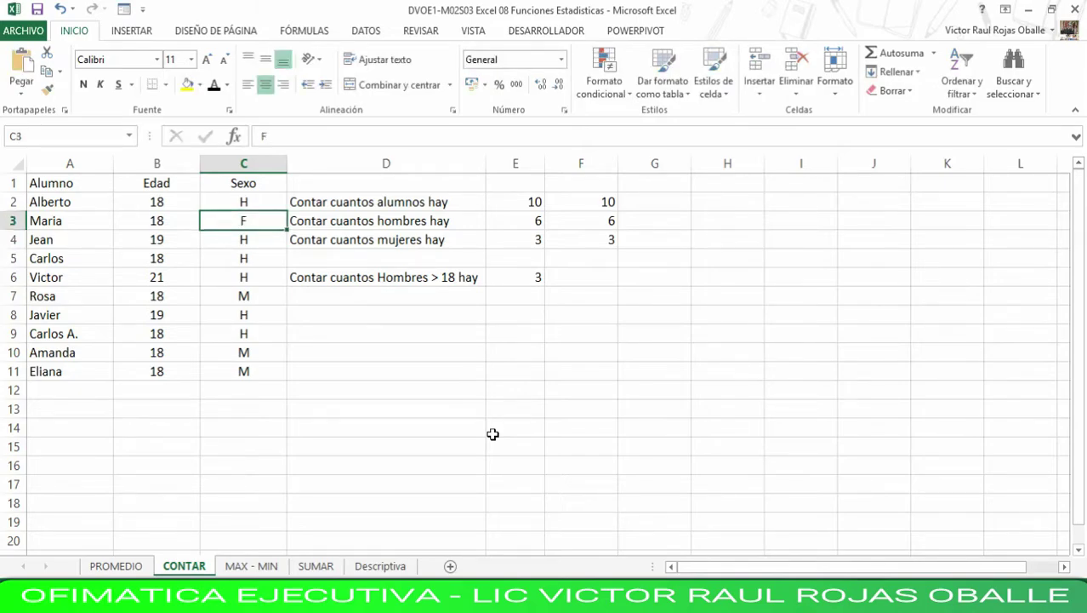
pyautogui.click(596, 241)
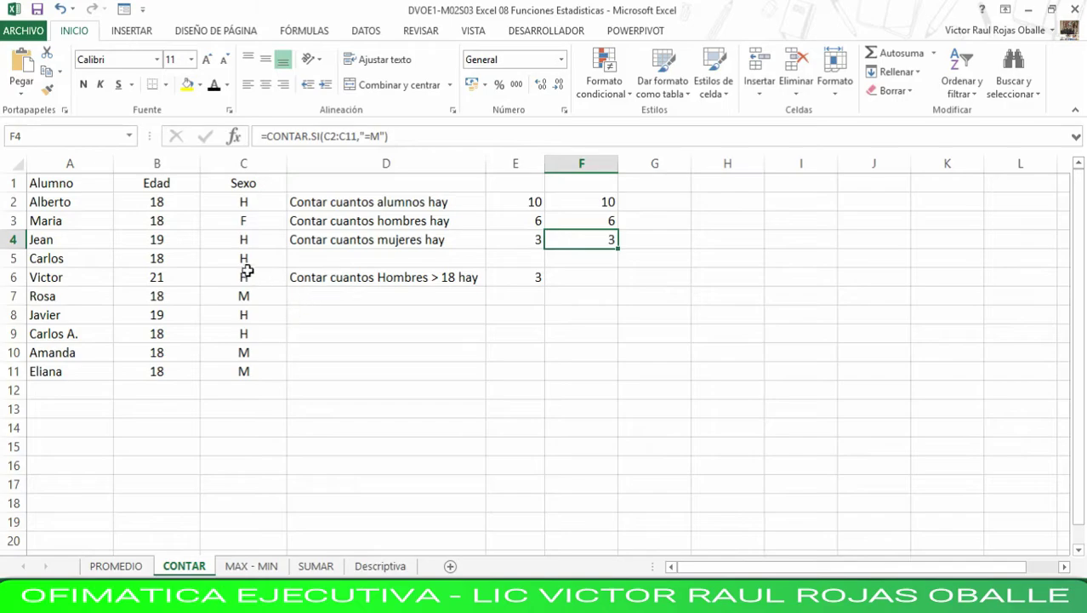
# - Restore the Sexo code in C3 to M
pyautogui.click(255, 222)
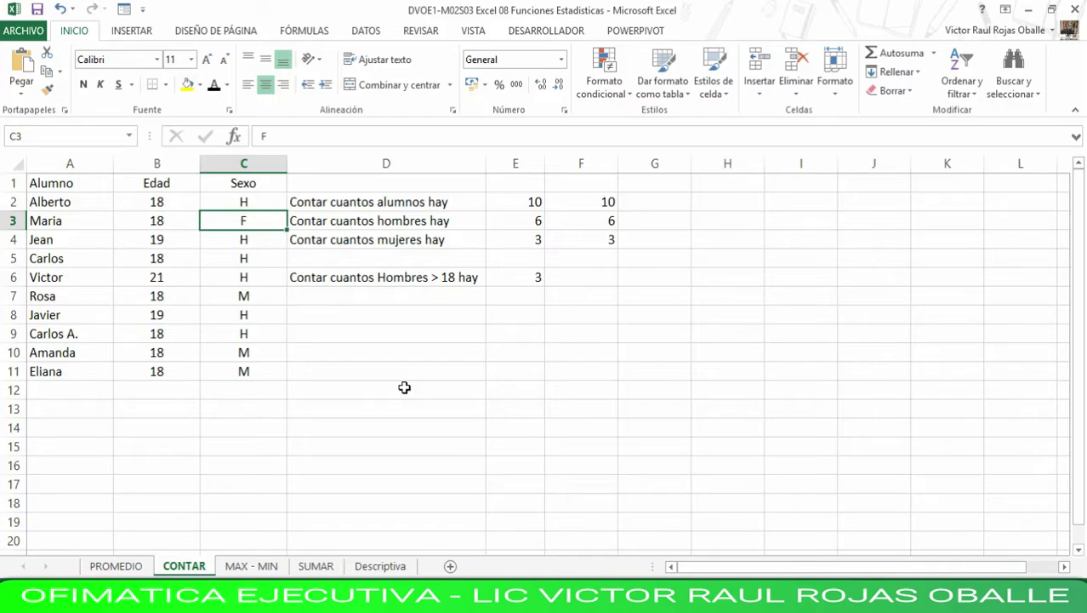
pyautogui.write('M')
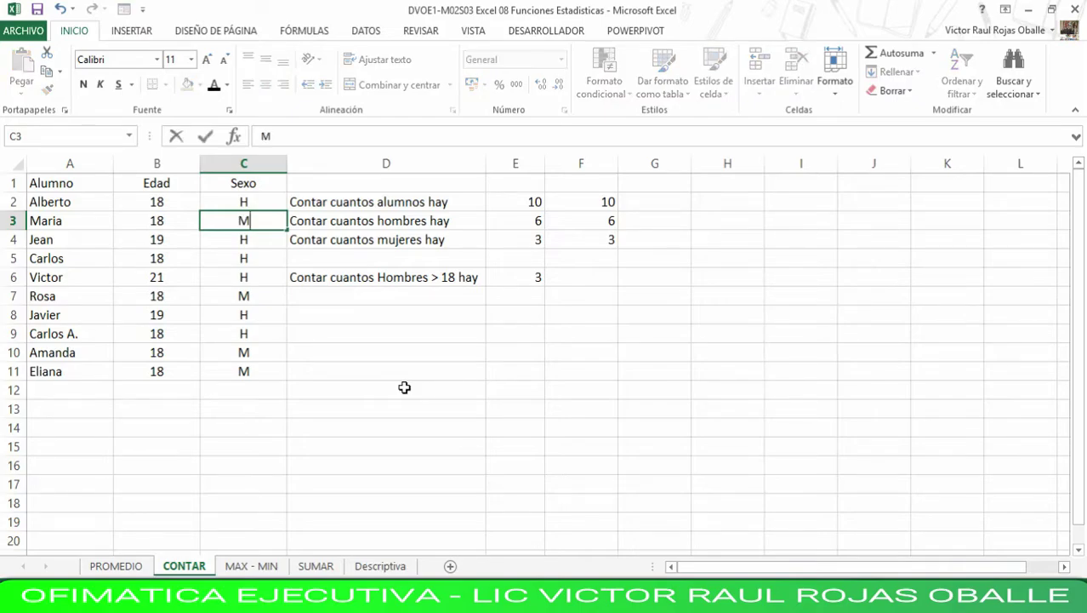
pyautogui.press('Return')
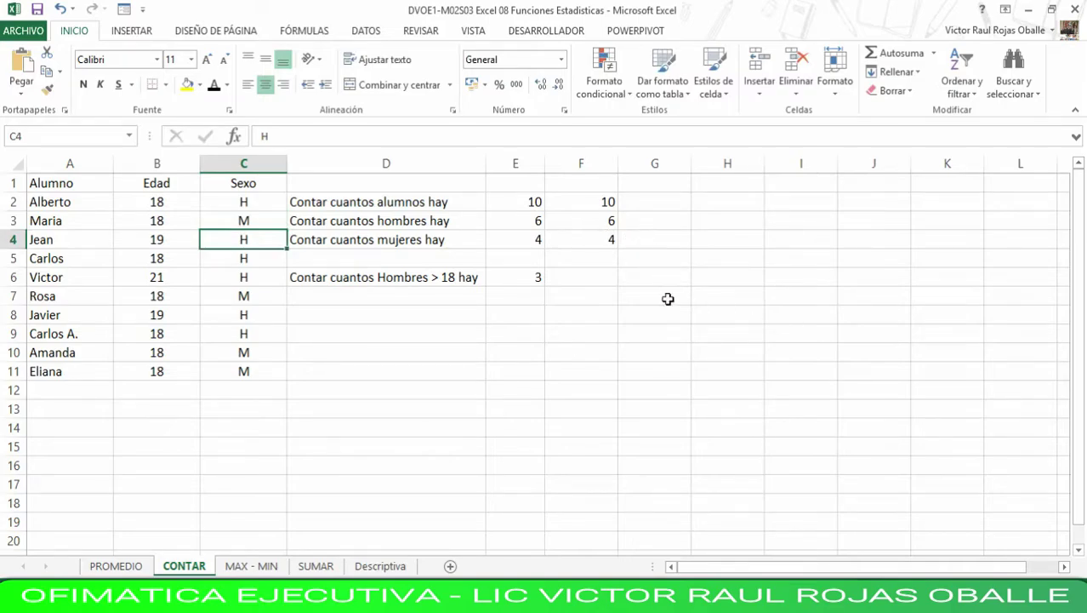
# - Check the existing count of men over 18 in E6 and insert the CONTAR.SI.CONJUNTO function in F6
pyautogui.click(378, 281)
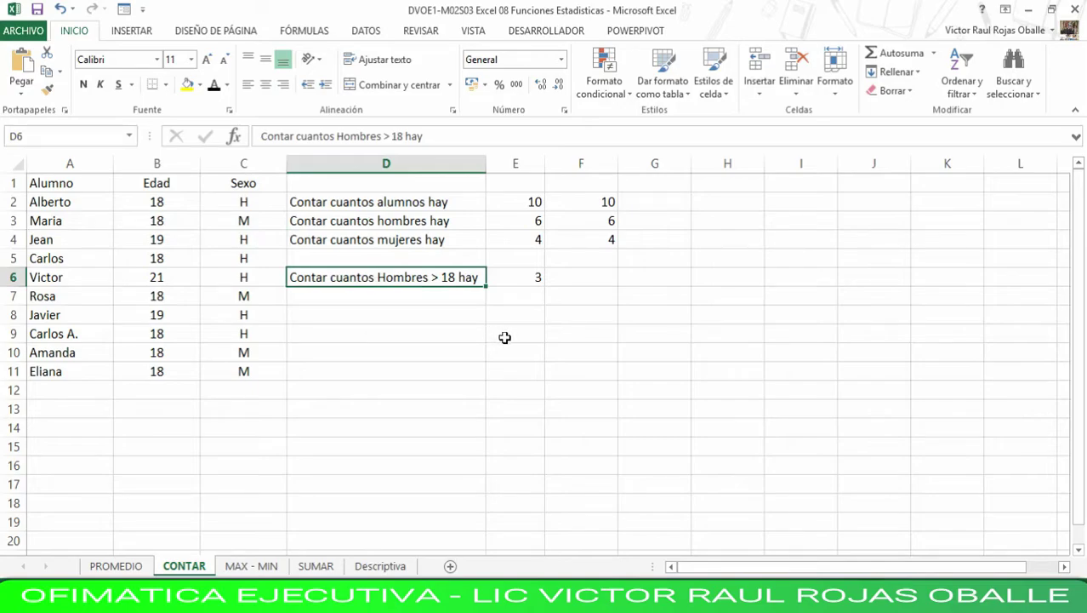
pyautogui.click(527, 277)
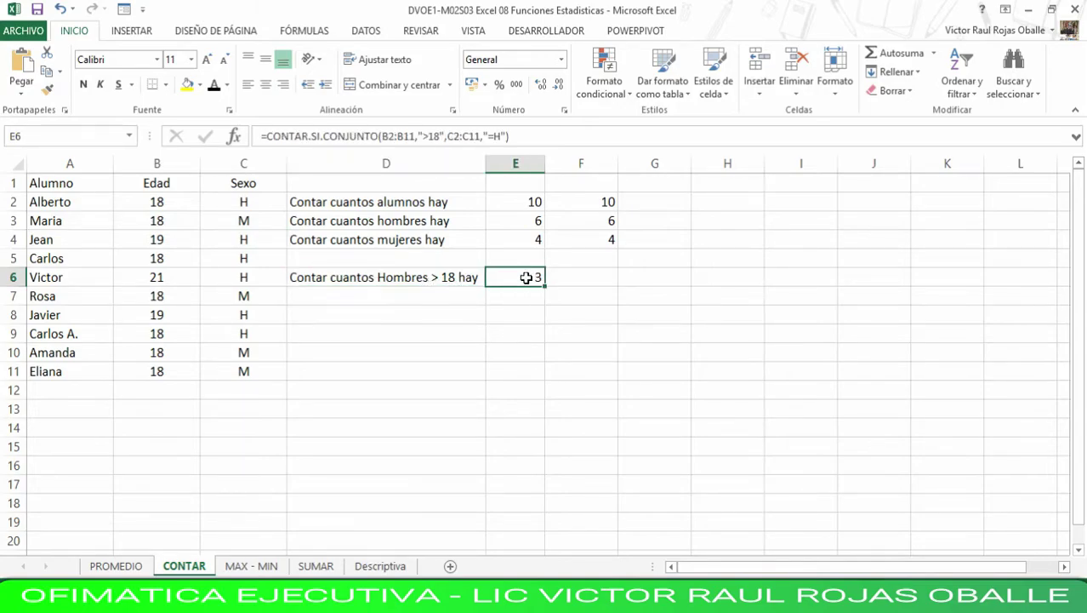
pyautogui.click(604, 274)
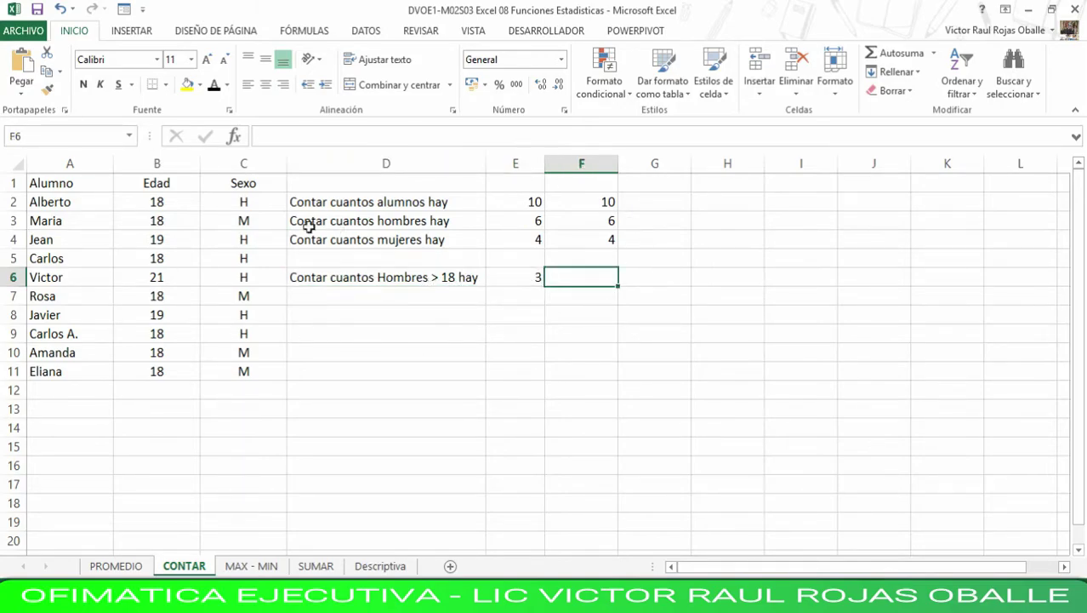
pyautogui.click(233, 136)
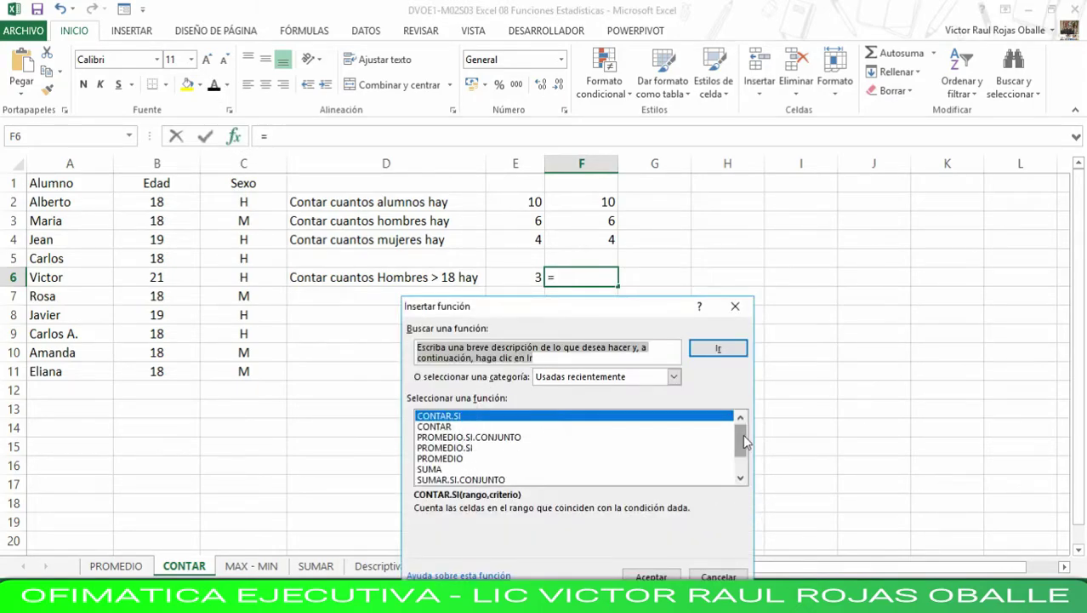
pyautogui.moveTo(745, 441); pyautogui.dragTo(744, 455)
pyautogui.click(491, 479)
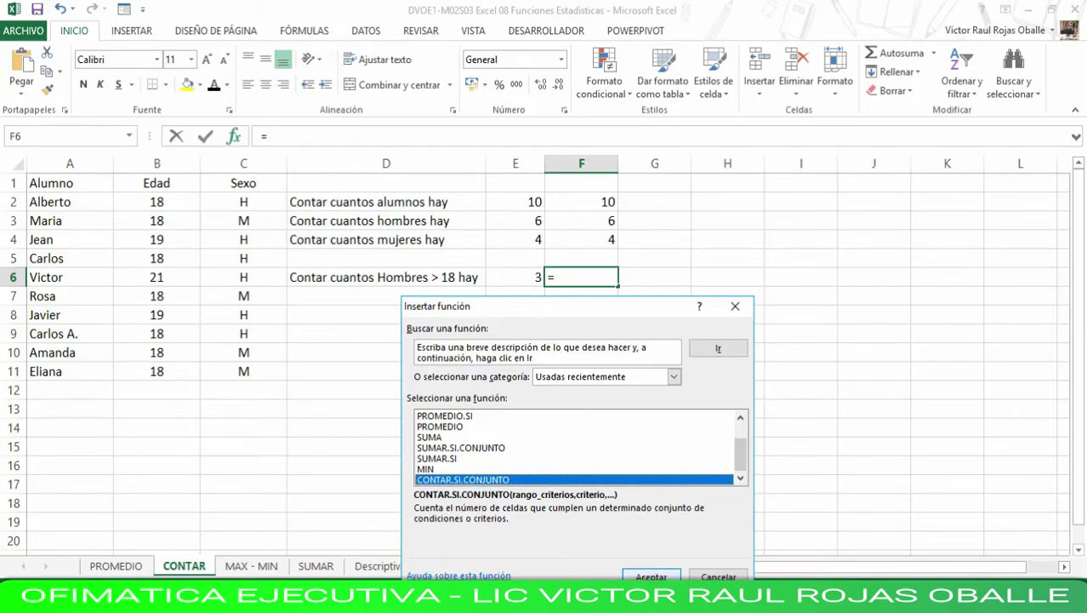
pyautogui.click(650, 576)
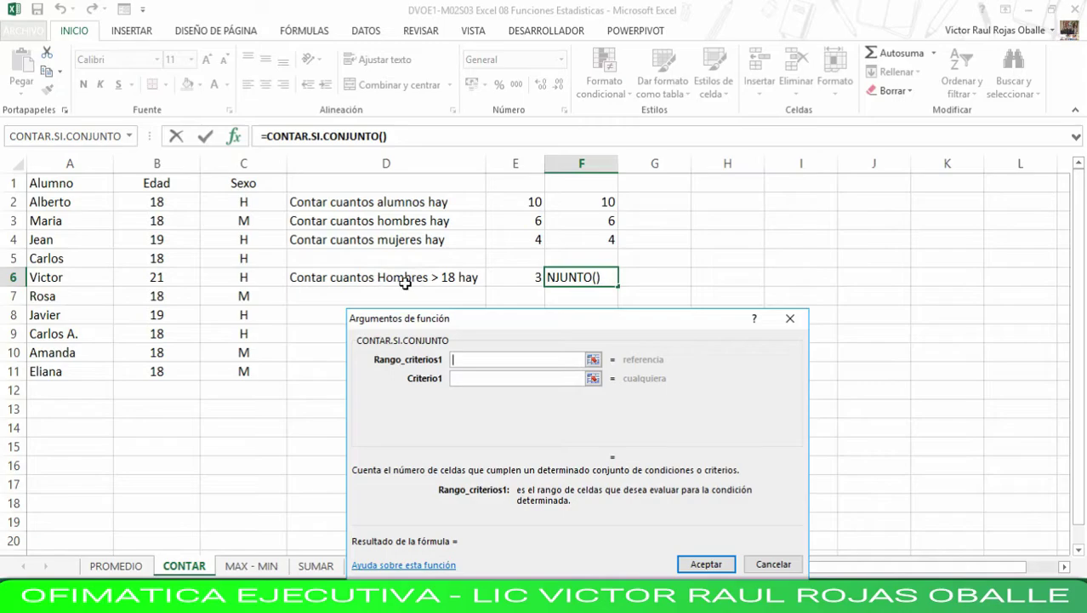
# - Set the CONTAR.SI.CONJUNTO function's first criteria range to C2:C11 and its first criterion to "=H"
pyautogui.click(246, 199)
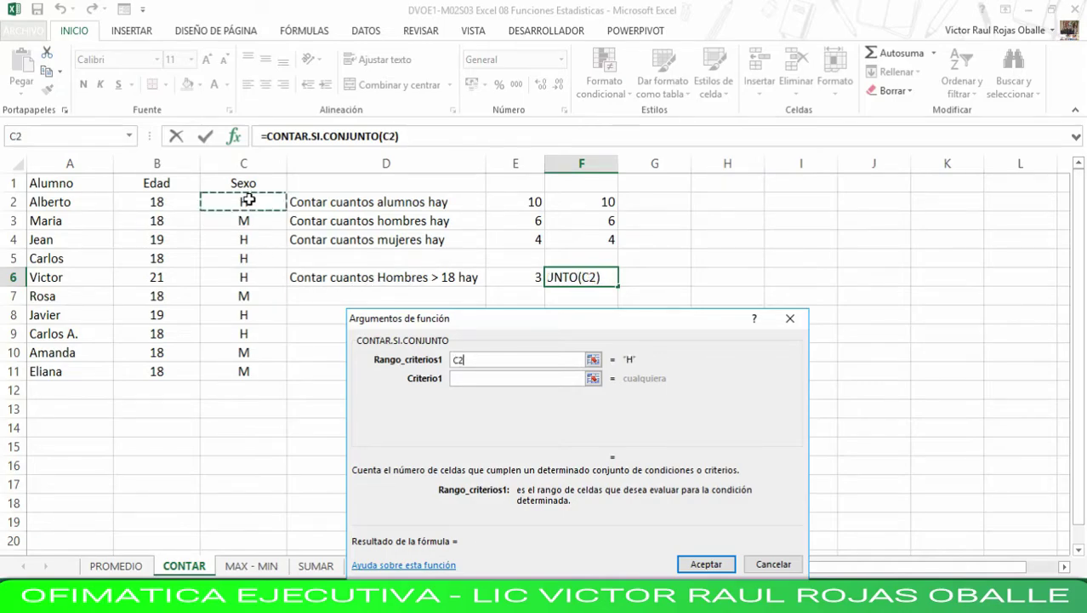
pyautogui.moveTo(247, 199); pyautogui.dragTo(237, 366)
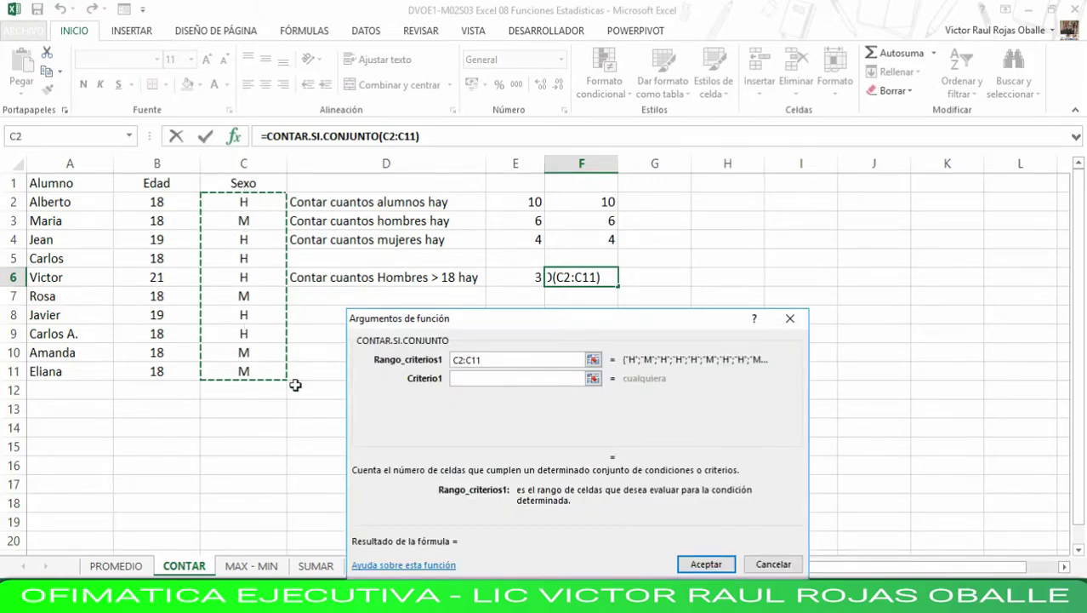
pyautogui.click(464, 377)
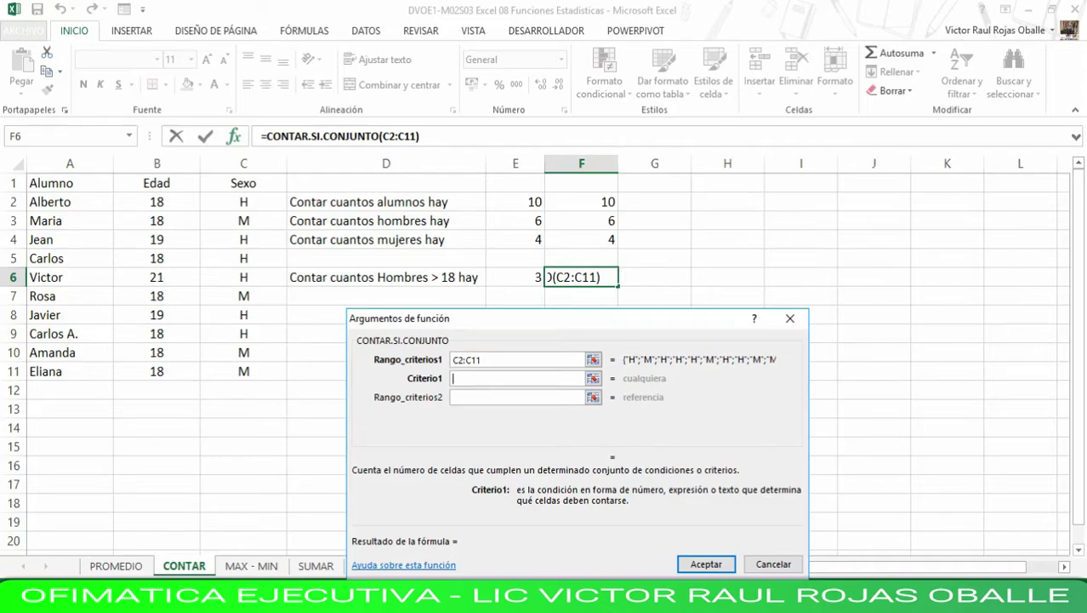
pyautogui.write('"')
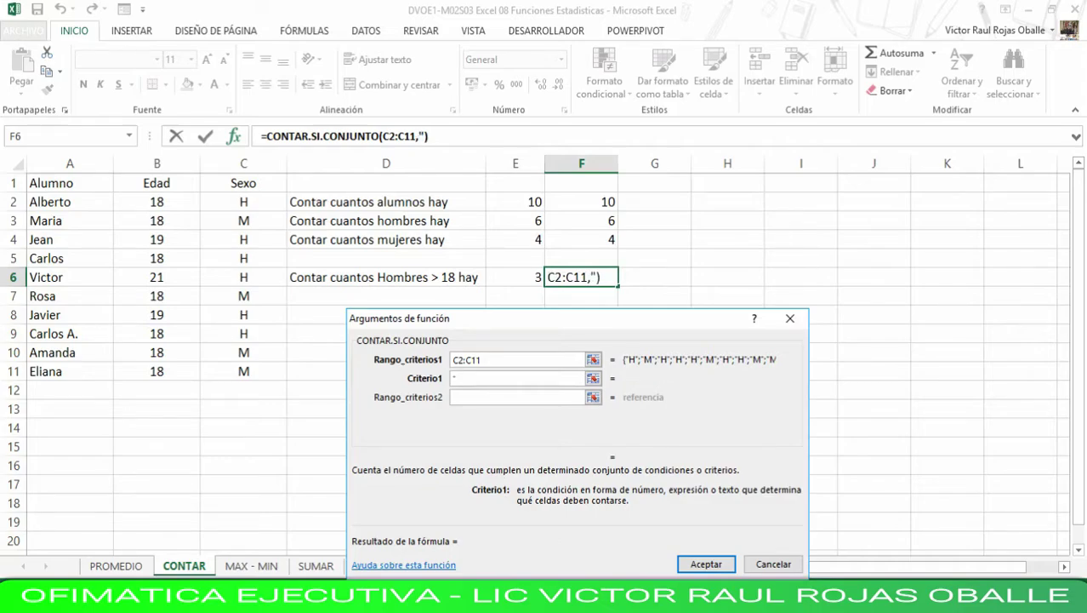
pyautogui.write('=H"')
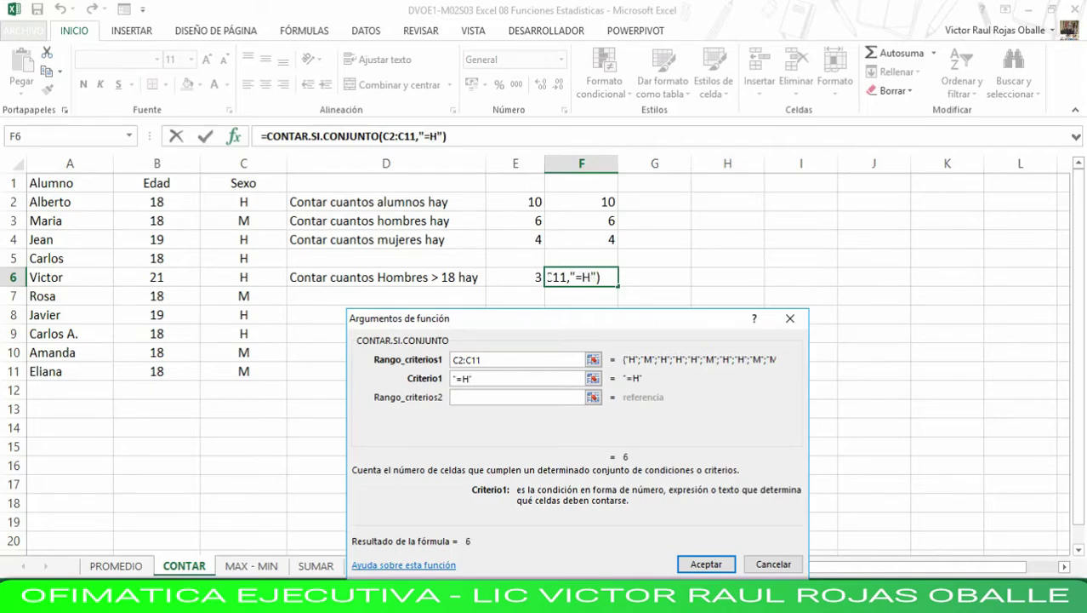
# - Set the second criteria range to the ages in B2:B11 with criterion ">18", and accept the formula
pyautogui.click(468, 399)
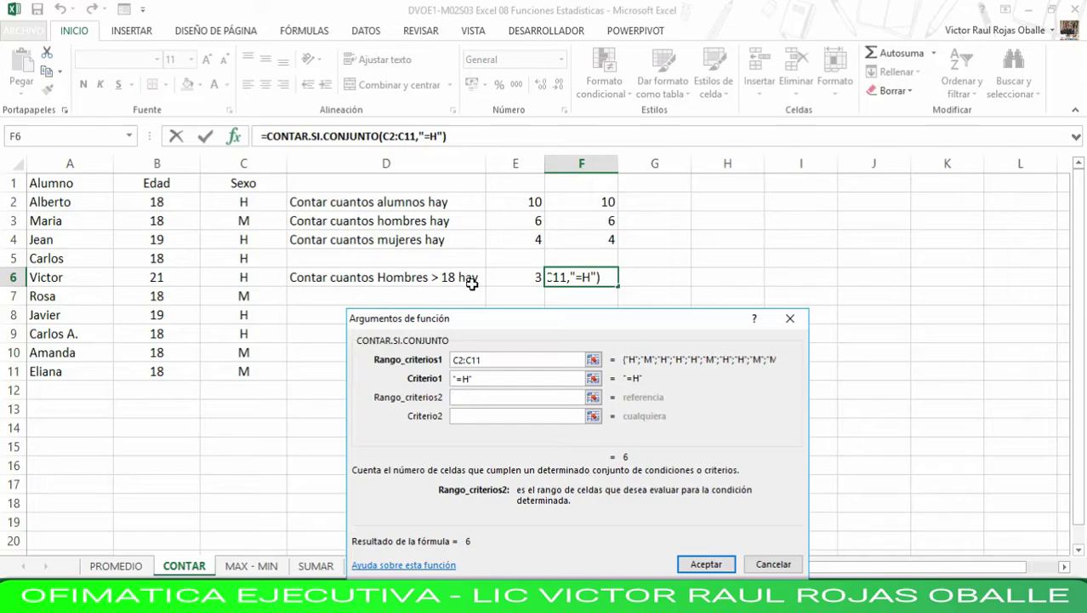
pyautogui.moveTo(166, 203); pyautogui.dragTo(170, 371)
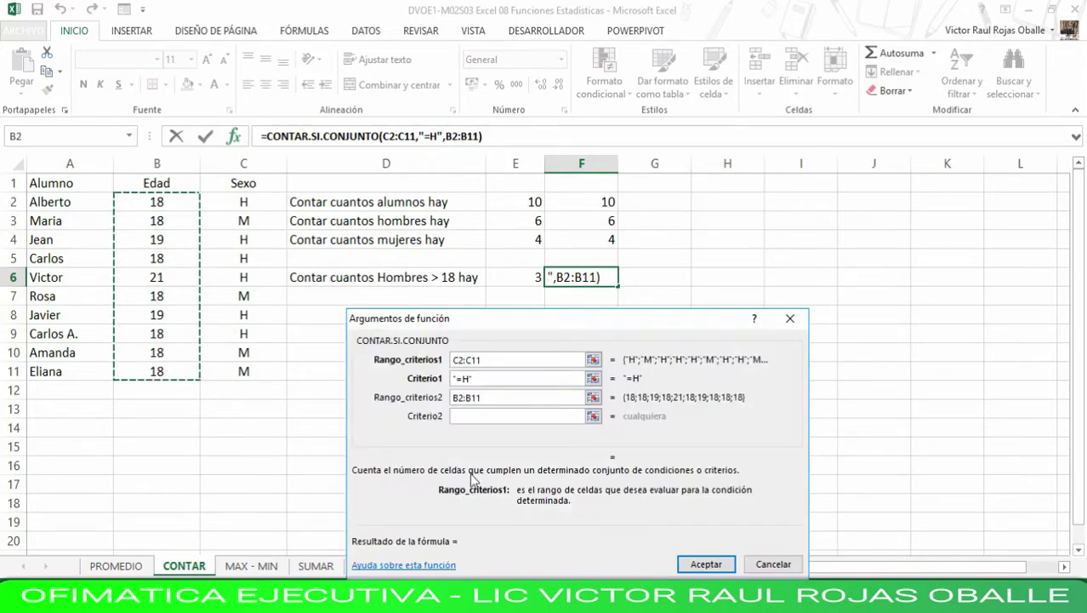
pyautogui.click(455, 418)
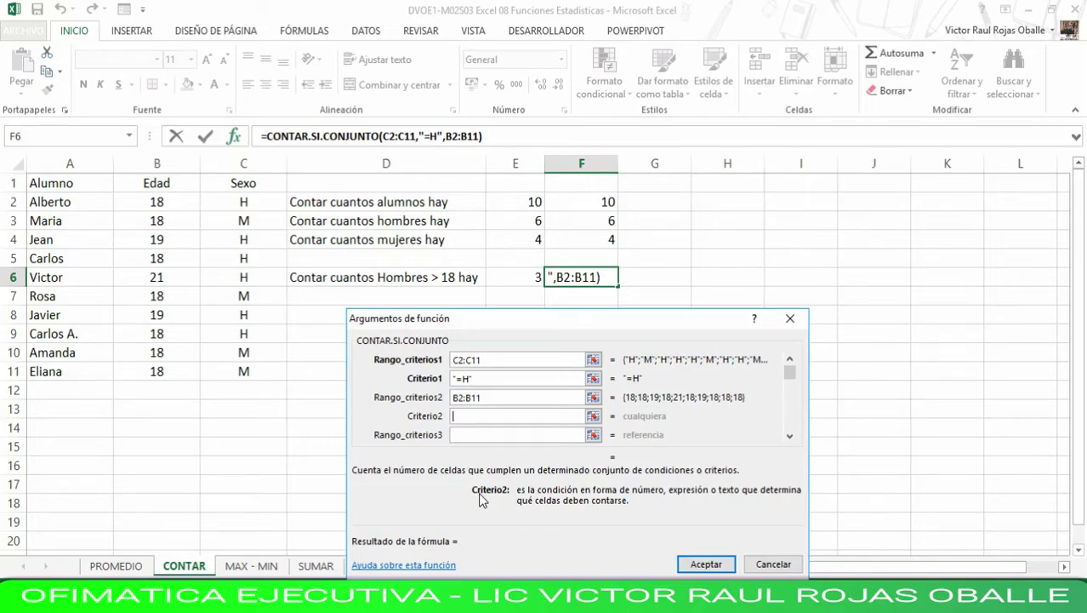
pyautogui.write('"')
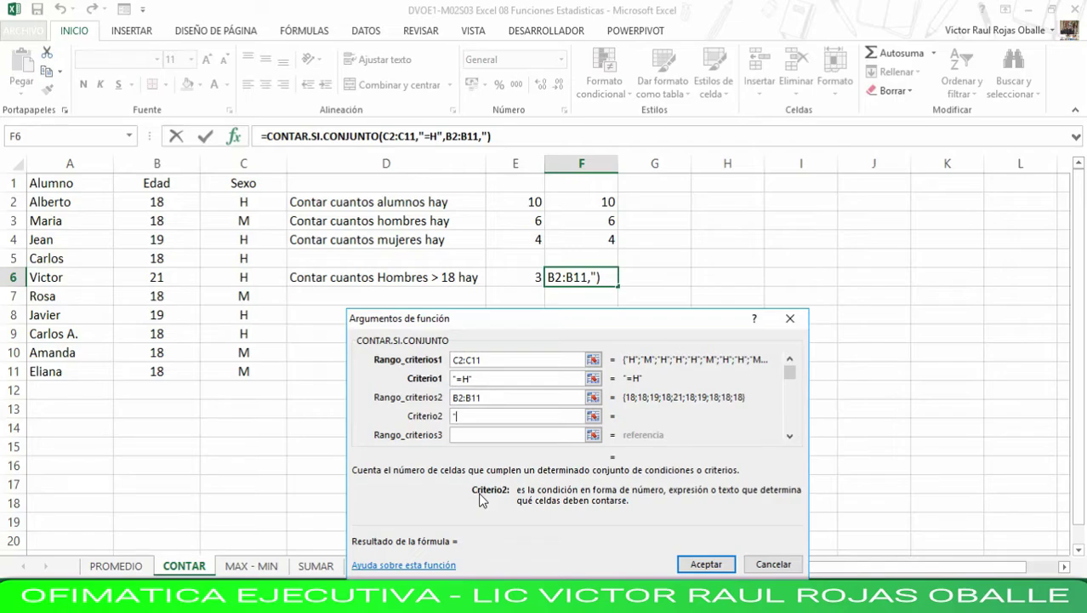
pyautogui.write('>18')
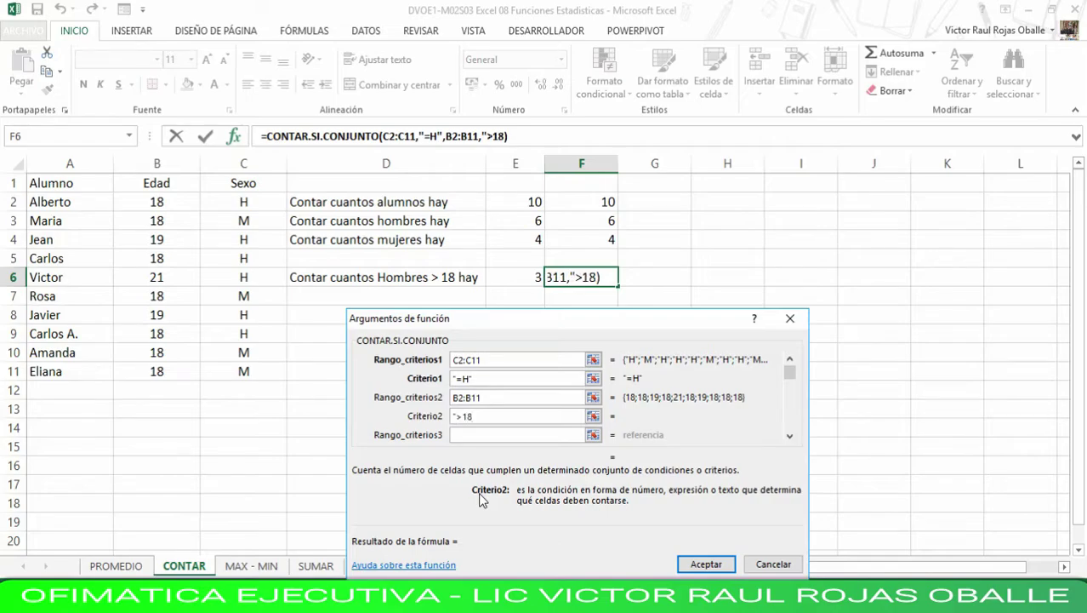
pyautogui.write('"')
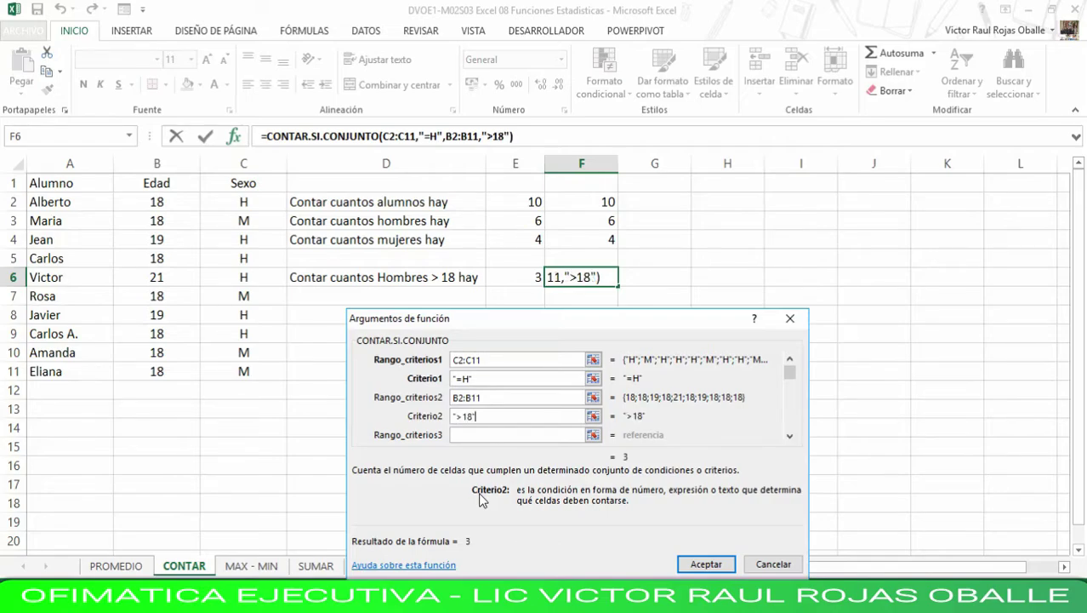
pyautogui.click(711, 564)
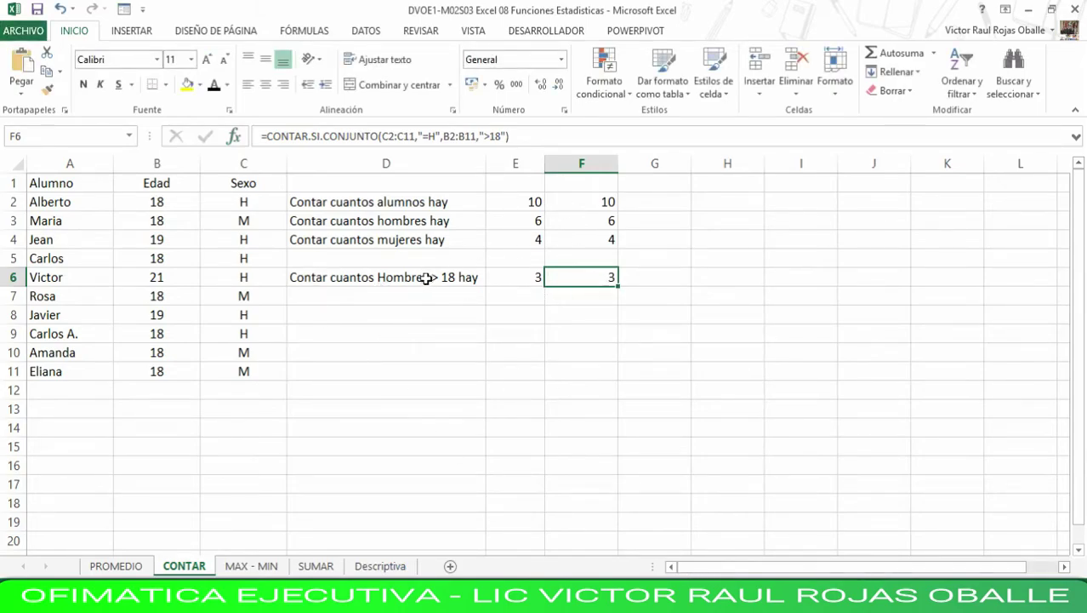
# - Fill the Sexo cells coded H (C2, C4, C5, C6, C8 and C9) with yellow
pyautogui.click(252, 202)
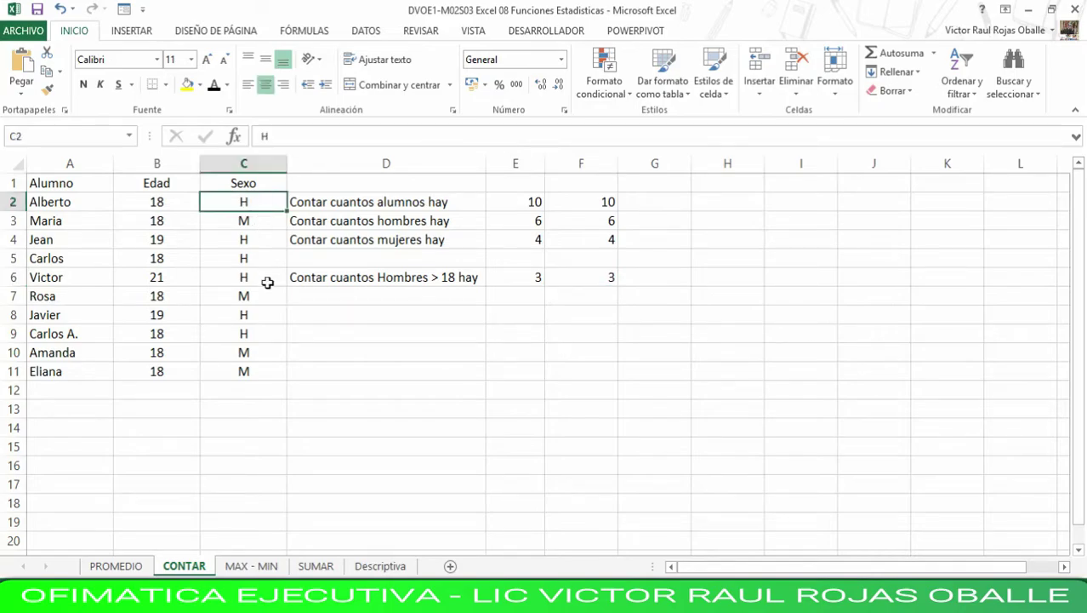
pyautogui.keyDown('ctrl'); pyautogui.click(261, 243); pyautogui.keyUp('ctrl')
pyautogui.keyDown('ctrl'); pyautogui.click(261, 257); pyautogui.keyUp('ctrl')
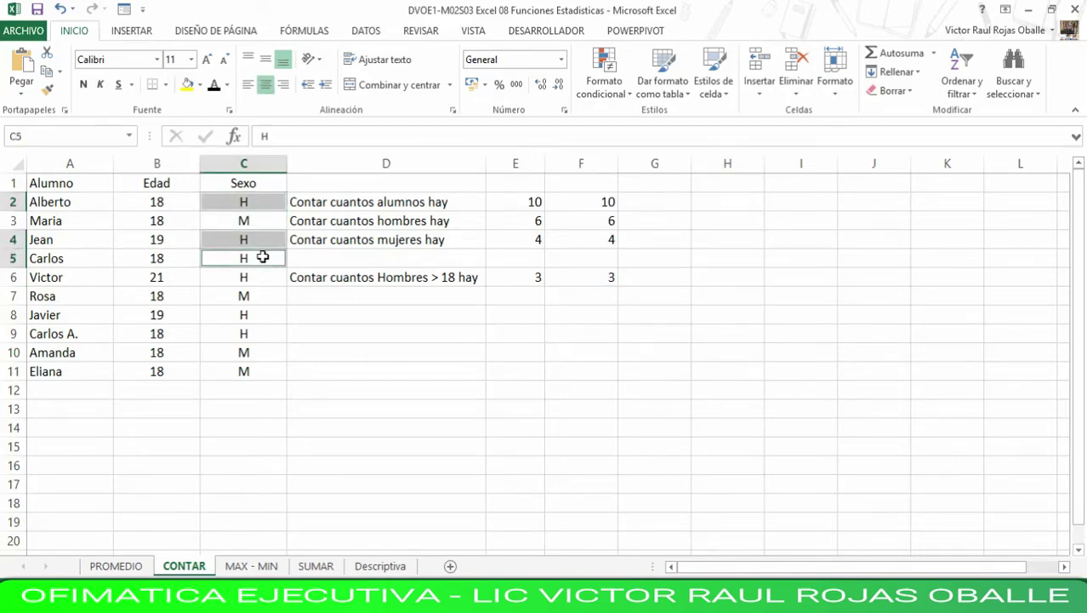
pyautogui.keyDown('ctrl'); pyautogui.click(262, 277); pyautogui.keyUp('ctrl')
pyautogui.keyDown('ctrl'); pyautogui.click(253, 314); pyautogui.keyUp('ctrl')
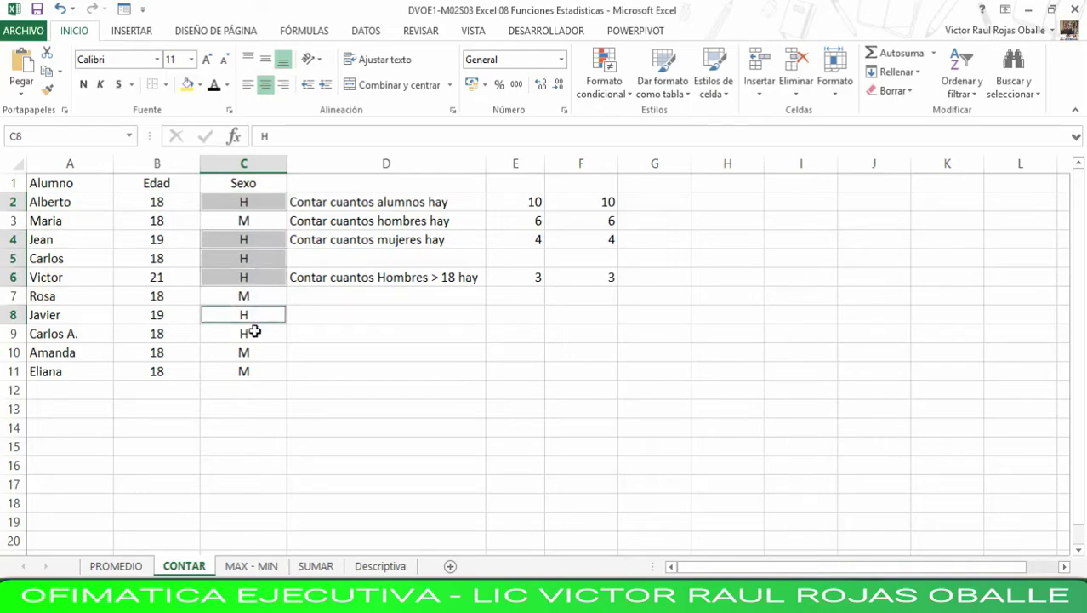
pyautogui.keyDown('ctrl'); pyautogui.click(255, 332); pyautogui.keyUp('ctrl')
pyautogui.click(187, 85)
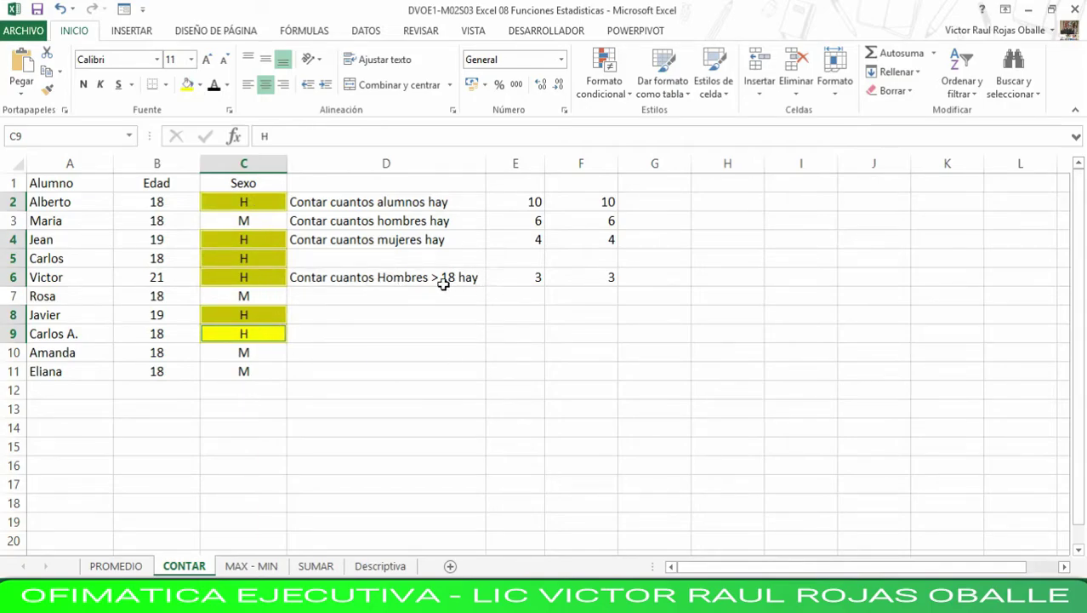
# - Fill the men's ages over 18 in B4, B6 and B8 with yellow
pyautogui.click(168, 239)
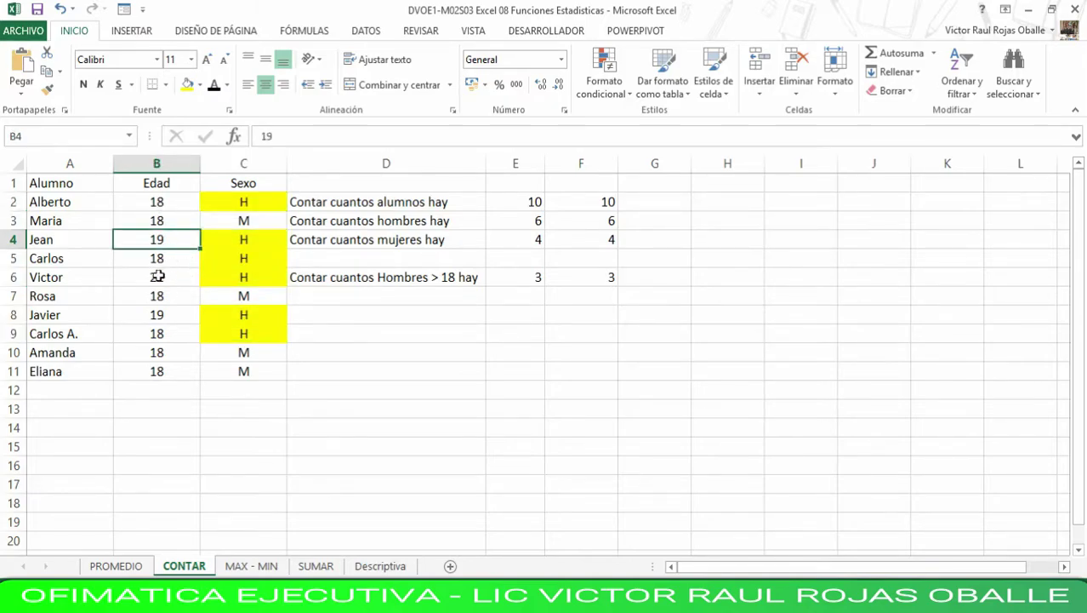
pyautogui.keyDown('ctrl'); pyautogui.click(157, 276); pyautogui.keyUp('ctrl')
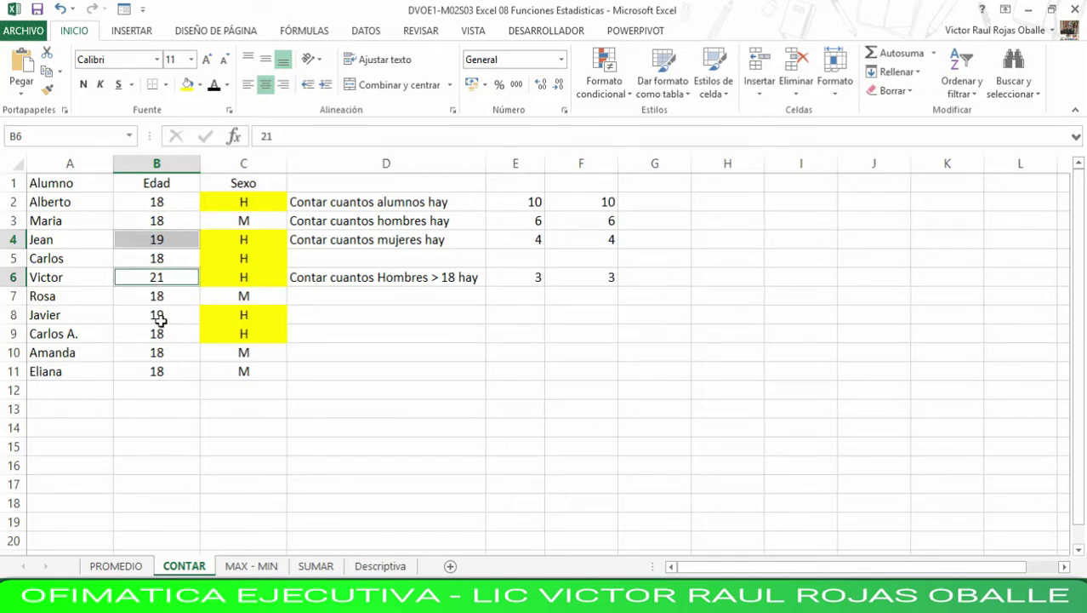
pyautogui.keyDown('ctrl'); pyautogui.click(175, 315); pyautogui.keyUp('ctrl')
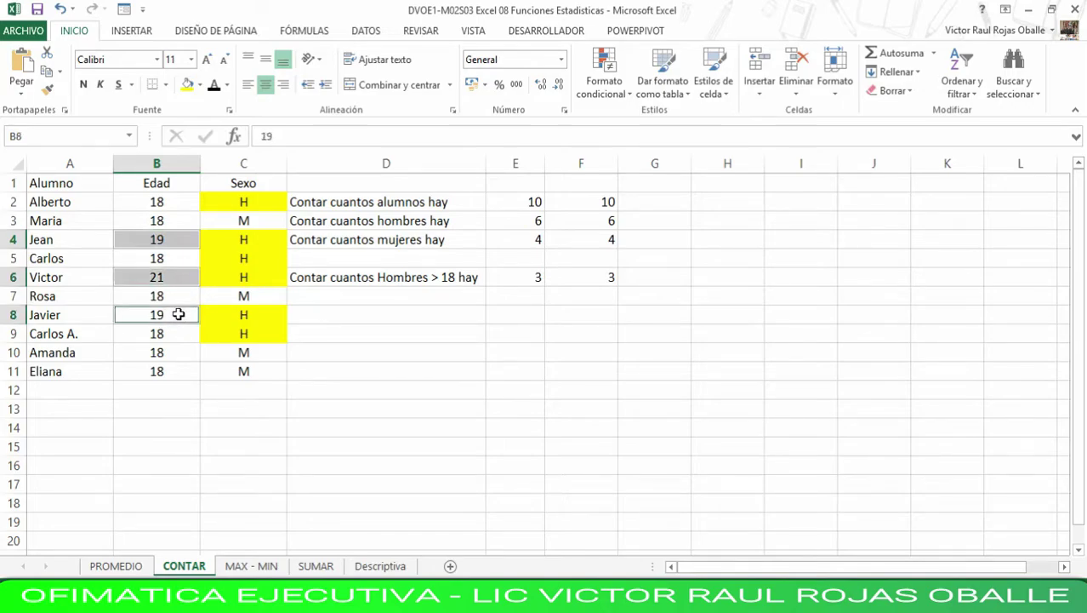
pyautogui.click(188, 86)
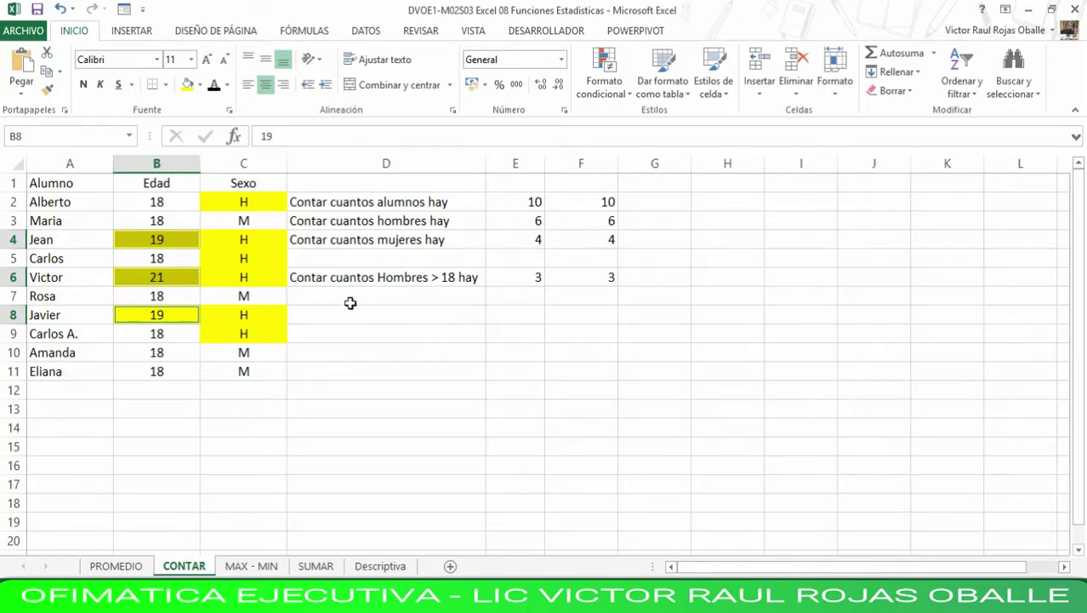
# - Examine the MIN and MAX formulas for age and grade in F2, F3, F6 and F7 of the MAX - MIN sheet
pyautogui.click(248, 568)
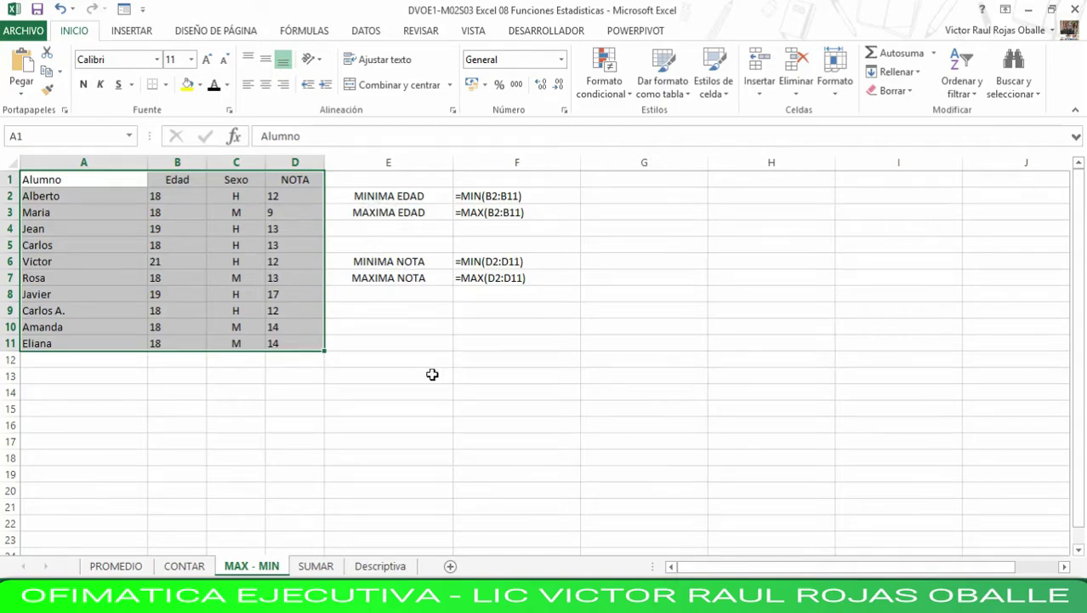
pyautogui.click(397, 199)
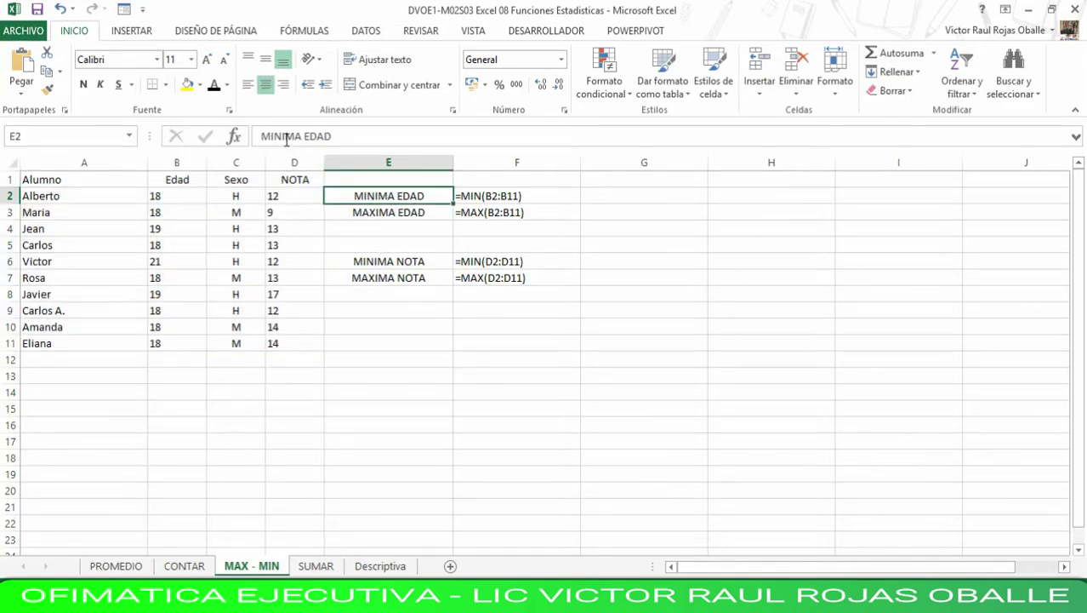
pyautogui.doubleClick(538, 195)
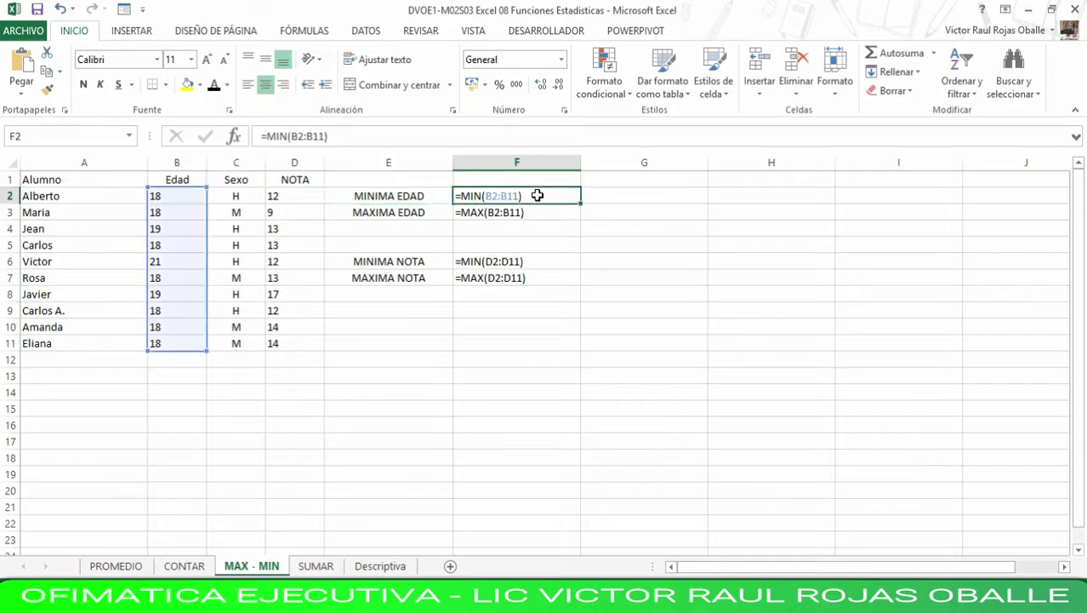
pyautogui.click(512, 139)
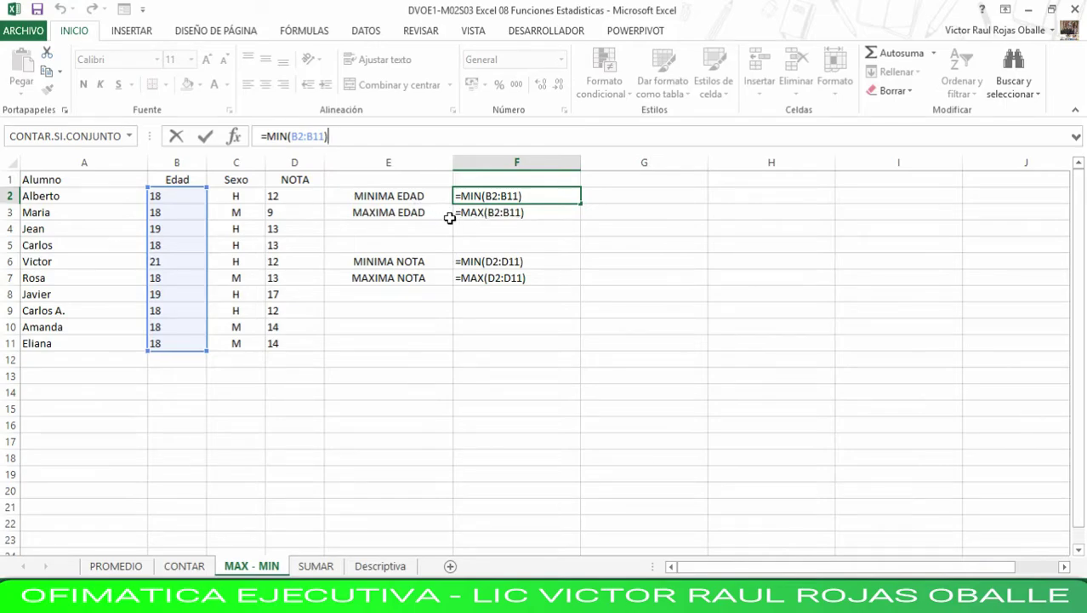
pyautogui.doubleClick(556, 213)
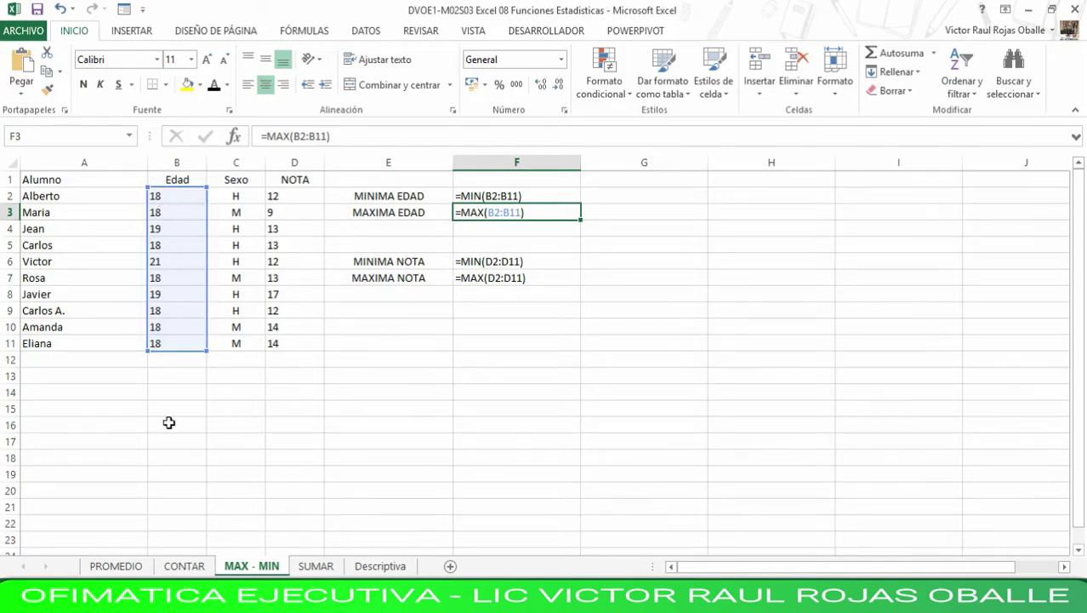
pyautogui.click(435, 260)
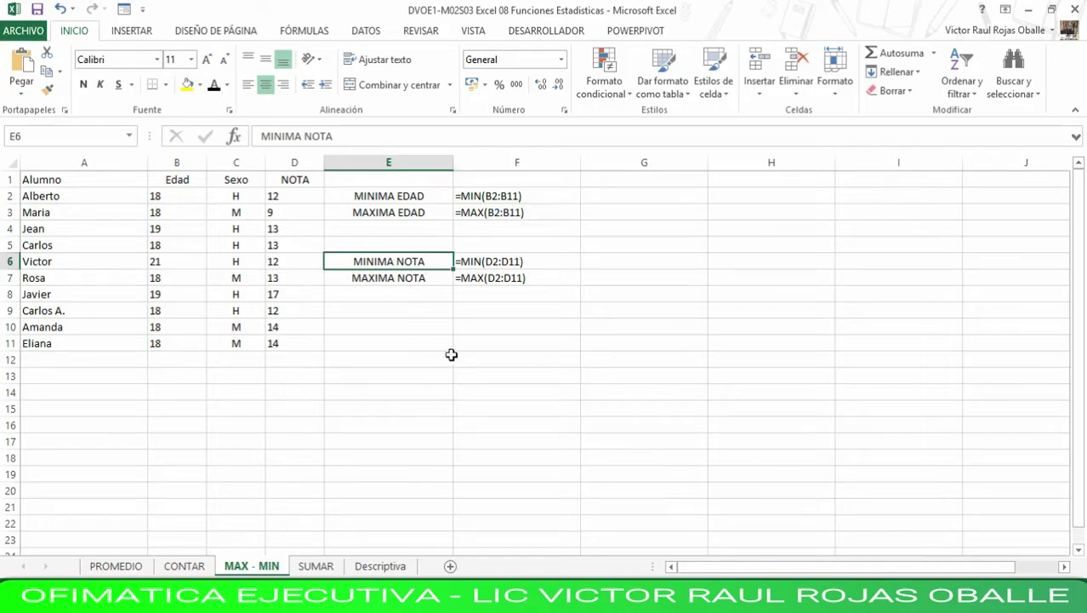
pyautogui.doubleClick(519, 264)
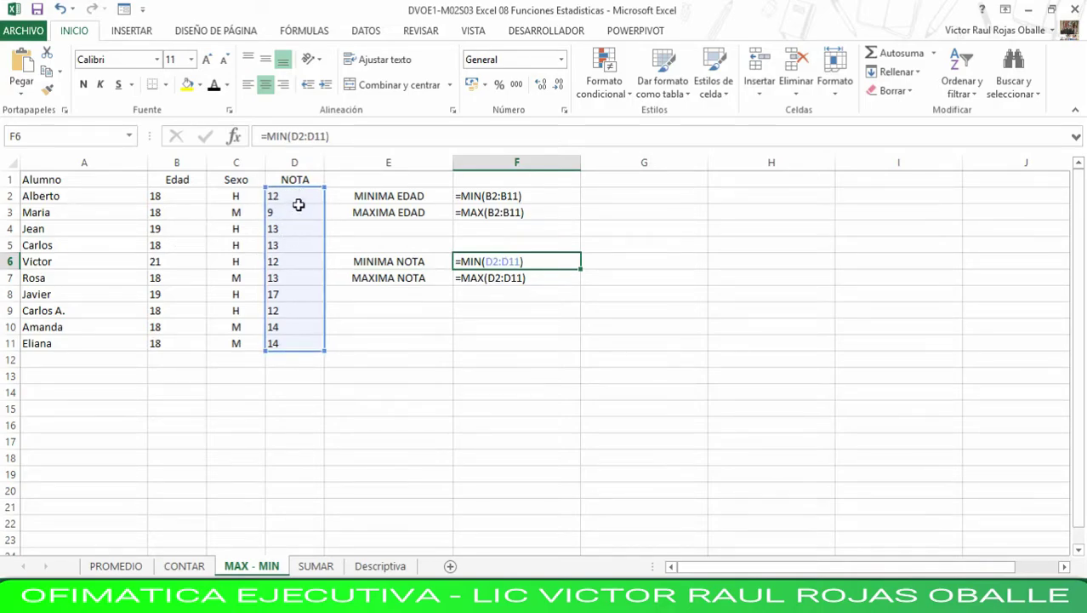
pyautogui.doubleClick(492, 278)
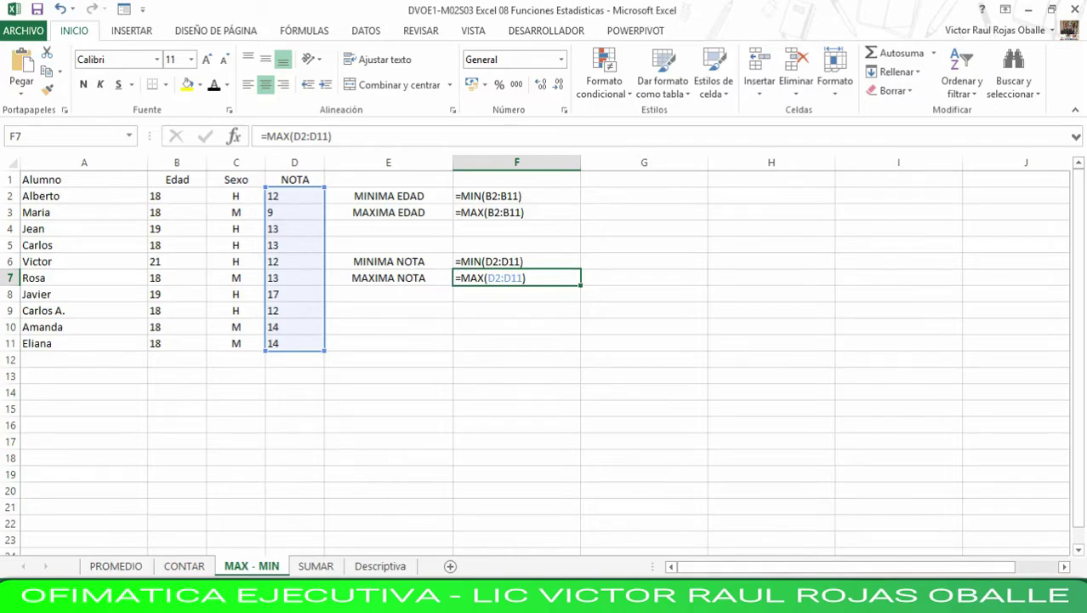
# - Examine the SUMA and SUMAR.SI formulas and the labels of the conditional sales totals on the SUMAR sheet
pyautogui.click(316, 567)
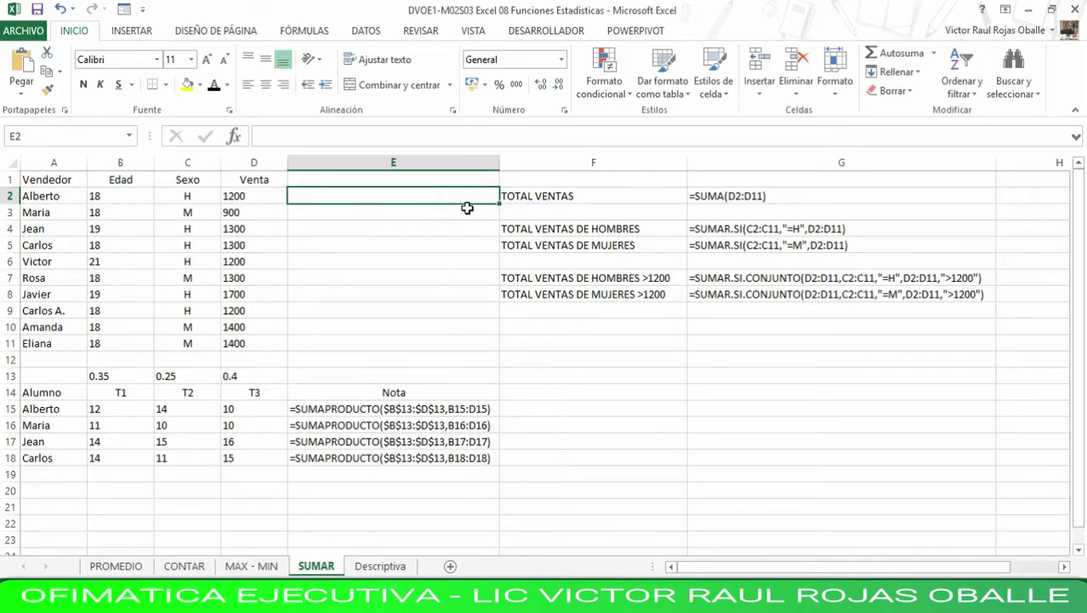
pyautogui.doubleClick(728, 196)
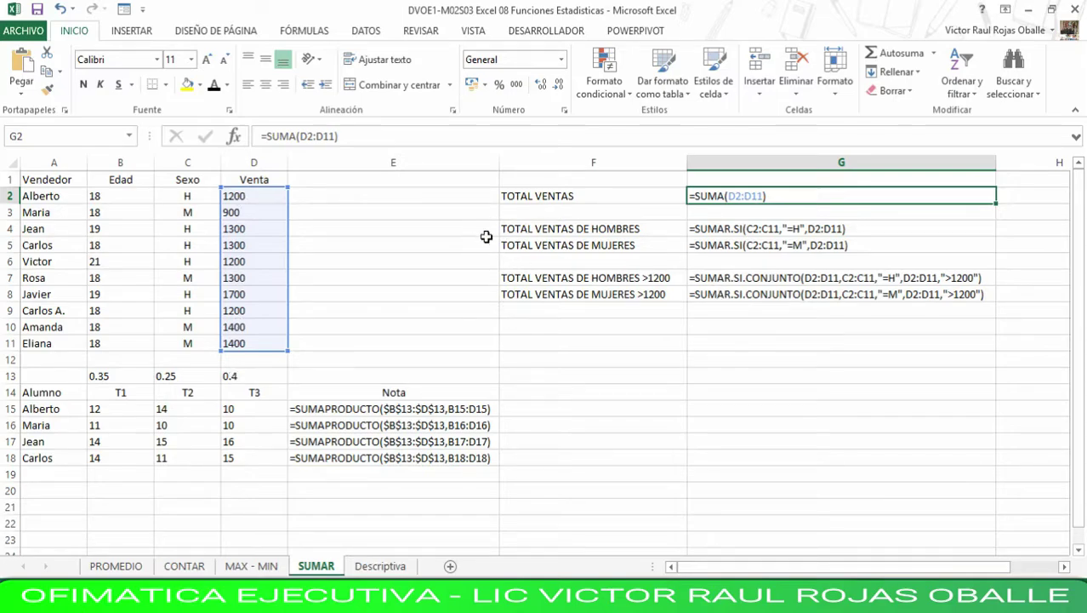
pyautogui.click(602, 230)
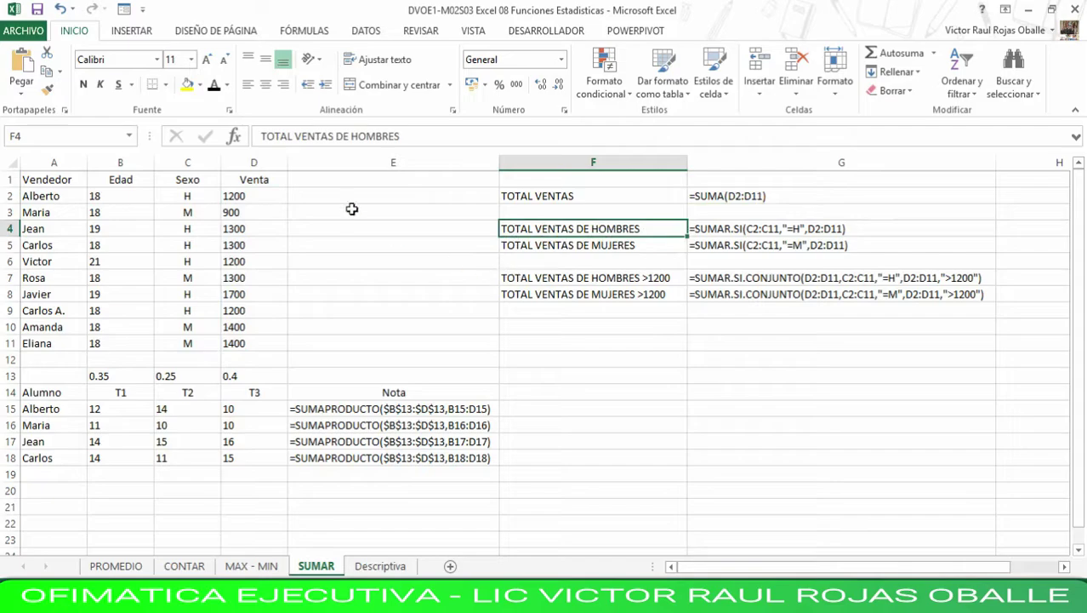
pyautogui.doubleClick(730, 228)
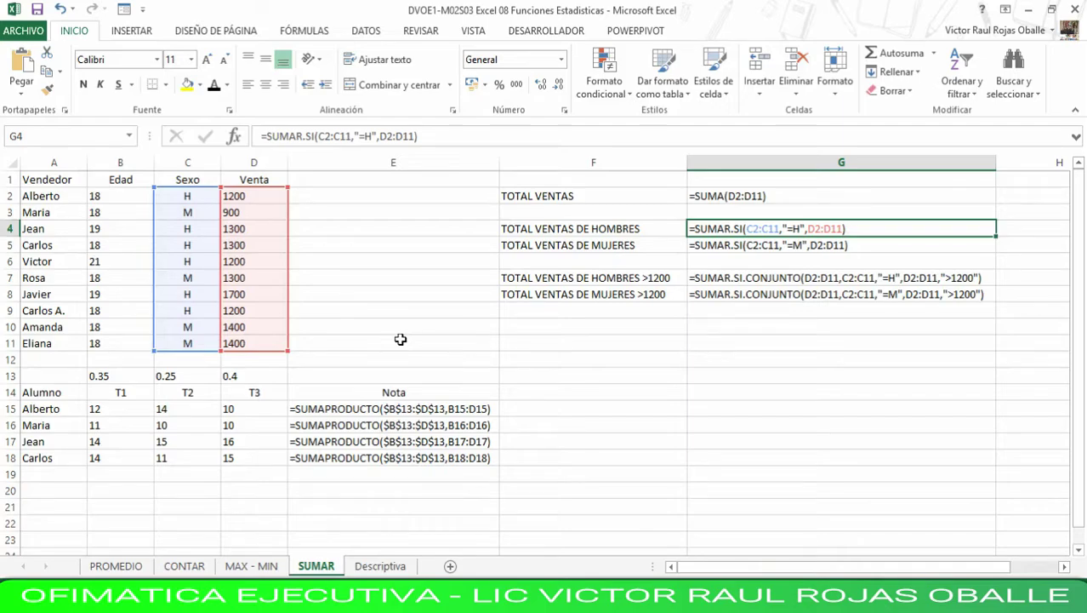
pyautogui.click(618, 246)
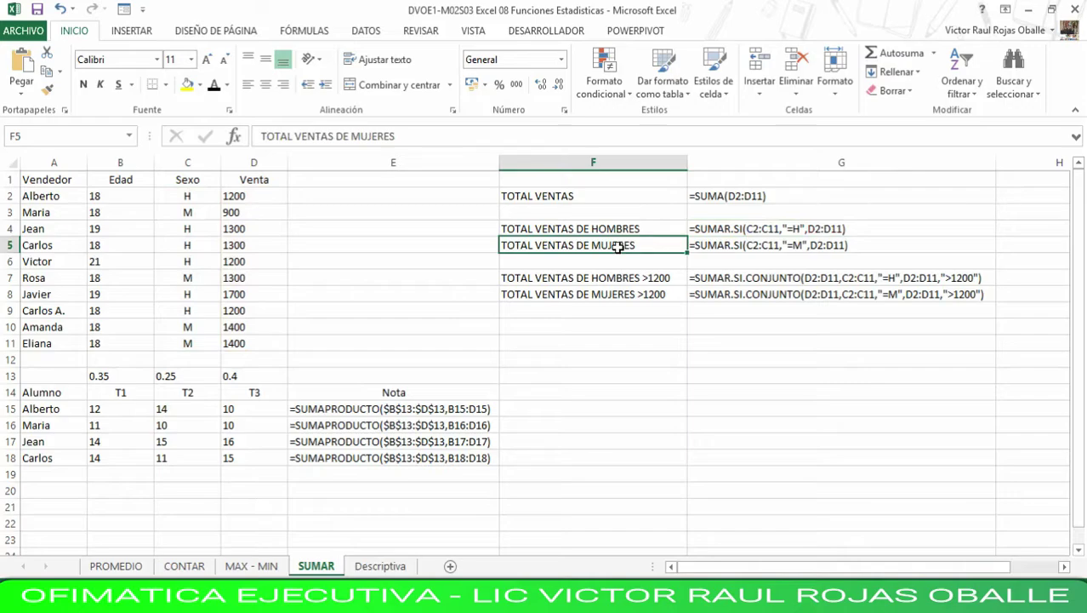
pyautogui.click(644, 279)
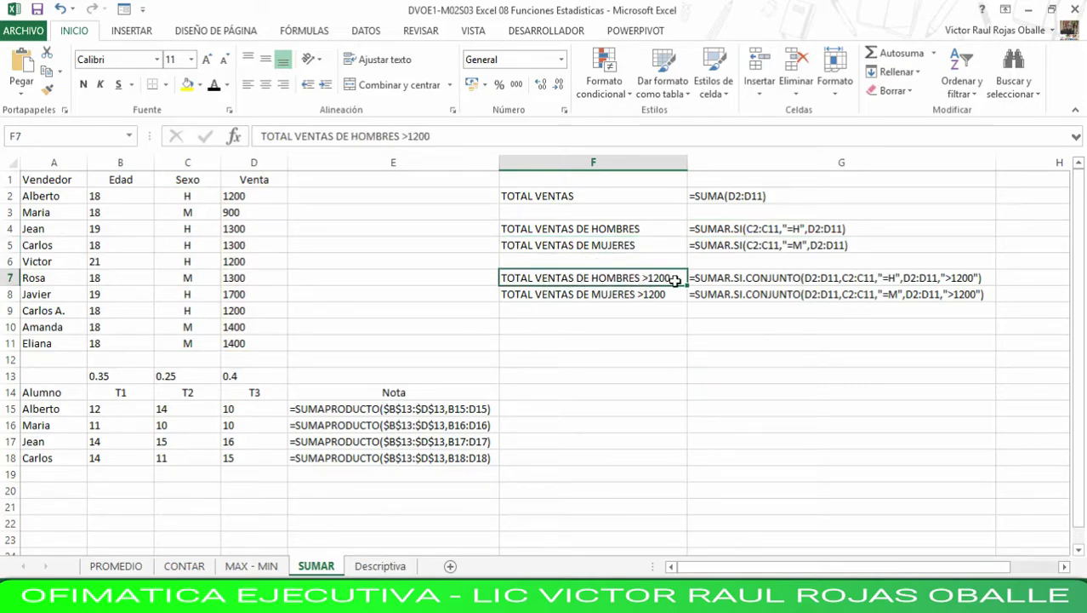
pyautogui.click(551, 295)
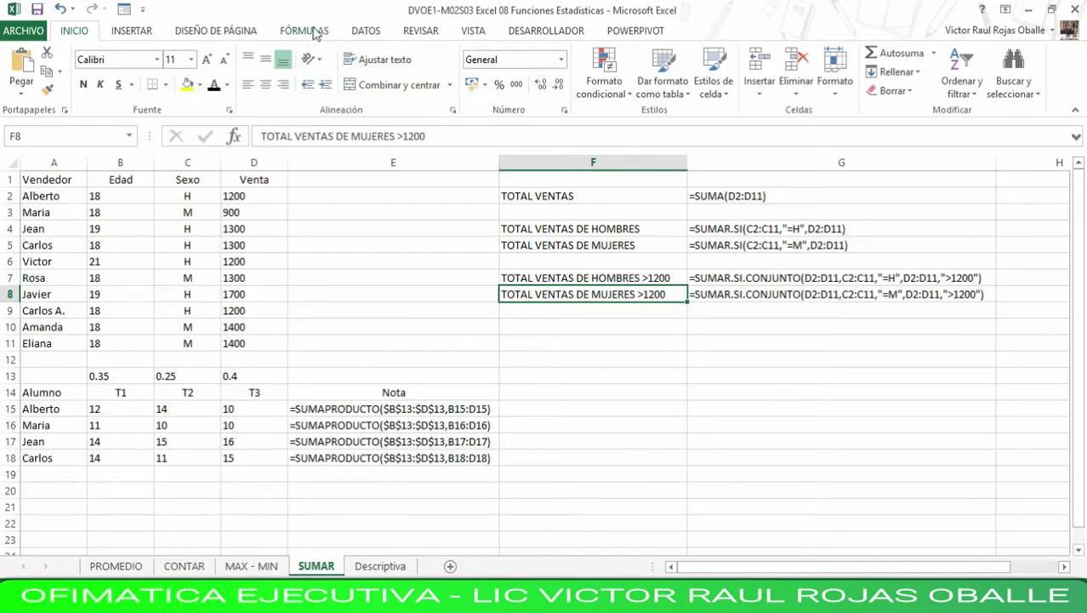
# - Display the SUMAR sheet's results instead of its formulas and widen columns A to D to fit the vendor names
pyautogui.click(315, 31)
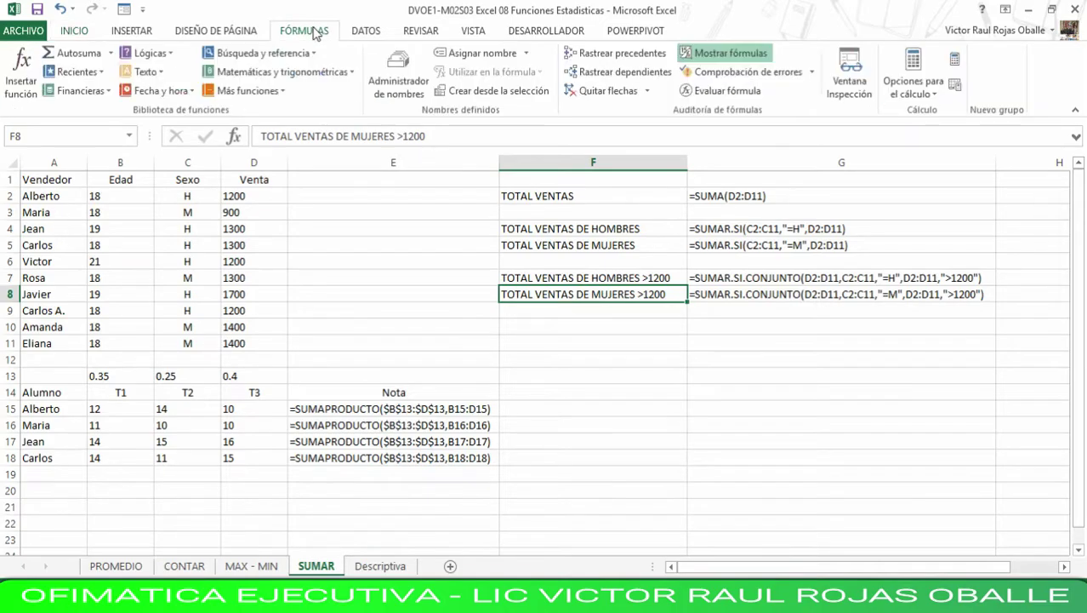
pyautogui.click(727, 55)
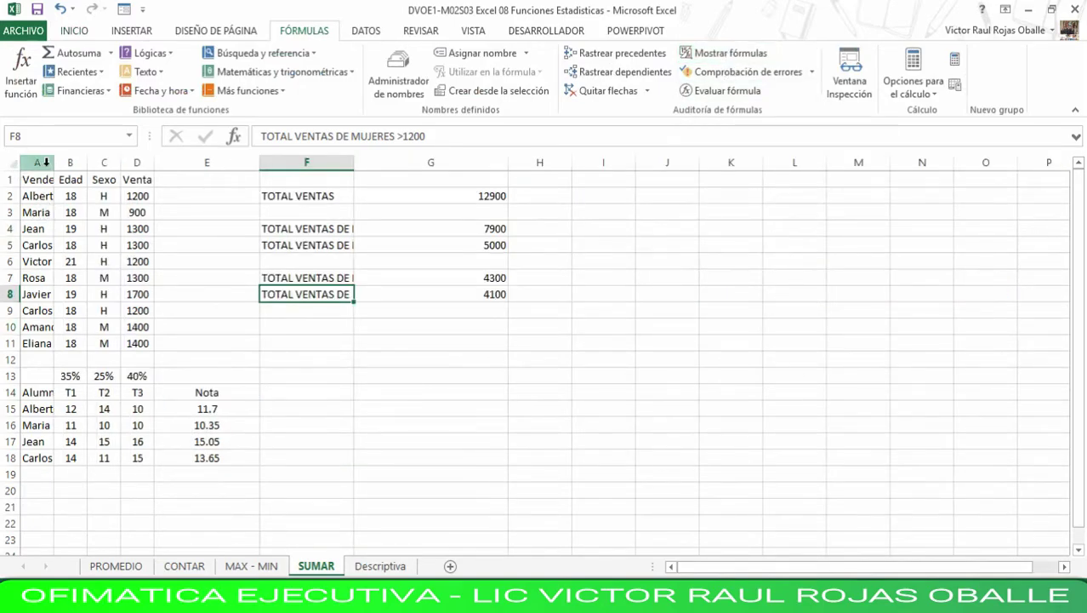
pyautogui.moveTo(34, 163); pyautogui.dragTo(199, 167)
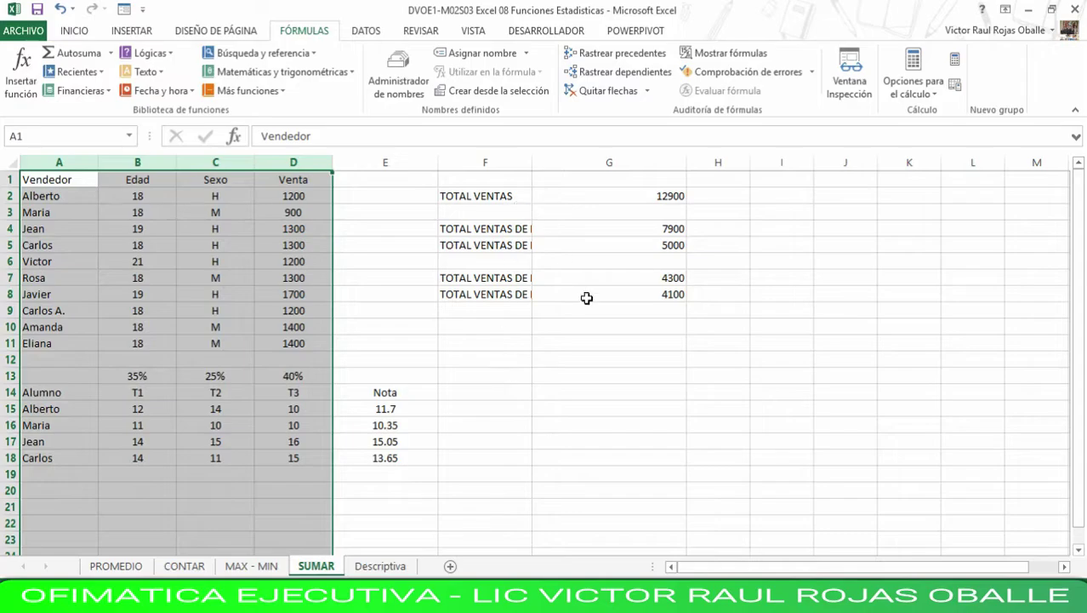
# - Widen column F to fit the sales total labels and narrow column G
pyautogui.click(520, 163)
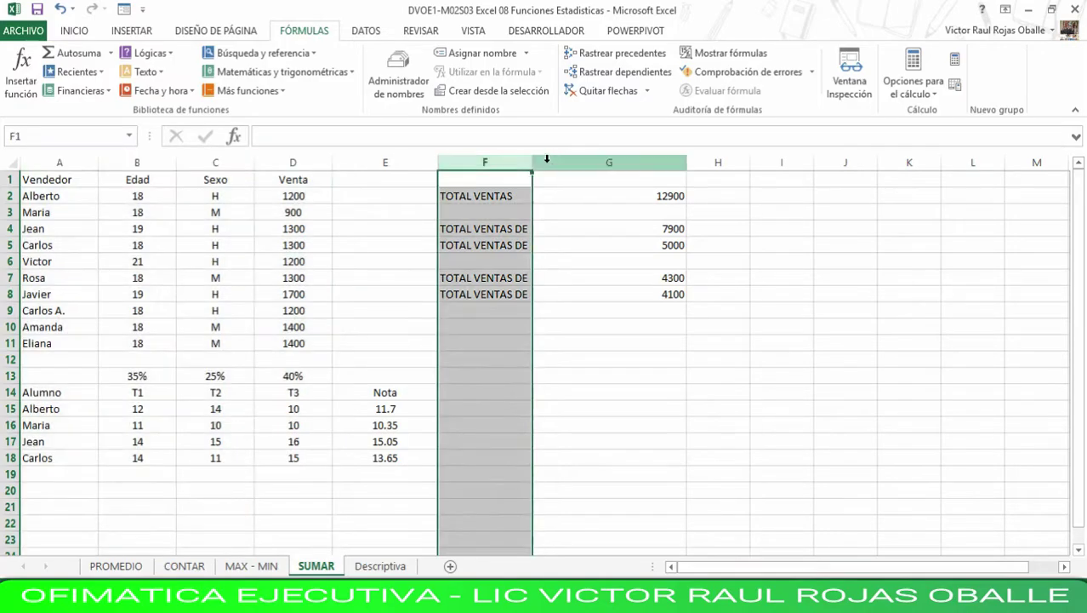
pyautogui.moveTo(533, 161); pyautogui.dragTo(616, 161)
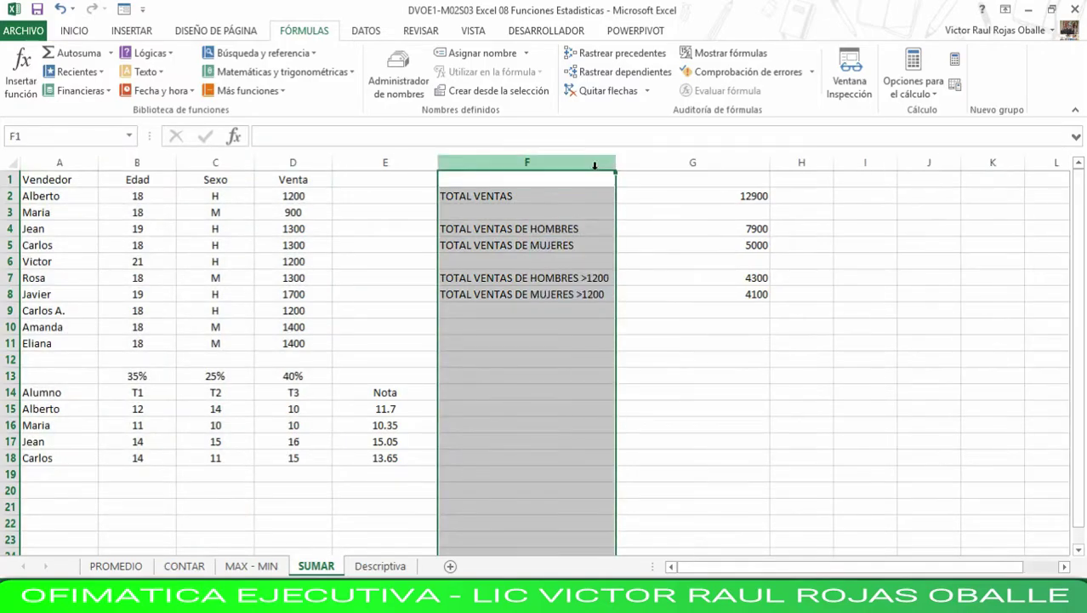
pyautogui.click(666, 160)
pyautogui.moveTo(772, 160); pyautogui.dragTo(689, 194)
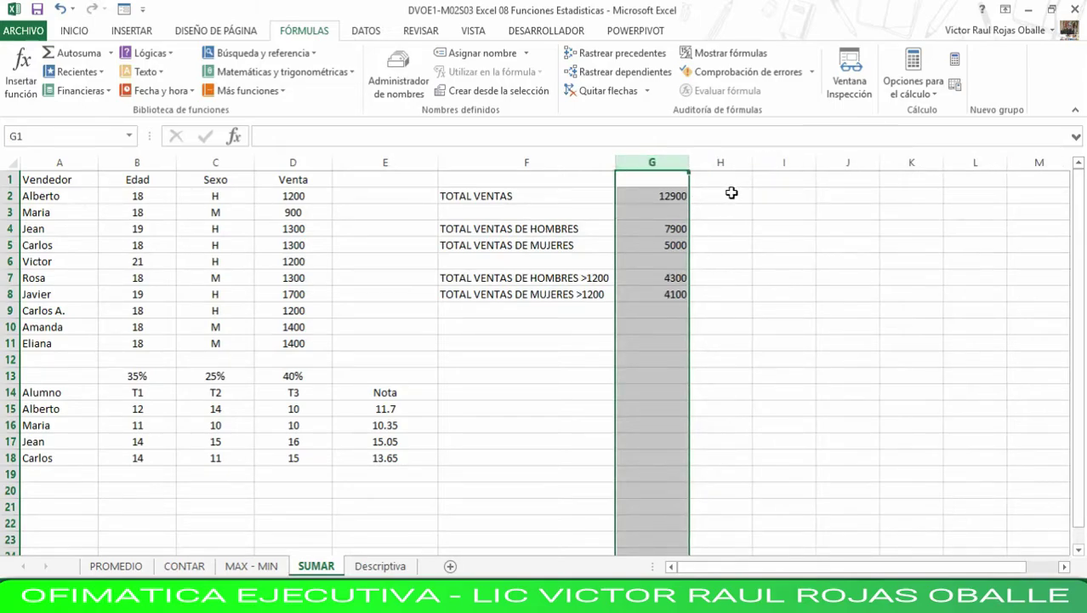
# - Insert a SUMA function in H2 that totals the sales in D2:D11
pyautogui.click(731, 193)
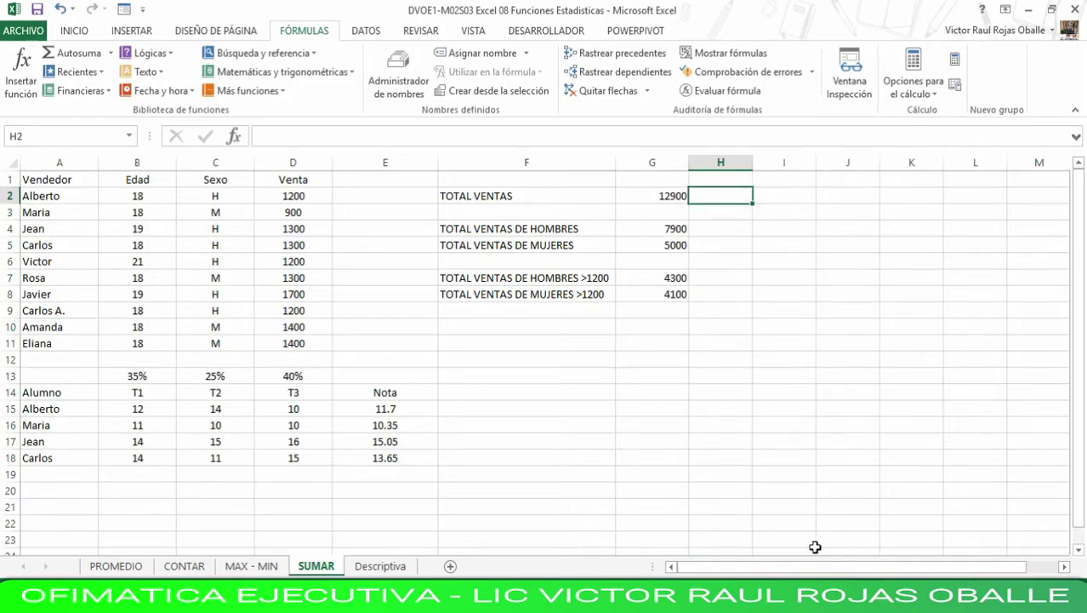
pyautogui.click(233, 136)
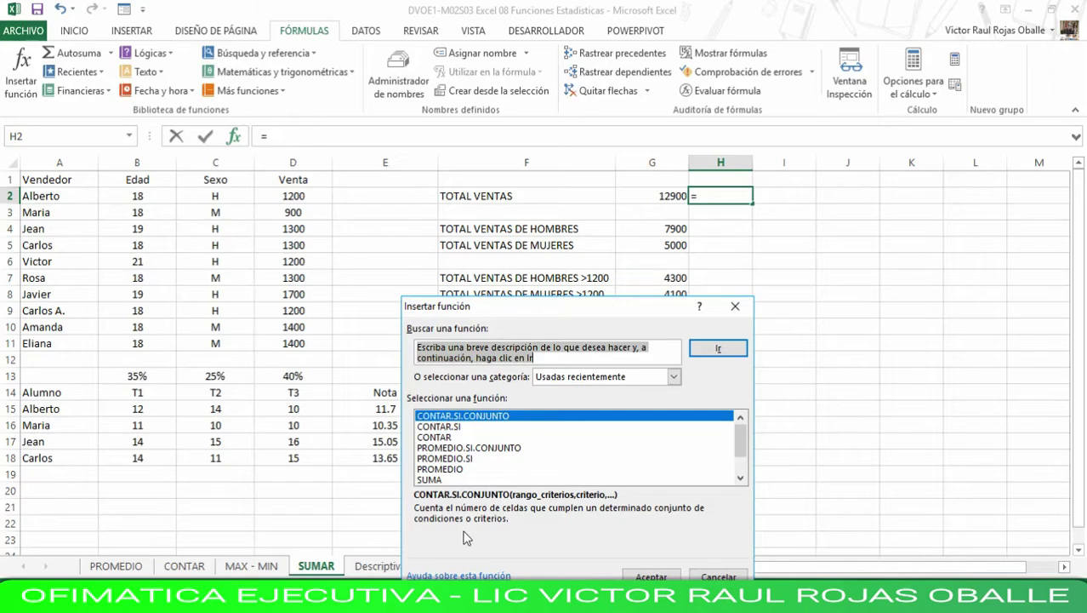
pyautogui.scroll(-1, 723, 449)
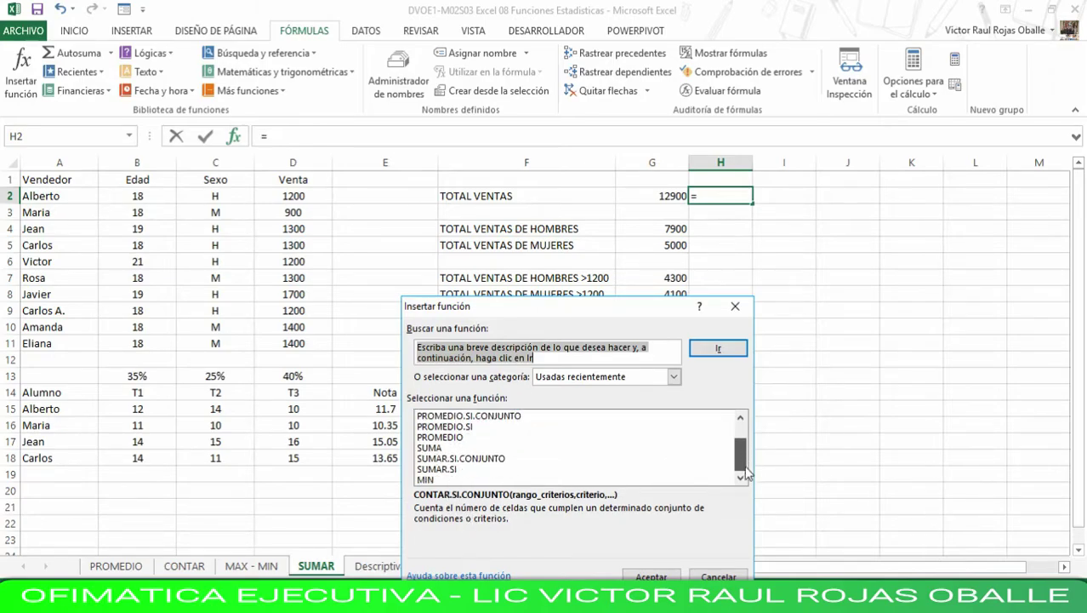
pyautogui.click(430, 449)
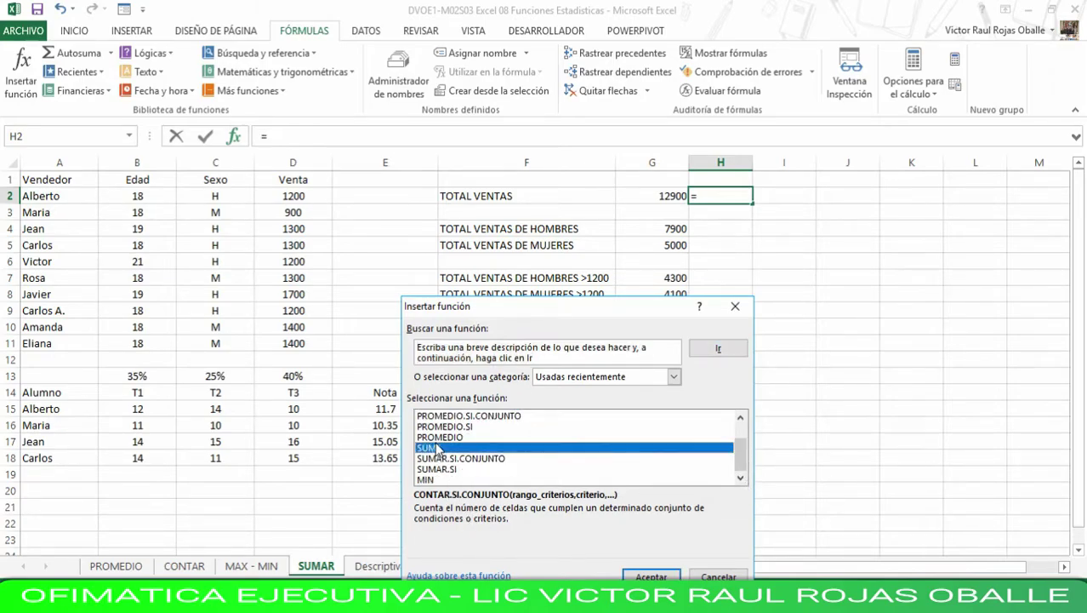
pyautogui.click(651, 576)
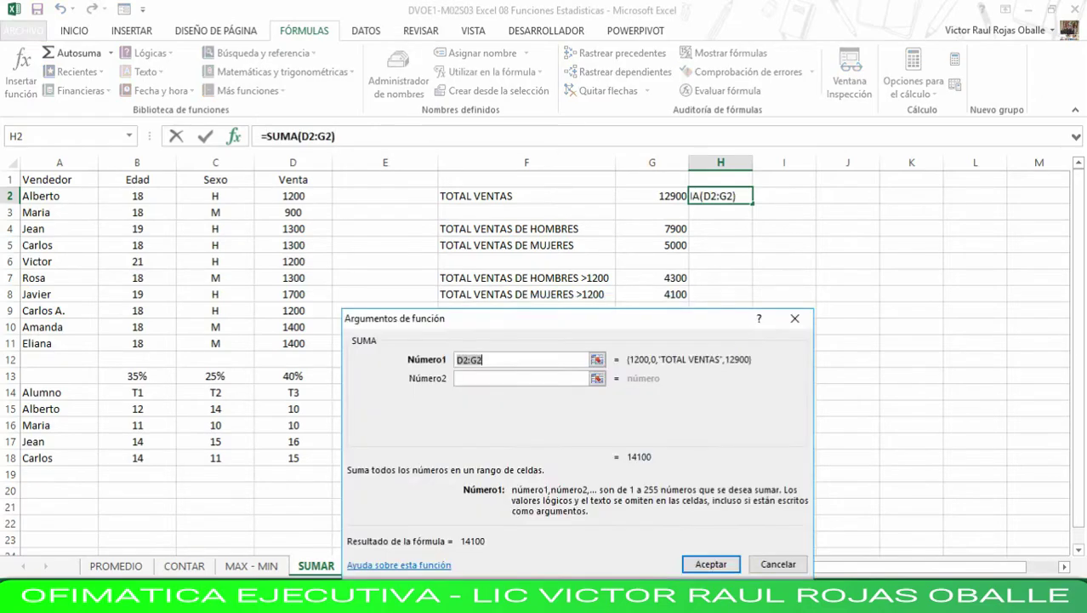
pyautogui.moveTo(307, 197); pyautogui.dragTo(300, 337)
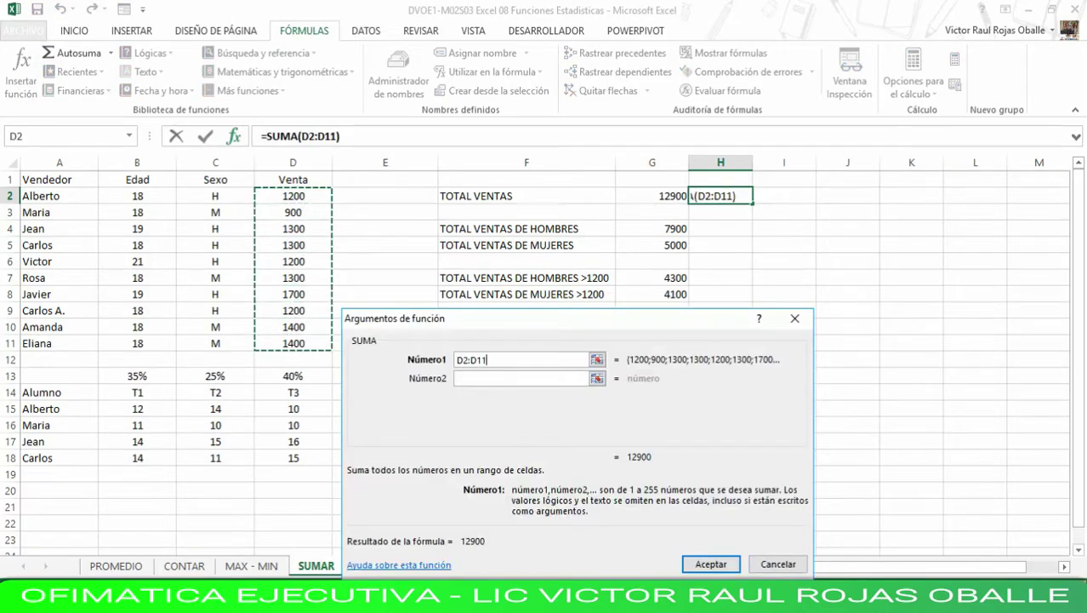
pyautogui.click(711, 564)
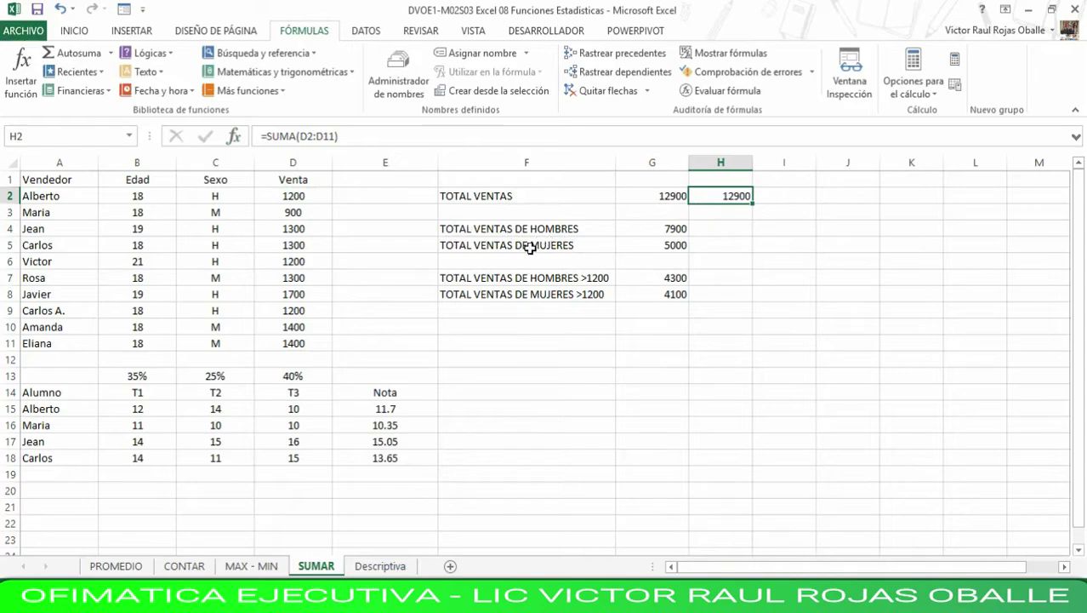
# - Insert a SUMAR.SI function in H4 for men's total sales, with range C2:C11, criterion "=H" and sum range D2:D11
pyautogui.click(674, 233)
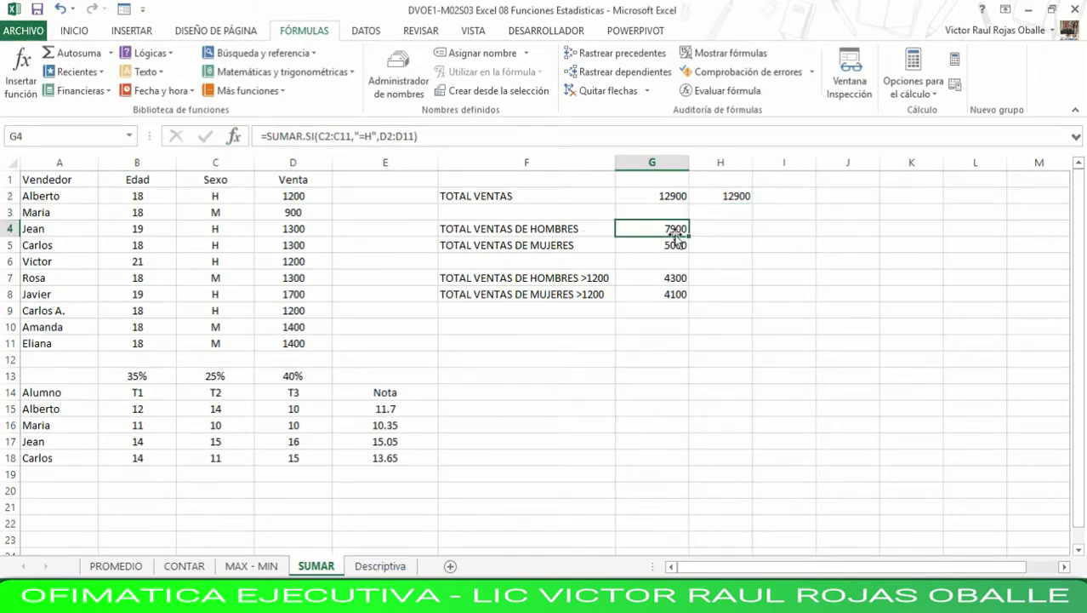
pyautogui.click(715, 230)
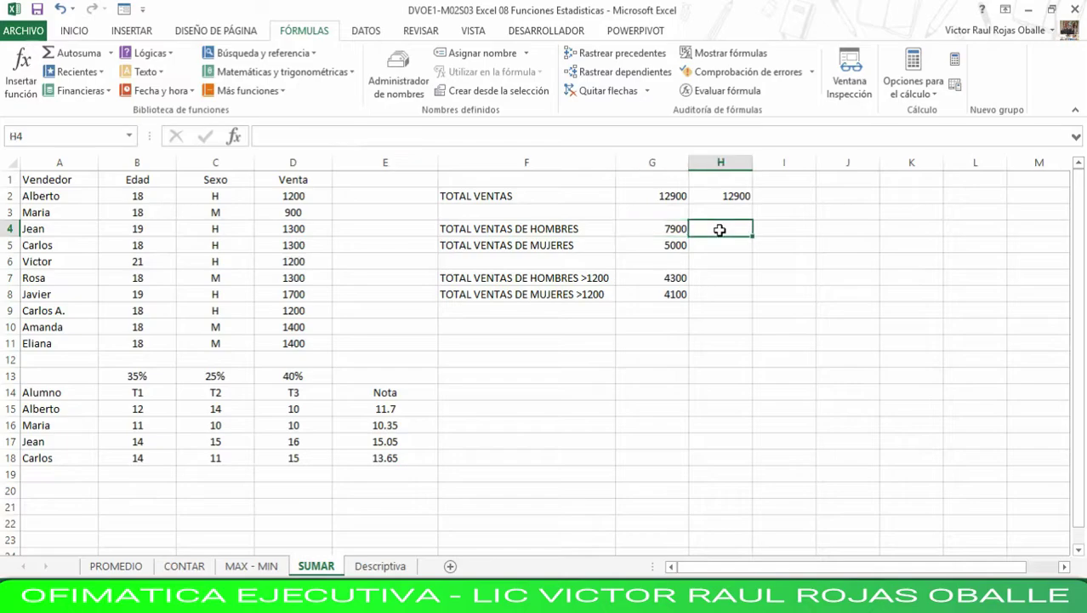
pyautogui.click(235, 139)
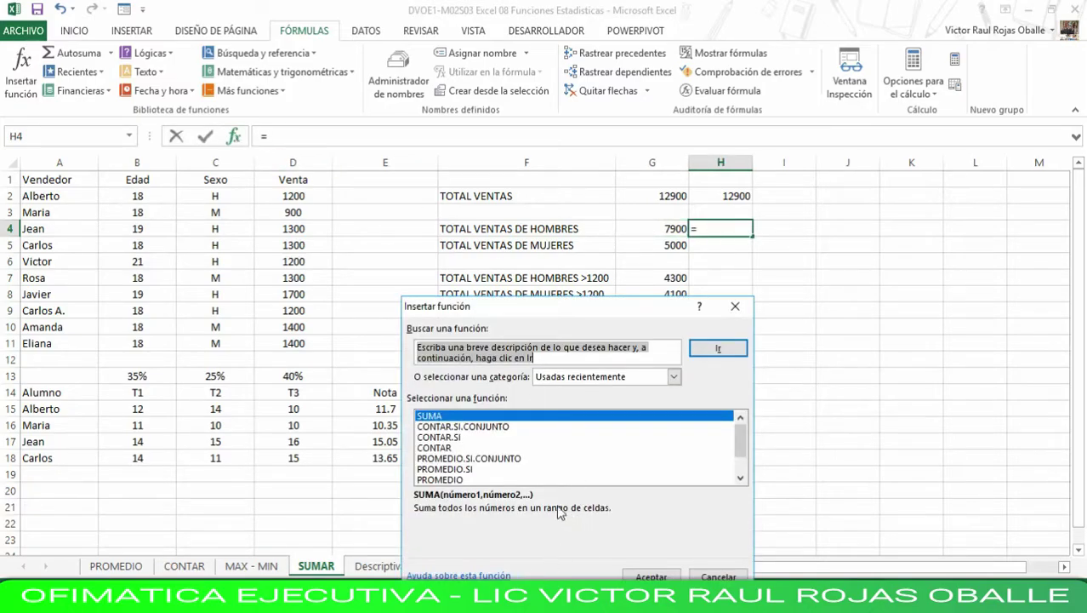
pyautogui.moveTo(742, 452); pyautogui.dragTo(740, 496)
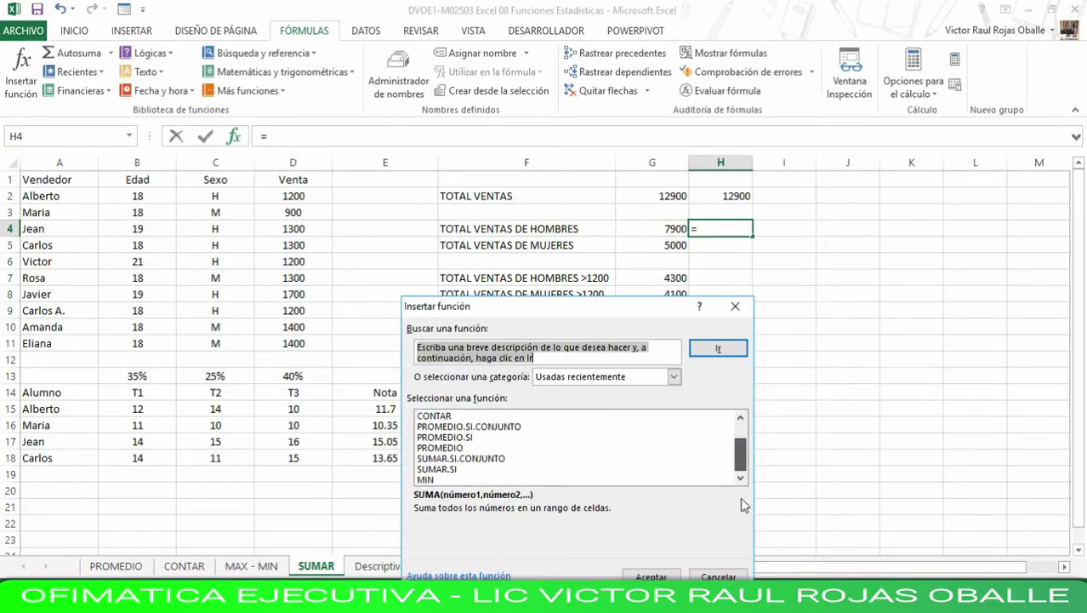
pyautogui.click(459, 468)
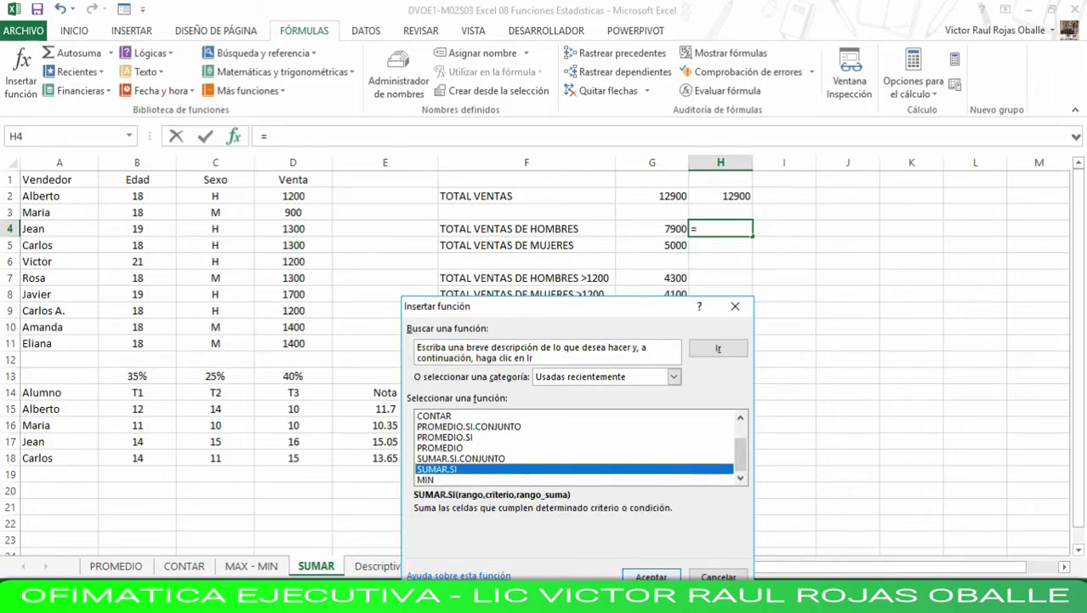
pyautogui.click(652, 580)
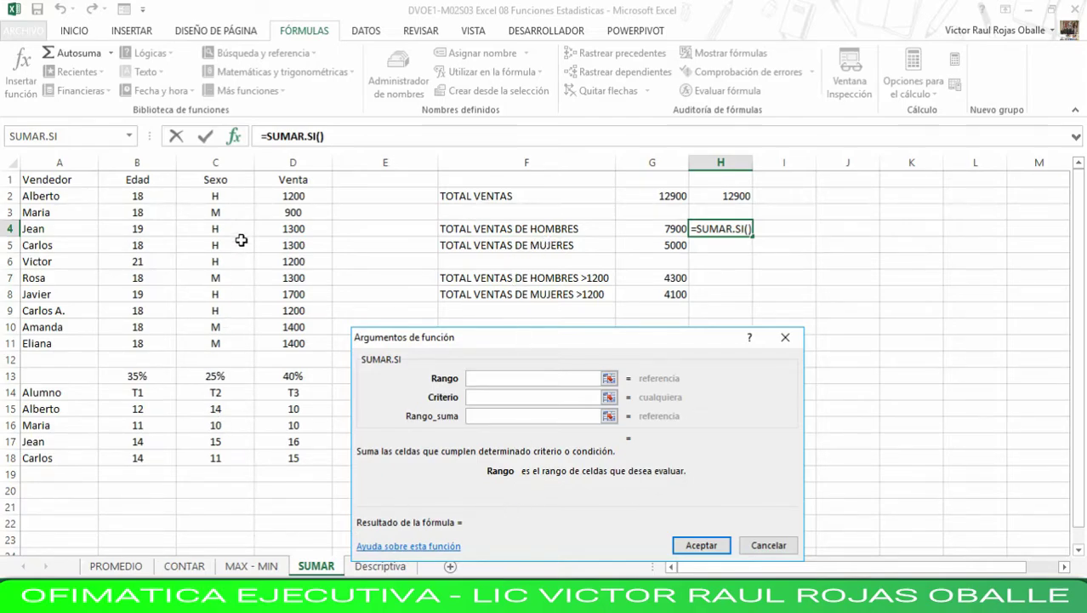
pyautogui.moveTo(229, 195); pyautogui.dragTo(210, 343)
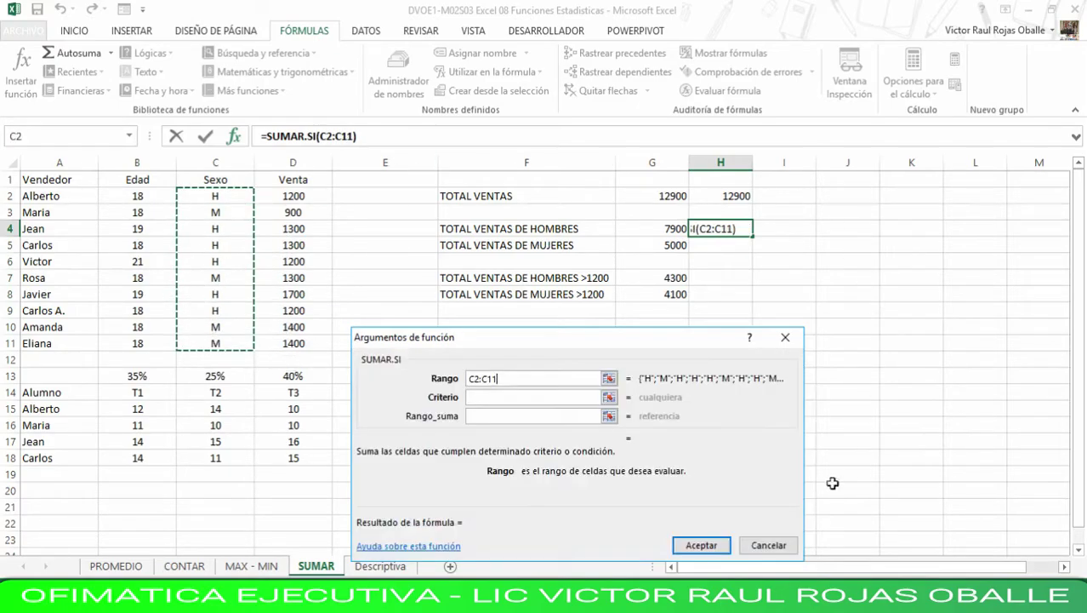
pyautogui.click(507, 398)
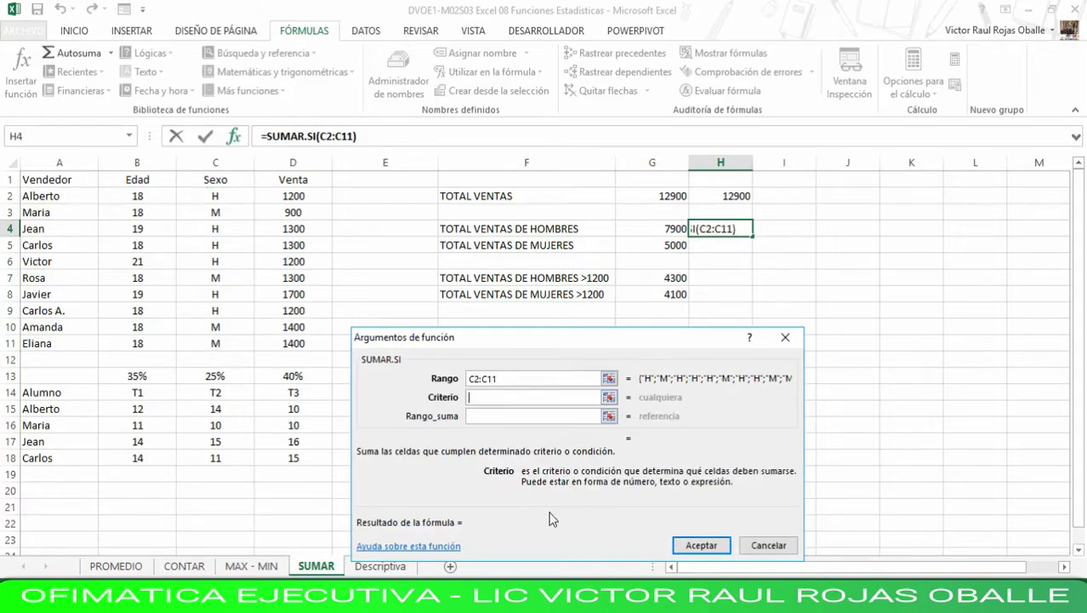
pyautogui.write('"=')
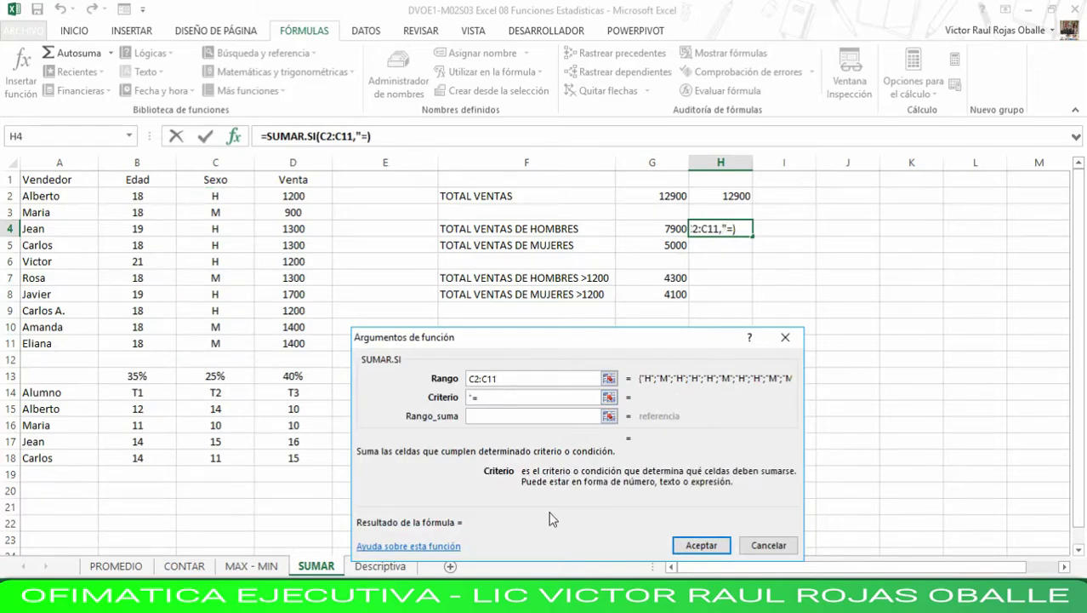
pyautogui.write('H"')
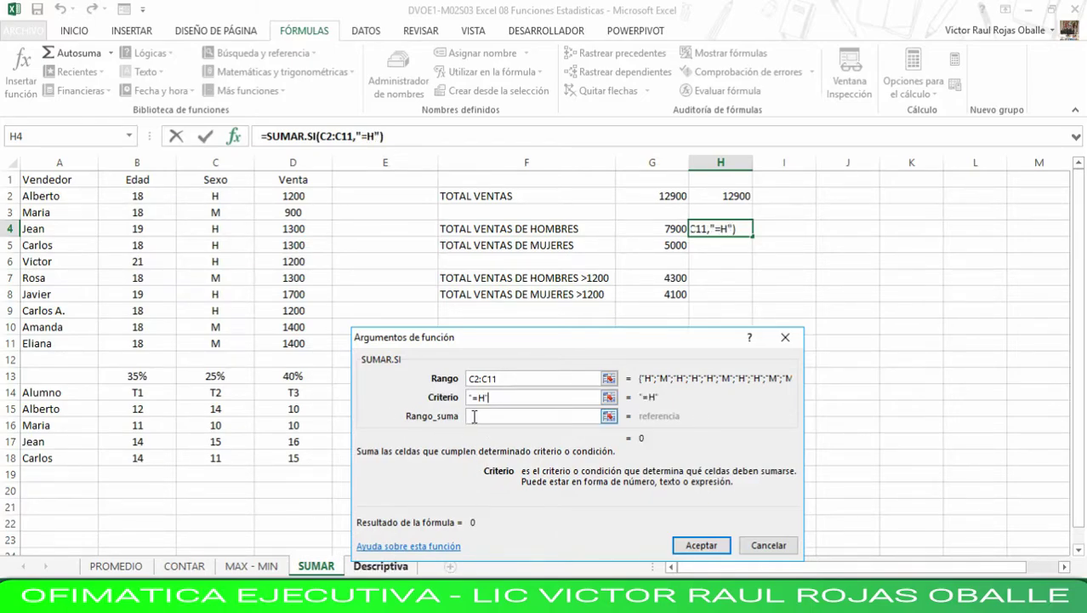
pyautogui.click(474, 416)
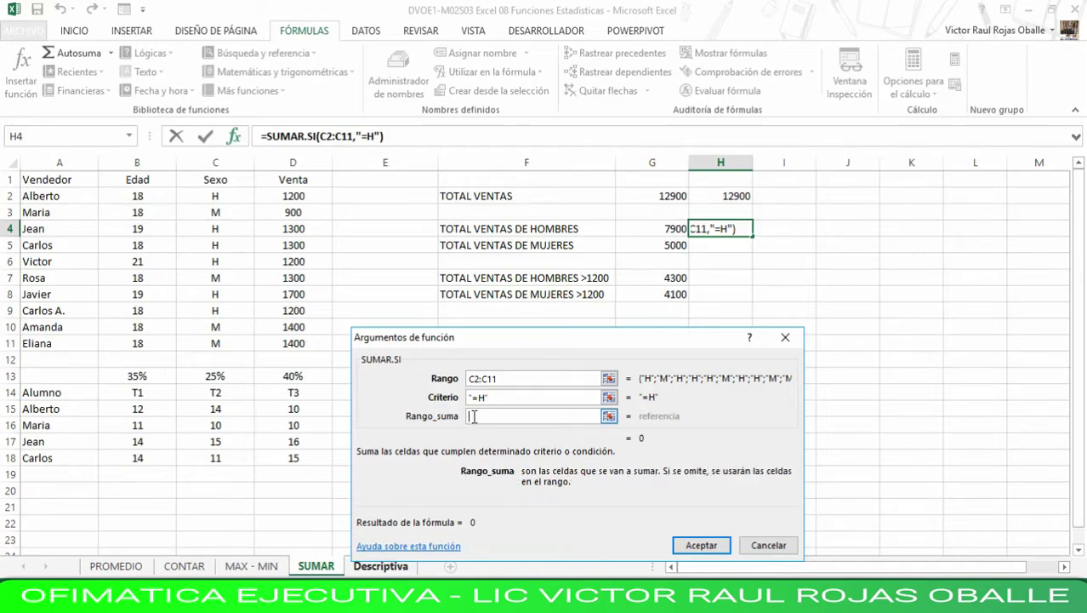
pyautogui.moveTo(313, 196); pyautogui.dragTo(296, 344)
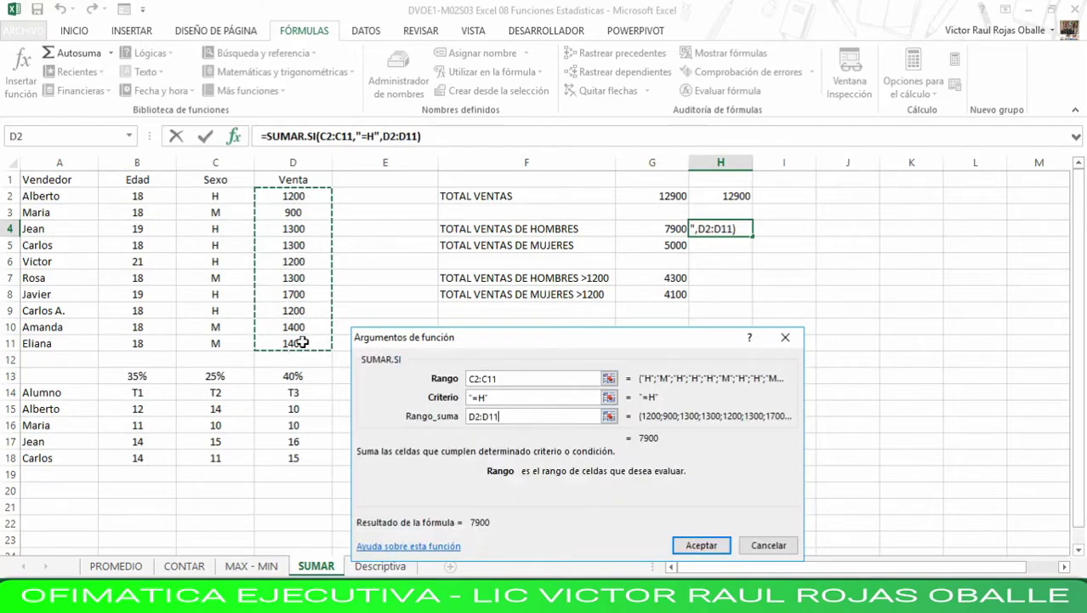
pyautogui.click(701, 544)
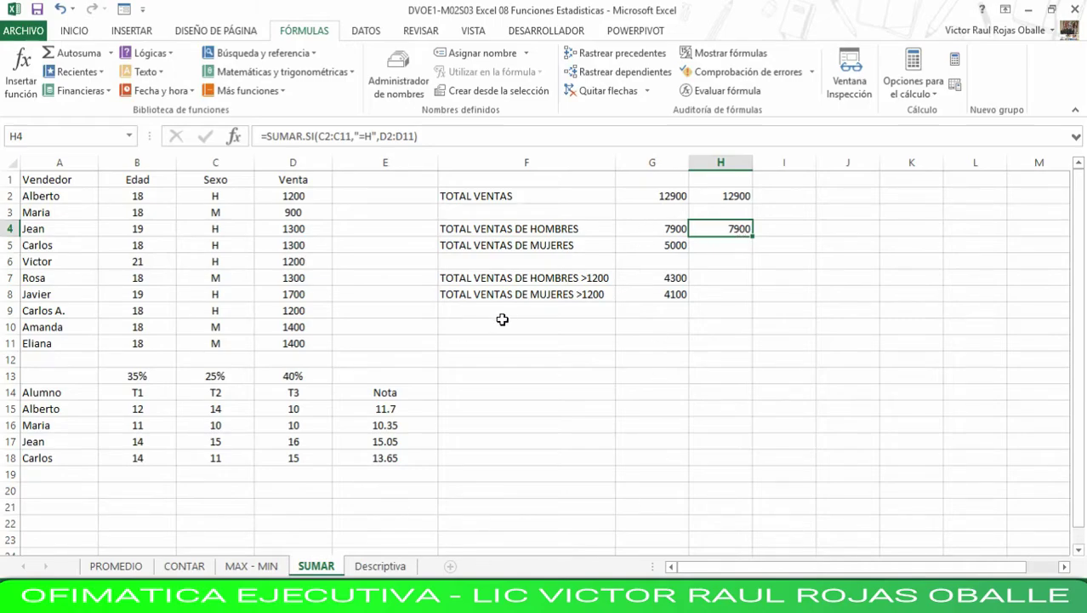
# - Insert a SUMAR.SI function in H5 for women's total sales, with range C2:C11 and criterion "=M"+D2:D11
pyautogui.click(742, 245)
pyautogui.click(234, 136)
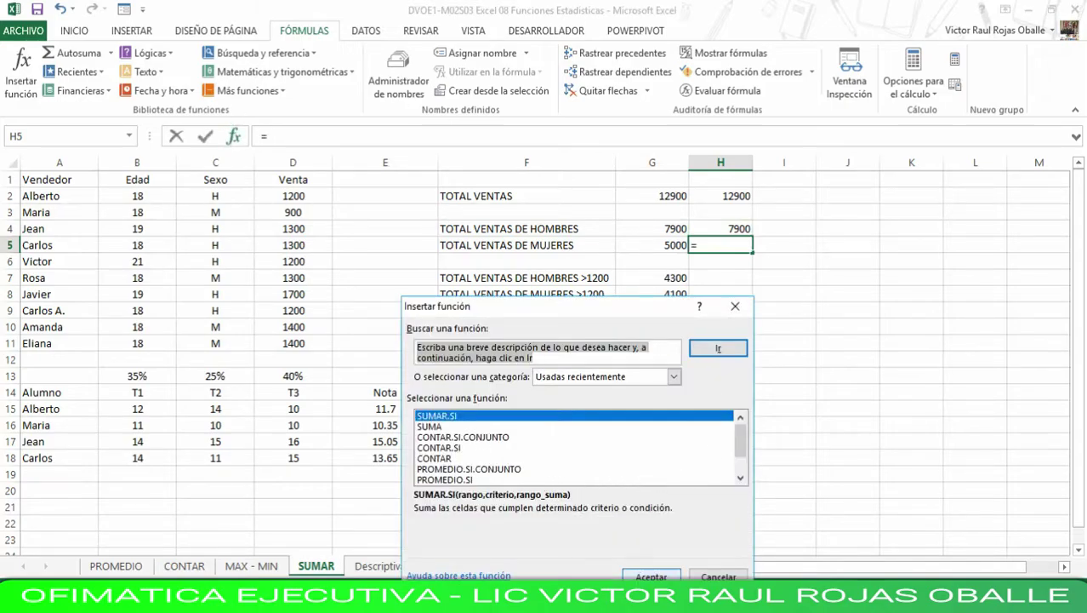
pyautogui.click(652, 576)
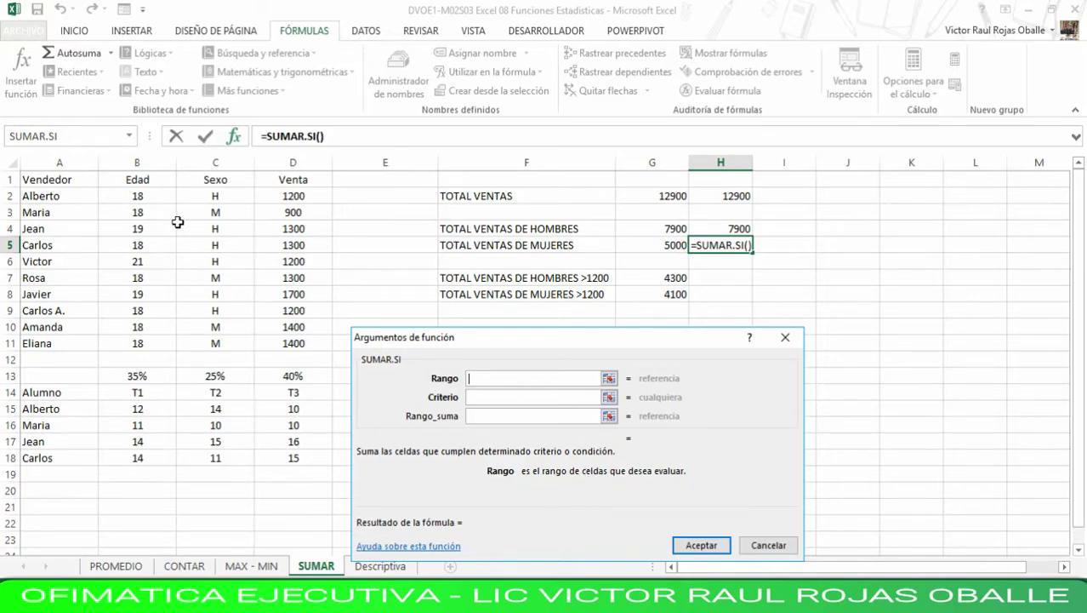
pyautogui.click(218, 197)
pyautogui.moveTo(217, 197); pyautogui.dragTo(221, 342)
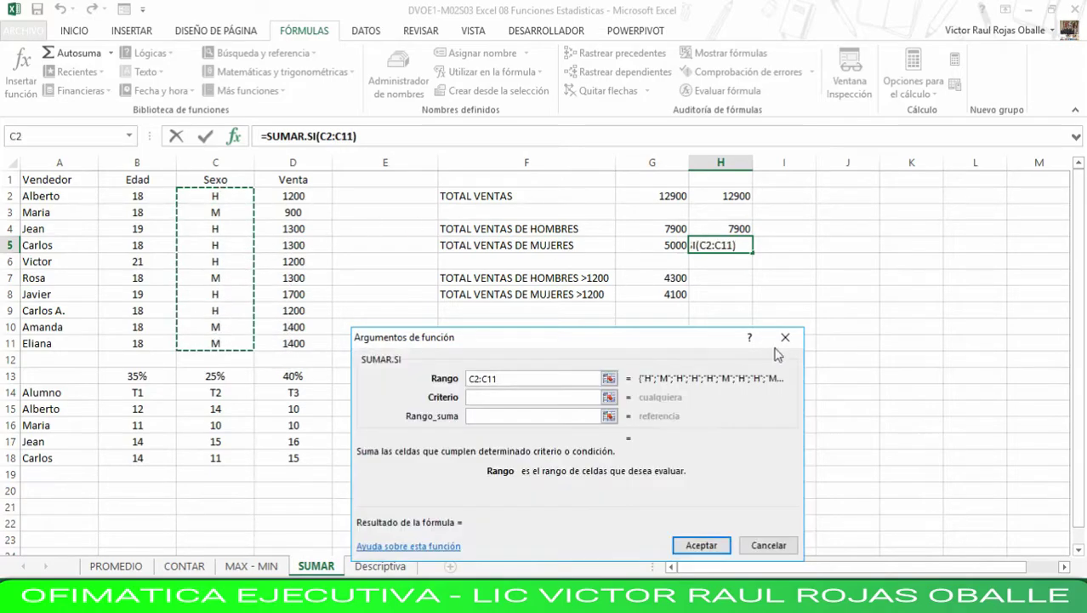
pyautogui.click(481, 396)
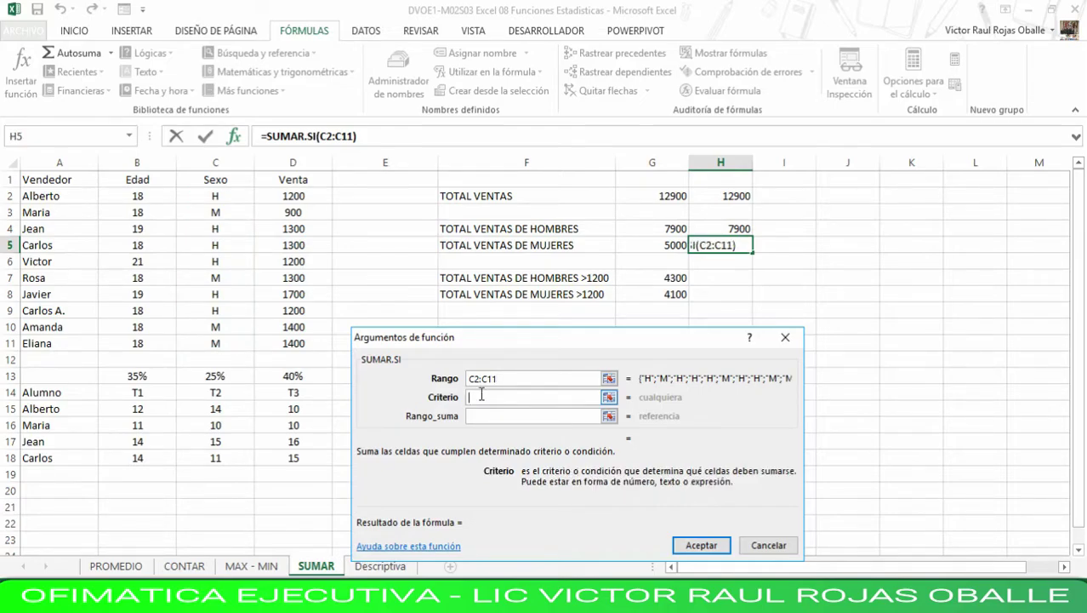
pyautogui.write('"=M')
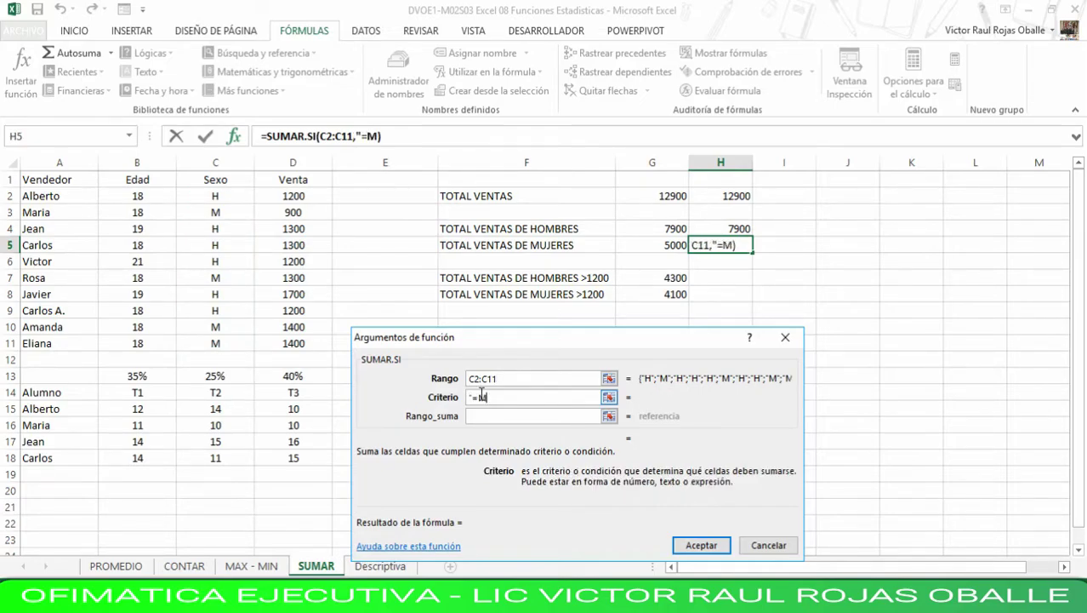
pyautogui.write('"')
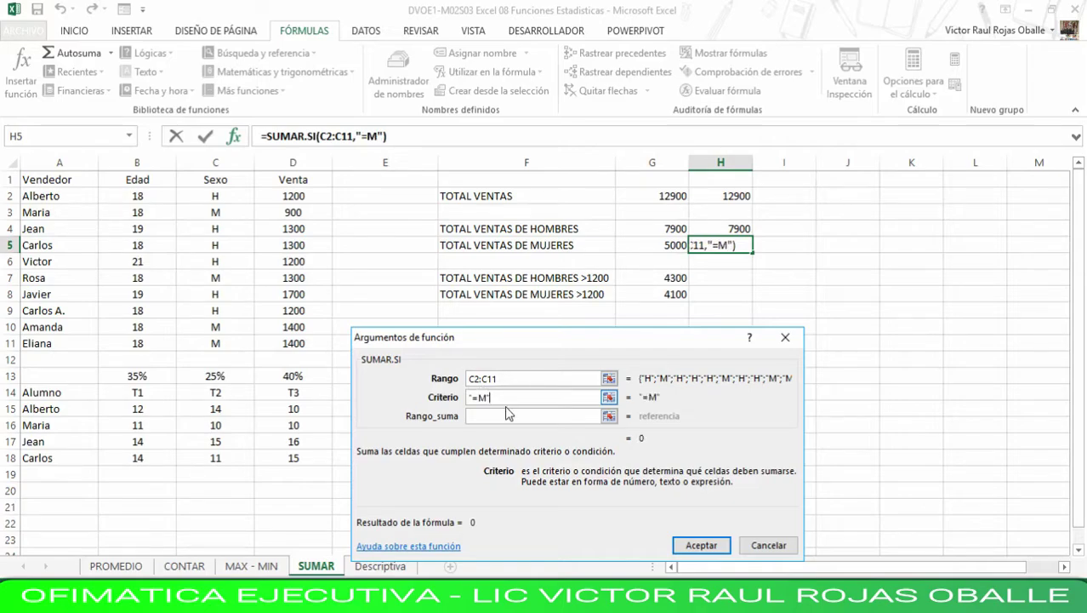
pyautogui.write('+')
pyautogui.moveTo(317, 195); pyautogui.dragTo(317, 343)
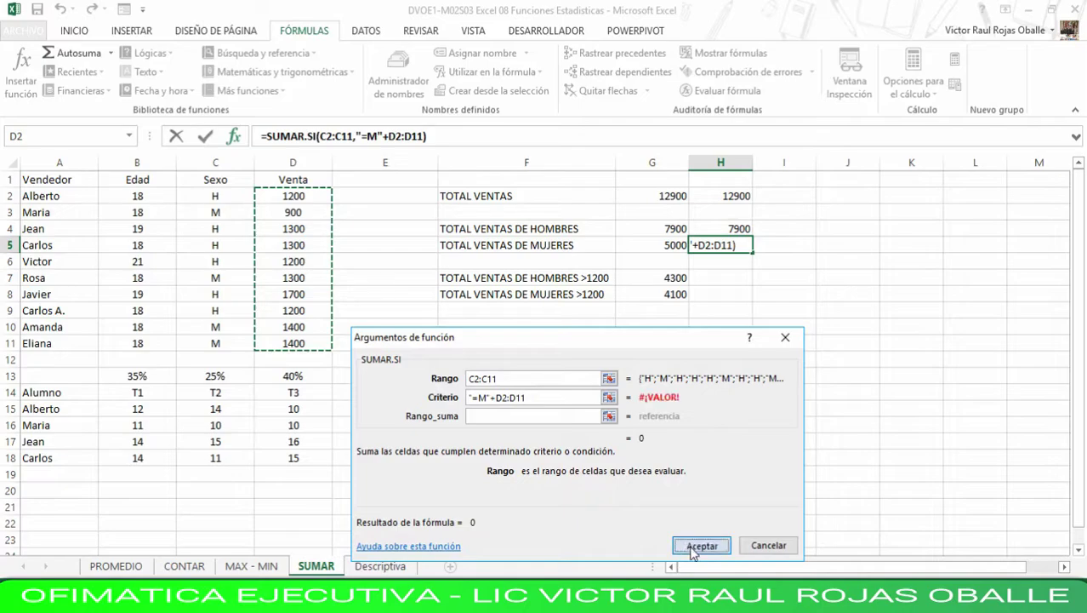
pyautogui.click(700, 545)
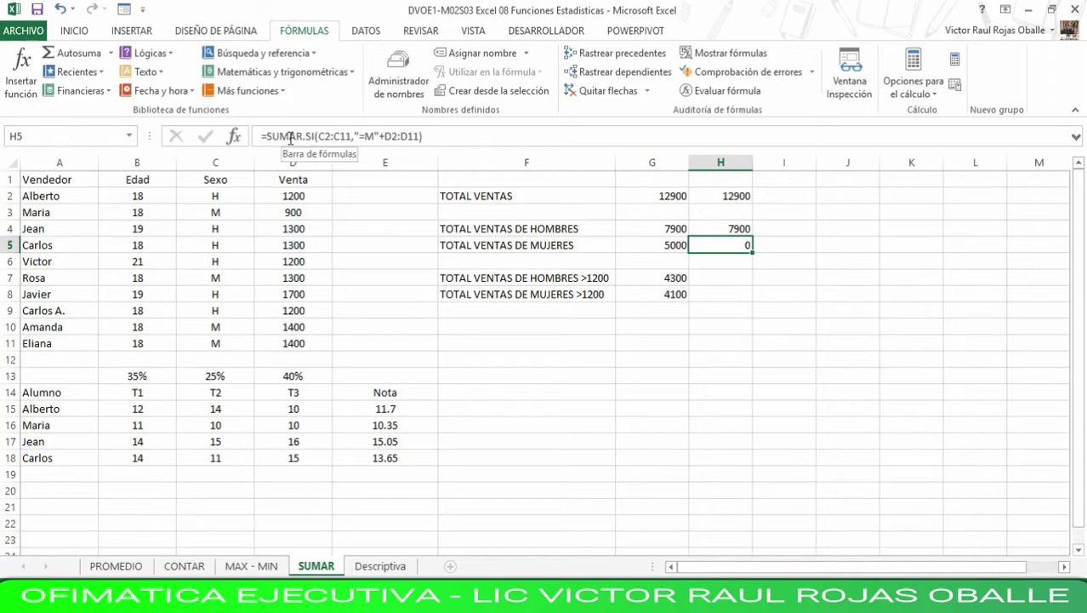
# - Replace the plus sign before D2:D11 in H5's formula with a comma, making D2:D11 the sum range
pyautogui.click(384, 139)
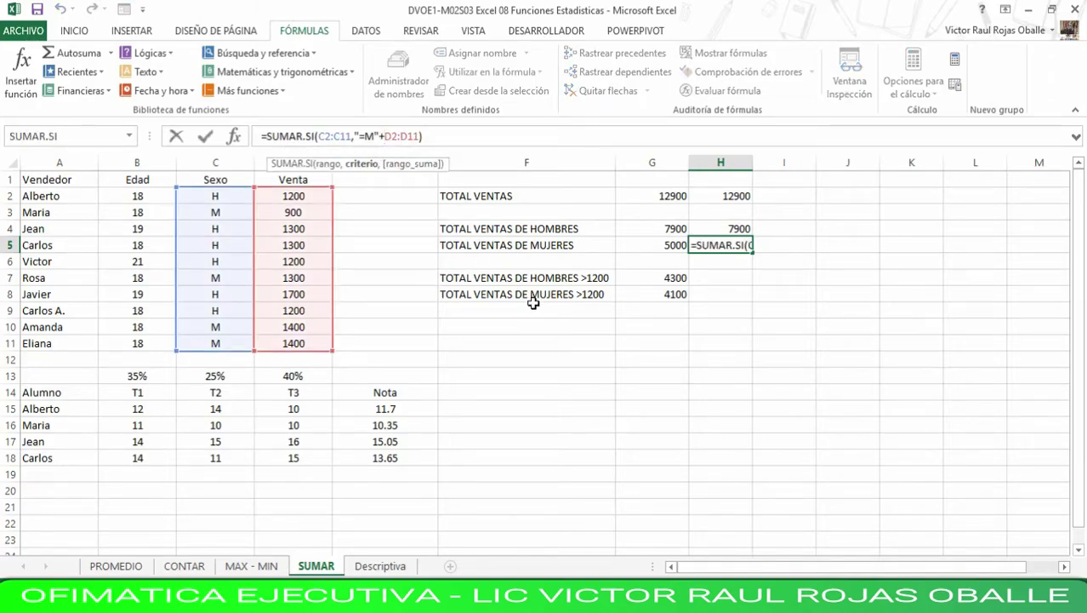
pyautogui.press('BackSpace')
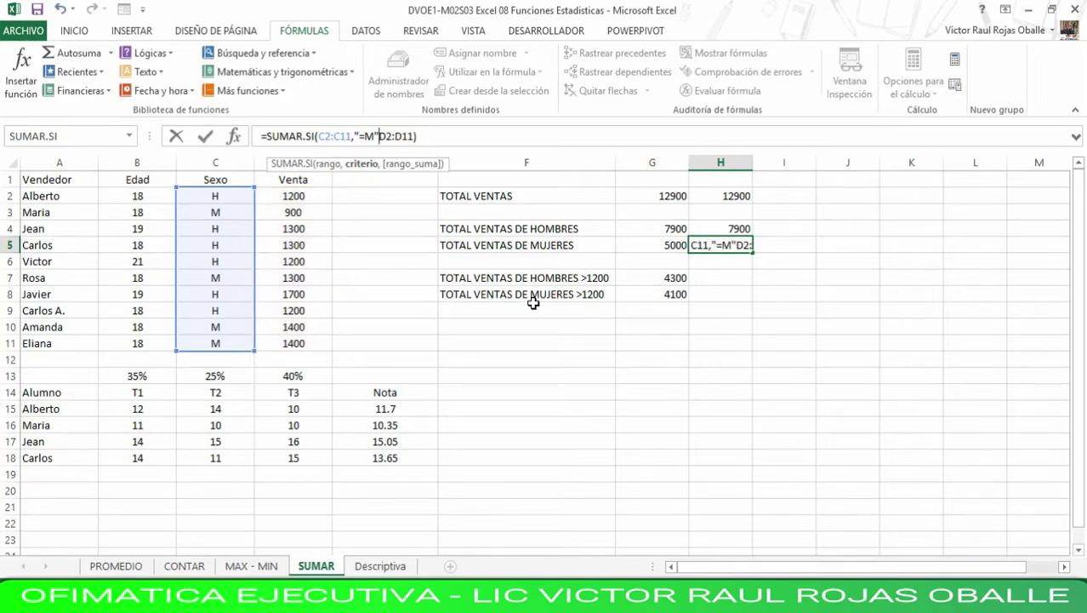
pyautogui.write(',')
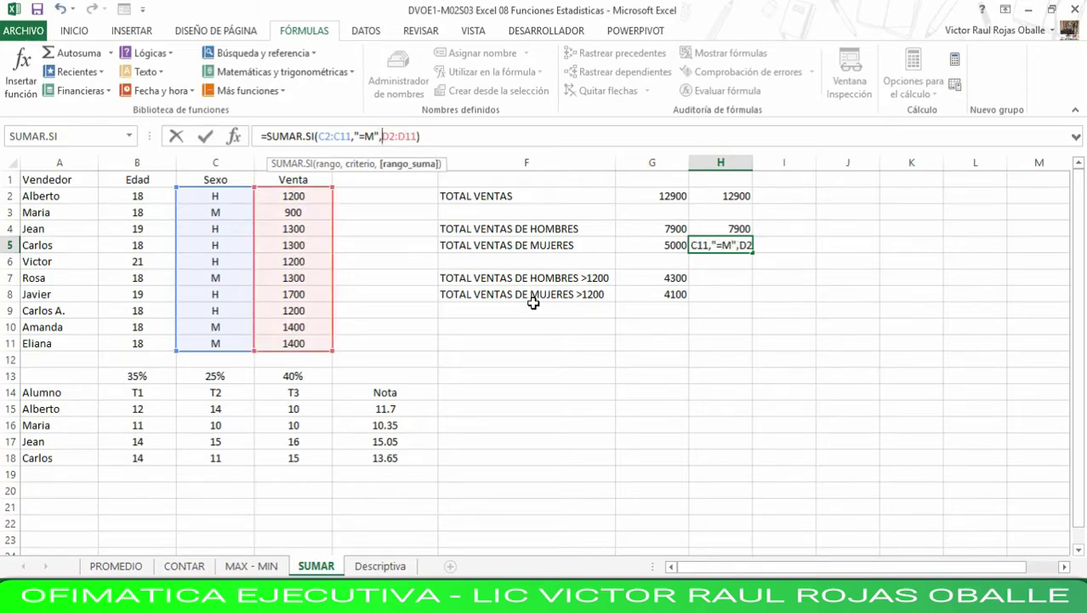
pyautogui.press('Return')
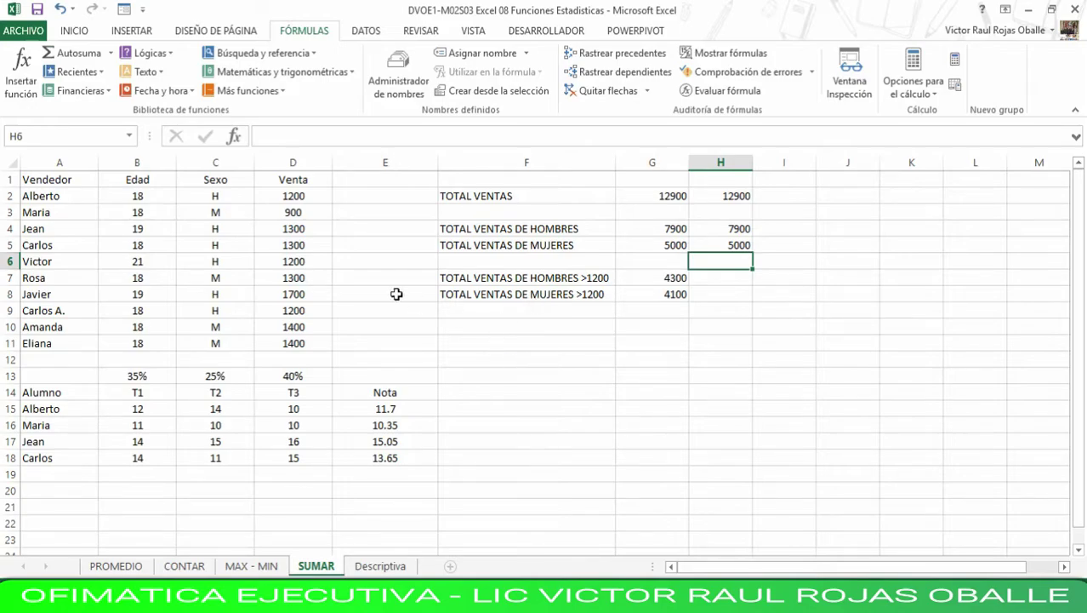
# - Start a SUMAR.SI.CONJUNTO function in H7 with sum range D2:D11, first criteria range C2:C11 and criterion "=H"
pyautogui.click(722, 280)
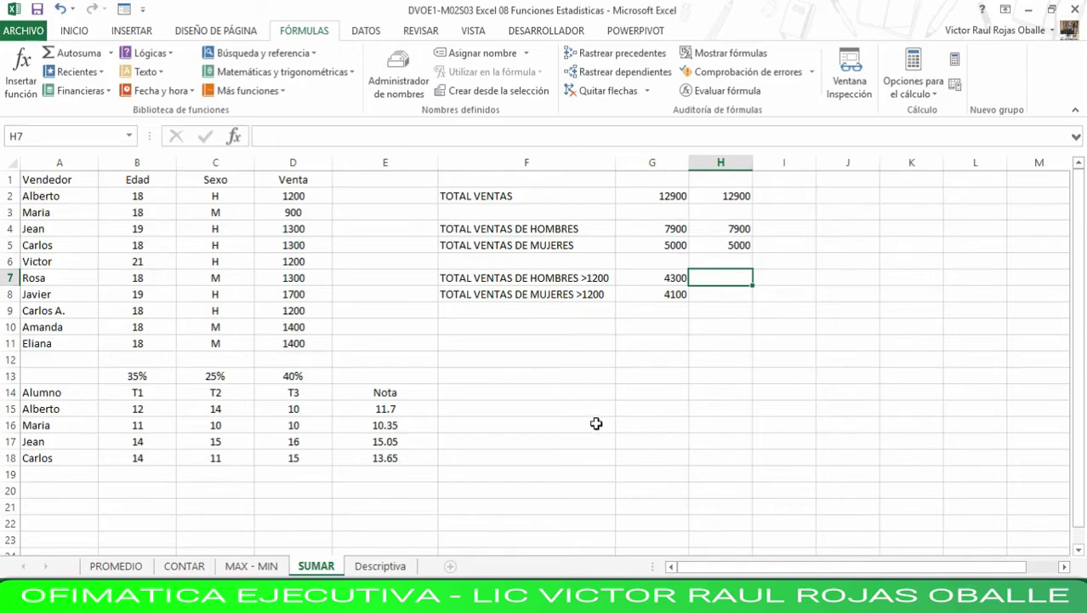
pyautogui.click(235, 138)
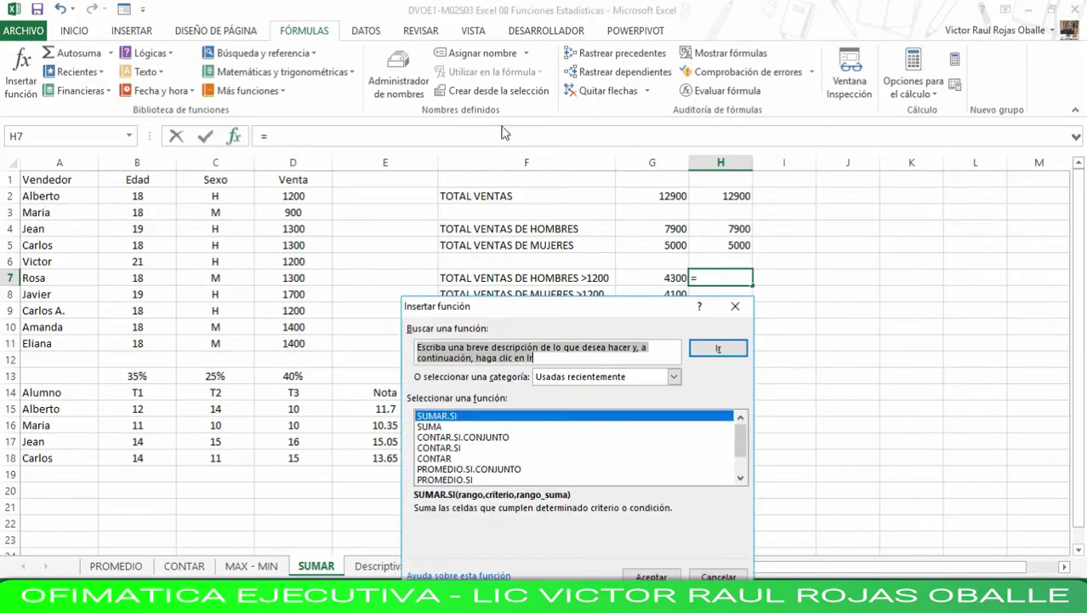
pyautogui.scroll(-1, 740, 447)
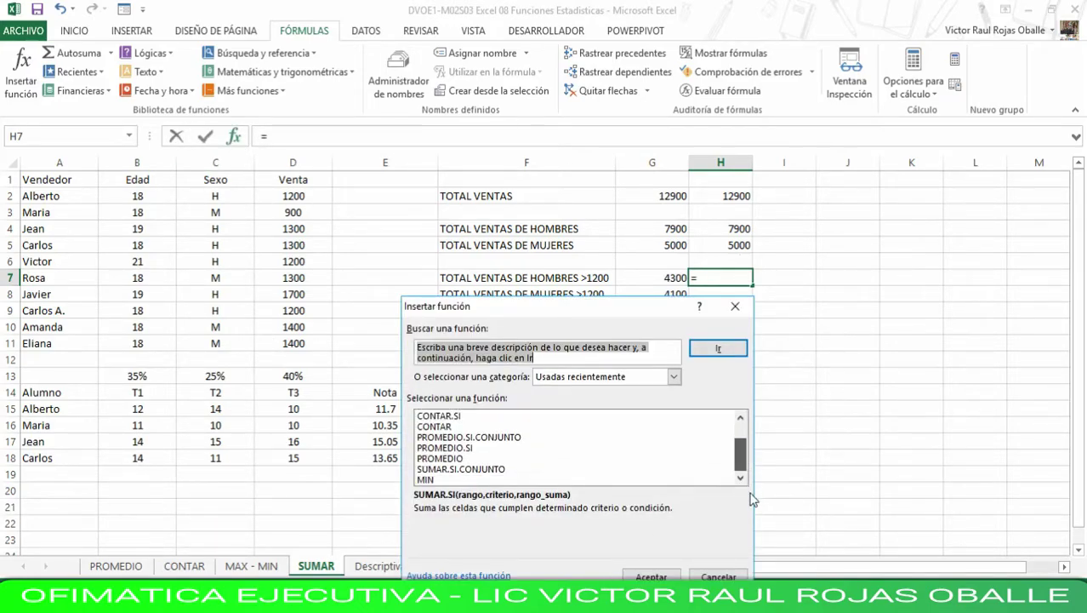
pyautogui.click(483, 470)
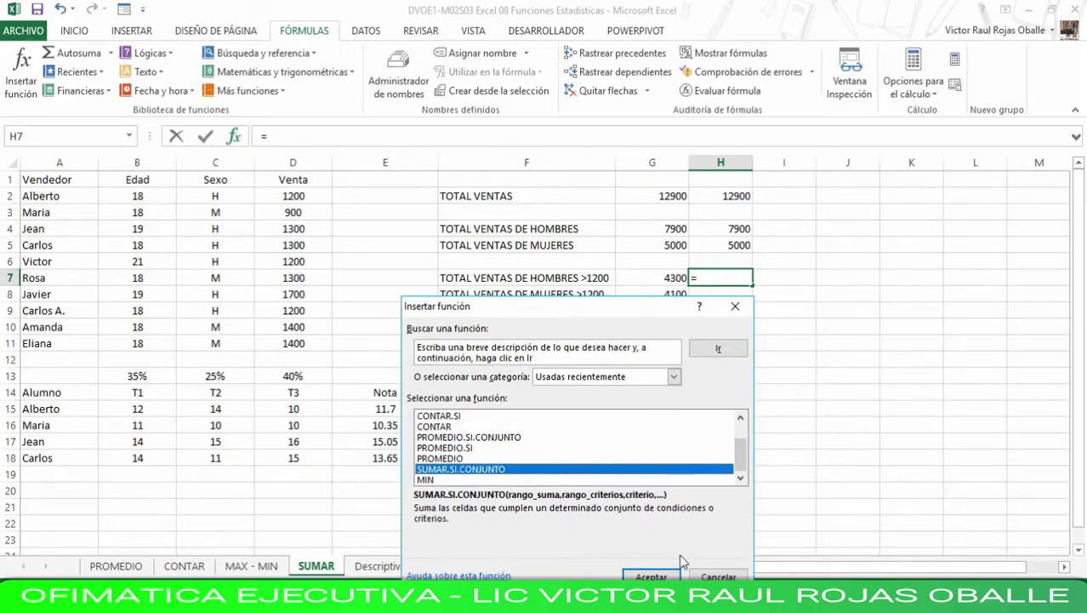
pyautogui.click(652, 576)
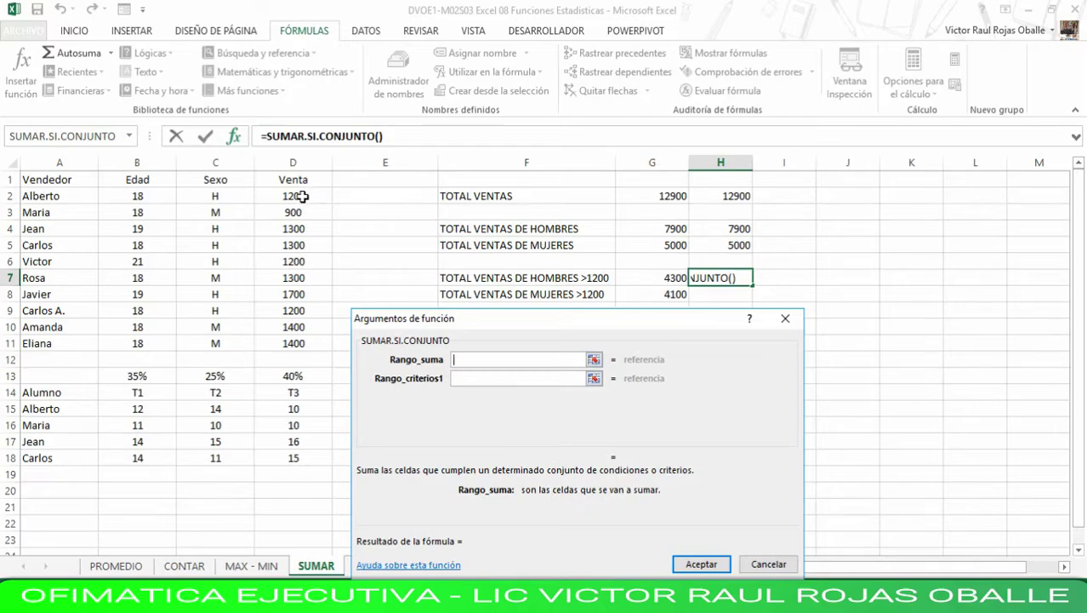
pyautogui.moveTo(302, 195); pyautogui.dragTo(293, 343)
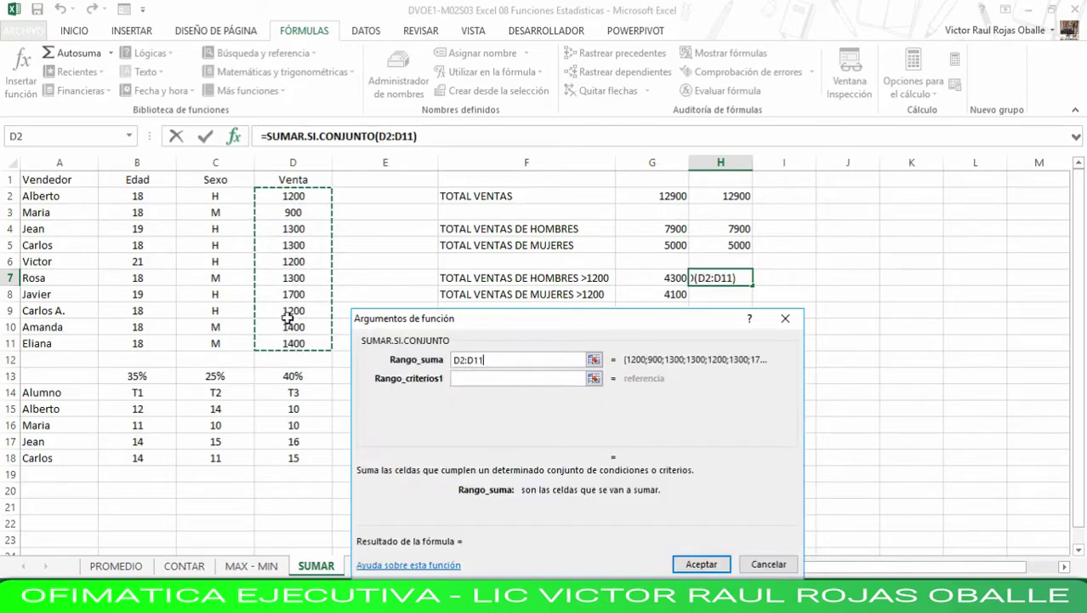
pyautogui.click(473, 379)
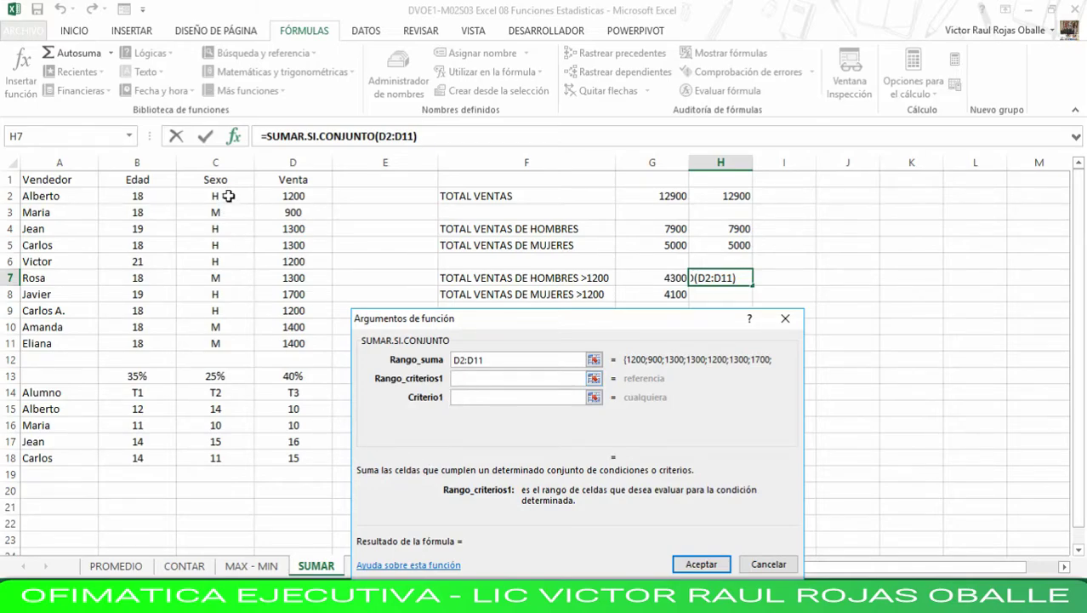
pyautogui.moveTo(228, 195); pyautogui.dragTo(223, 343)
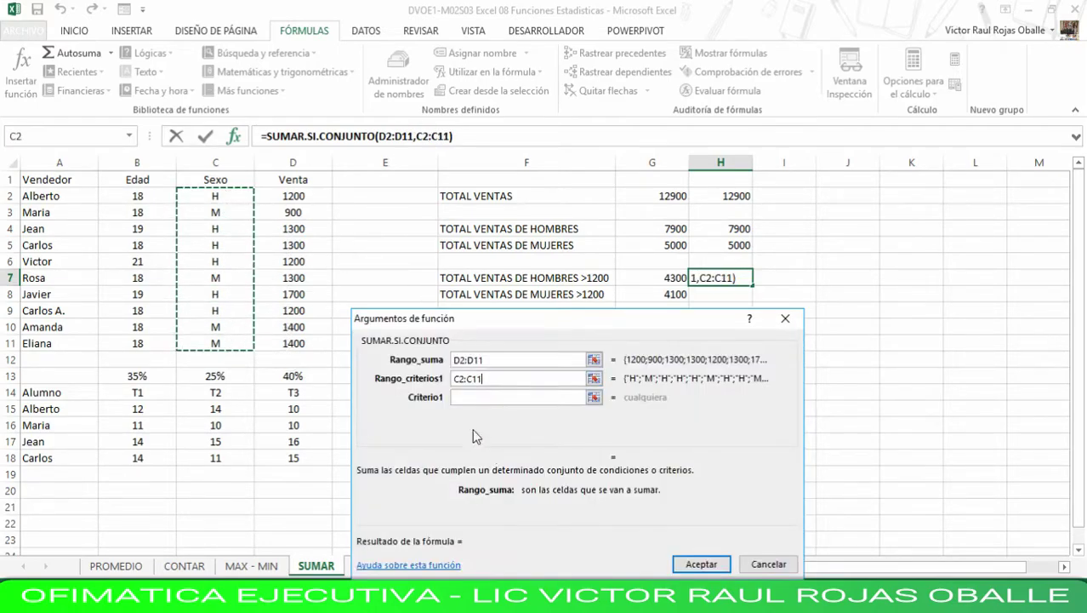
pyautogui.click(457, 397)
pyautogui.click(457, 398)
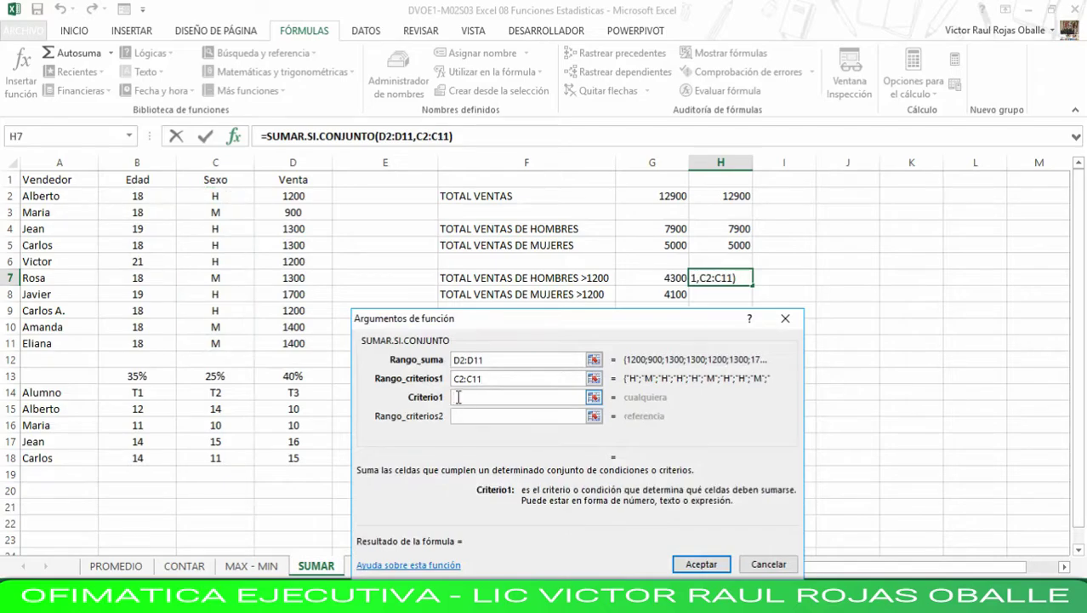
pyautogui.write('"')
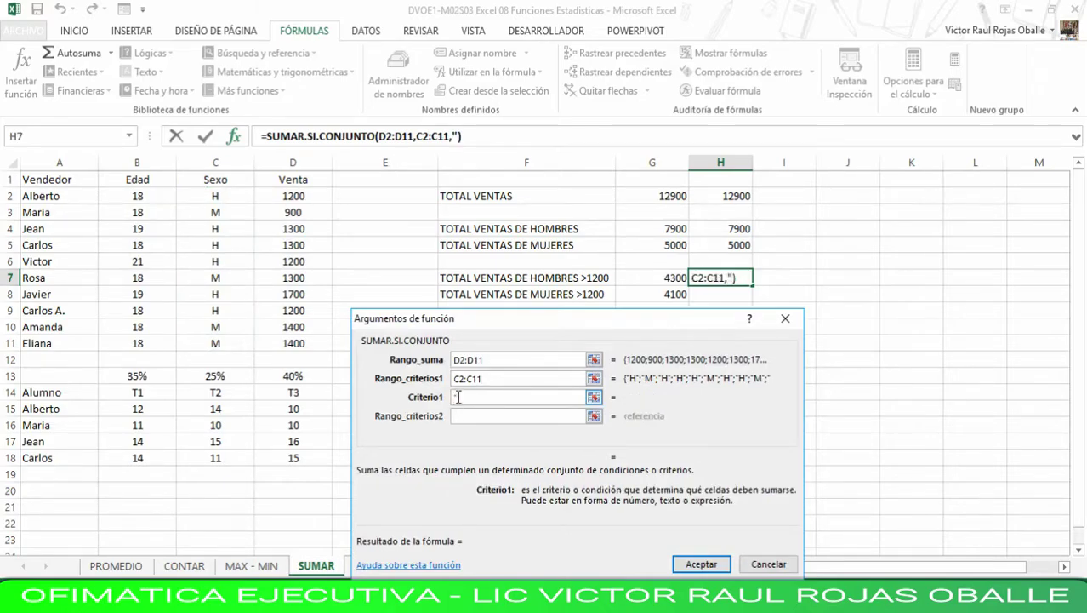
pyautogui.write('=H"')
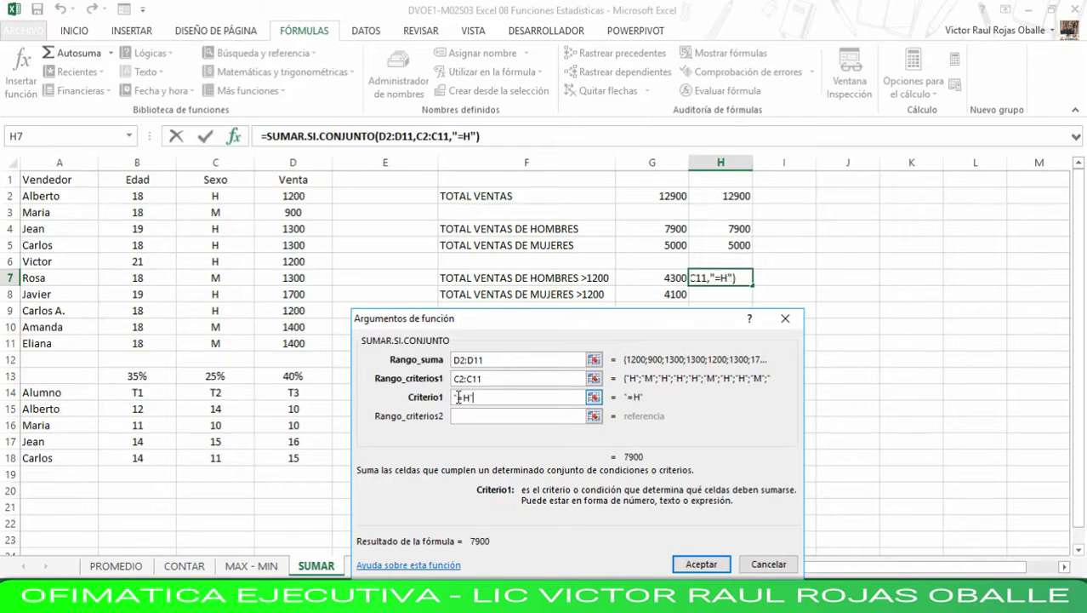
# - Add D2:D11 as the second criteria range with criterion ">1200" and complete the function in H7
pyautogui.click(495, 417)
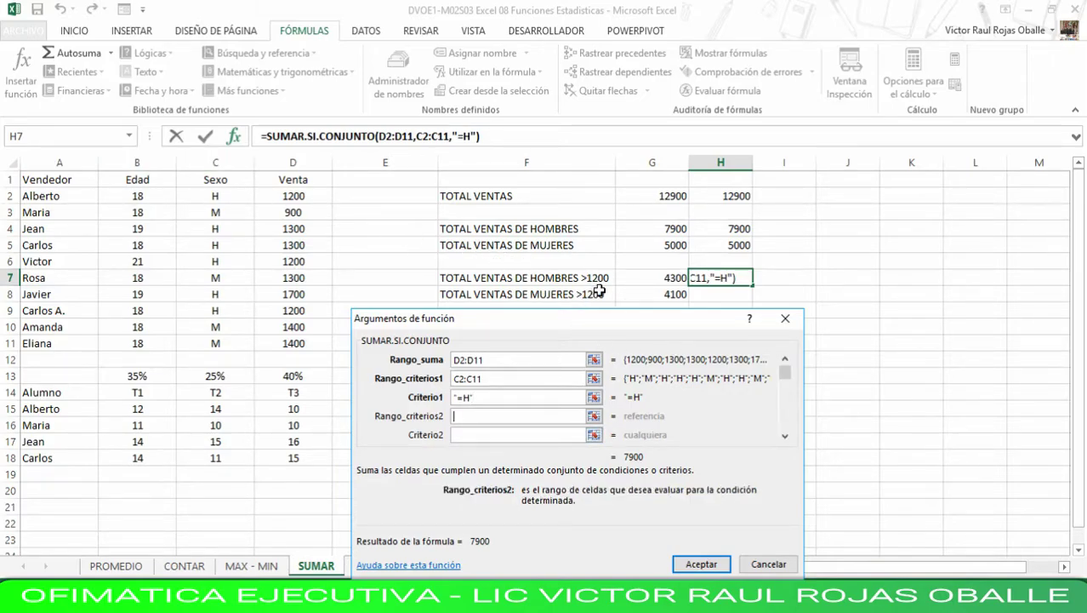
pyautogui.click(323, 200)
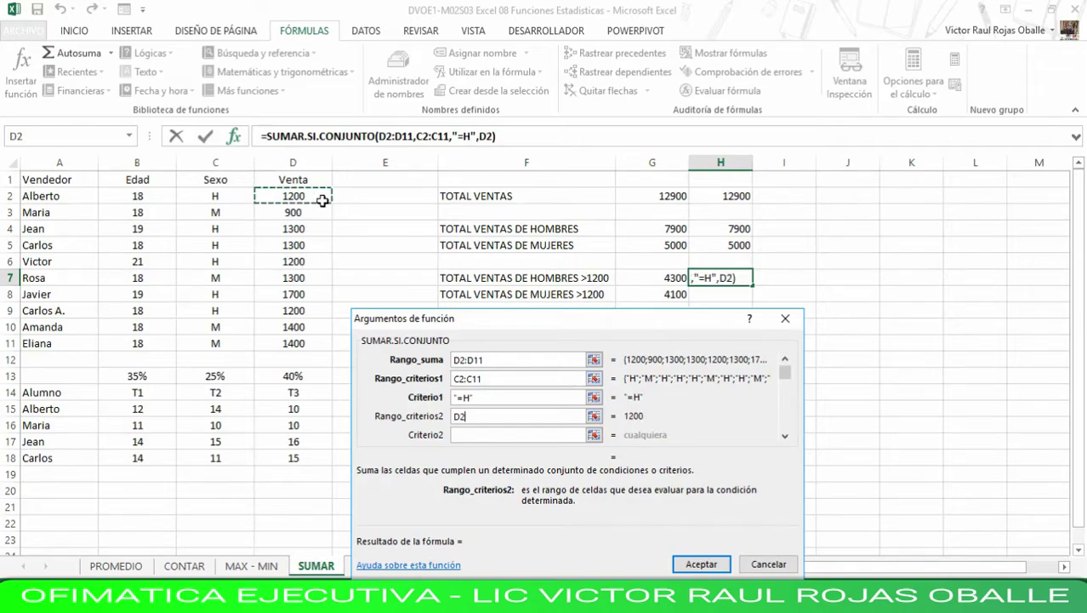
pyautogui.moveTo(322, 200); pyautogui.dragTo(311, 342)
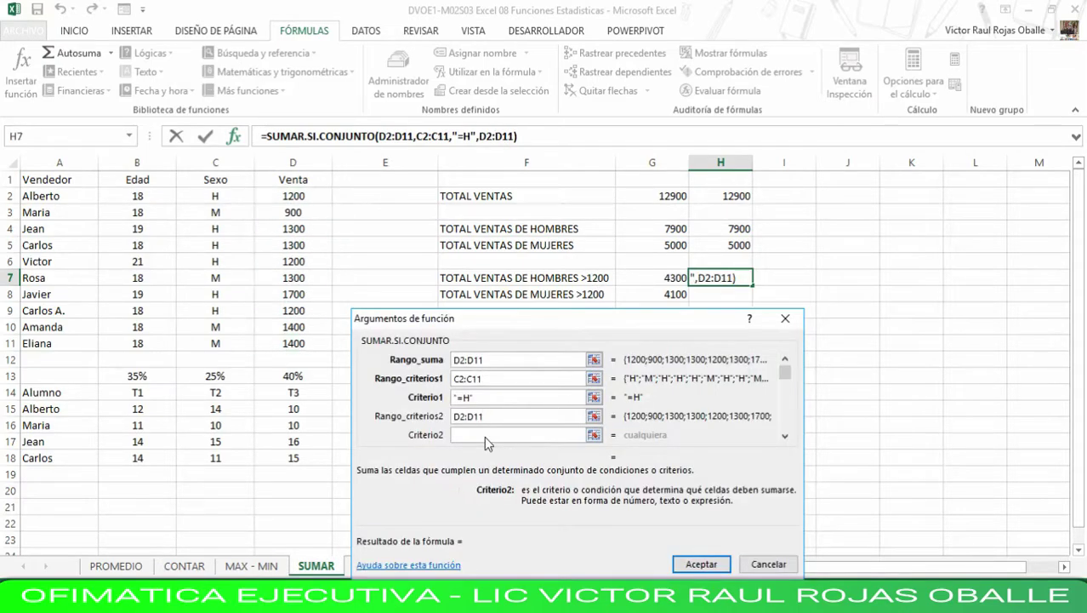
pyautogui.click(486, 436)
pyautogui.write('"')
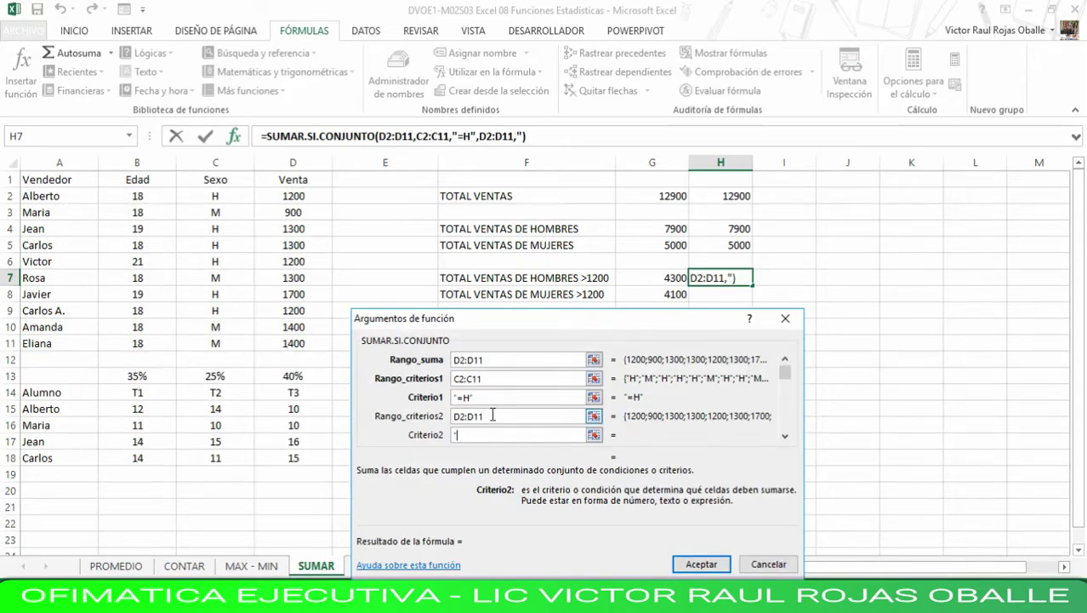
pyautogui.write('>12')
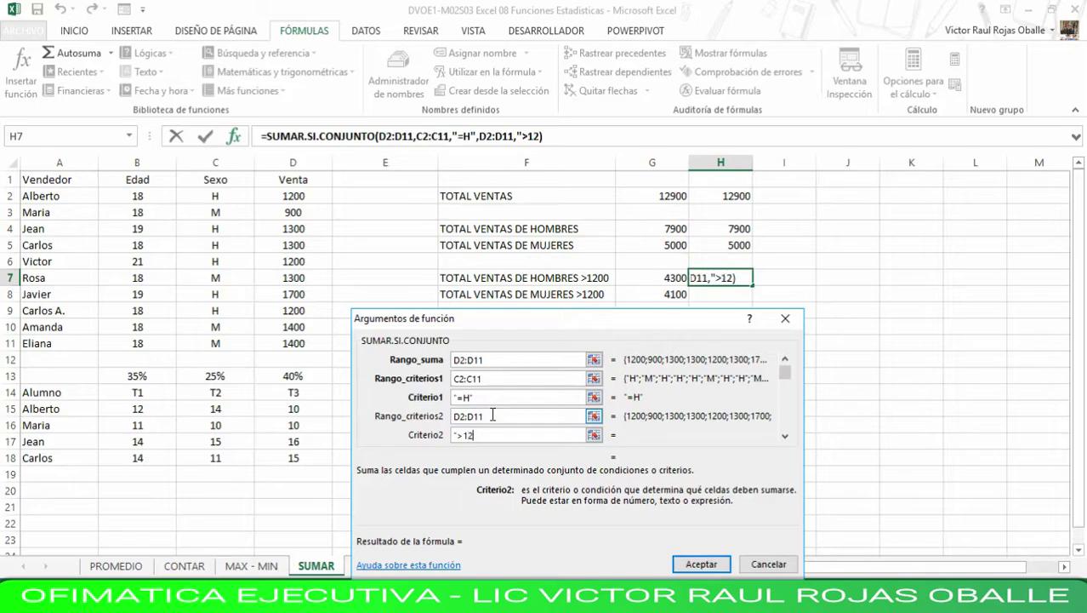
pyautogui.write('00"')
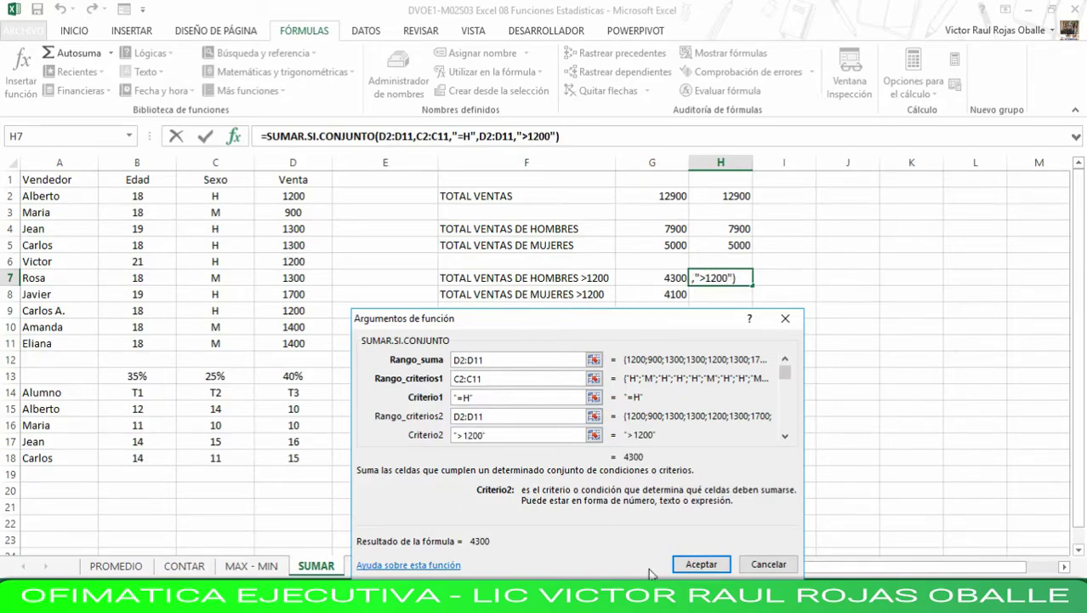
pyautogui.click(699, 566)
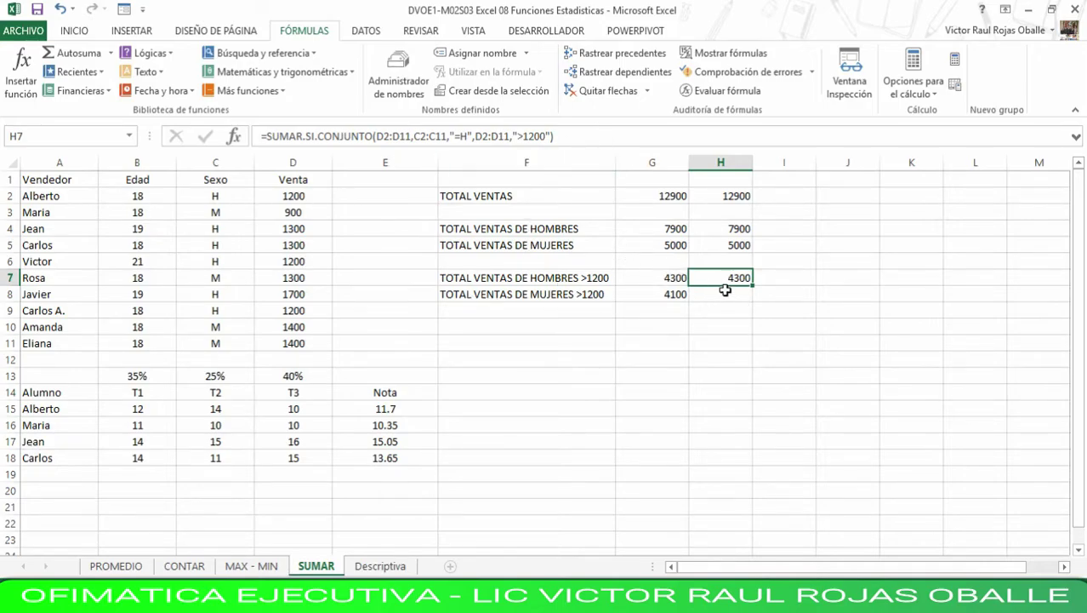
# - Copy the full SUMAR.SI.CONJUNTO formula text from H7 into H8, keeping its cell references the same
pyautogui.click(562, 141)
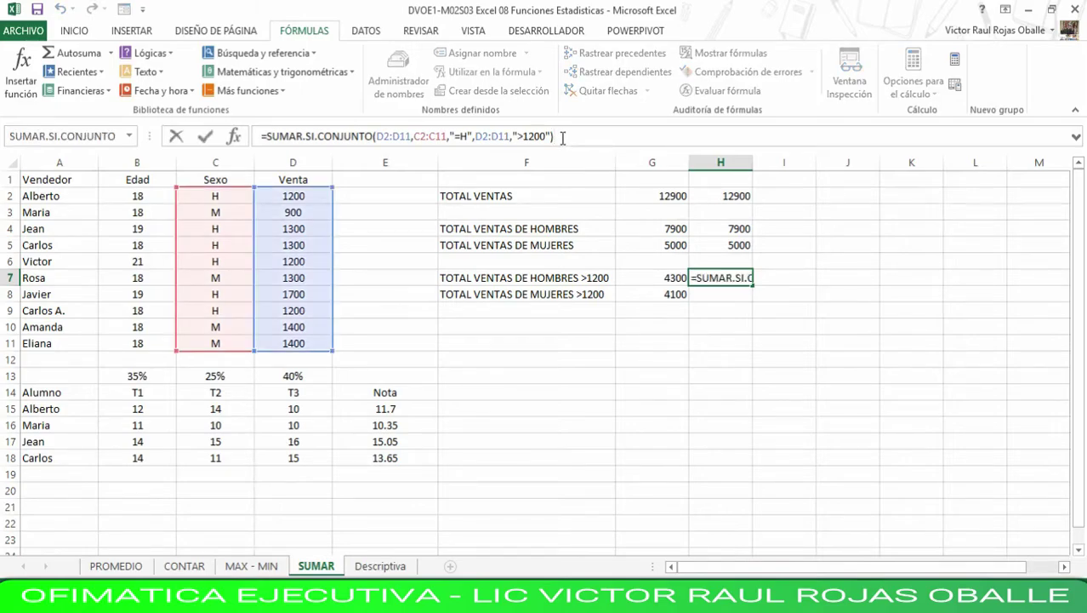
pyautogui.moveTo(563, 138); pyautogui.dragTo(228, 136)
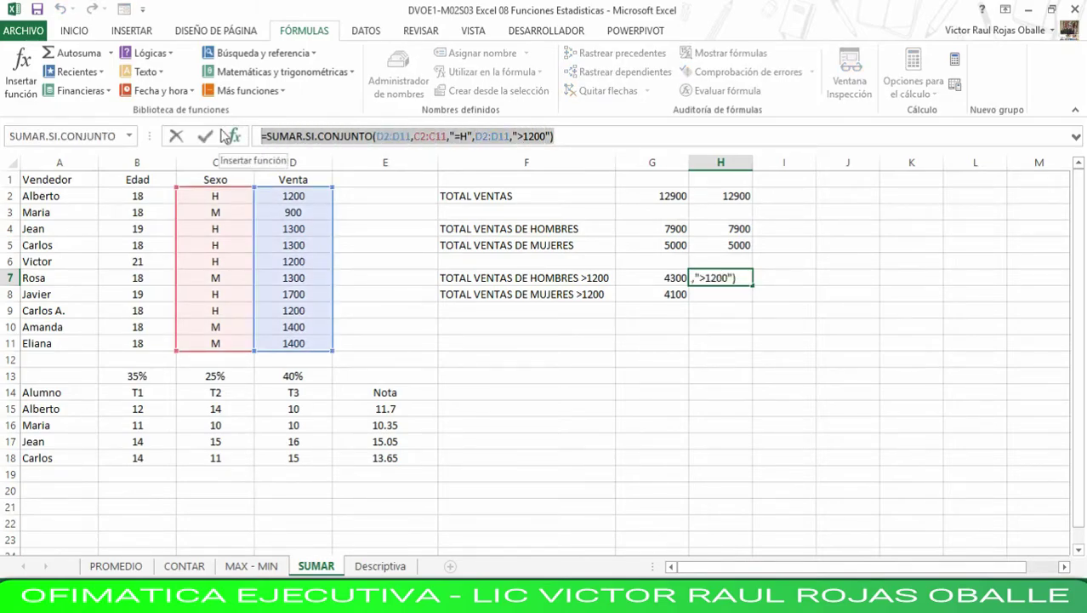
pyautogui.hotkey('ctrl', 'c')
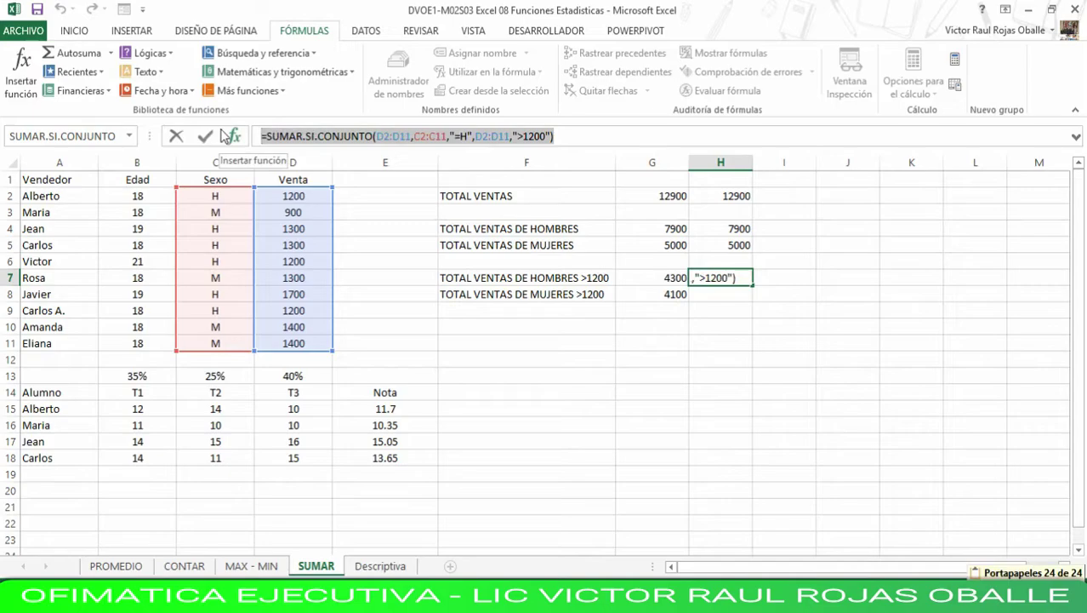
pyautogui.press('Escape')
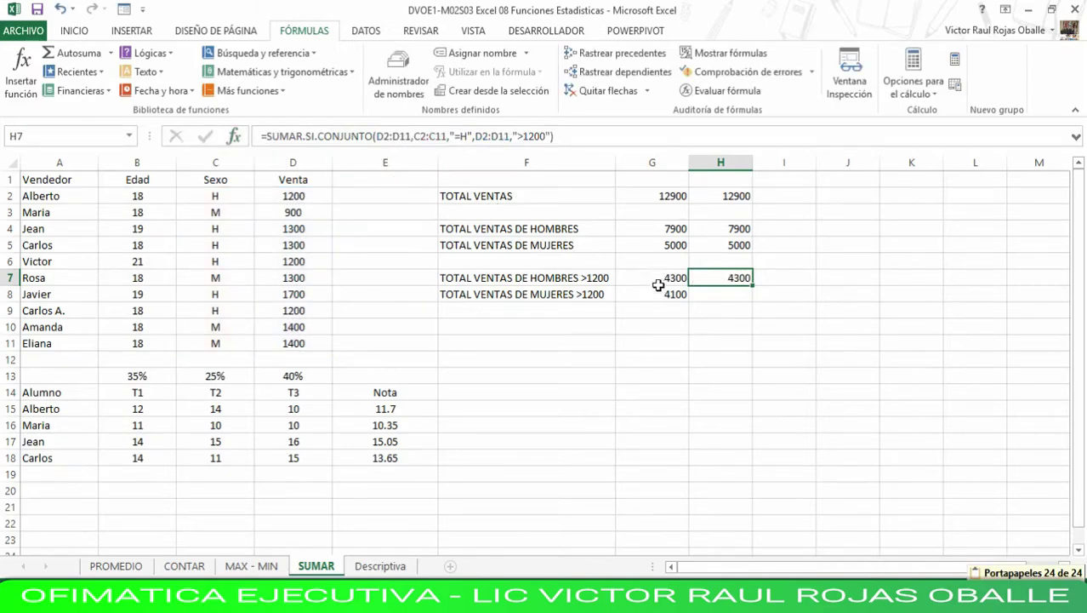
pyautogui.click(707, 294)
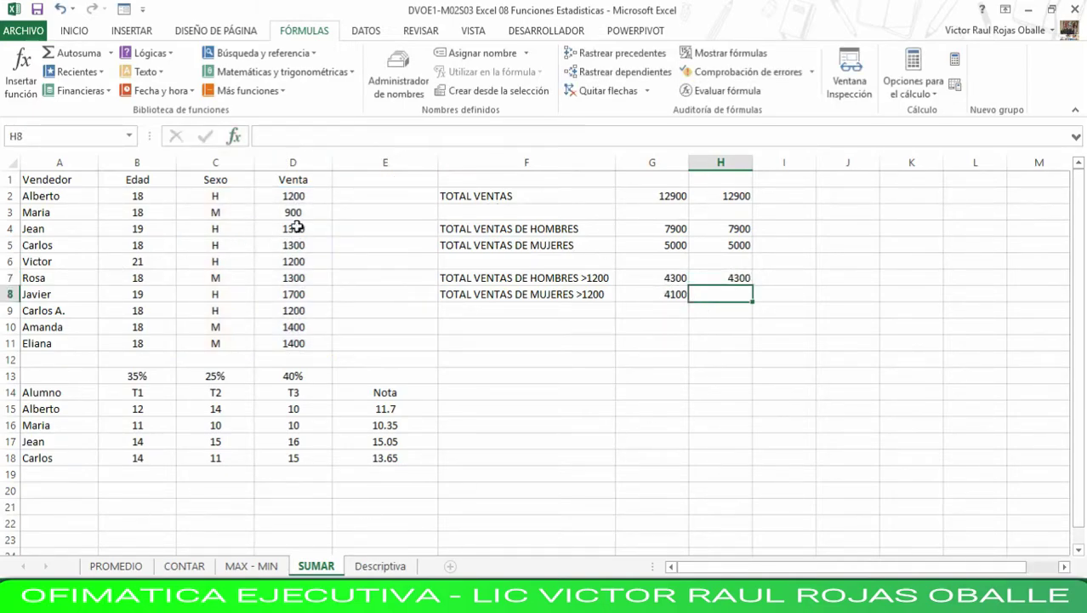
pyautogui.click(280, 136)
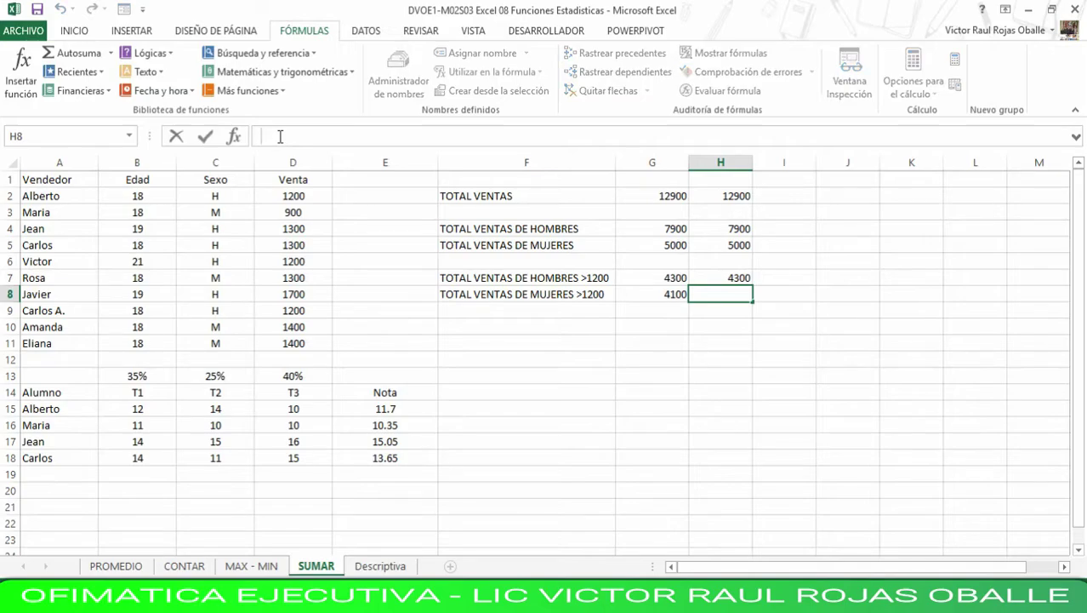
pyautogui.hotkey('ctrl', 'v')
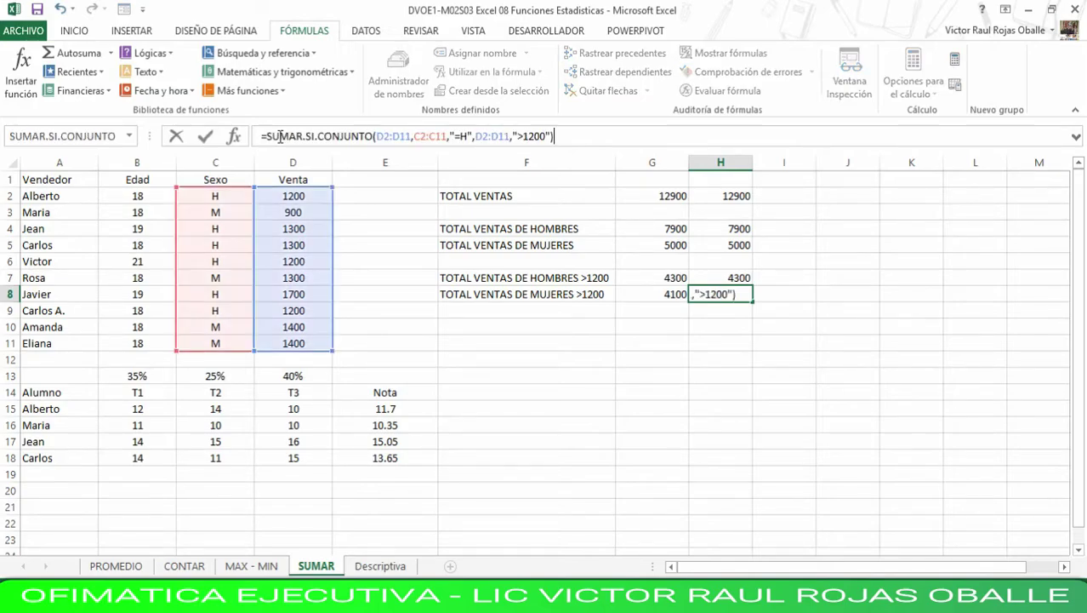
# - Change the sex criterion in H8's formula to "=M" to total women's sales above 1200
pyautogui.click(462, 136)
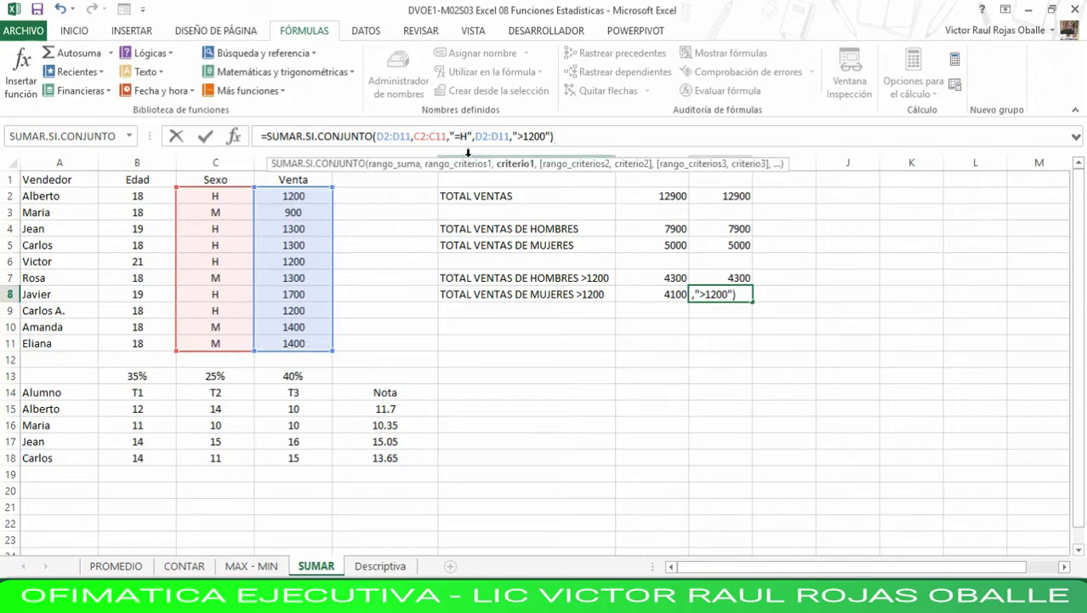
pyautogui.write('M')
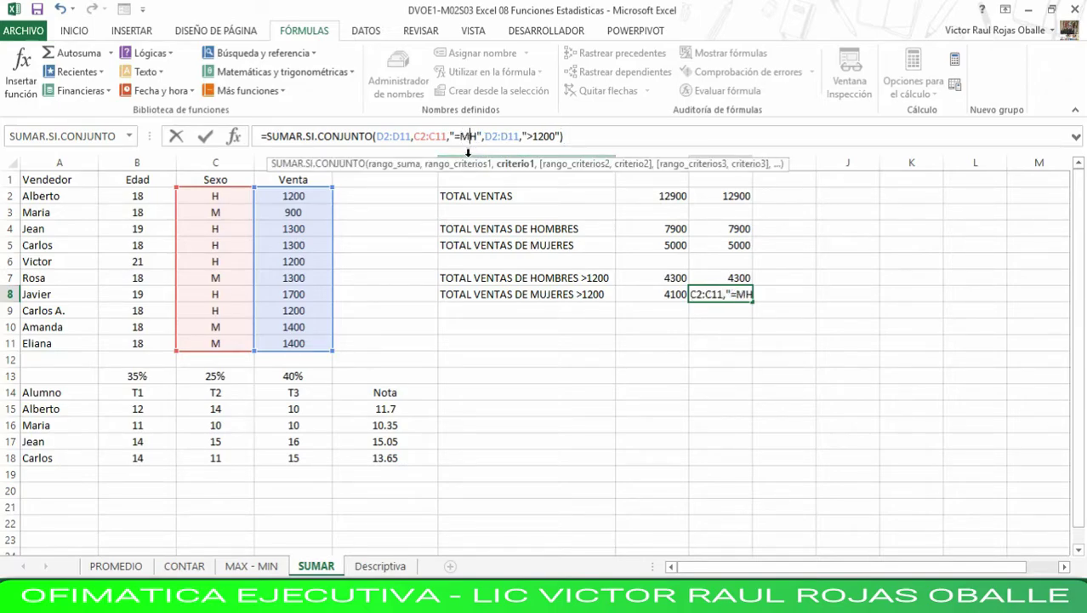
pyautogui.press('Delete')
pyautogui.press('Return')
pyautogui.press('Up')
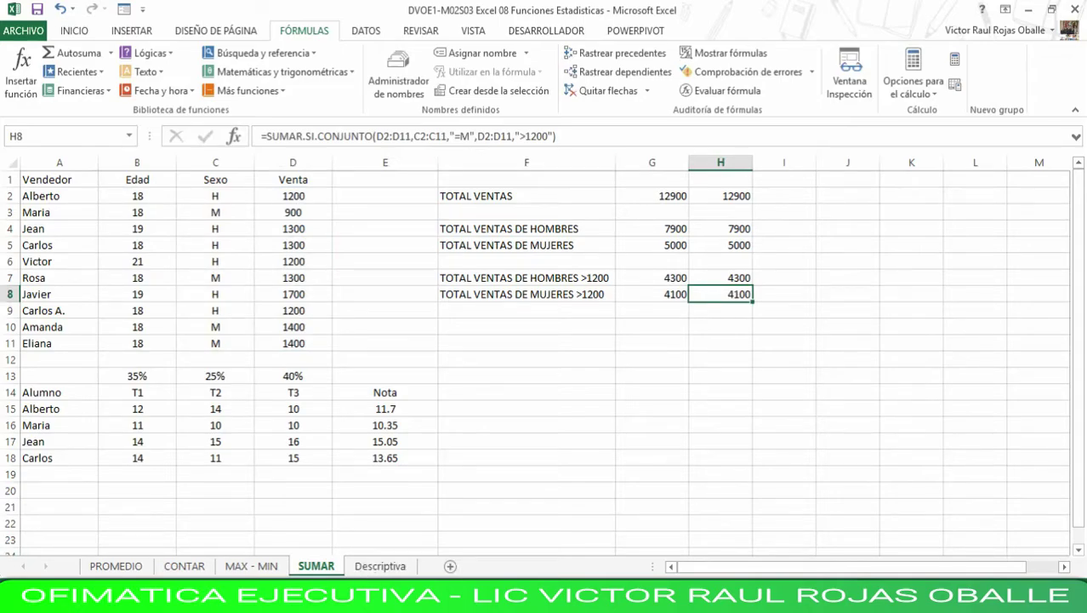
# - Examine the grades table in A13:E18, the SUMAPRODUCTO formula in E15 and the percentage weights in B13:D13
pyautogui.moveTo(39, 375); pyautogui.dragTo(394, 460)
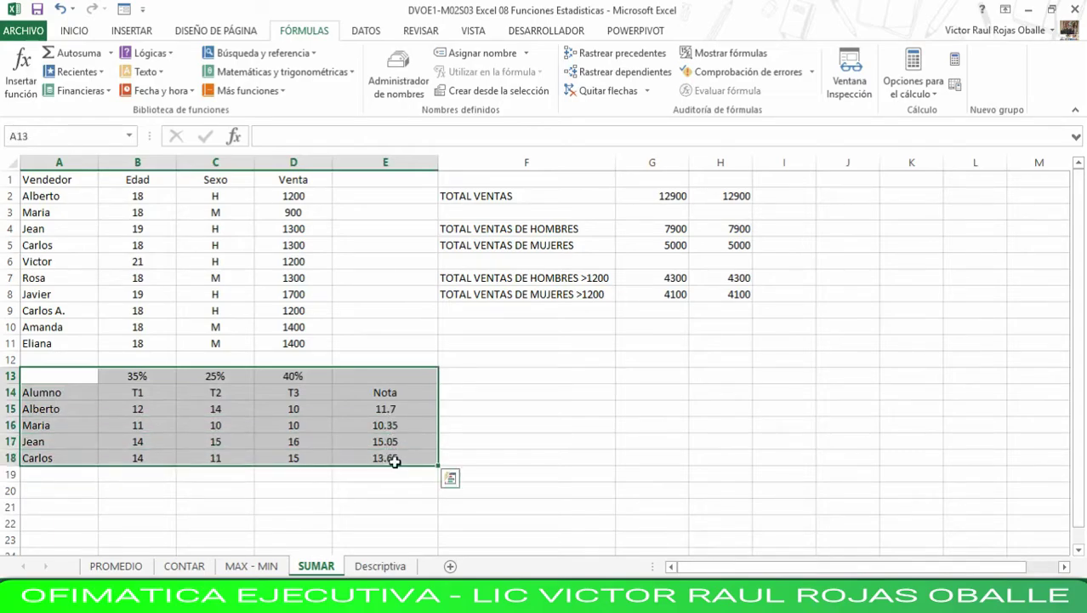
pyautogui.click(400, 410)
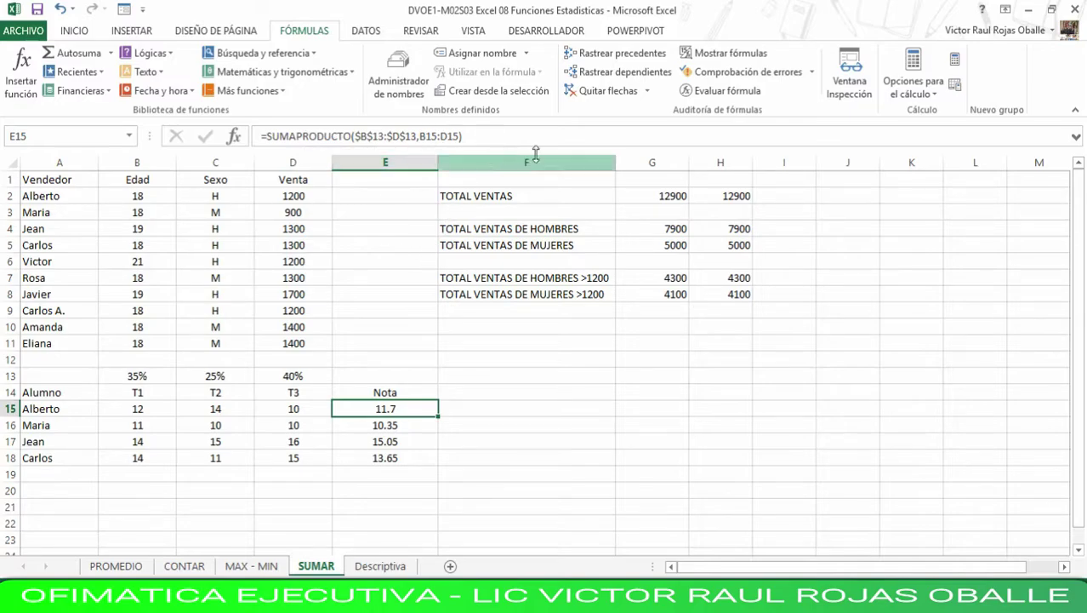
pyautogui.click(589, 135)
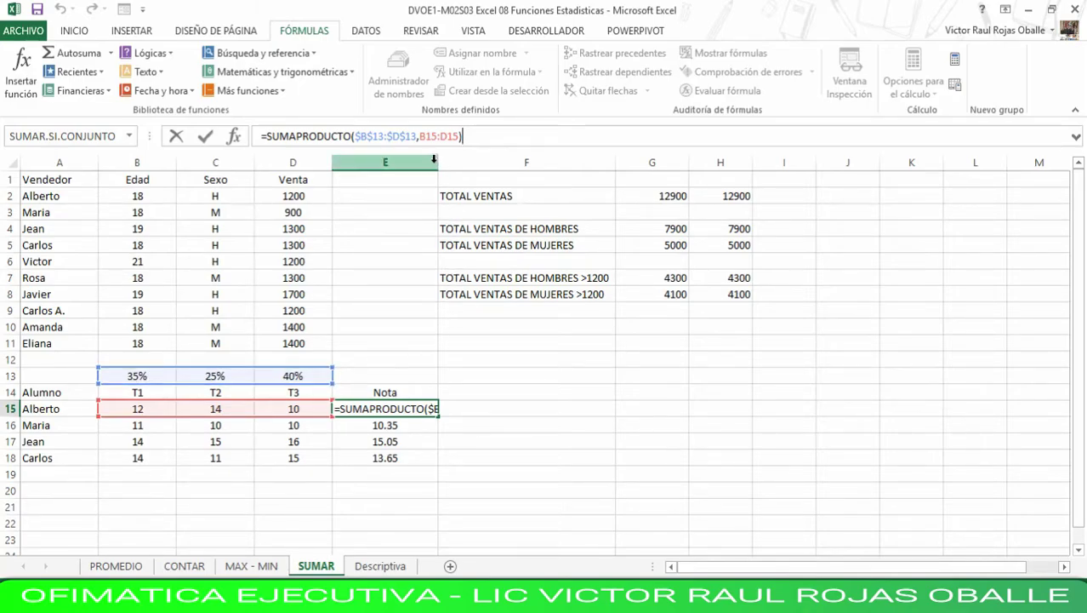
pyautogui.click(441, 137)
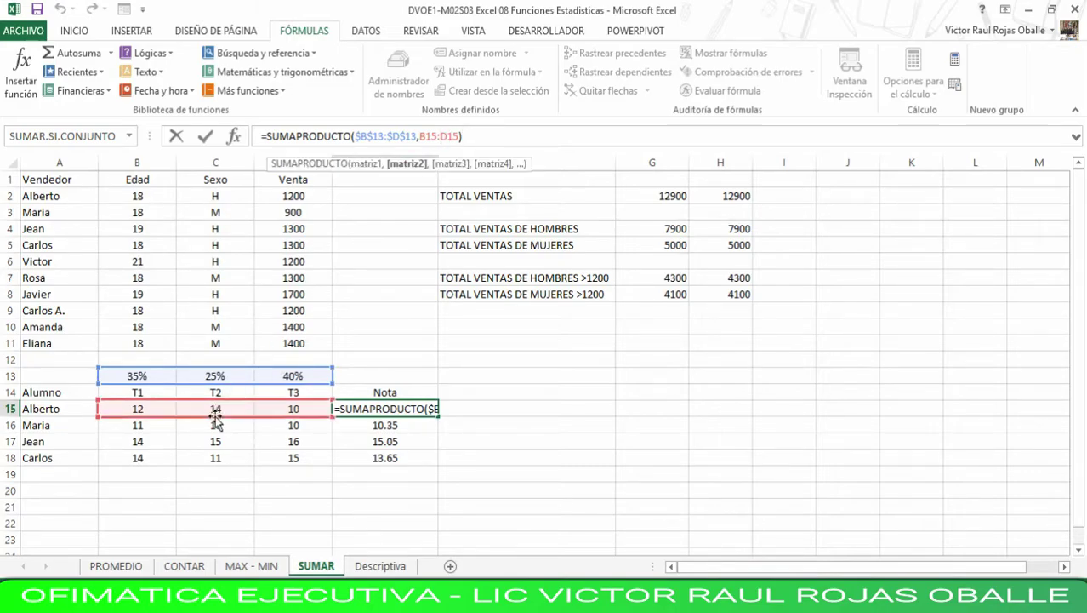
pyautogui.click(479, 487)
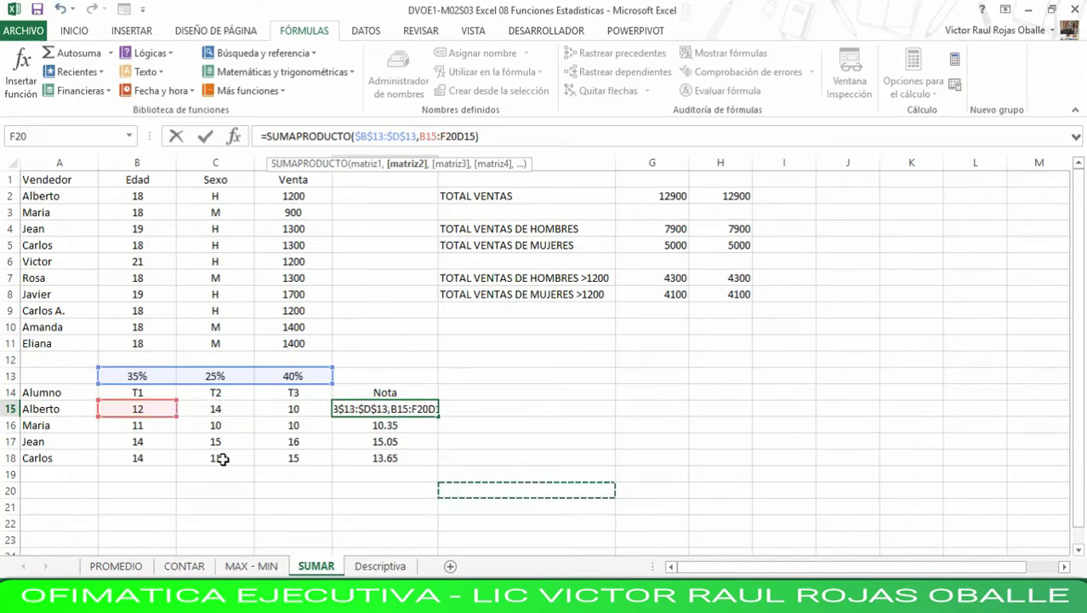
pyautogui.press('Escape')
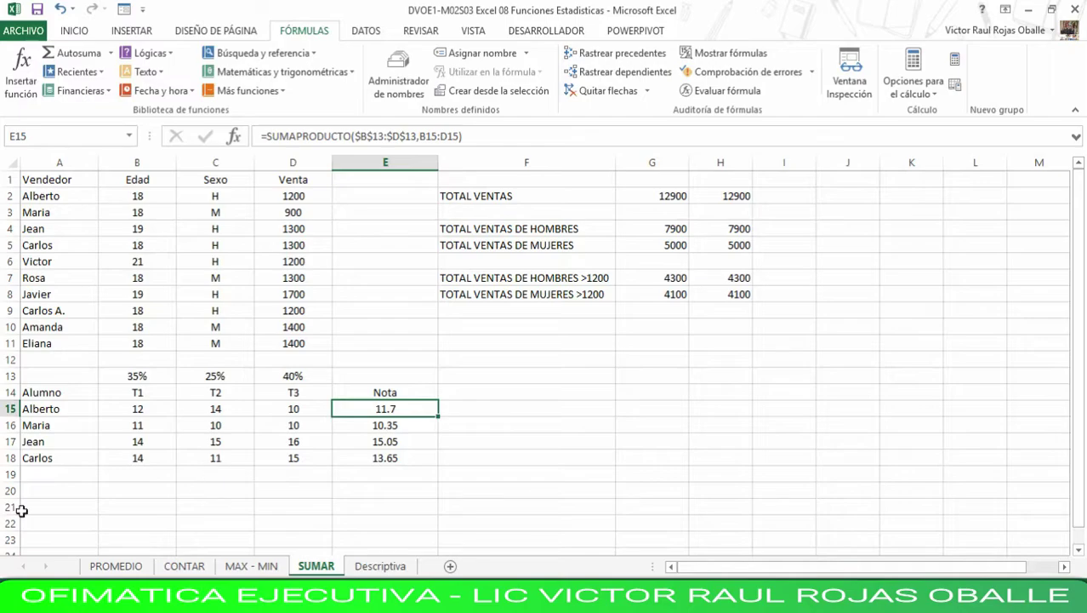
pyautogui.moveTo(130, 376); pyautogui.dragTo(275, 383)
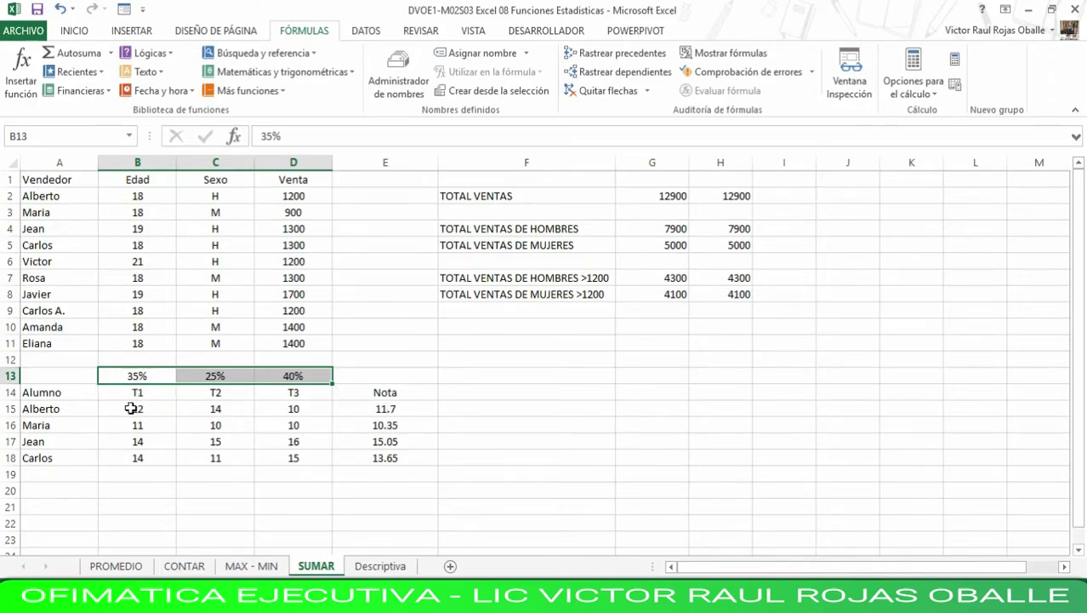
# - Examine the SUMAPRODUCTO formulas in E15:E18 together with the first score in B15 and its percentage weight in B13
pyautogui.click(145, 409)
pyautogui.click(159, 375)
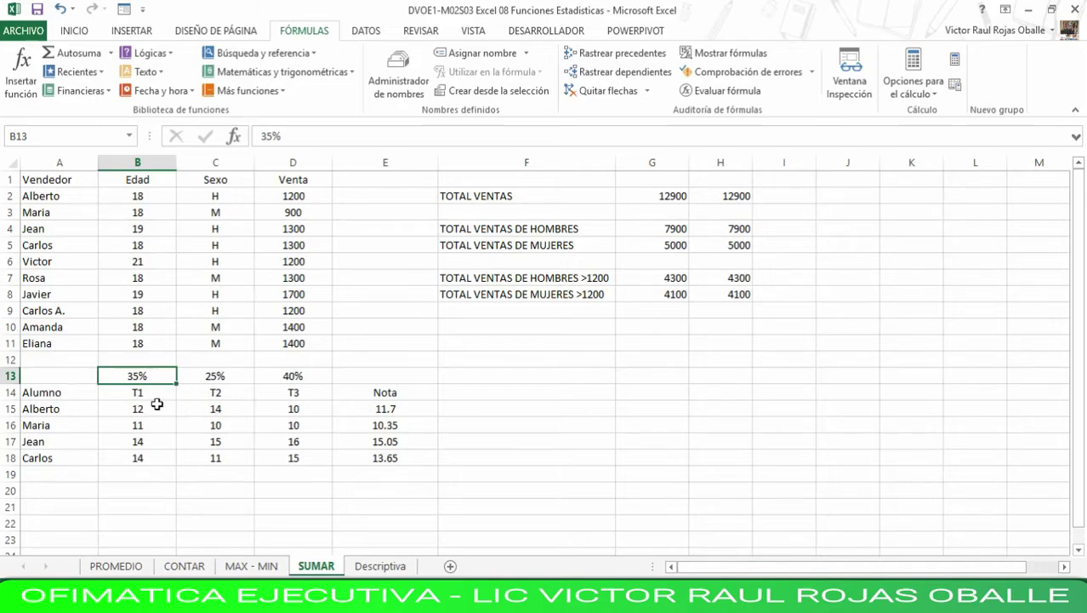
pyautogui.click(410, 412)
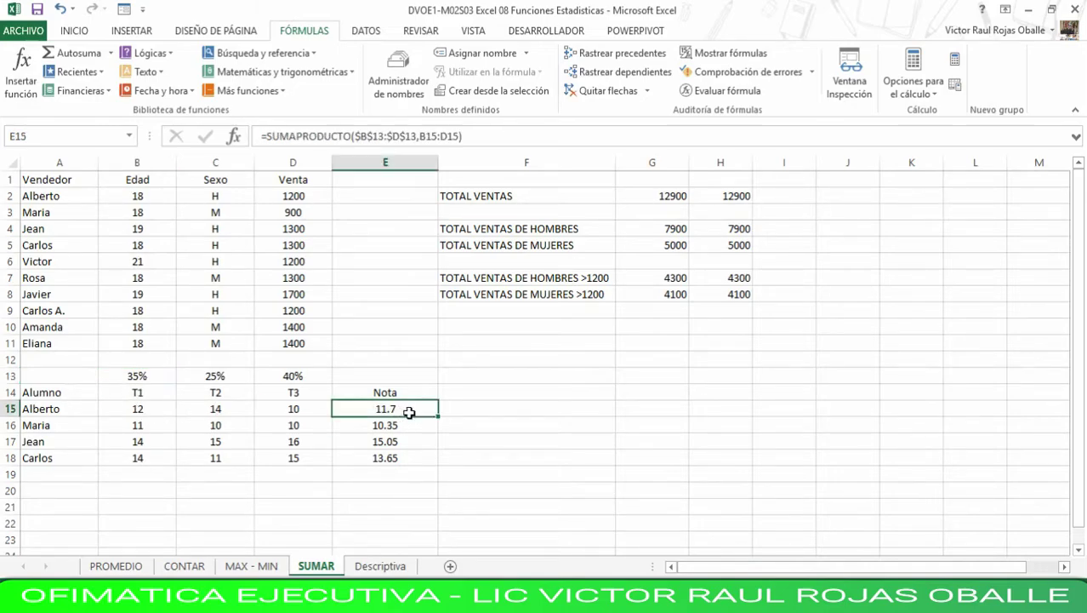
pyautogui.click(403, 427)
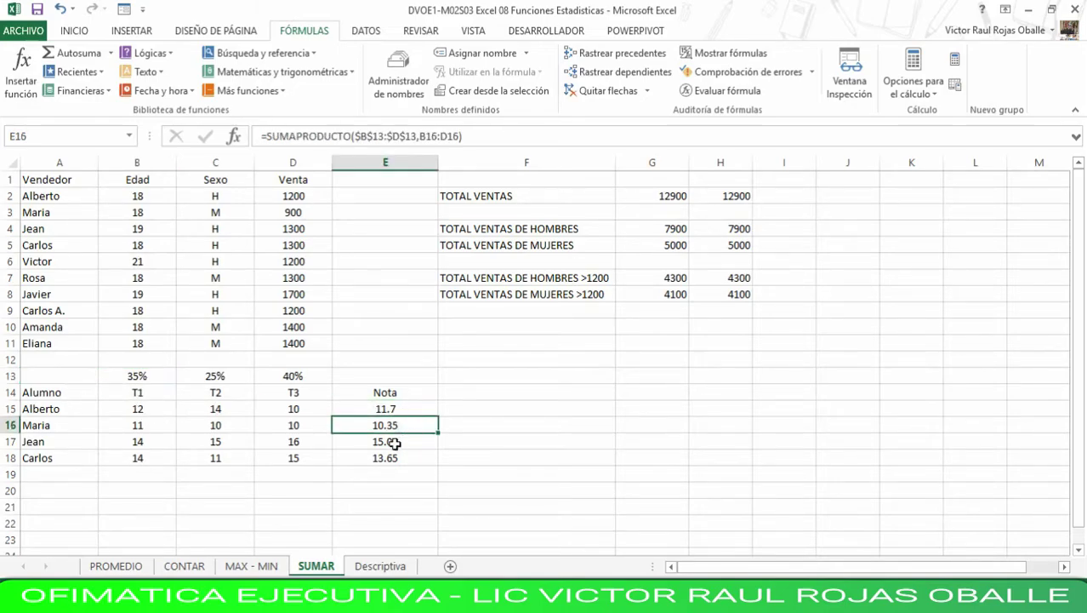
pyautogui.click(395, 442)
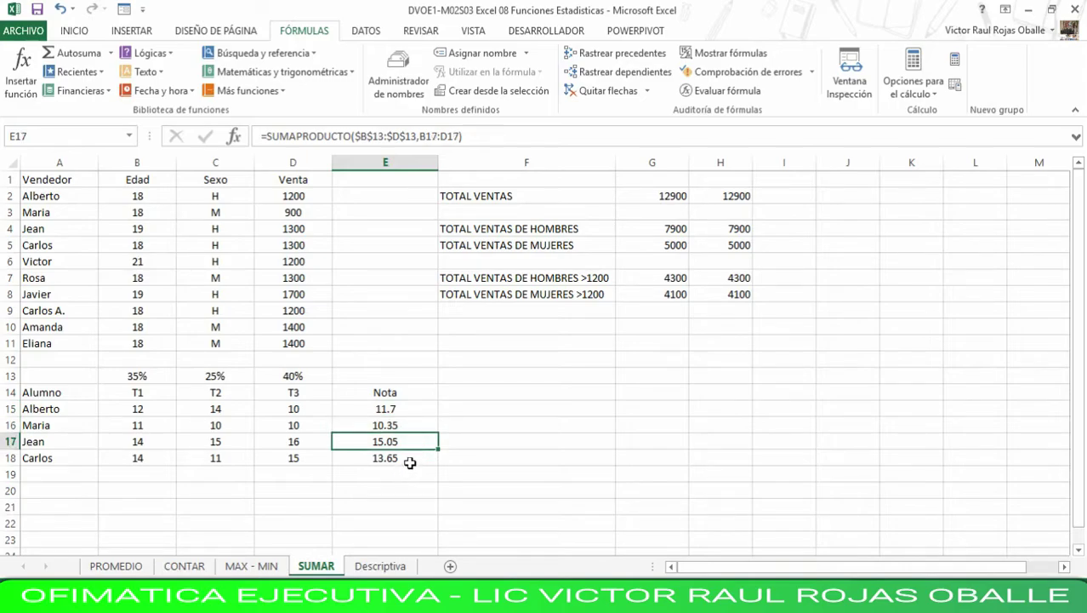
pyautogui.click(411, 460)
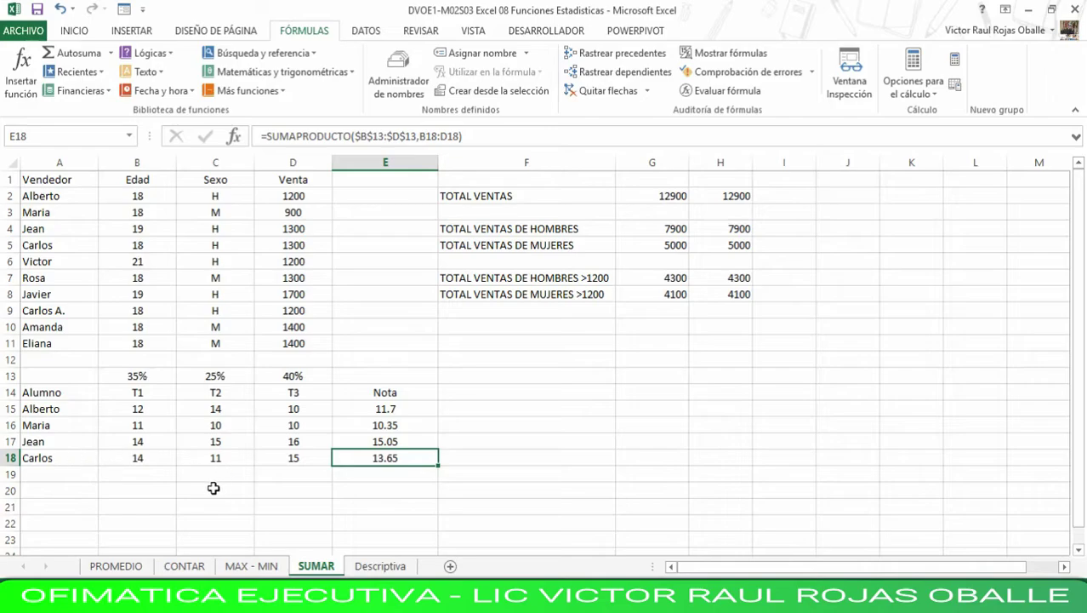
pyautogui.click(413, 409)
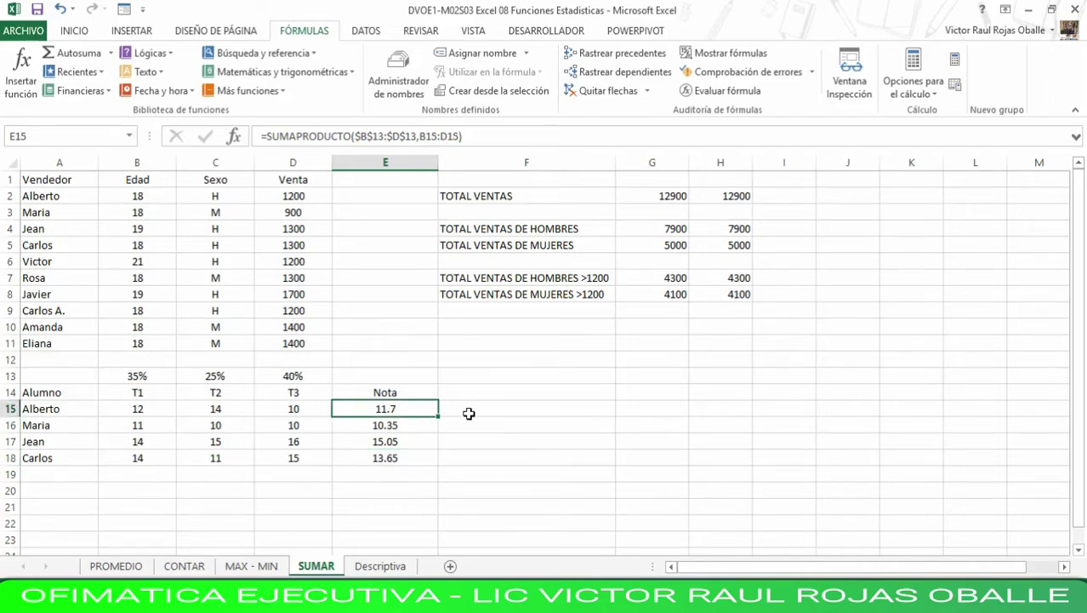
# - Start a SUMAPRODUCTO function in F15, choosing it from the complete list of functions
pyautogui.click(473, 410)
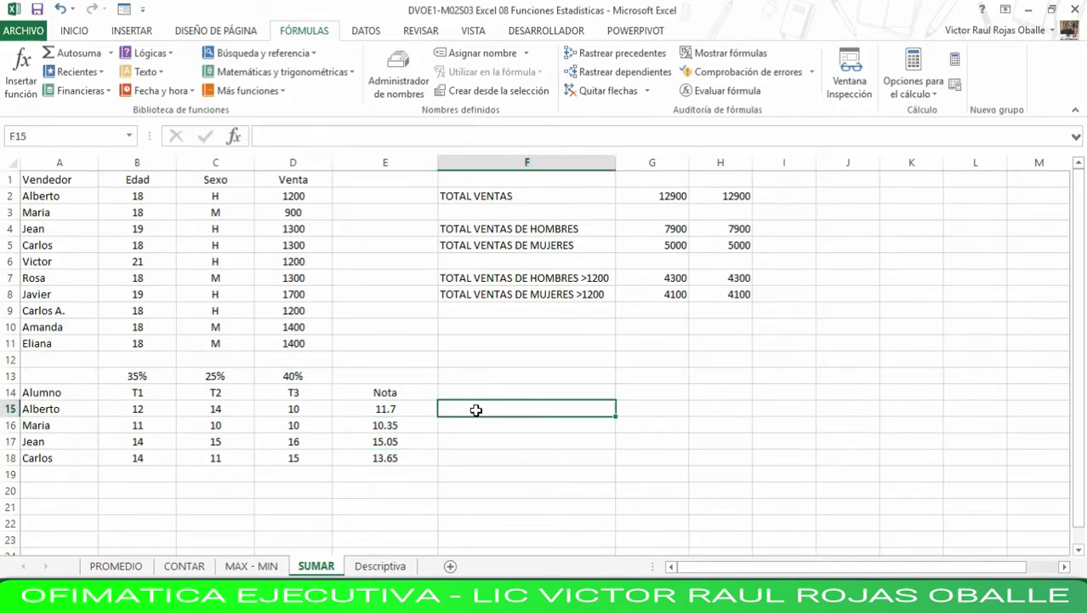
pyautogui.click(239, 138)
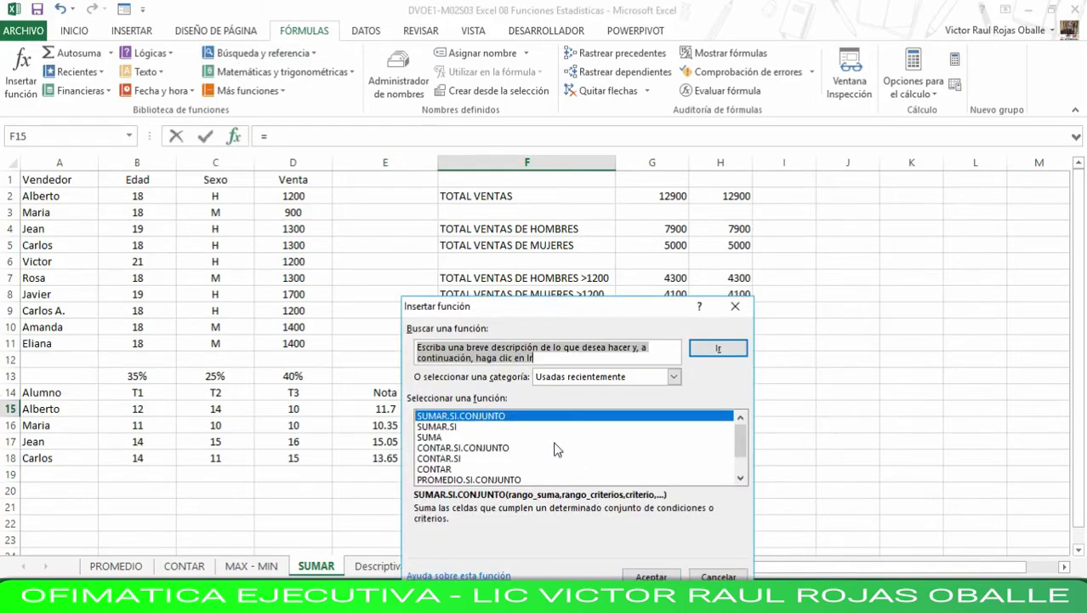
pyautogui.moveTo(745, 444); pyautogui.dragTo(751, 483)
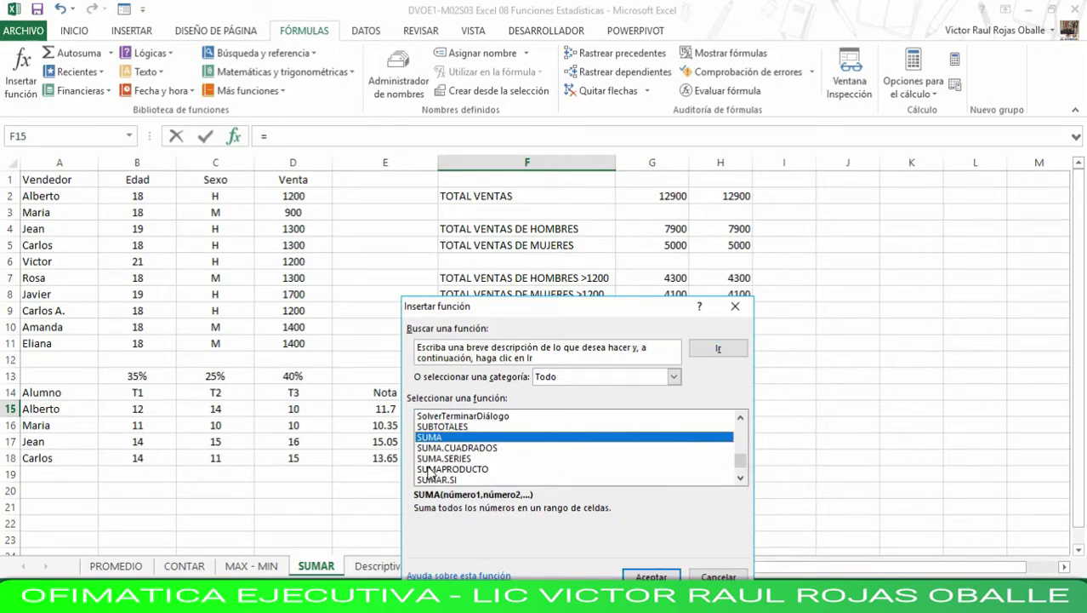
pyautogui.click(430, 469)
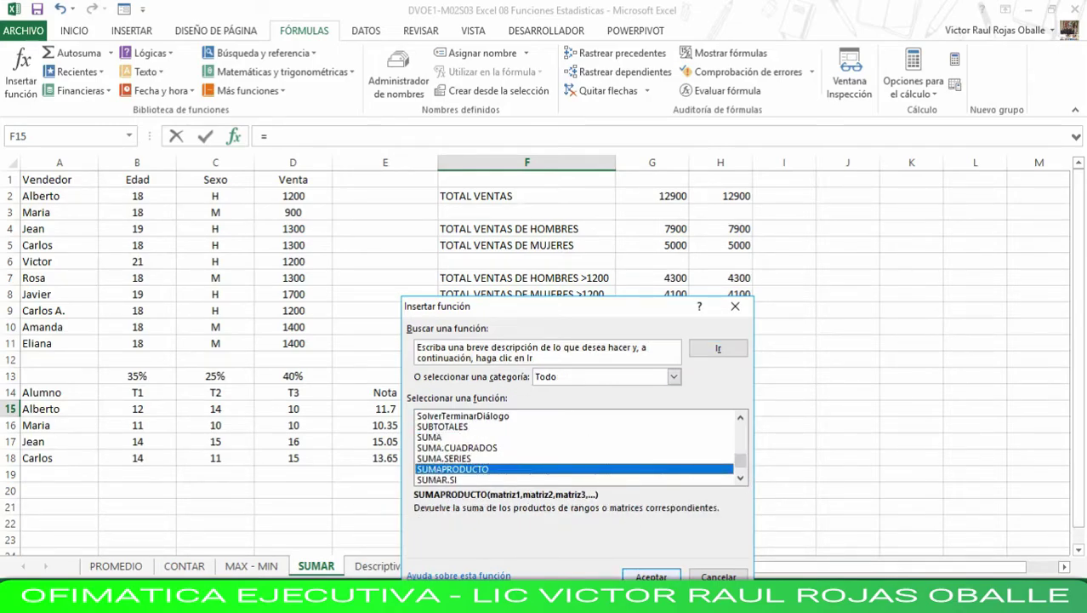
pyautogui.click(651, 576)
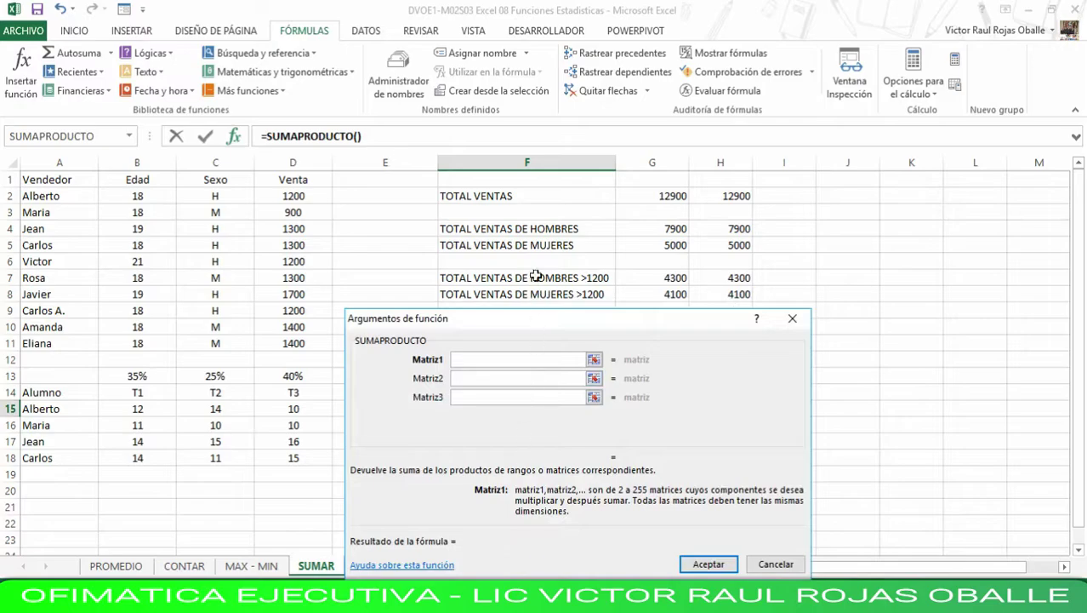
# - Set Matriz1 to the weights B13:D13 and Matriz2 to the scores B15:D15, and complete the function in F15
pyautogui.moveTo(555, 318); pyautogui.dragTo(825, 228)
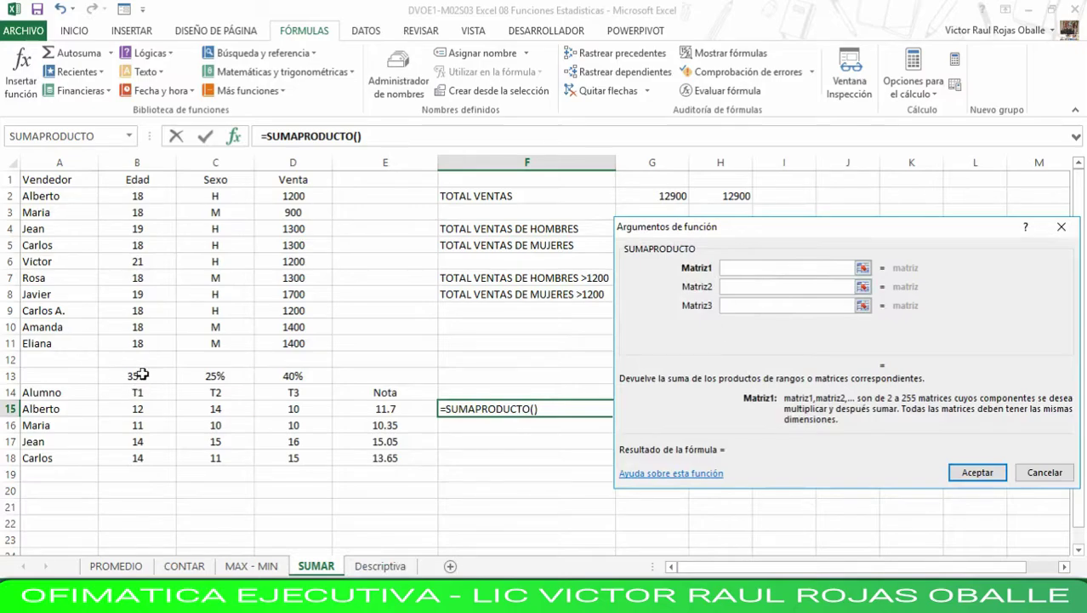
pyautogui.moveTo(137, 375); pyautogui.dragTo(299, 376)
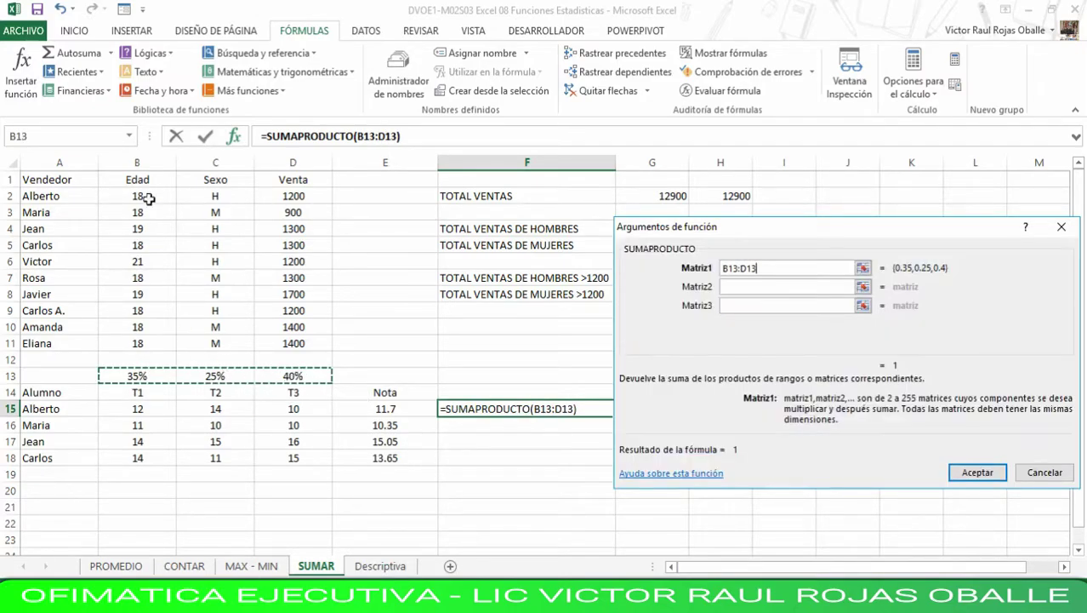
pyautogui.click(729, 286)
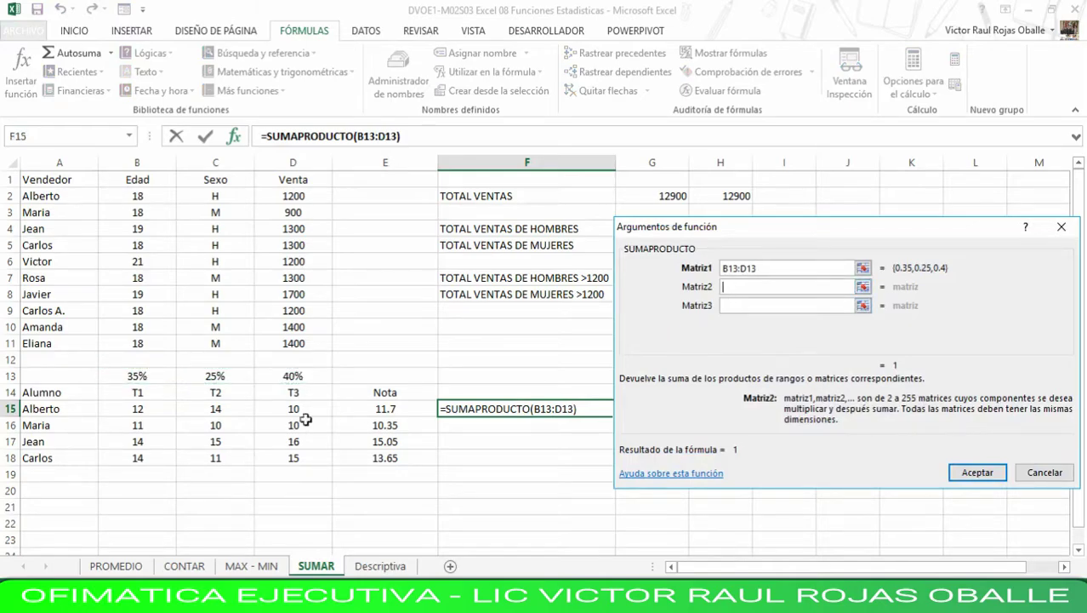
pyautogui.moveTo(113, 408); pyautogui.dragTo(324, 415)
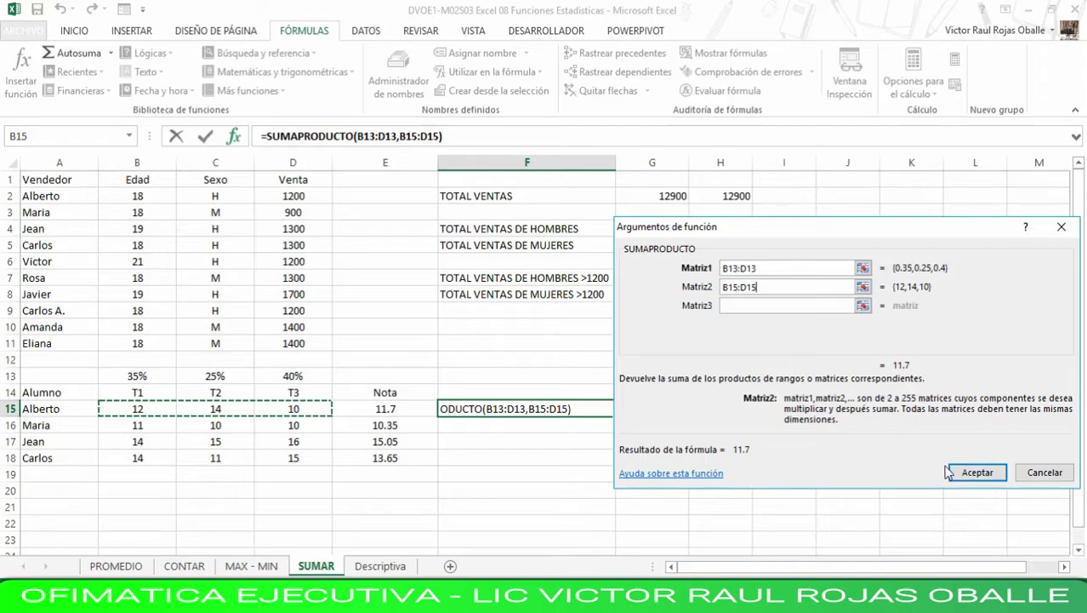
pyautogui.click(978, 474)
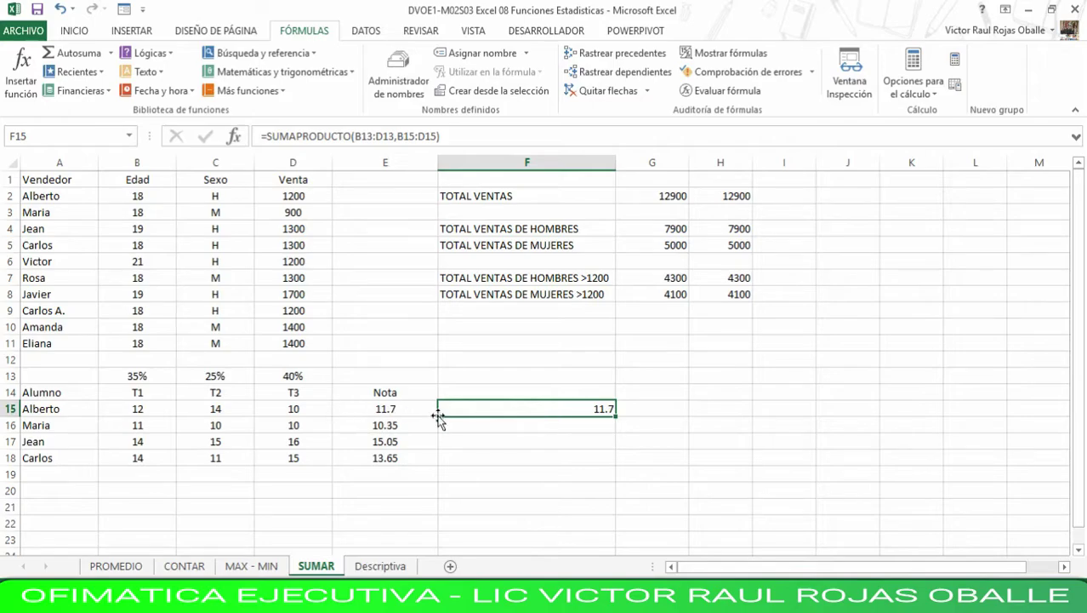
# - Review the ranges in F15's formula and fill it down to F18 with relative references
pyautogui.click(592, 138)
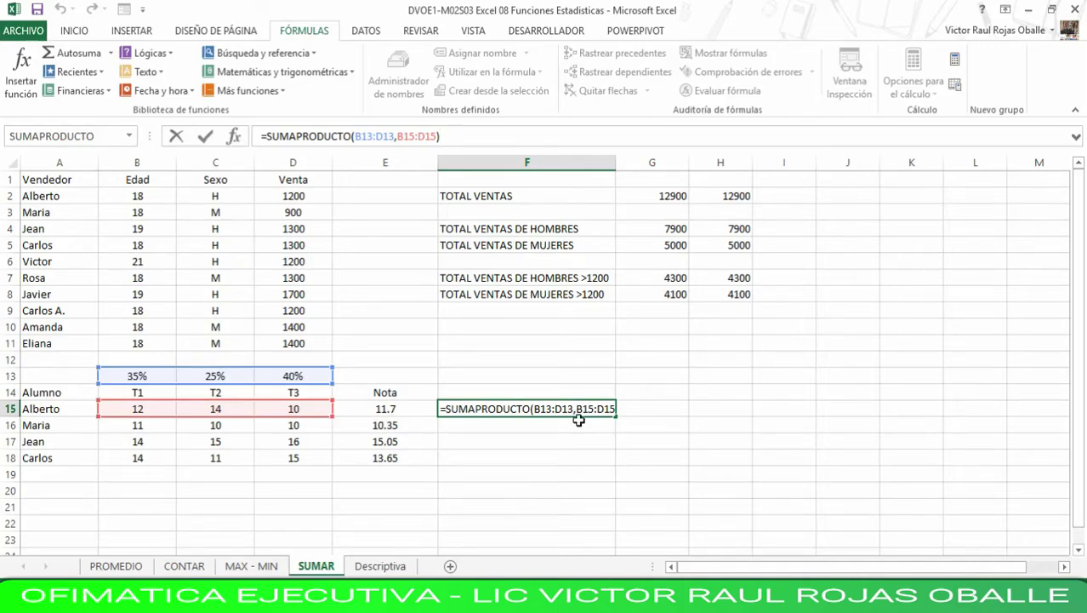
pyautogui.click(681, 407)
pyautogui.click(583, 407)
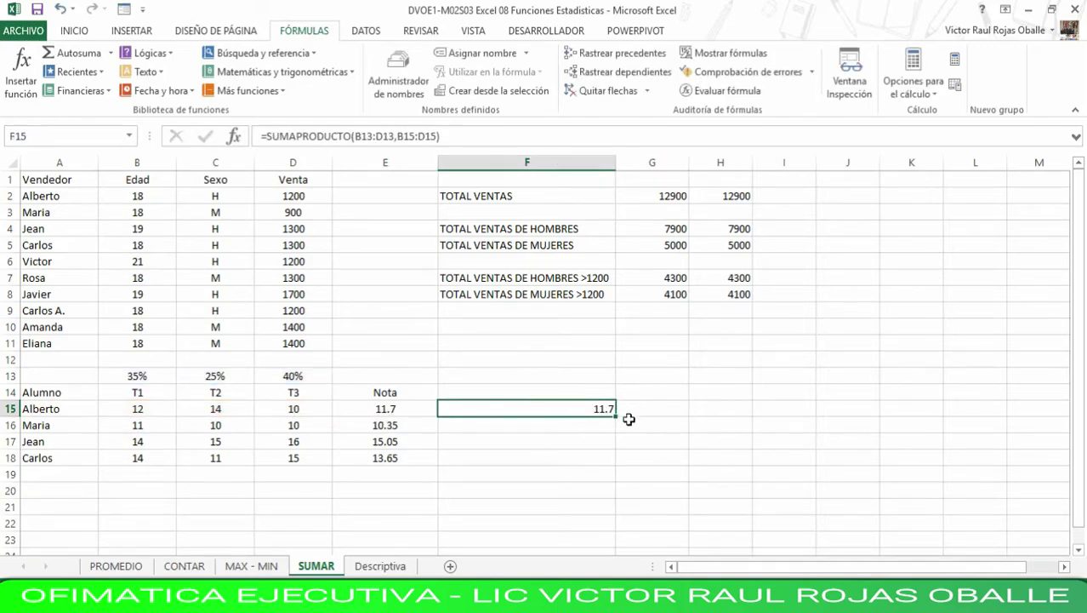
pyautogui.moveTo(616, 417); pyautogui.dragTo(618, 464)
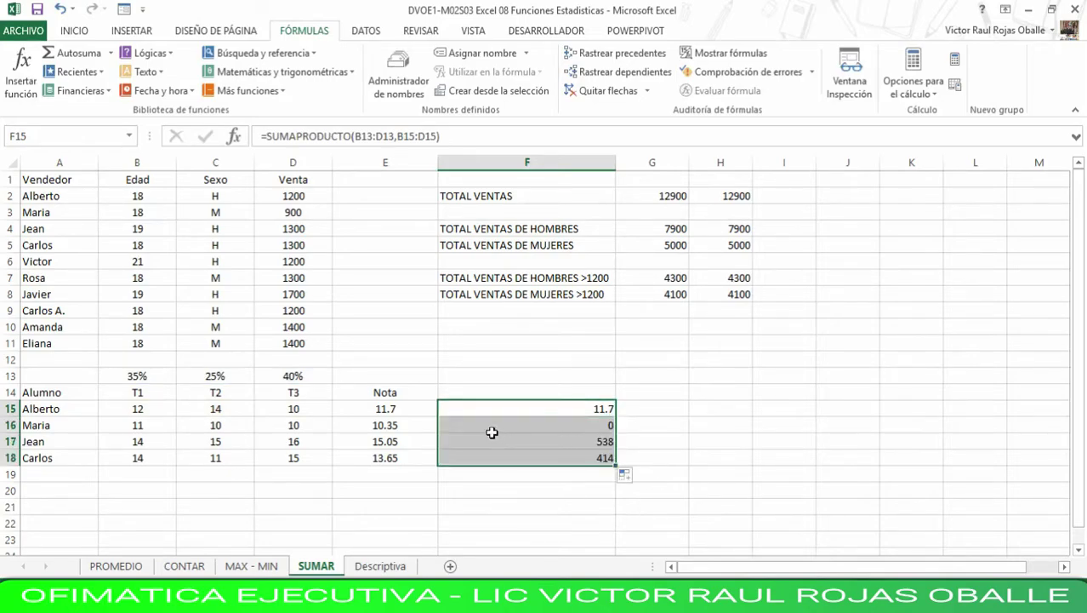
# - Inspect which ranges the copied formula in F16 uses and compare them with F15's formula and the weights in B13:D13
pyautogui.click(579, 424)
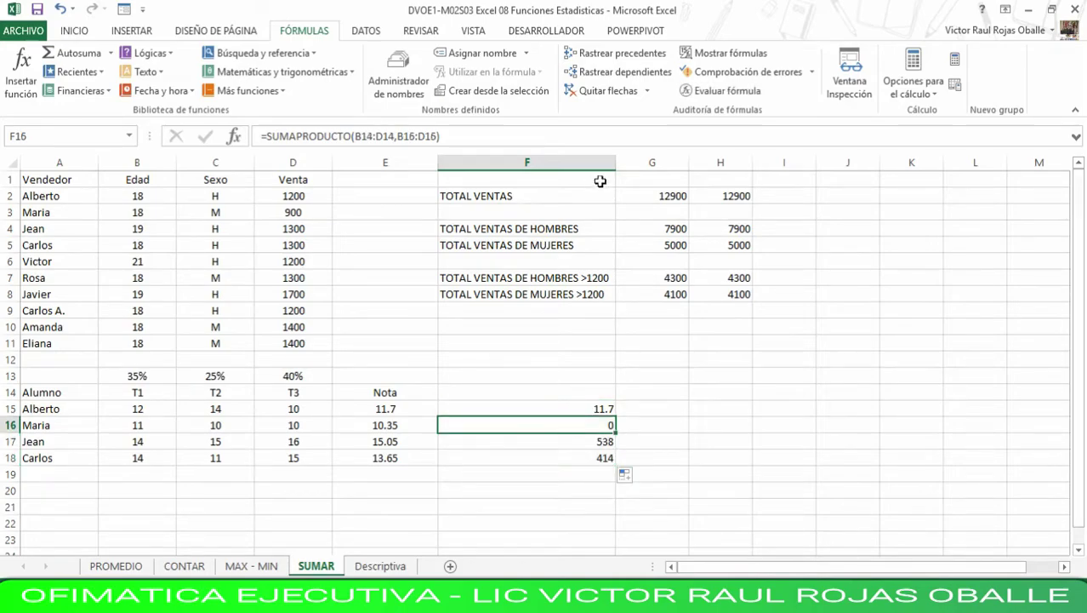
pyautogui.click(671, 136)
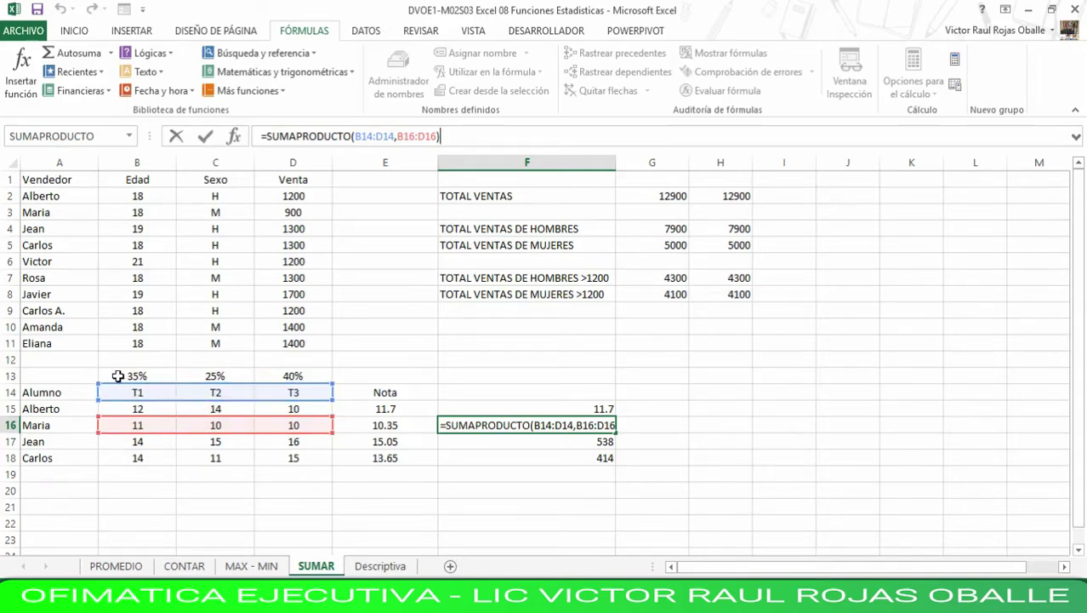
pyautogui.moveTo(118, 375); pyautogui.dragTo(291, 376)
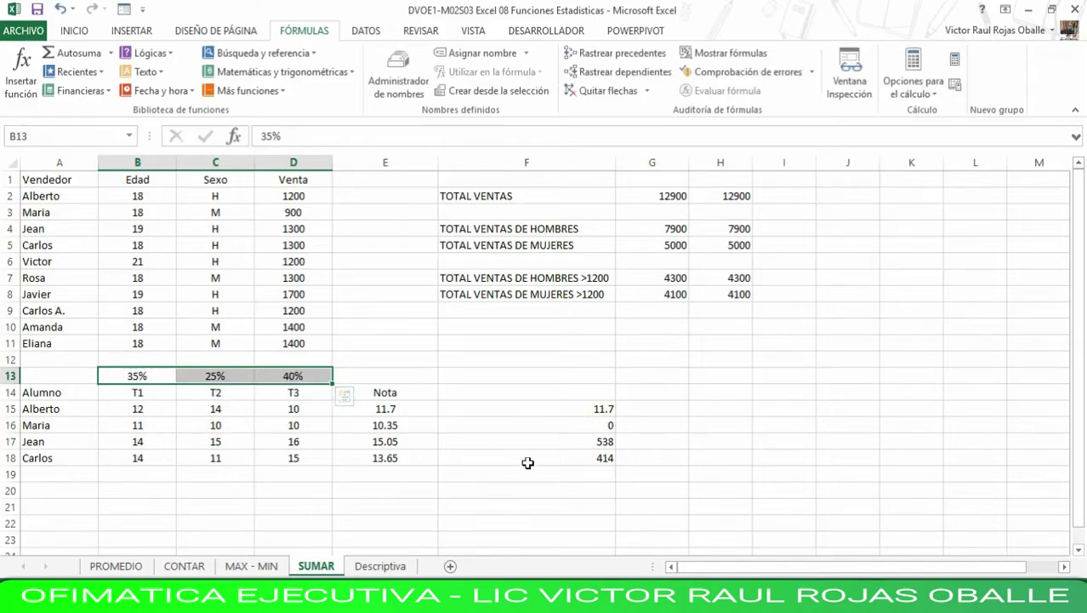
pyautogui.click(576, 420)
pyautogui.click(517, 408)
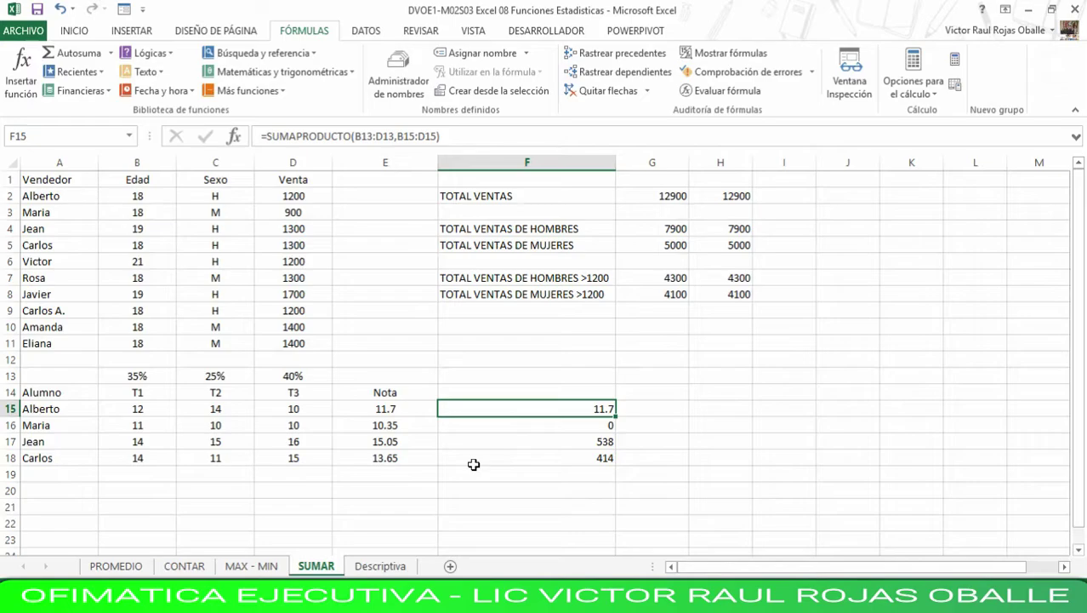
pyautogui.moveTo(138, 376); pyautogui.dragTo(276, 375)
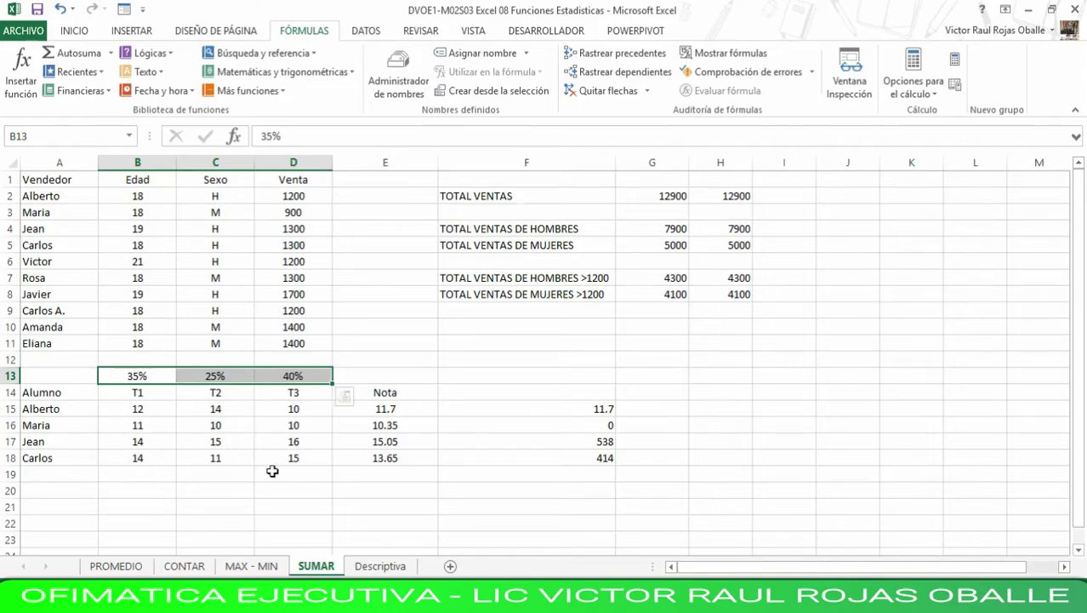
# - Make the weights range in F15's SUMAPRODUCTO formula absolute as $B$13:$D$13, keeping B15:D15 relative
pyautogui.click(595, 411)
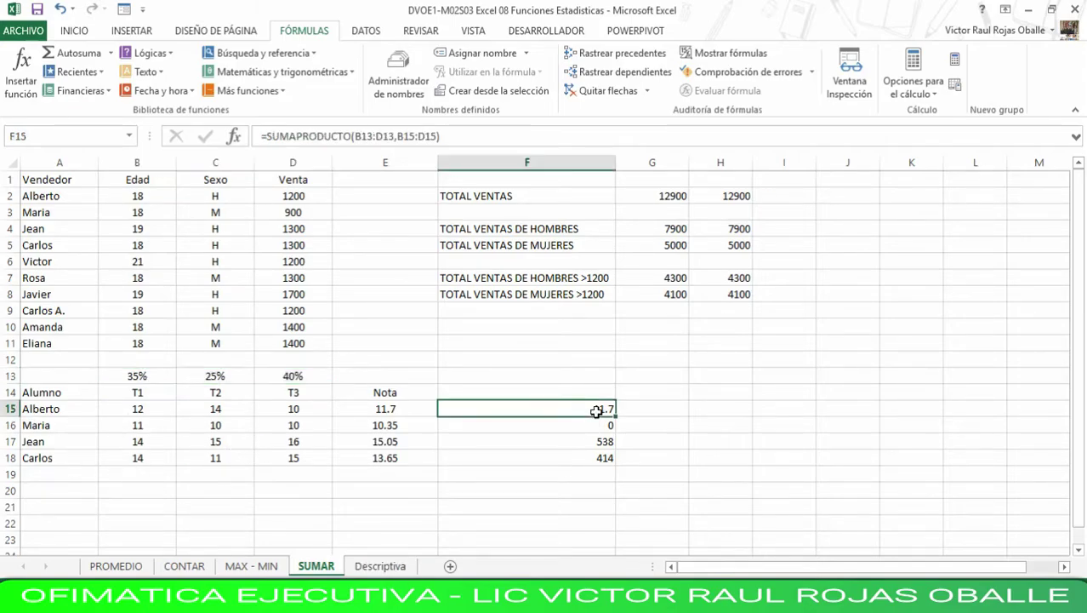
pyautogui.click(357, 141)
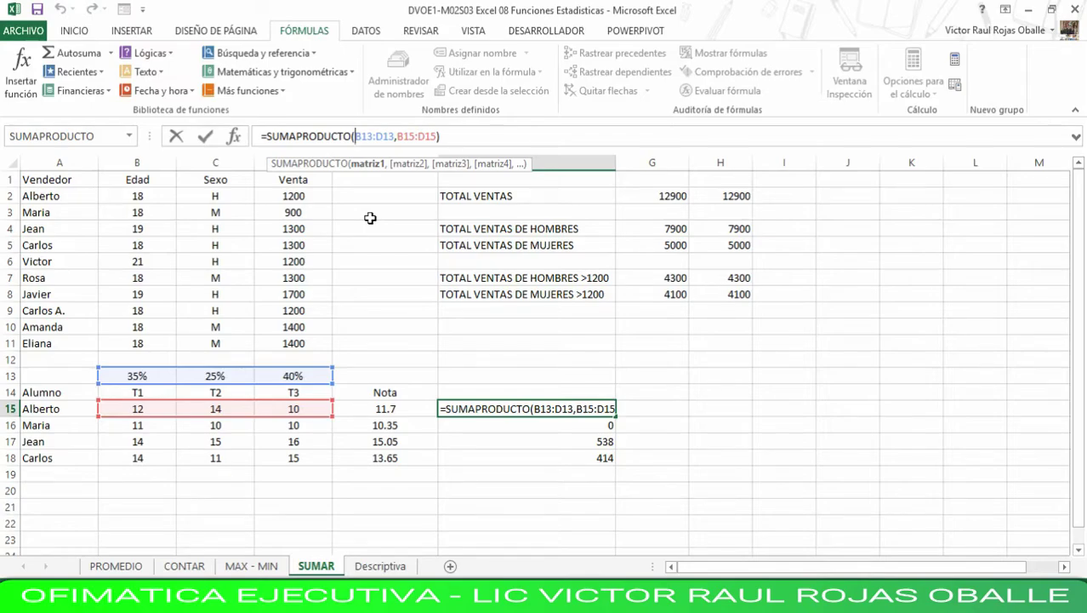
pyautogui.write('$')
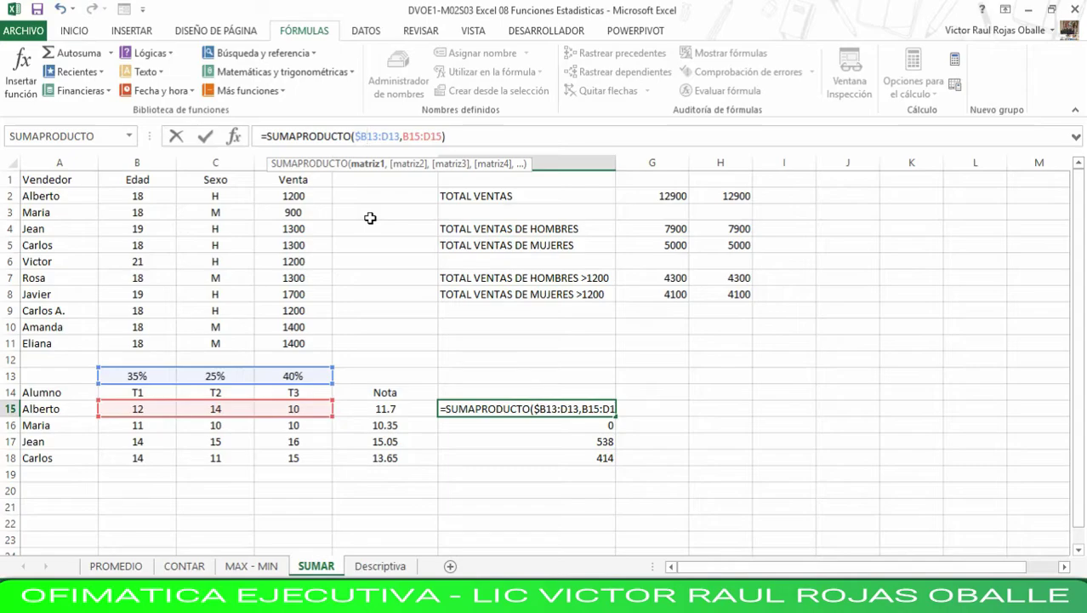
pyautogui.press('Right')
pyautogui.write('$B')
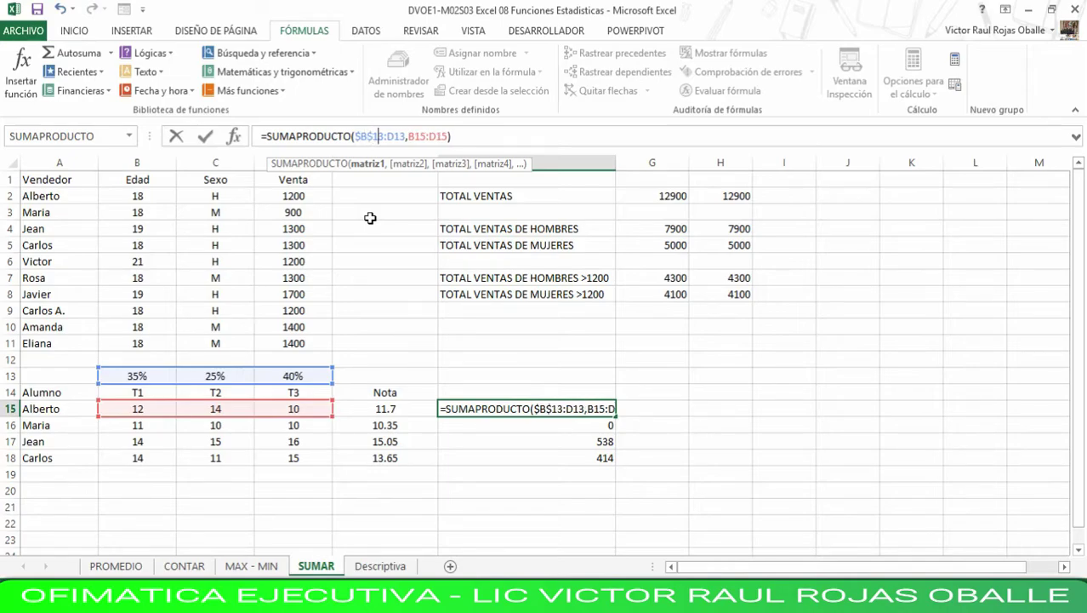
pyautogui.write('$')
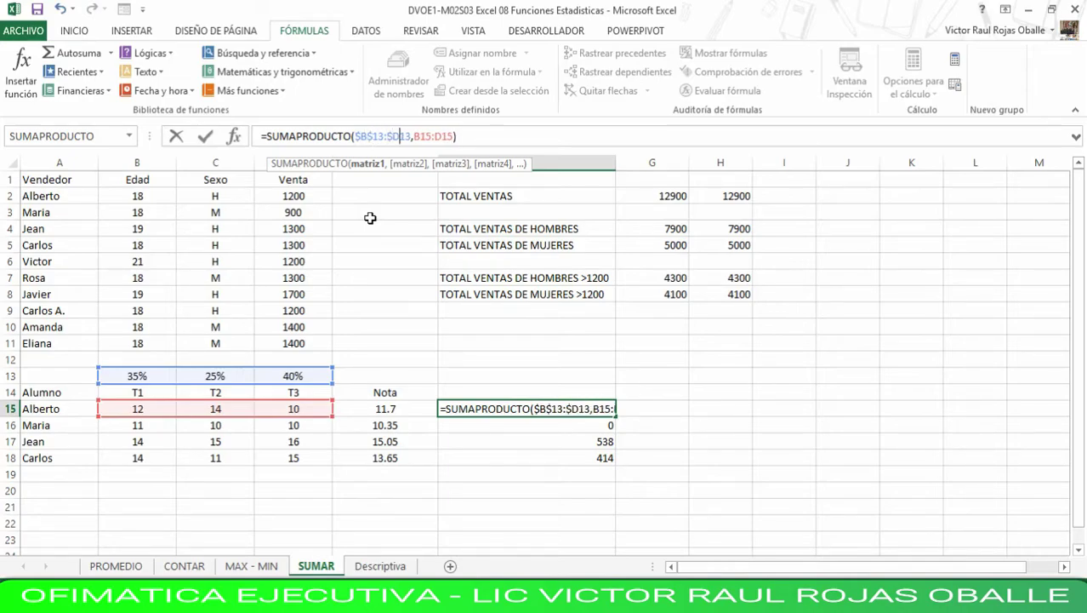
pyautogui.press('Right')
pyautogui.write('$')
pyautogui.press('Return')
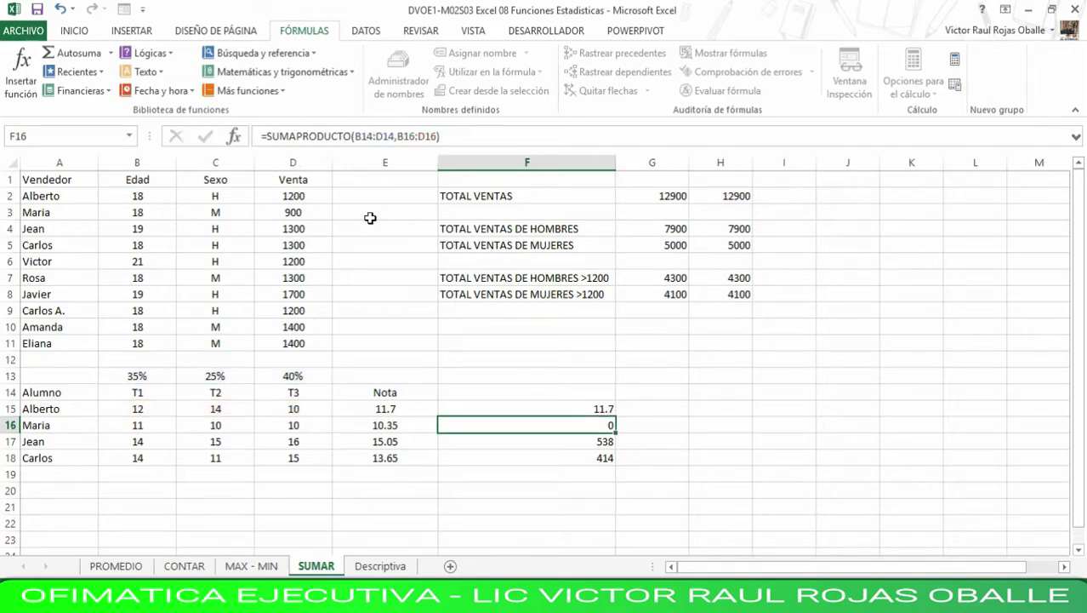
# - Fill the corrected formula from F15 down to F18 and check the copied references in F16
pyautogui.press('Up')
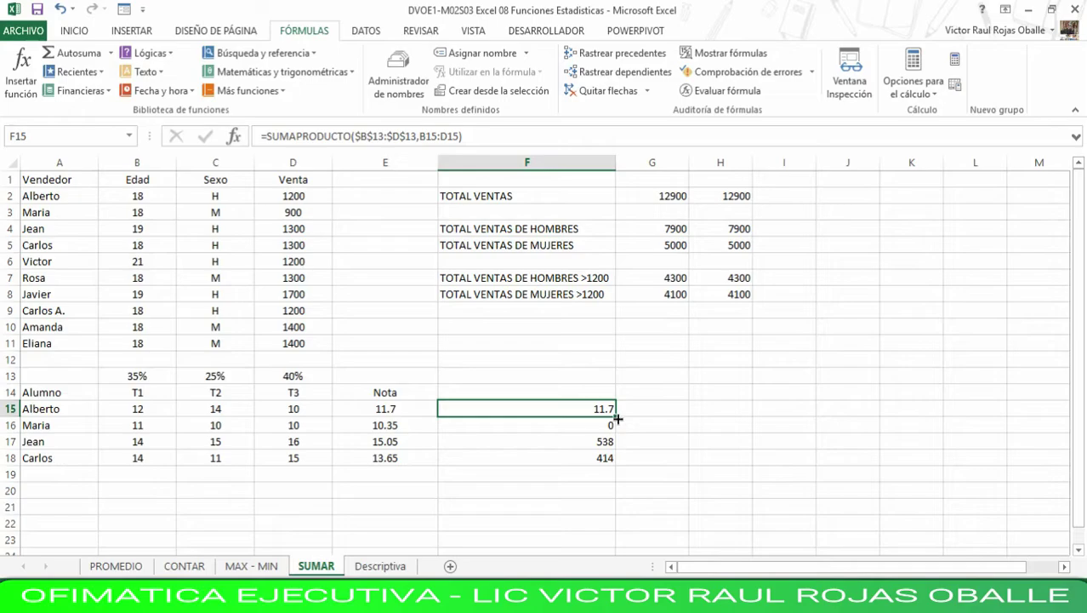
pyautogui.moveTo(618, 419); pyautogui.dragTo(618, 460)
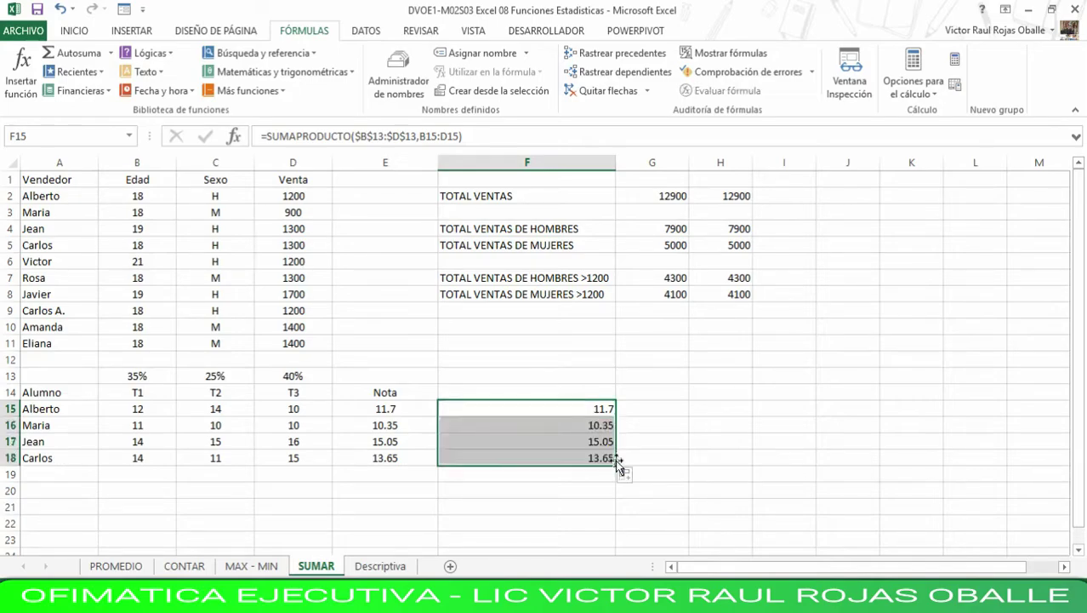
pyautogui.click(472, 426)
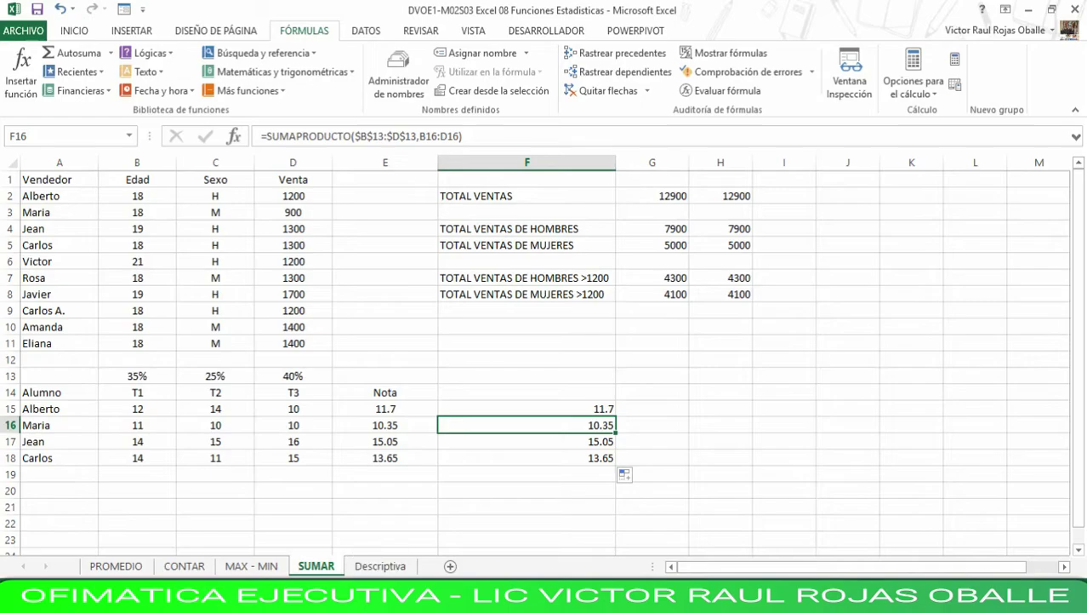
# - Switch to the Descriptiva sheet and select columns F to J containing the Edad and Venta statistics
pyautogui.click(381, 566)
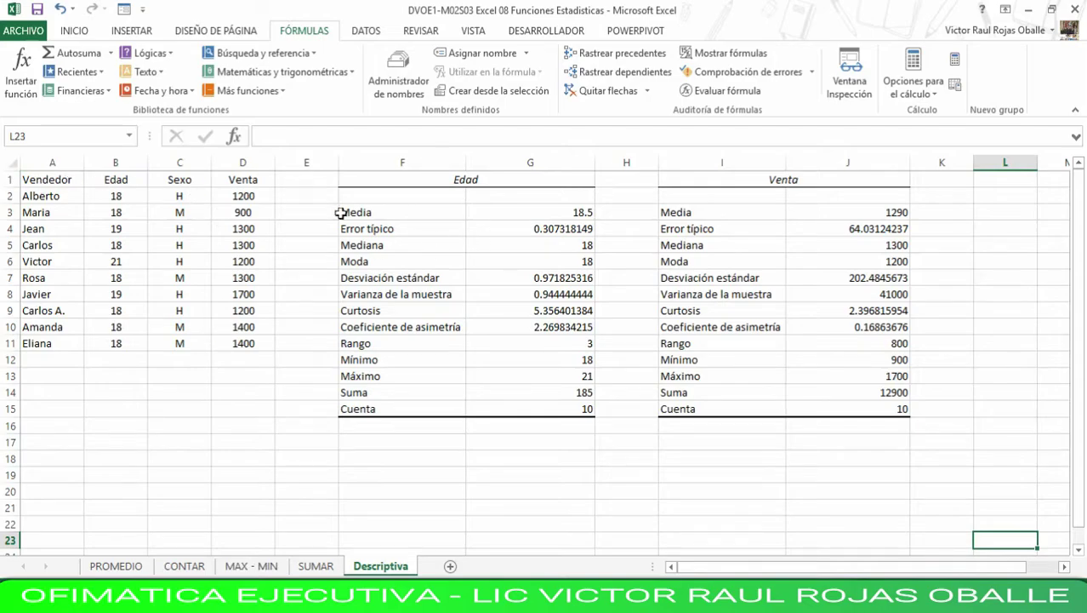
pyautogui.click(525, 197)
pyautogui.moveTo(401, 162); pyautogui.dragTo(844, 177)
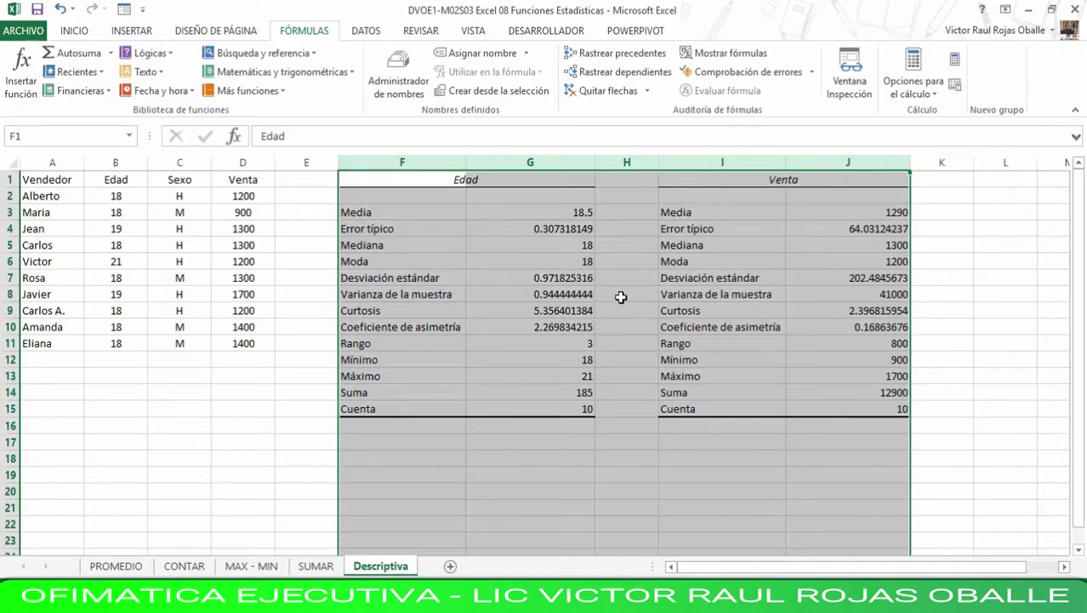
# - Delete the selected columns F to J holding the Edad and Venta statistics and make F1 the active cell
pyautogui.rightClick(632, 214)
pyautogui.click(696, 350)
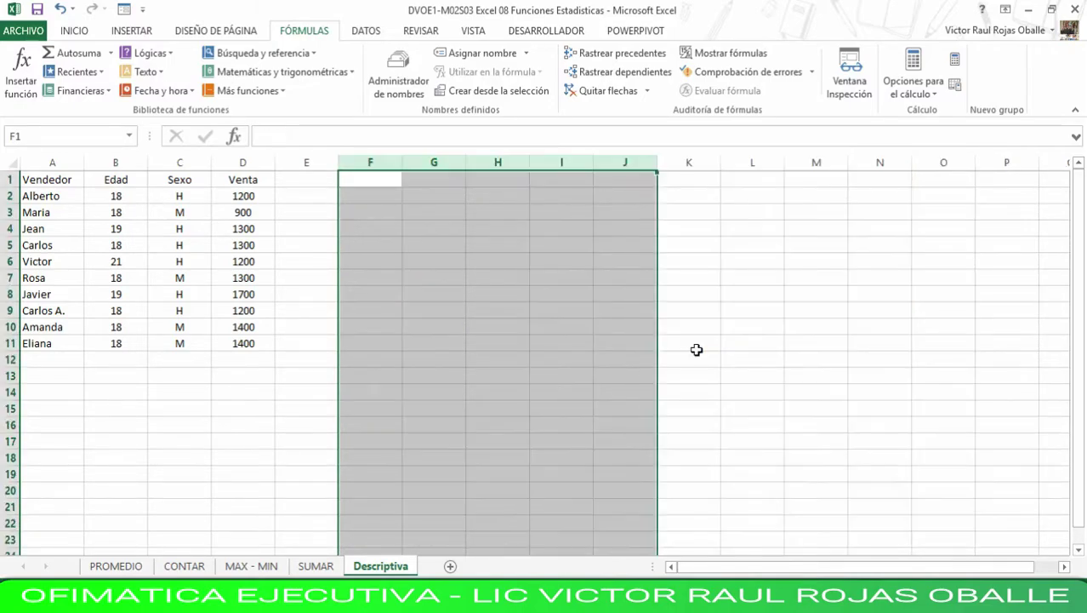
pyautogui.click(360, 180)
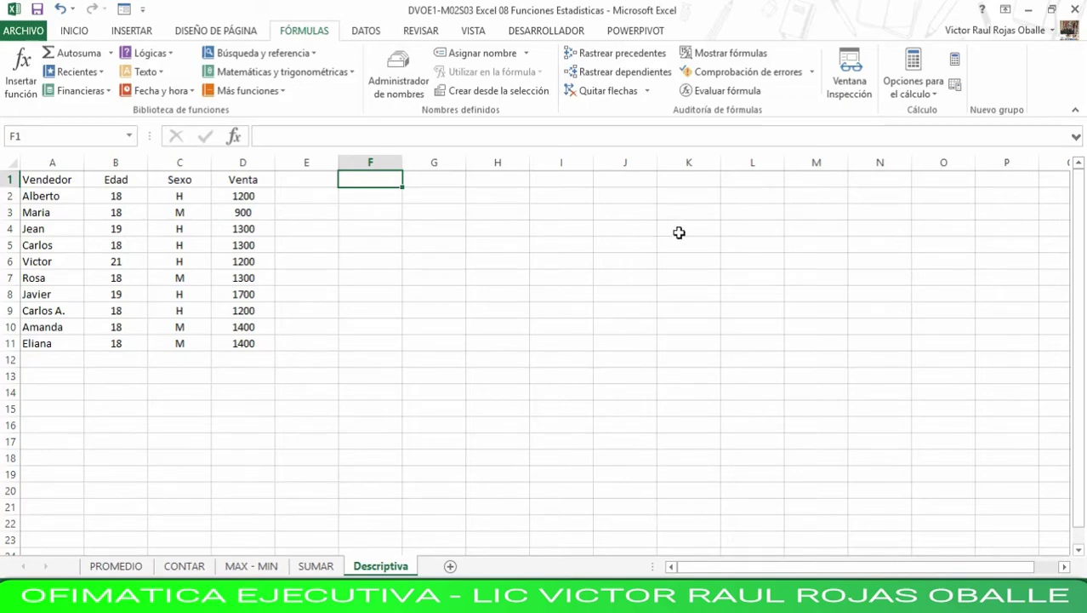
# - Check in the Excel options that the Herramientas para análisis add-in is active, view the add-in categories, and leave without changes
pyautogui.click(366, 32)
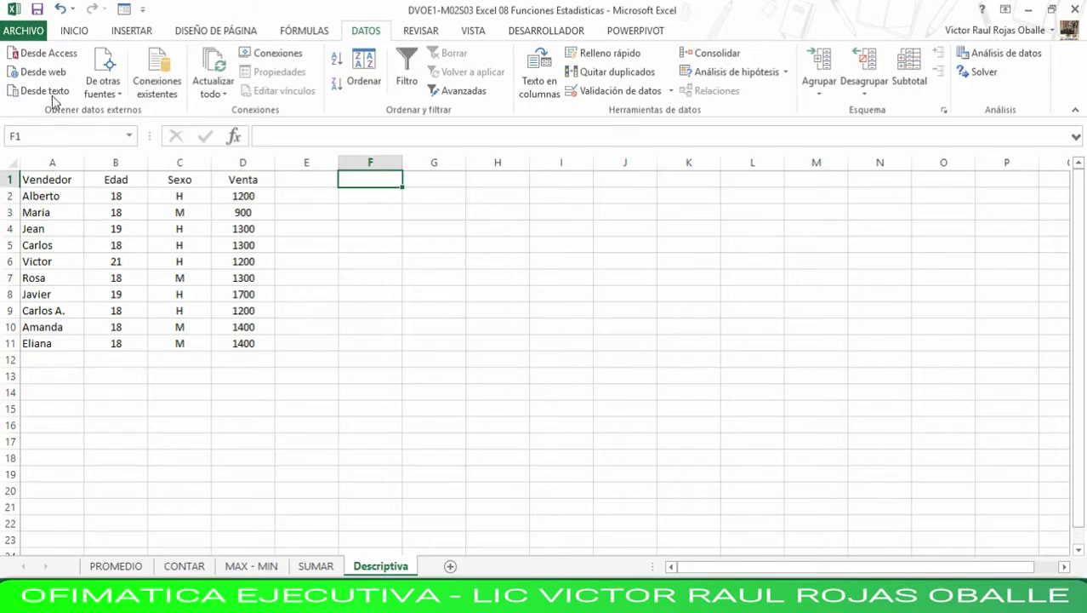
pyautogui.click(26, 32)
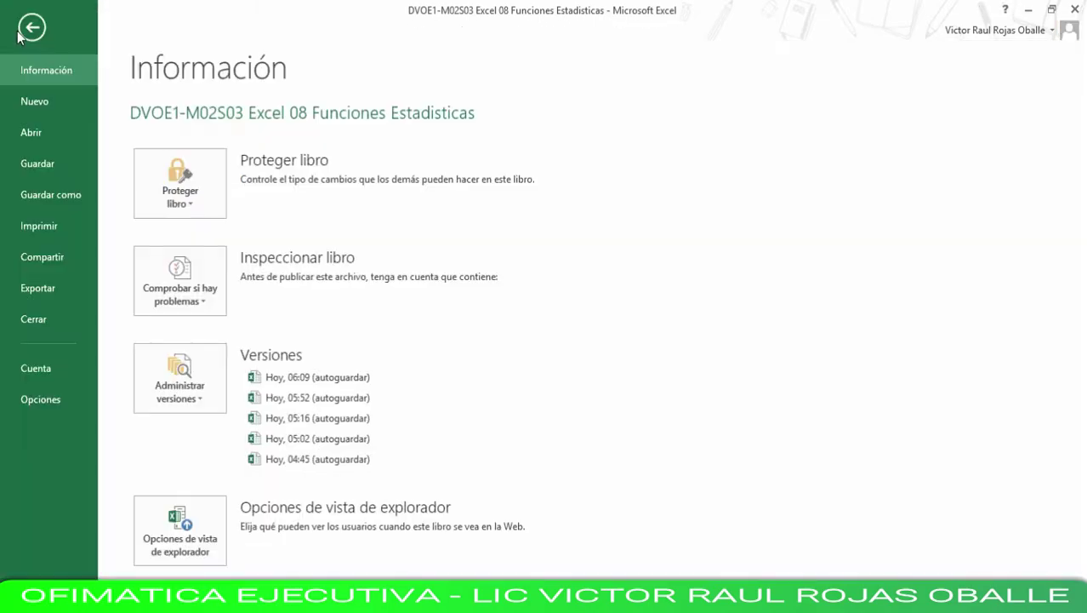
pyautogui.click(57, 395)
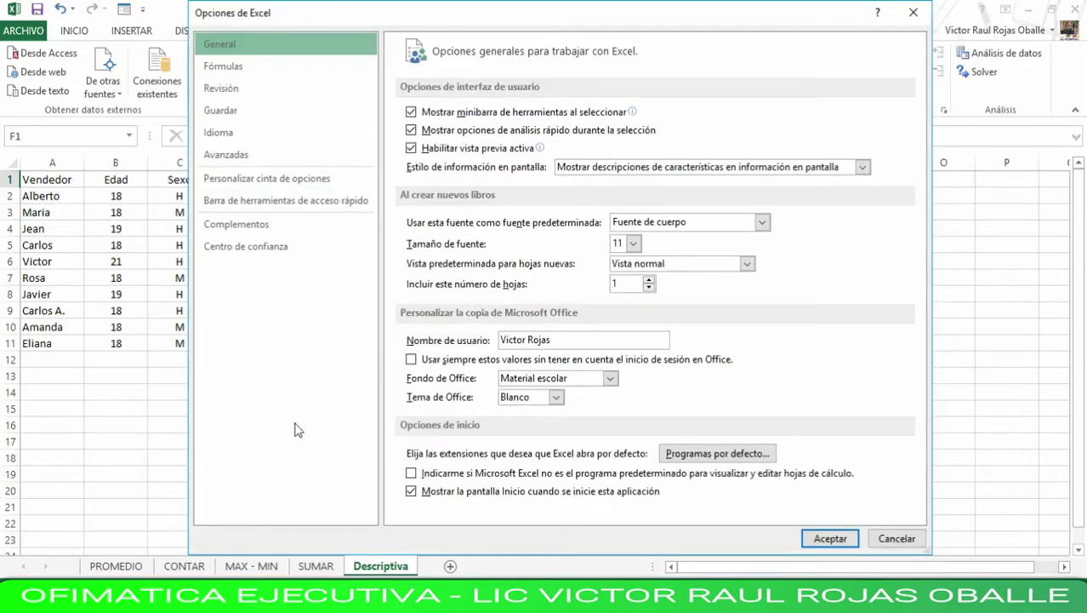
pyautogui.click(247, 226)
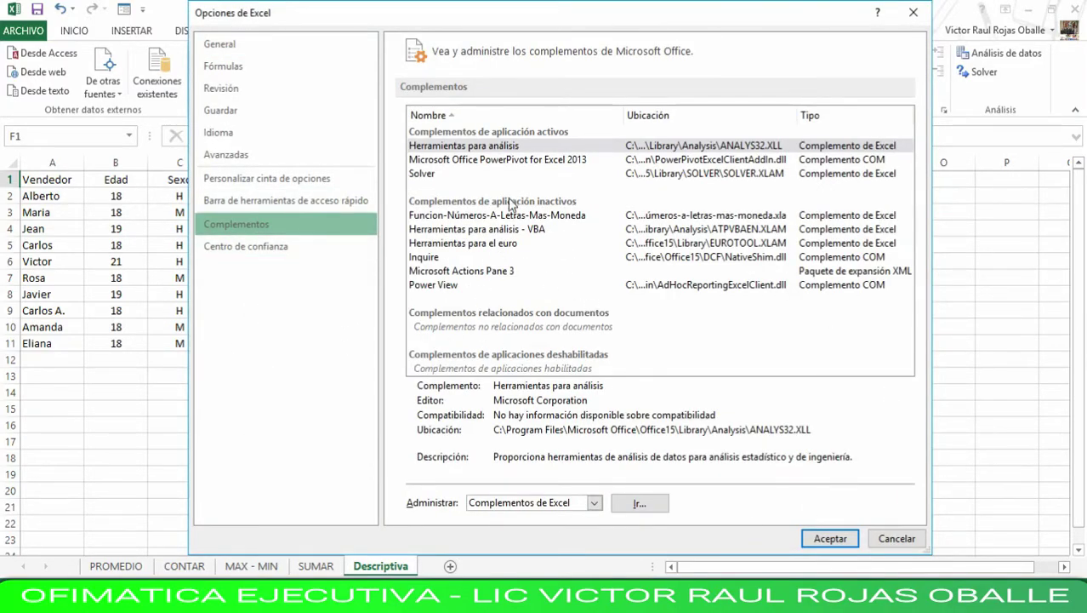
pyautogui.click(467, 149)
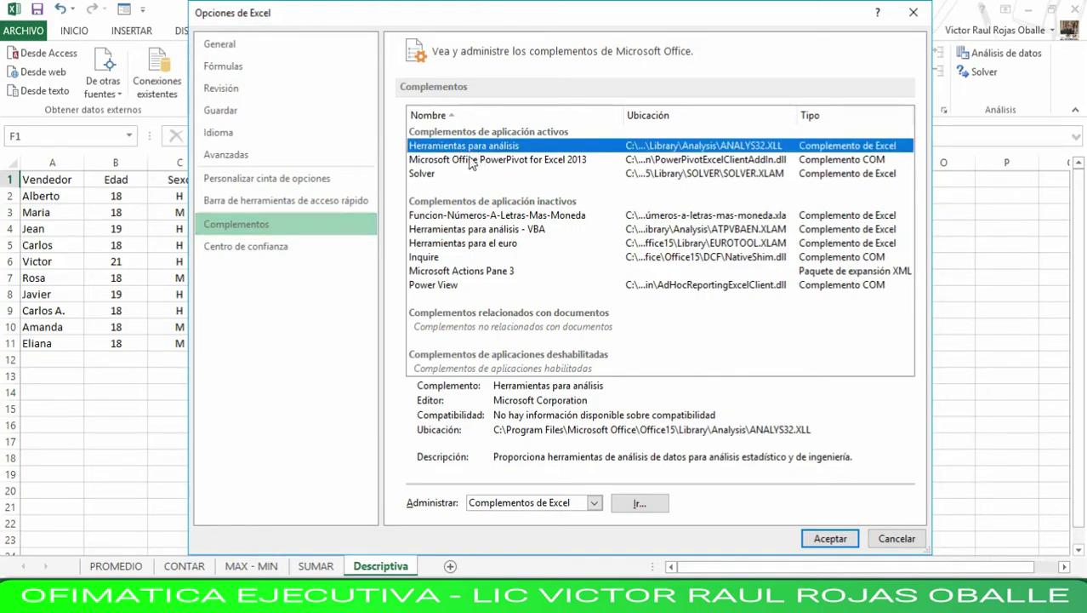
pyautogui.click(595, 503)
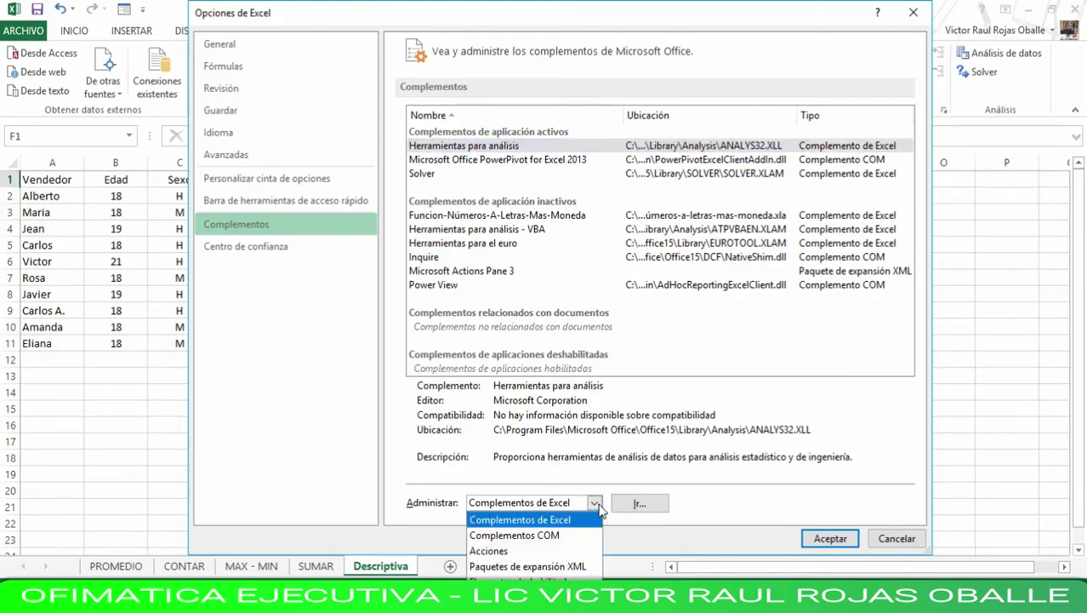
pyautogui.click(596, 504)
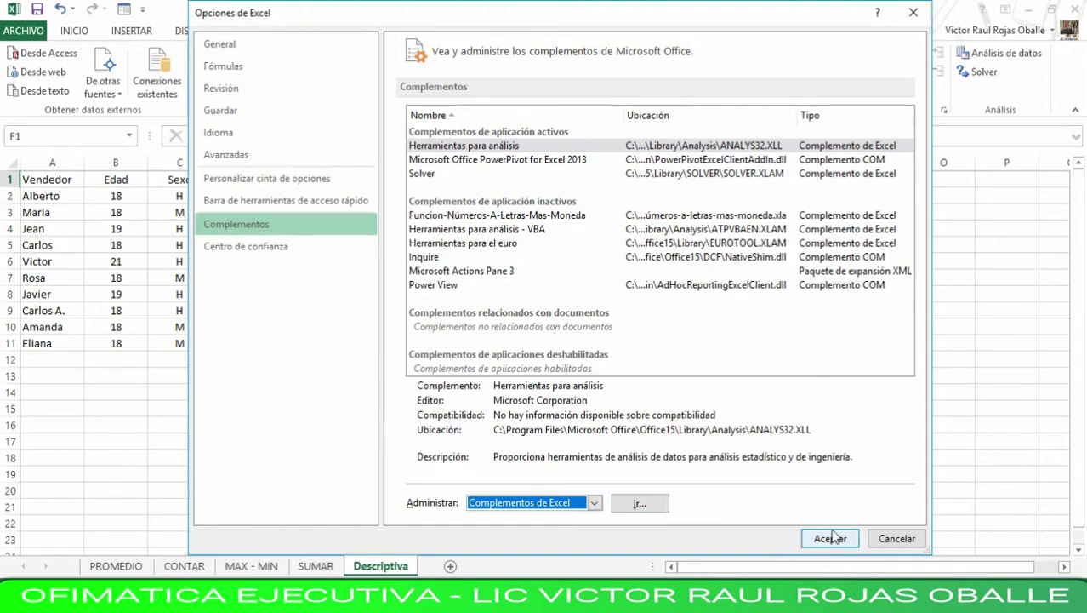
pyautogui.click(895, 539)
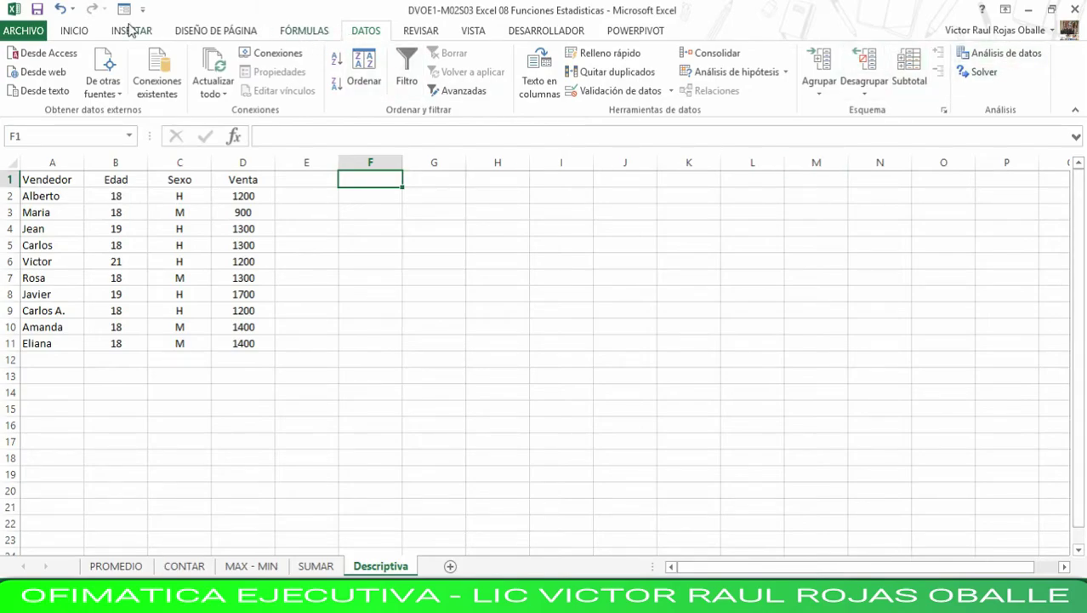
# - Look through the available data analysis functions and start Estadística descriptiva
pyautogui.click(85, 31)
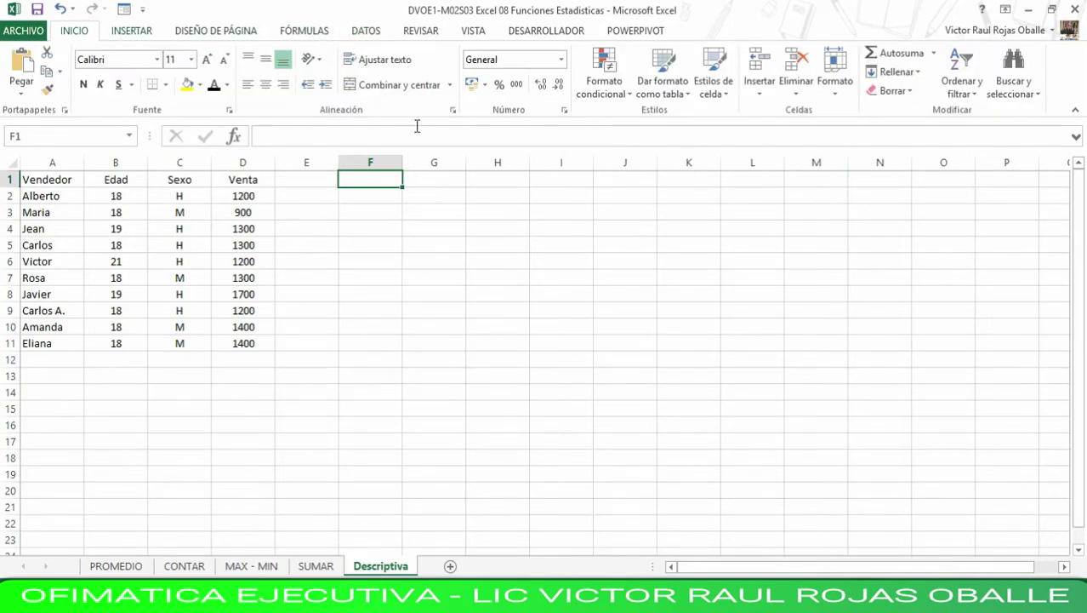
pyautogui.click(366, 33)
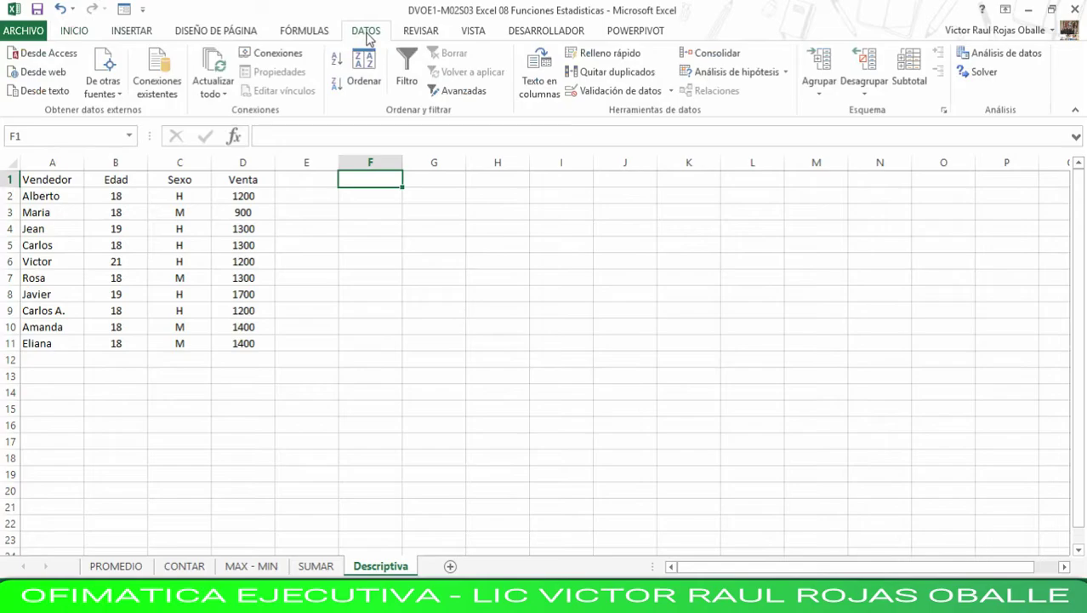
pyautogui.click(1001, 60)
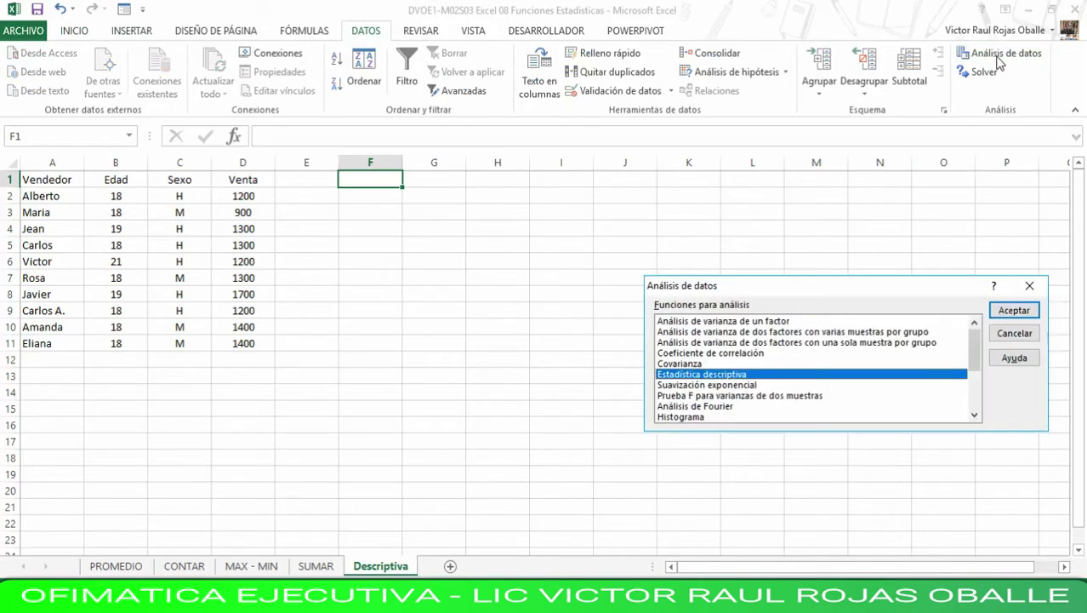
pyautogui.click(678, 395)
pyautogui.click(699, 342)
pyautogui.click(709, 321)
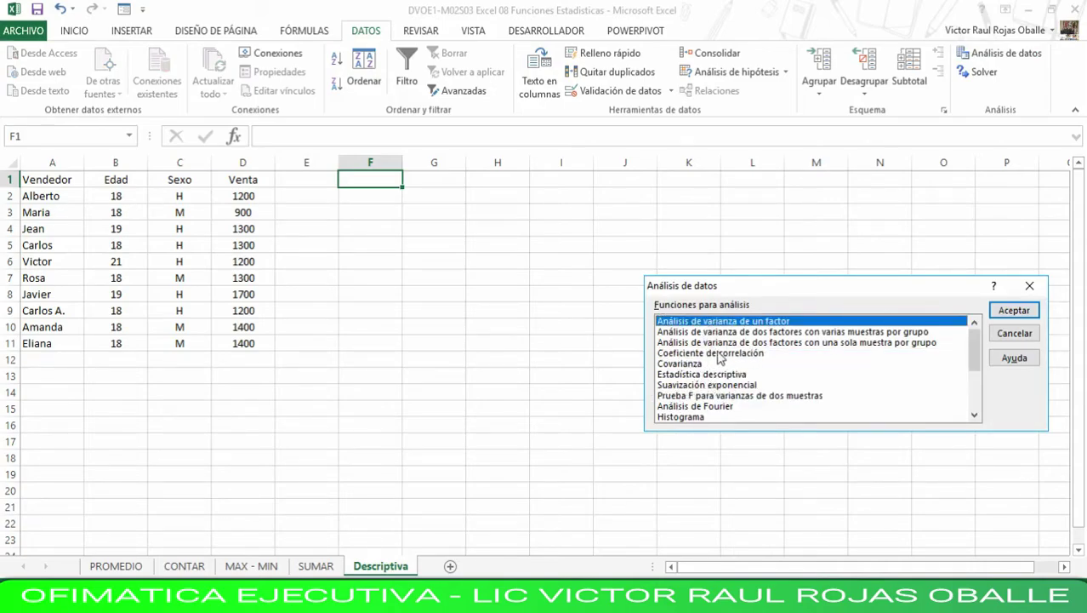
pyautogui.click(719, 354)
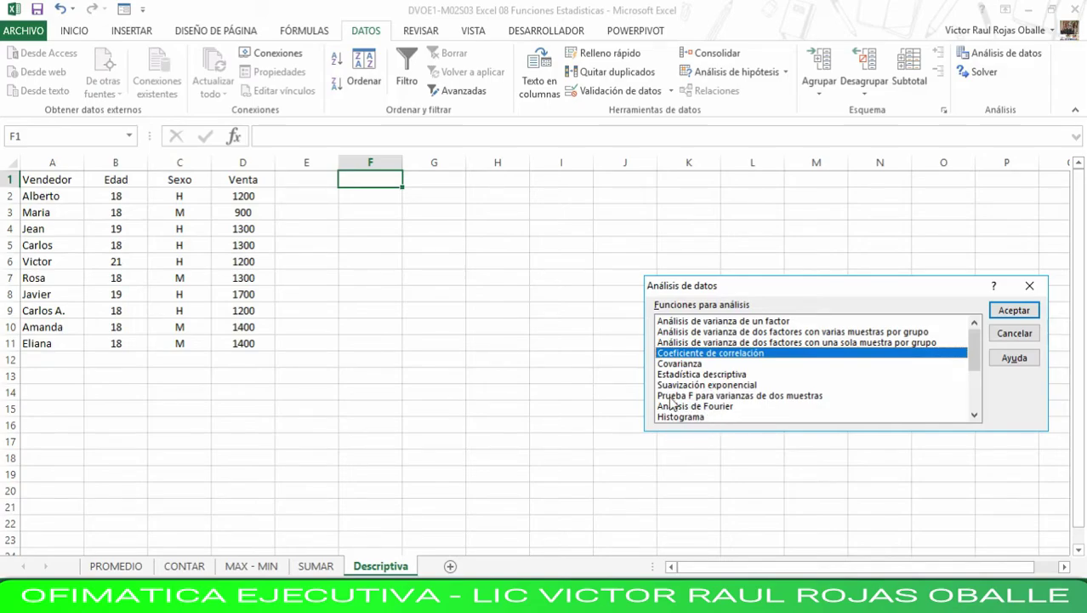
pyautogui.click(724, 396)
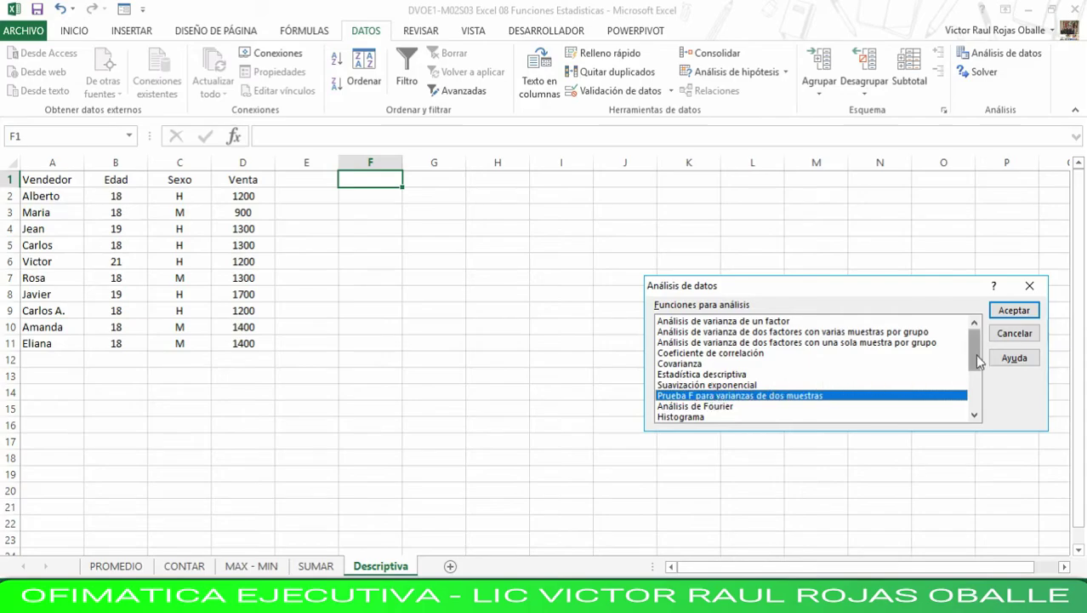
pyautogui.moveTo(977, 362); pyautogui.dragTo(983, 341)
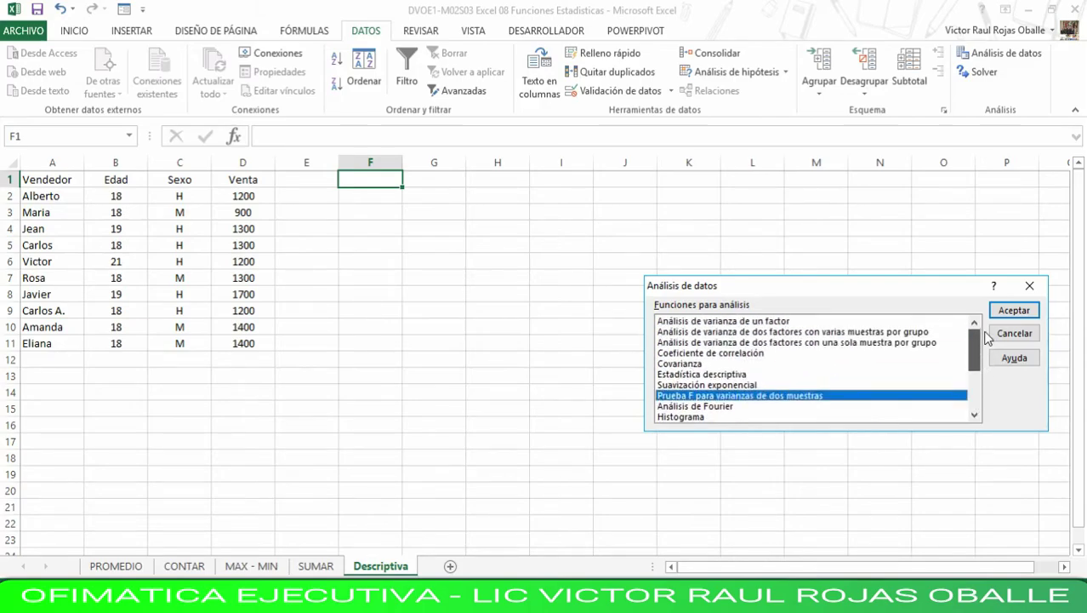
pyautogui.click(675, 376)
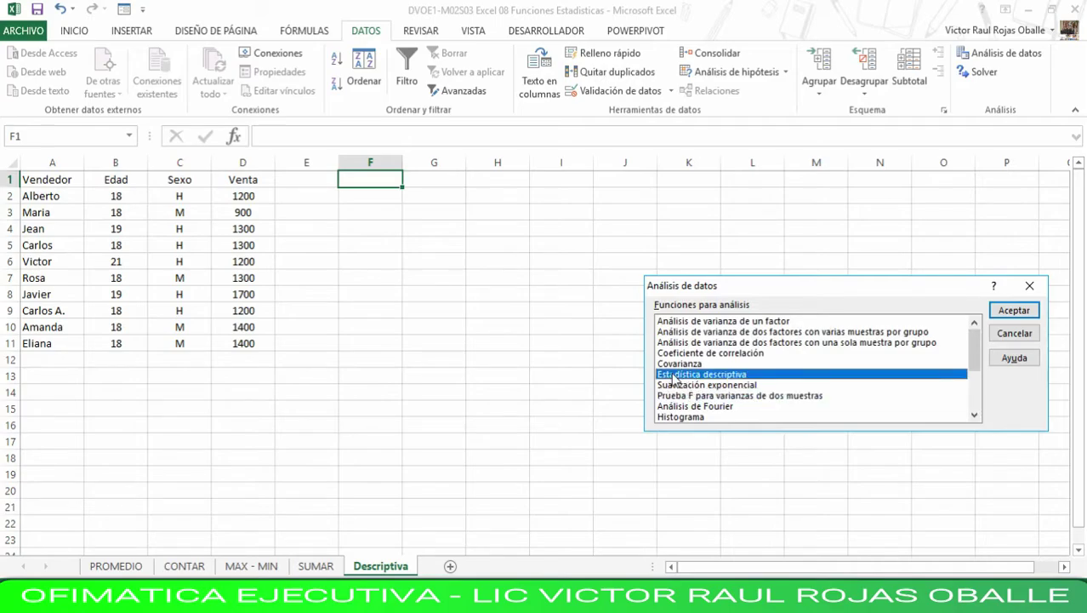
pyautogui.click(1021, 311)
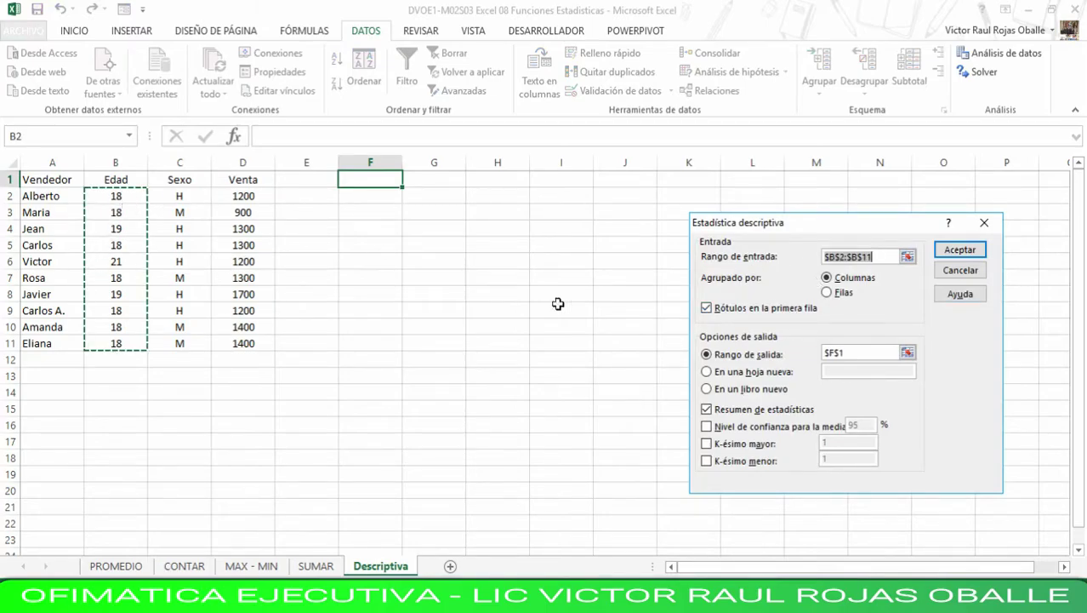
# - Set the input range for the descriptive statistics to $B$1:$B$11, including the Edad header
pyautogui.click(137, 185)
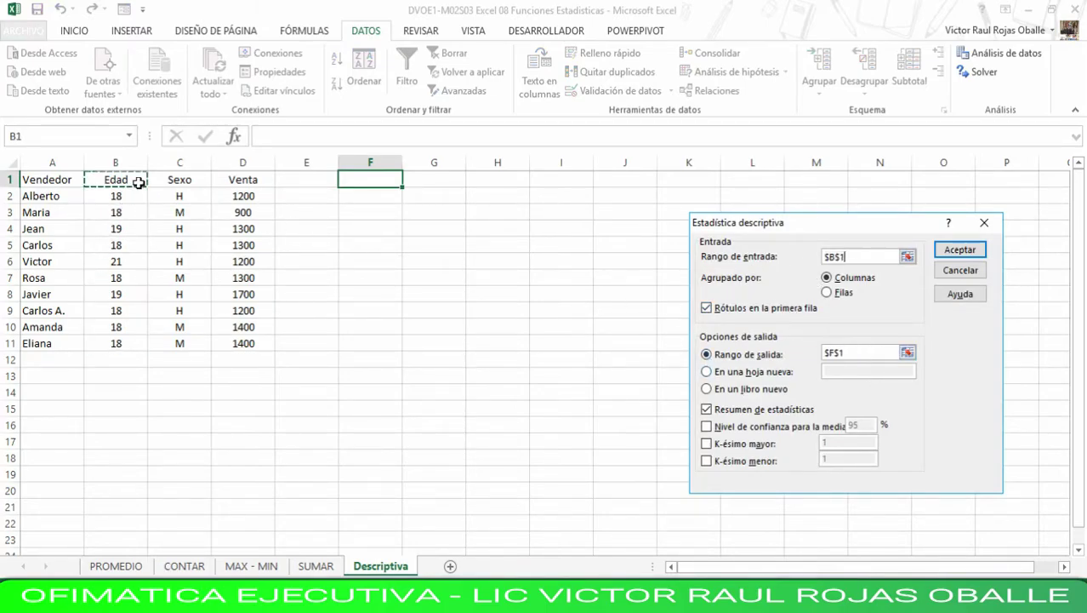
pyautogui.moveTo(138, 184); pyautogui.dragTo(149, 345)
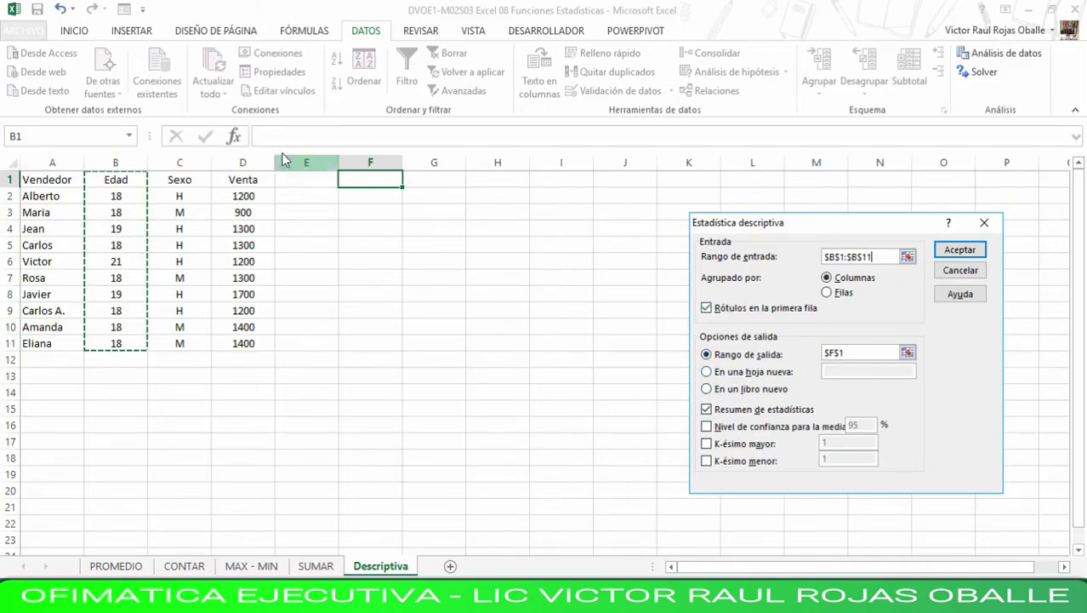
pyautogui.click(362, 181)
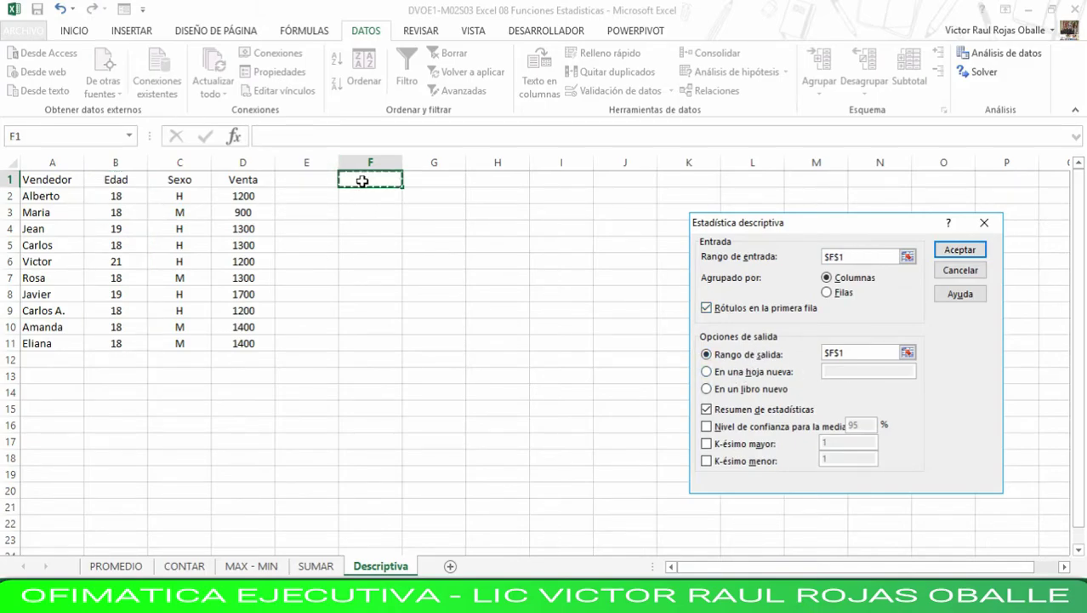
pyautogui.moveTo(849, 256); pyautogui.dragTo(822, 256)
pyautogui.moveTo(123, 181); pyautogui.dragTo(113, 343)
# - Set the output range to $F$1 and generate the summary statistics for Edad
pyautogui.moveTo(855, 352); pyautogui.dragTo(783, 347)
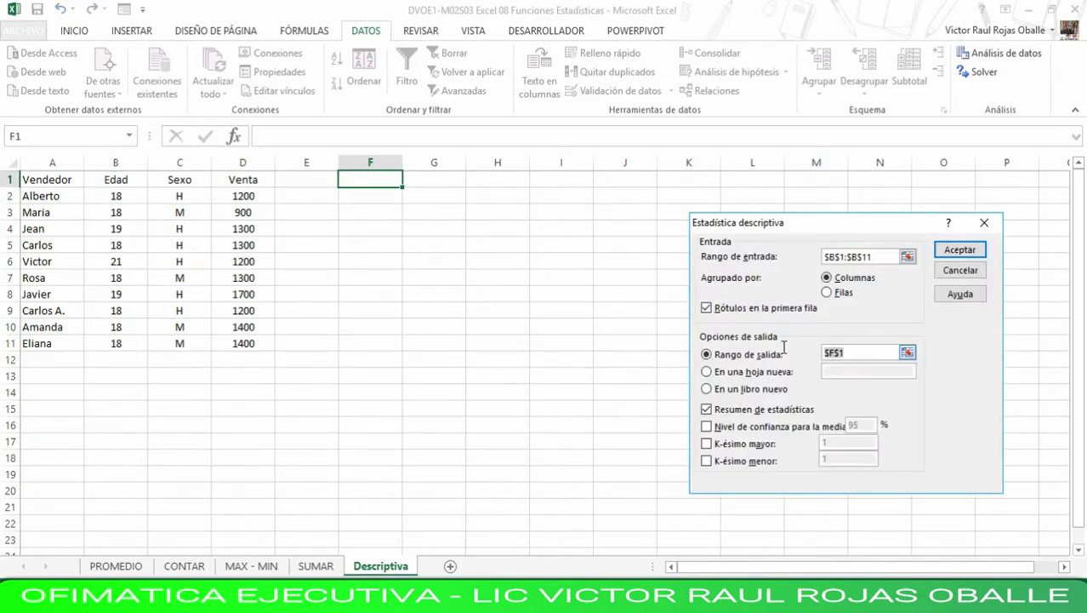
pyautogui.click(371, 183)
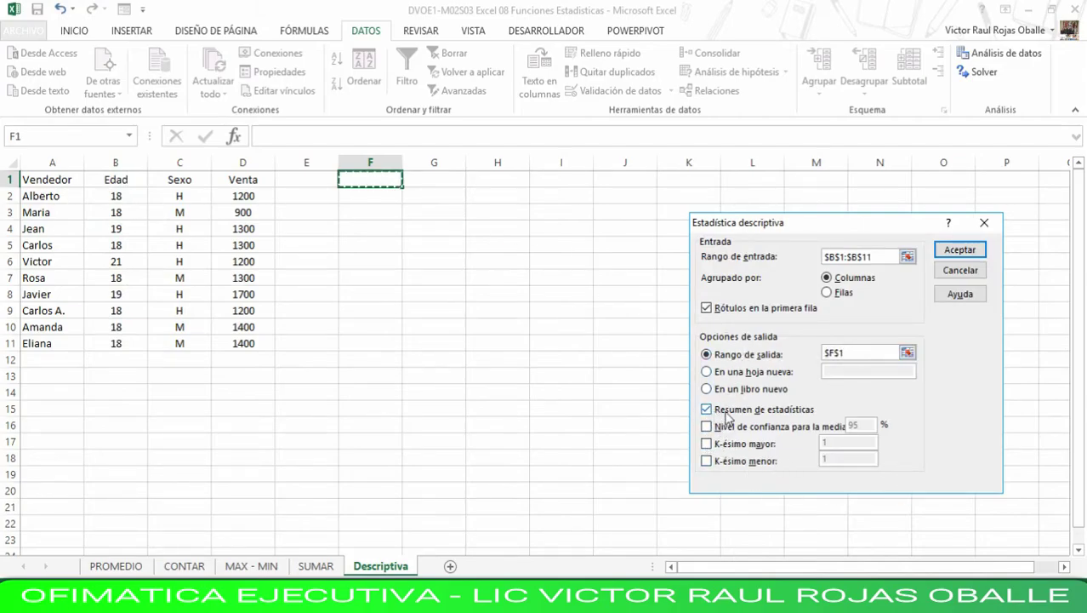
pyautogui.click(968, 253)
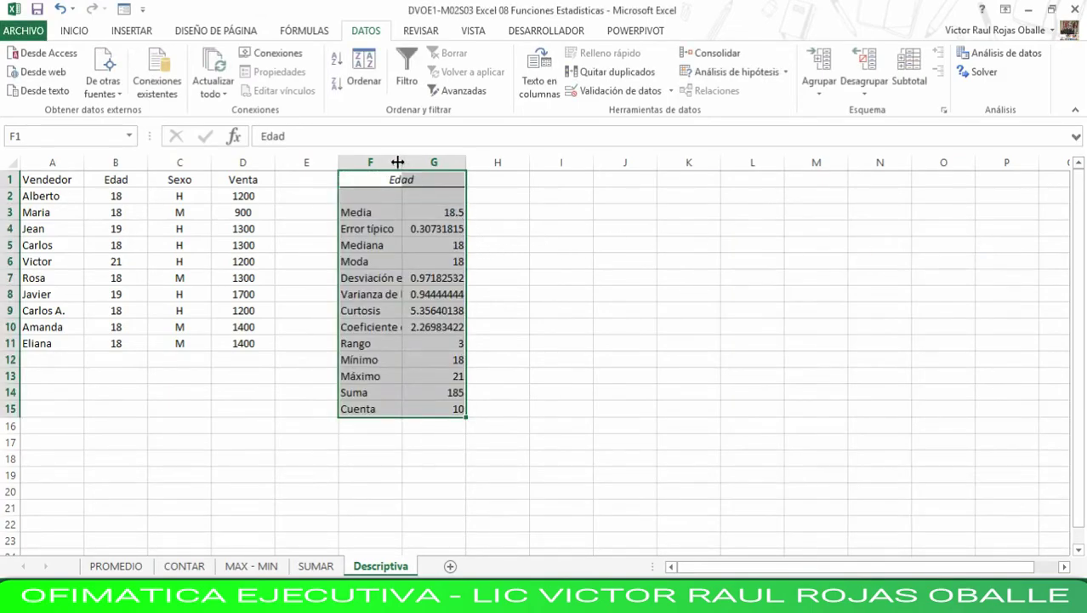
# - Widen columns F and G so the statistic labels and values fit in full
pyautogui.moveTo(399, 161); pyautogui.dragTo(644, 166)
pyautogui.click(517, 162)
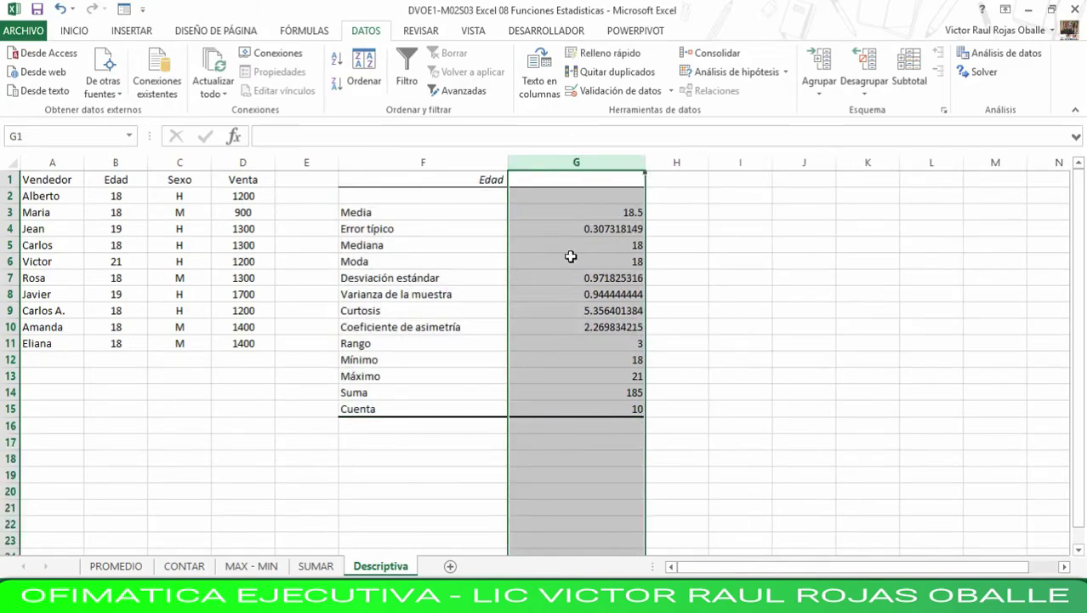
pyautogui.click(576, 205)
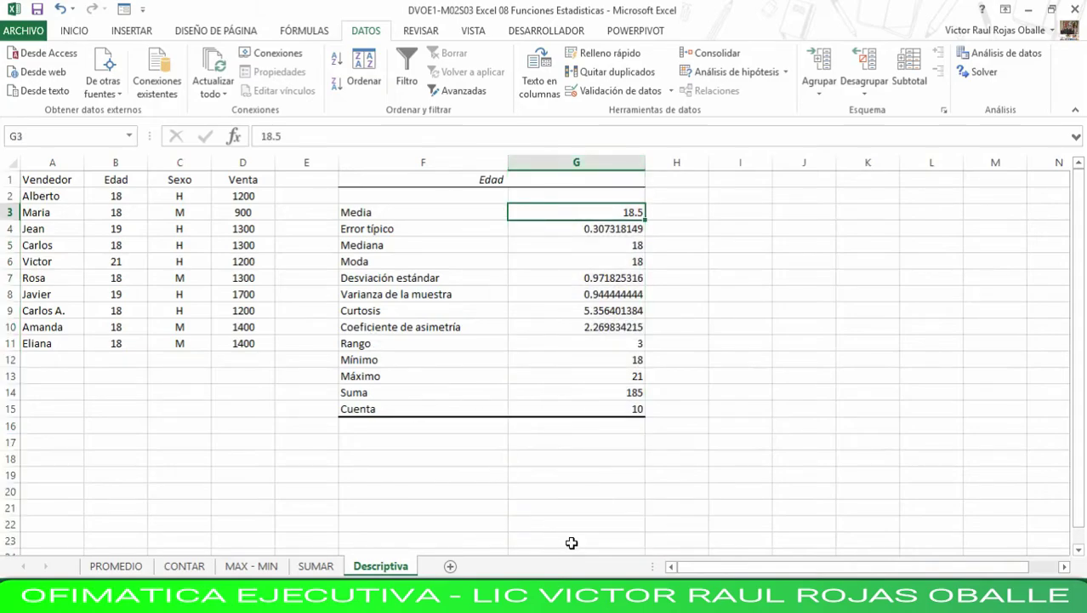
# - Review the Edad results table, going through Media, Mediana, Moda, Mínimo, Máximo, Suma and Cuenta
pyautogui.click(494, 181)
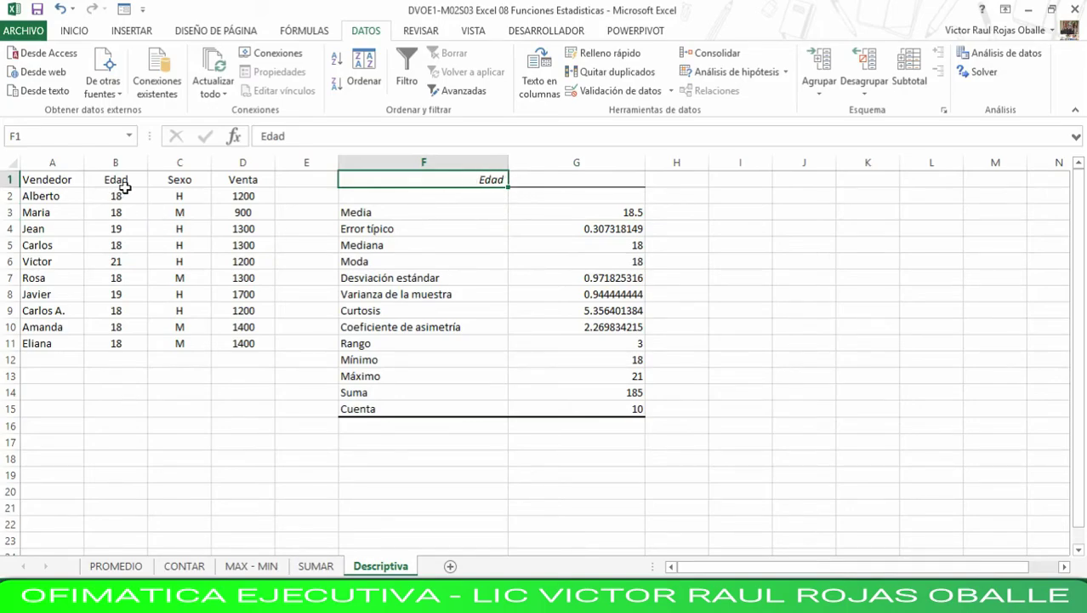
pyautogui.click(398, 215)
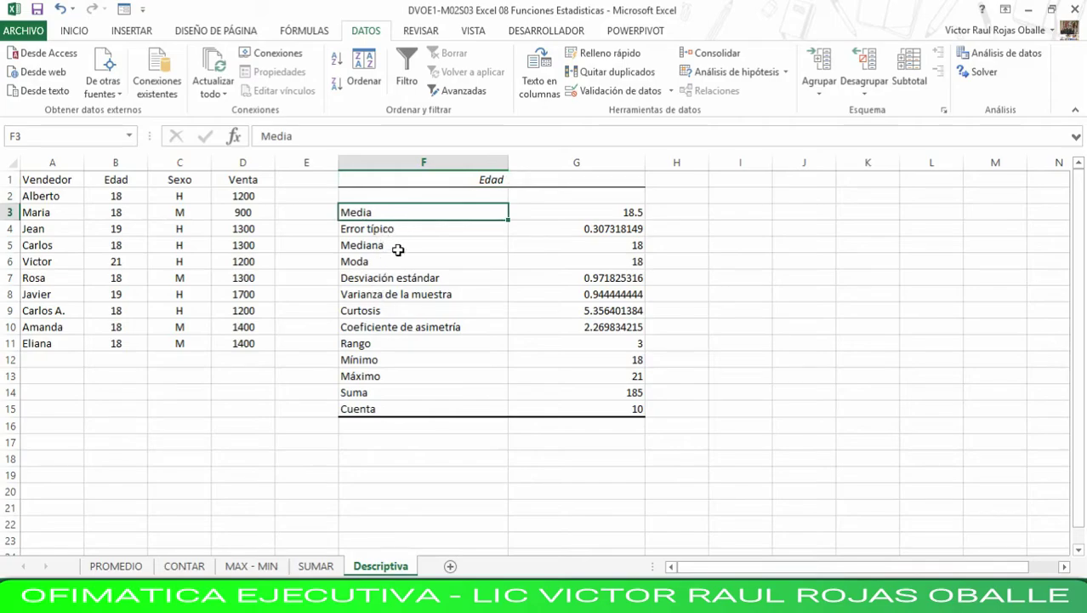
pyautogui.click(398, 249)
pyautogui.click(404, 265)
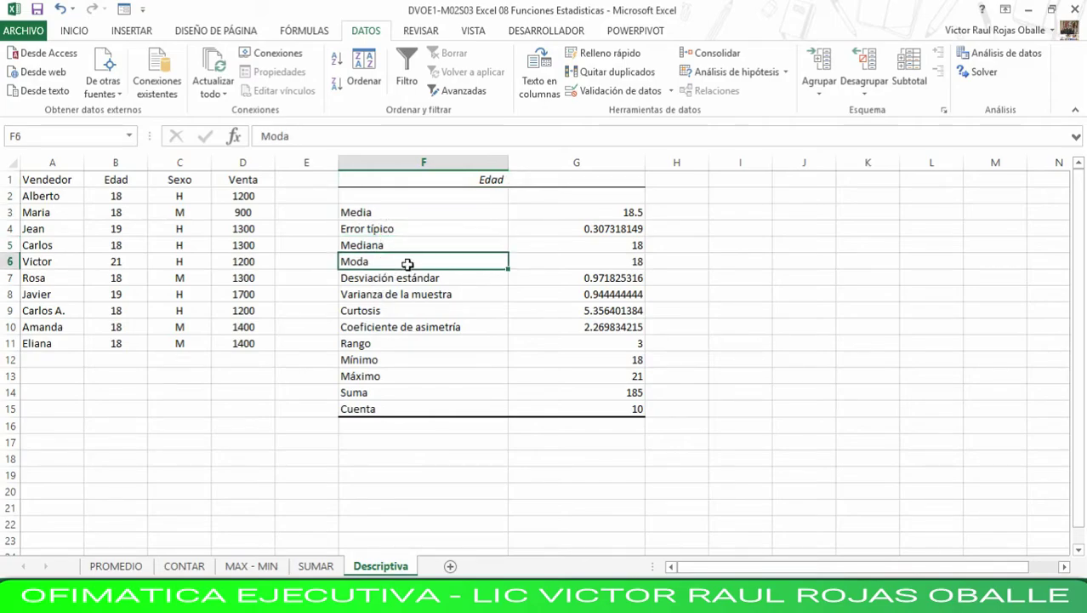
pyautogui.click(393, 361)
pyautogui.click(385, 376)
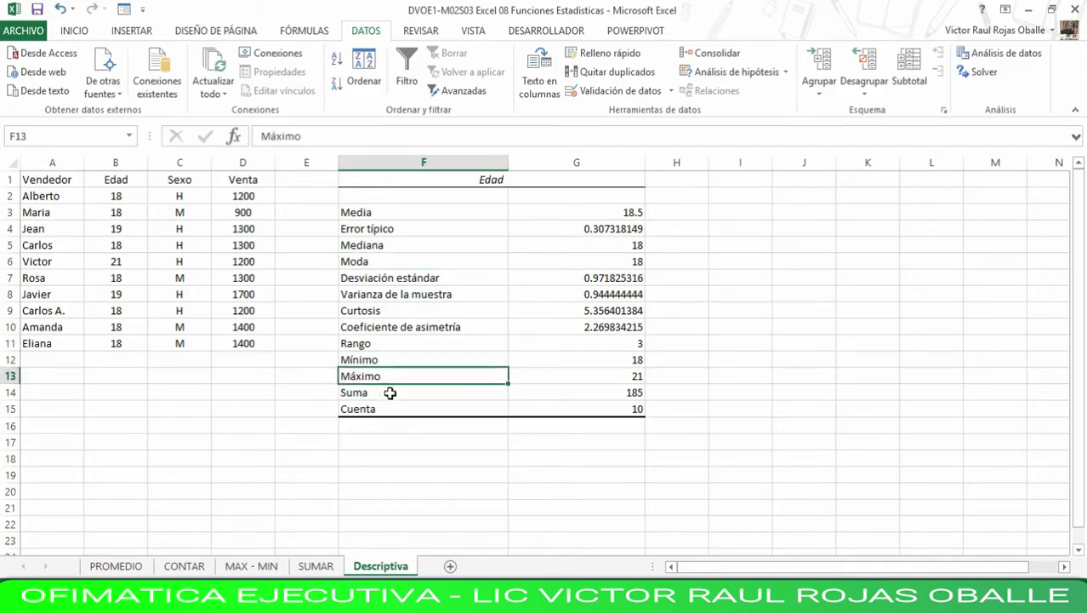
pyautogui.click(392, 392)
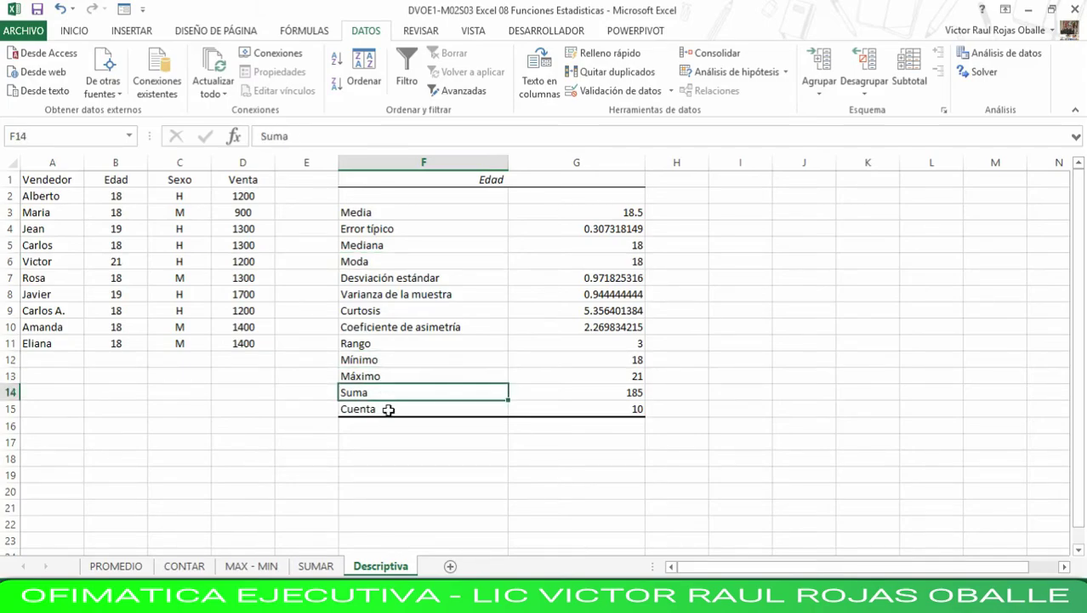
pyautogui.click(388, 409)
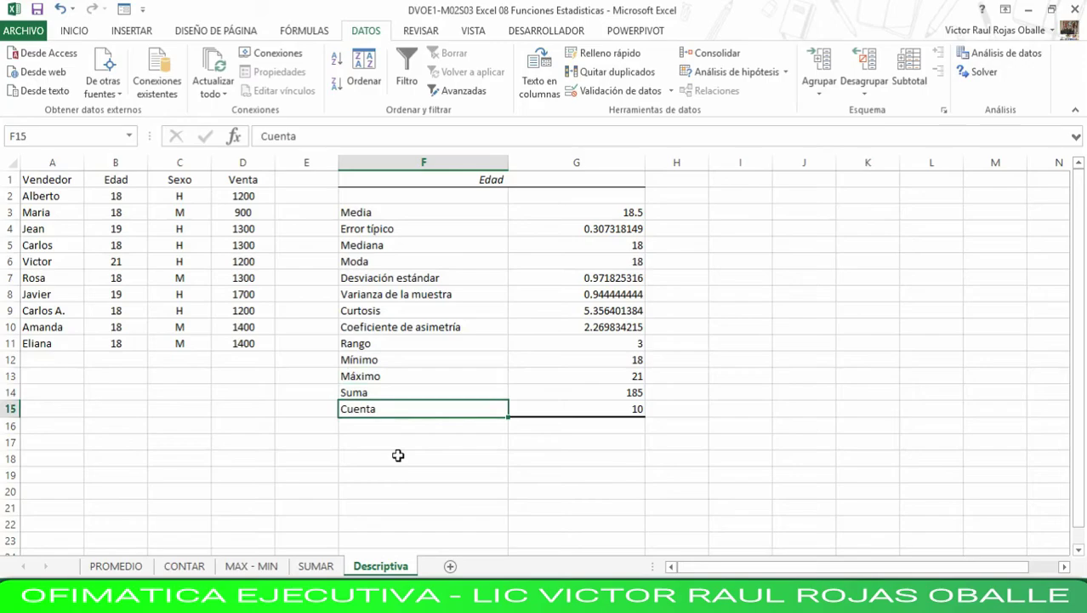